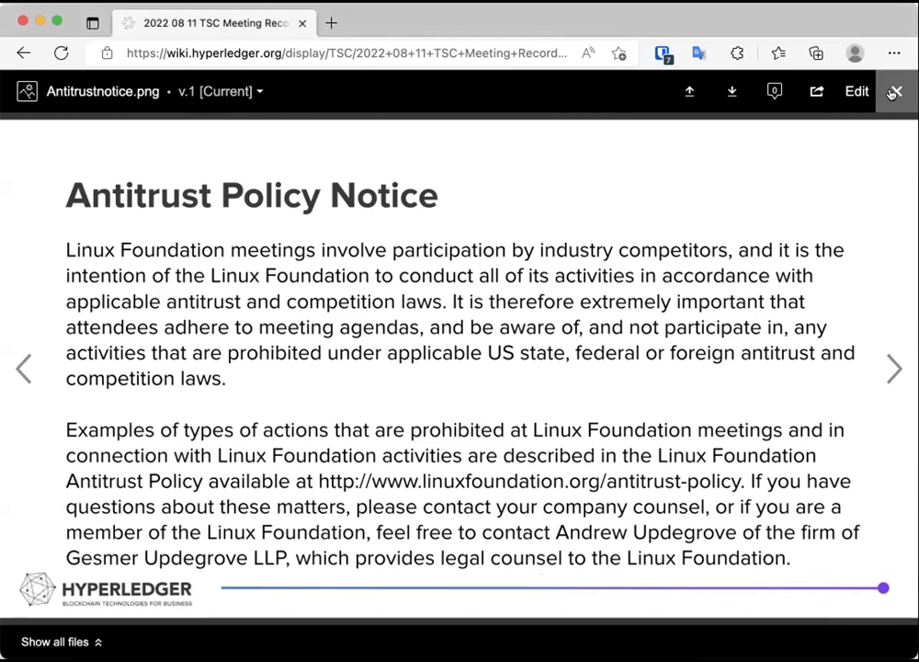
# Step: Close the antitrust notice image preview and look through the meeting record page
pyautogui.click(896, 92)
pyautogui.scroll(-5, 771, 485)
pyautogui.scroll(-3, 771, 485)
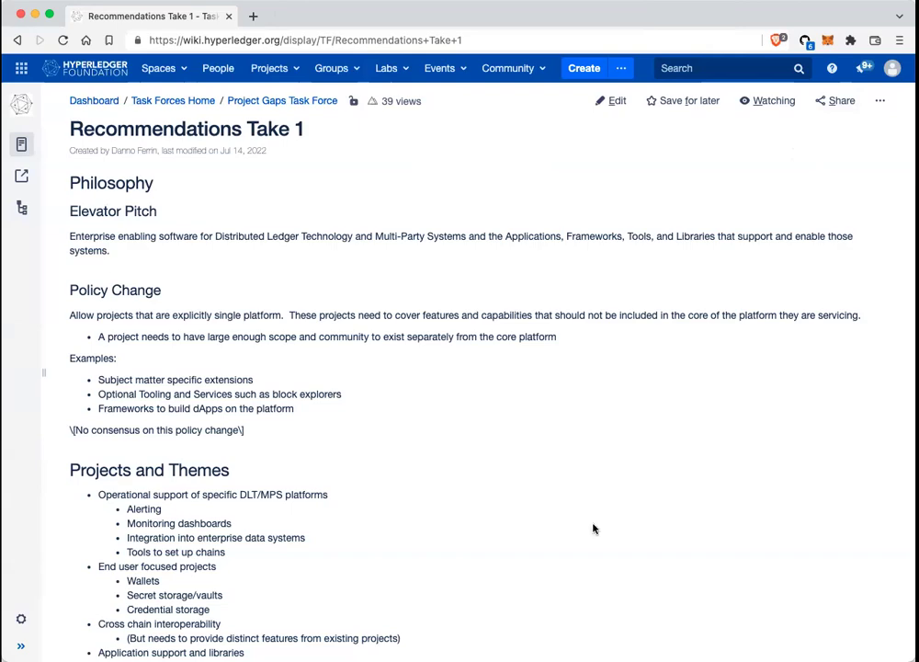
# Step: Review the Recommendations Take 1 page, covering the policy change, project themes, excluded areas and Labs projects
pyautogui.scroll(-5, 511, 390)
pyautogui.scroll(-4, 516, 394)
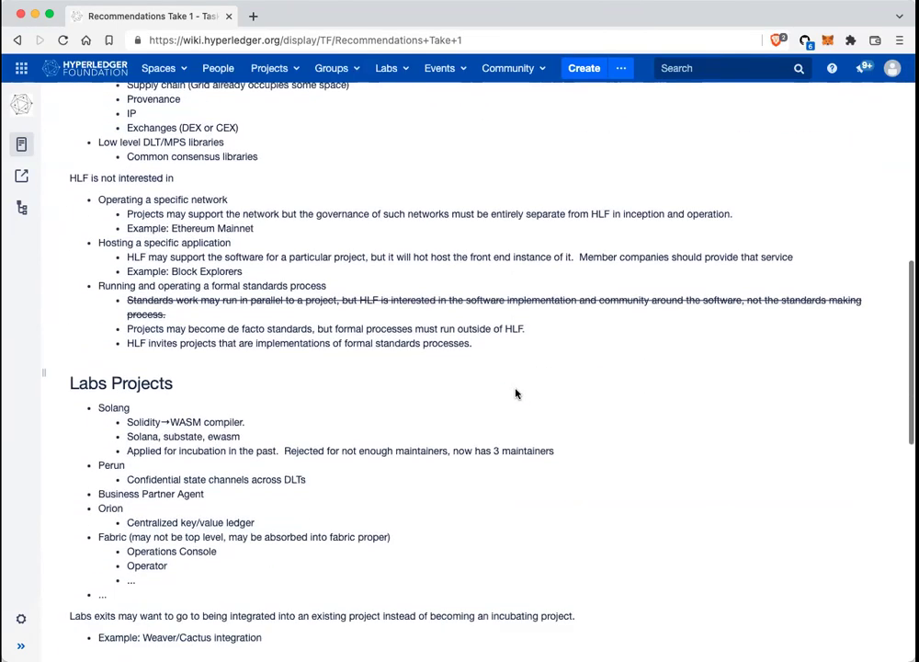
pyautogui.scroll(1, 516, 394)
pyautogui.scroll(4, 516, 394)
pyautogui.scroll(2, 515, 393)
pyautogui.scroll(-3, 516, 394)
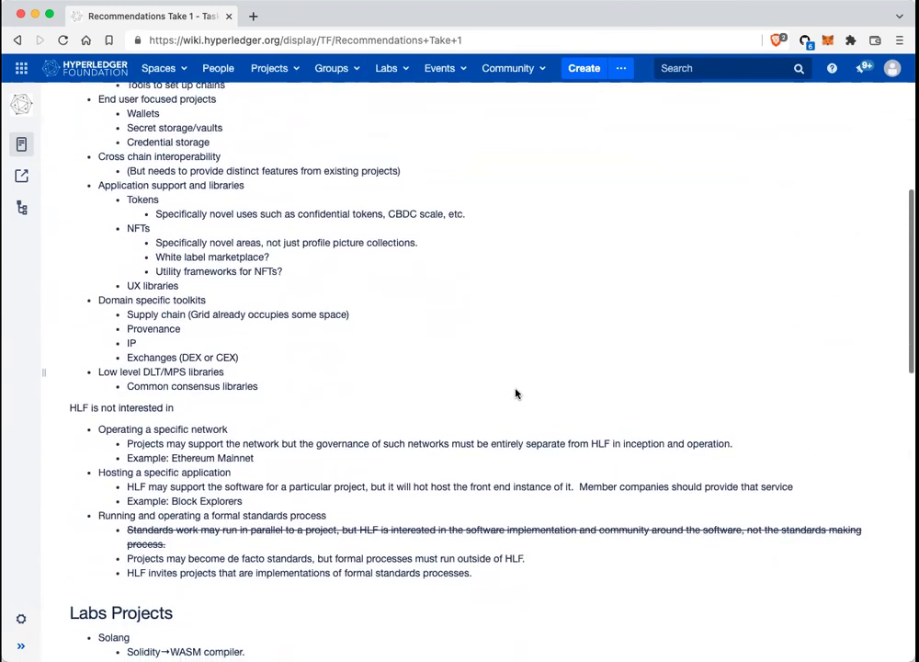
pyautogui.scroll(3, 516, 393)
pyautogui.scroll(1, 516, 393)
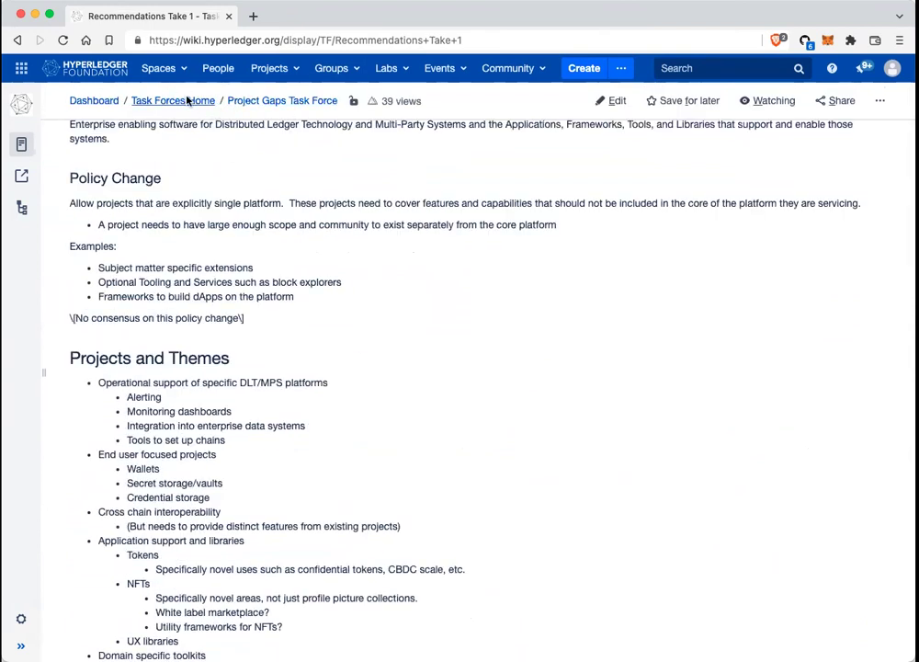
# Step: Check the parent Project Gaps Task Force page, then return to the Projects and Themes section of the recommendations
pyautogui.click(271, 103)
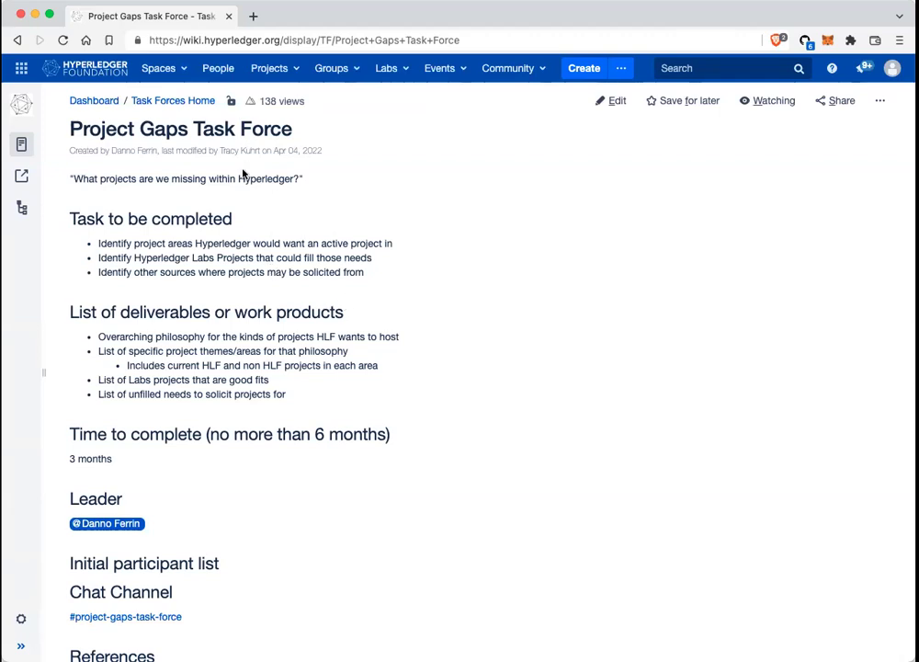
pyautogui.hscroll(-5, 167, 291)
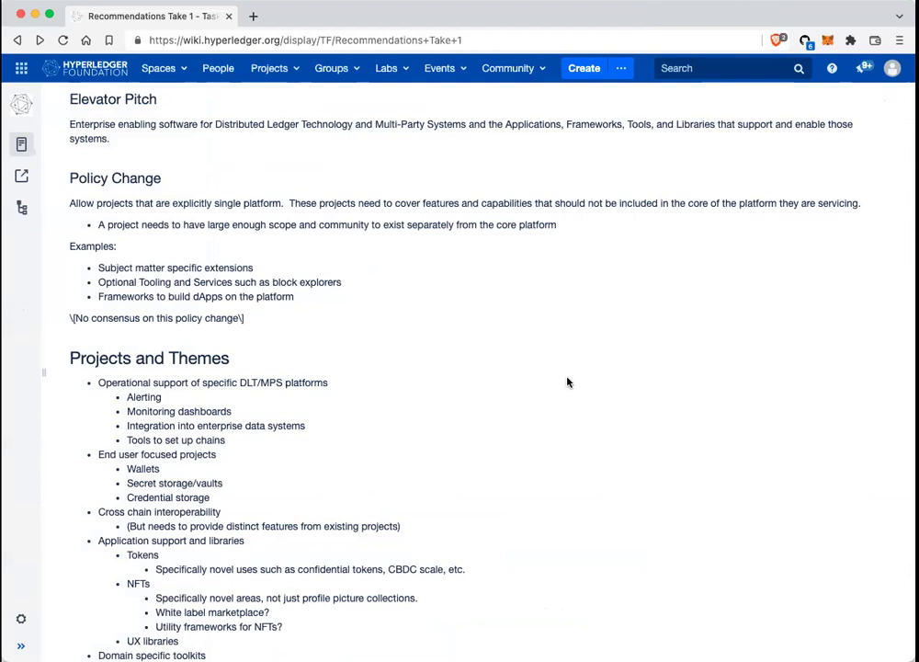
pyautogui.scroll(-5, 567, 382)
pyautogui.scroll(-2, 567, 381)
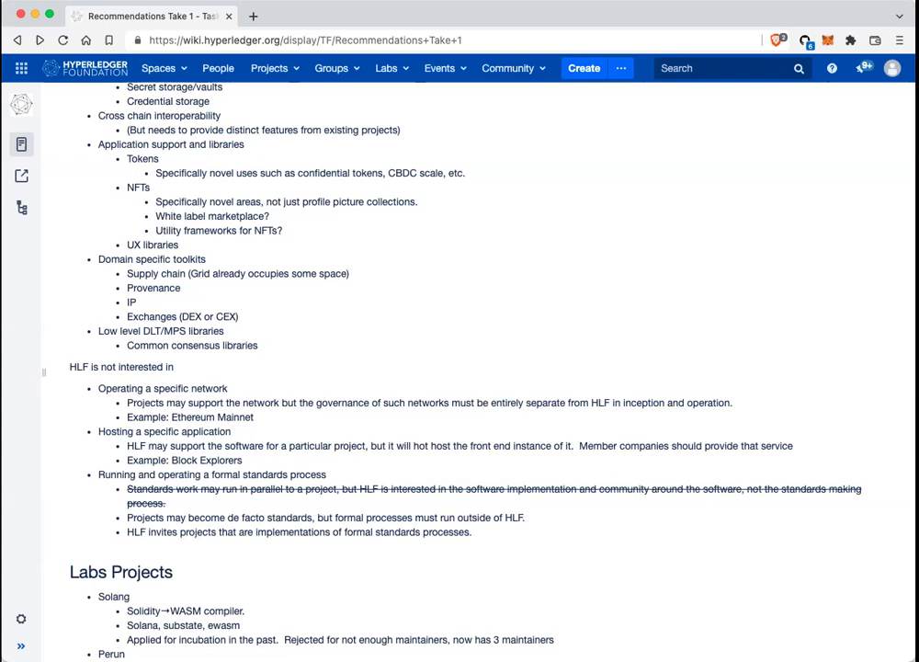
pyautogui.scroll(3, 415, 256)
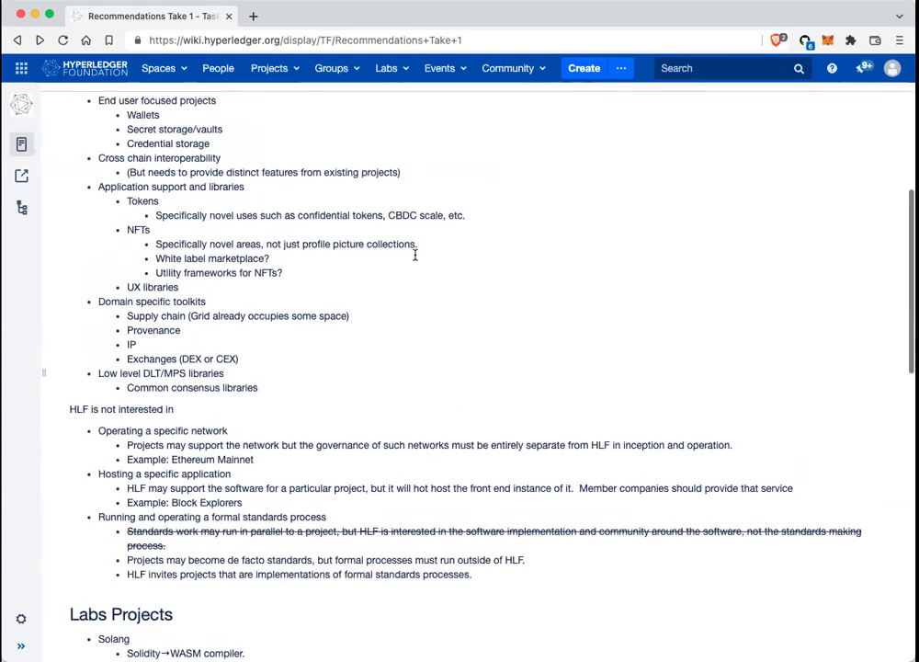
pyautogui.scroll(3, 415, 259)
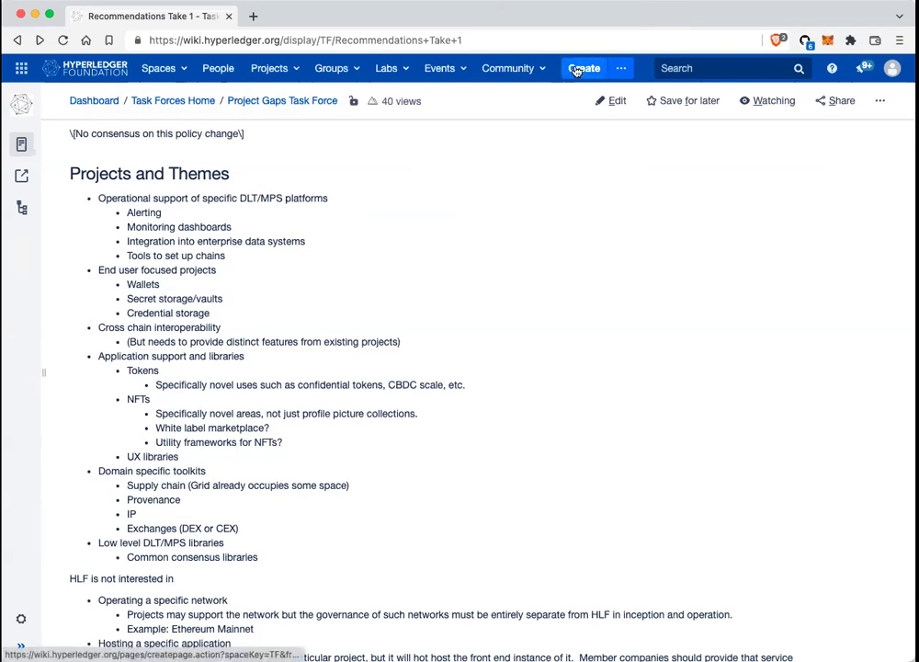
# Step: Open the Recommendations Take 1 page for editing at the Projects and Themes list
pyautogui.click(596, 105)
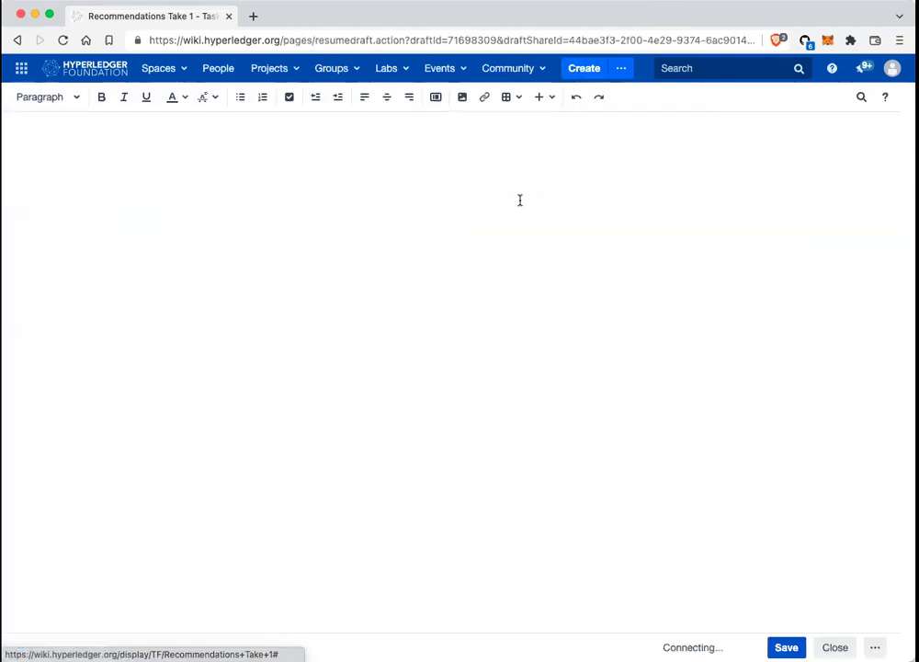
pyautogui.scroll(-8, 475, 346)
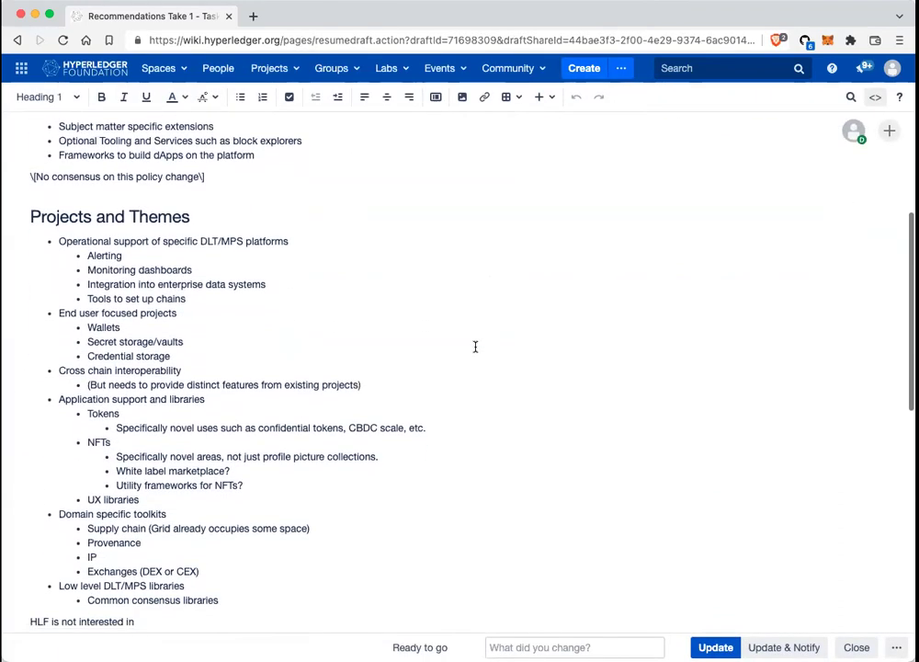
pyautogui.scroll(4, 476, 347)
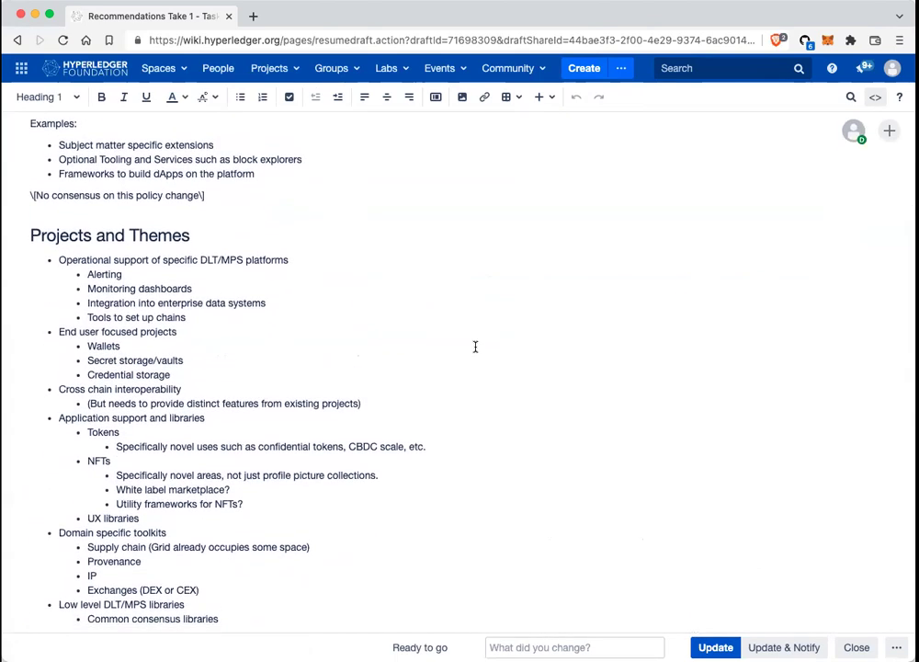
pyautogui.scroll(-6, 476, 347)
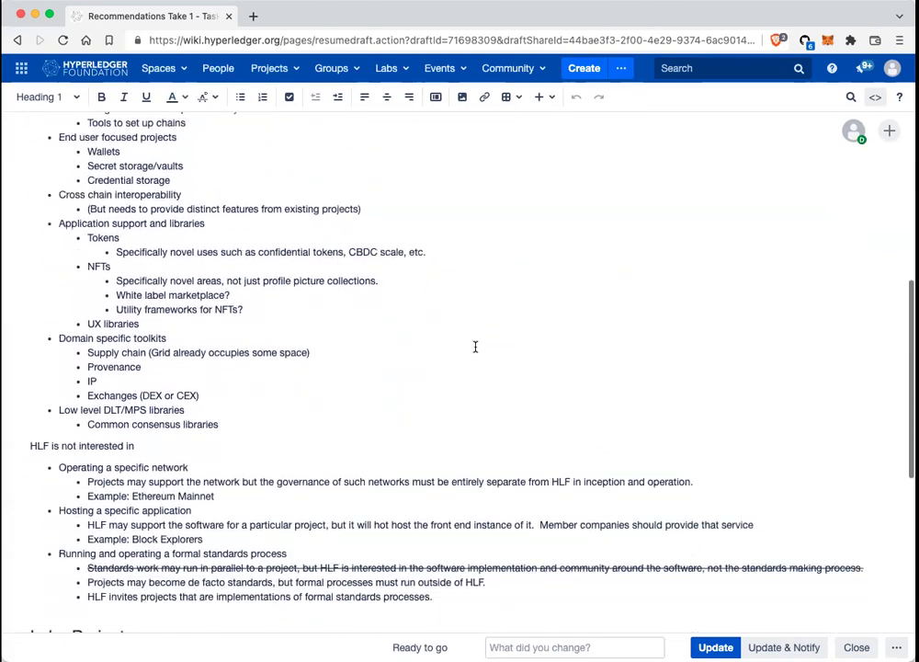
pyautogui.scroll(5, 475, 347)
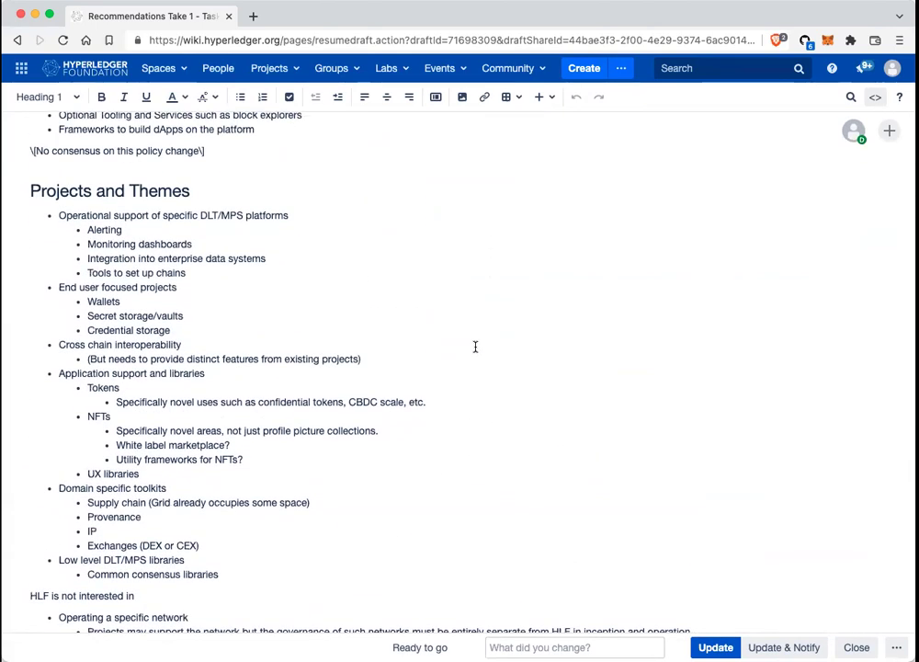
pyautogui.scroll(-1, 475, 346)
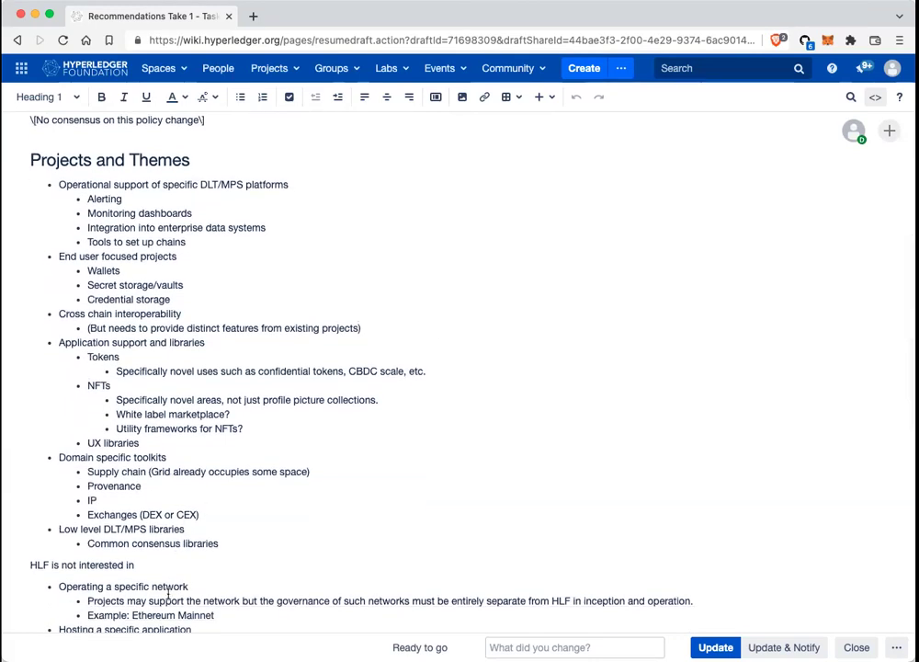
# Step: Add the top-level bullet ""Hero" demo projects showcasing HL technologies" after the Low level DLT/MPS libraries item
pyautogui.click(231, 542)
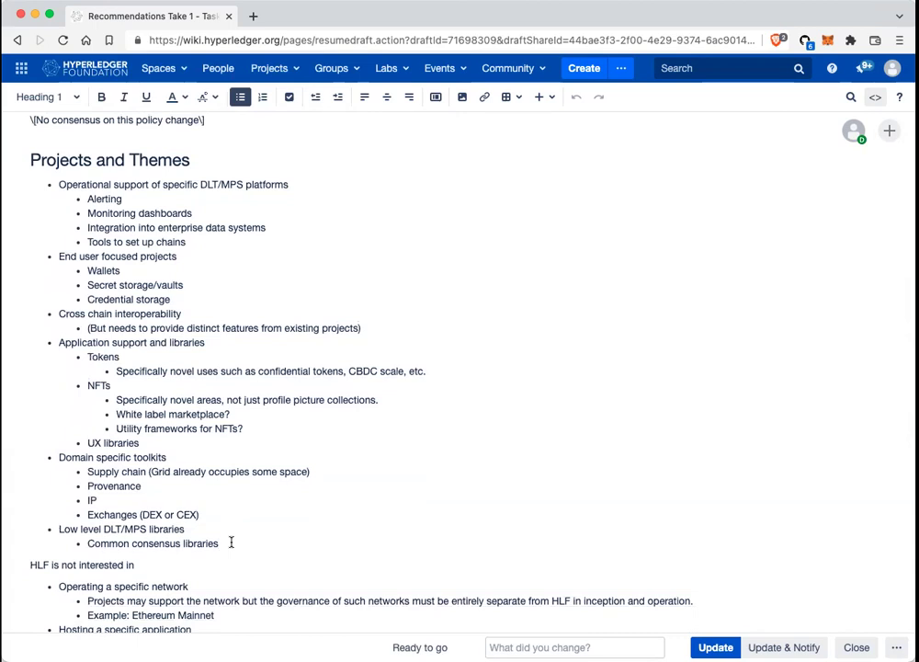
pyautogui.press('Return')
pyautogui.hotkey('shift', 'Tab')
pyautogui.write('"Hero" de')
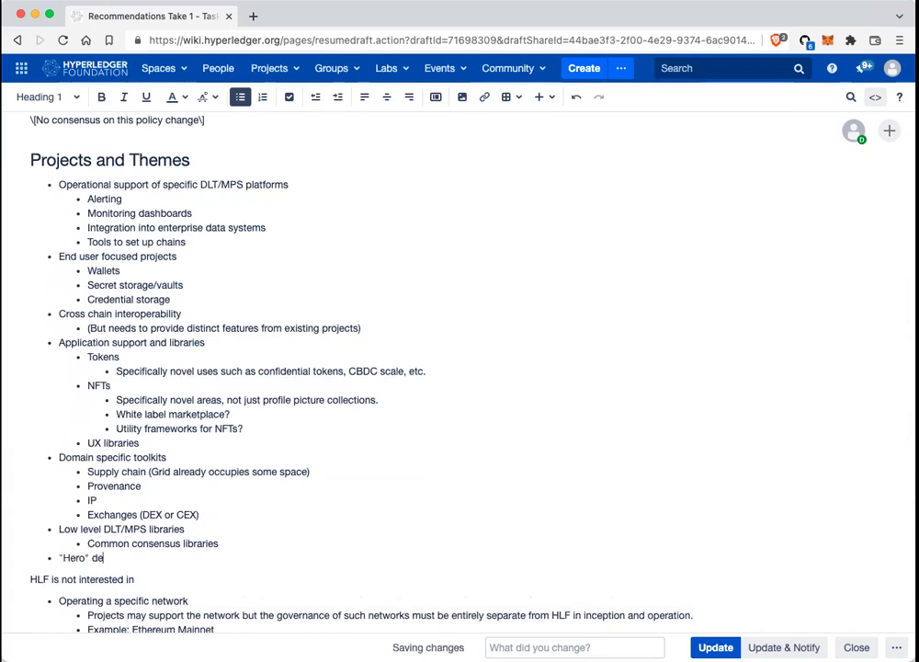
pyautogui.write('mo projects show')
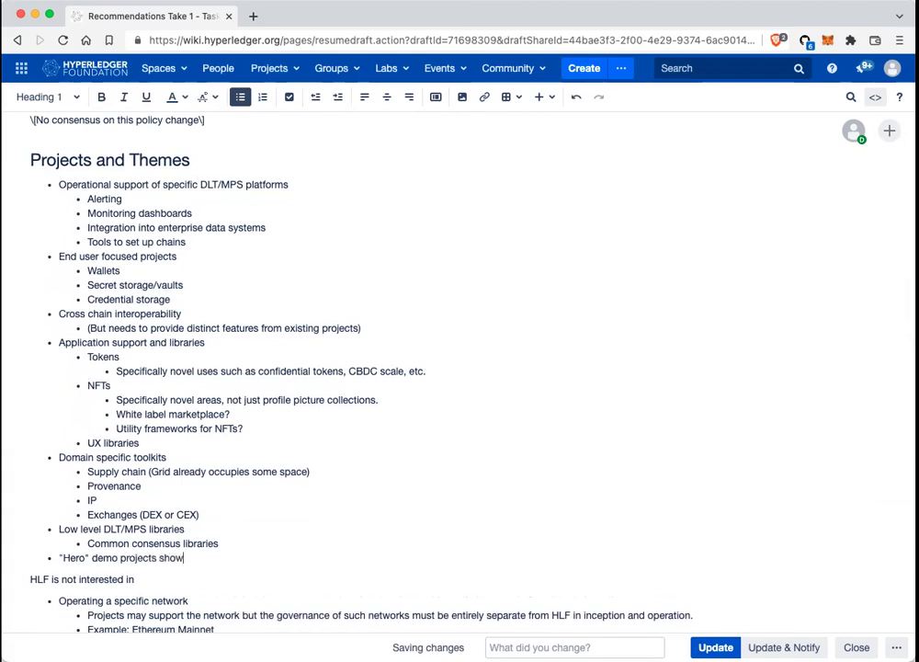
pyautogui.write('casing HL tehcno')
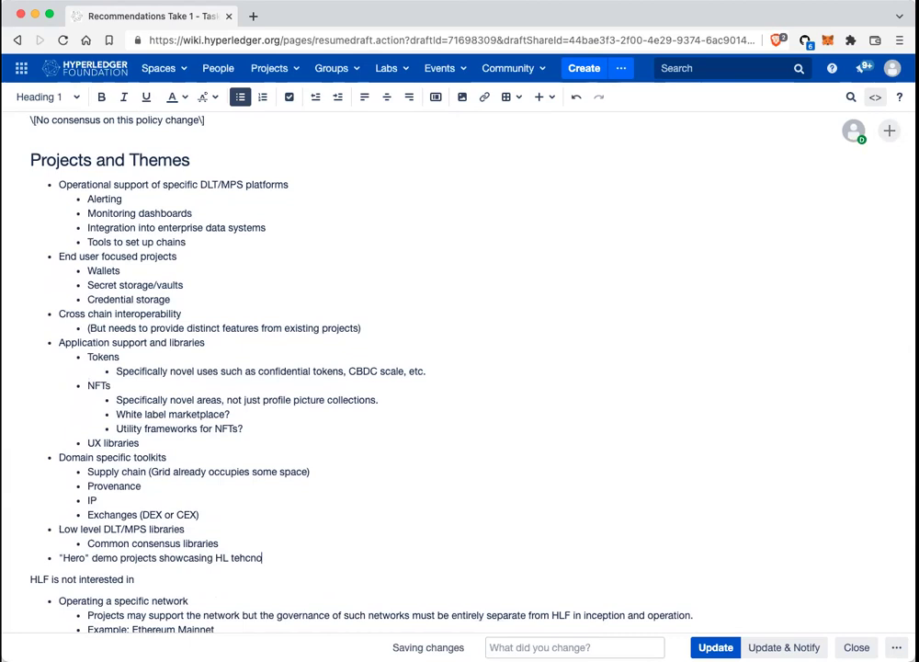
pyautogui.write('logies')
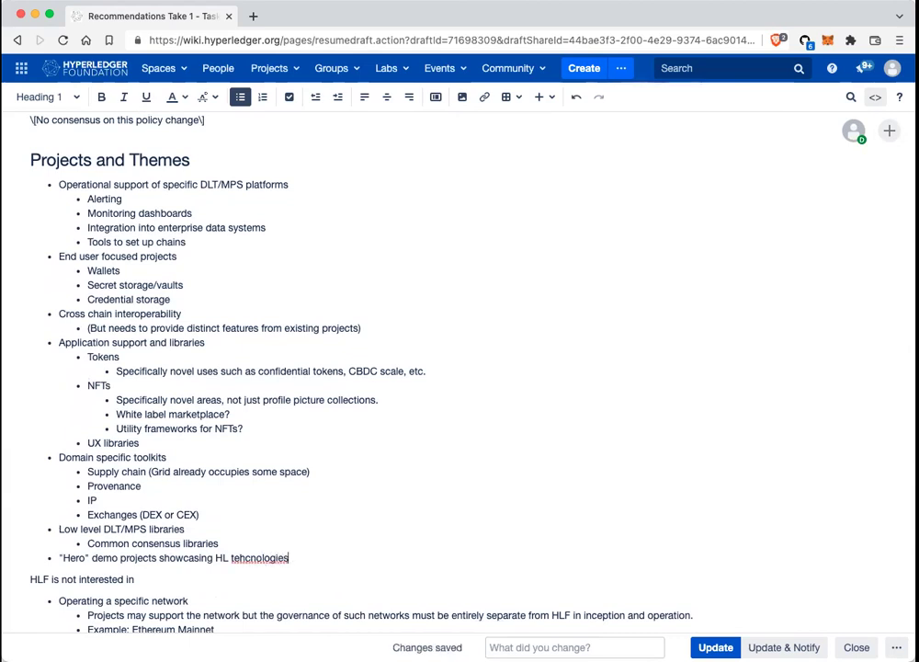
pyautogui.press('BackSpace')
pyautogui.press('BackSpace')
pyautogui.press('BackSpace')
pyautogui.press('BackSpace')
pyautogui.press('BackSpace')
pyautogui.press('BackSpace')
pyautogui.press('BackSpace')
pyautogui.press('BackSpace')
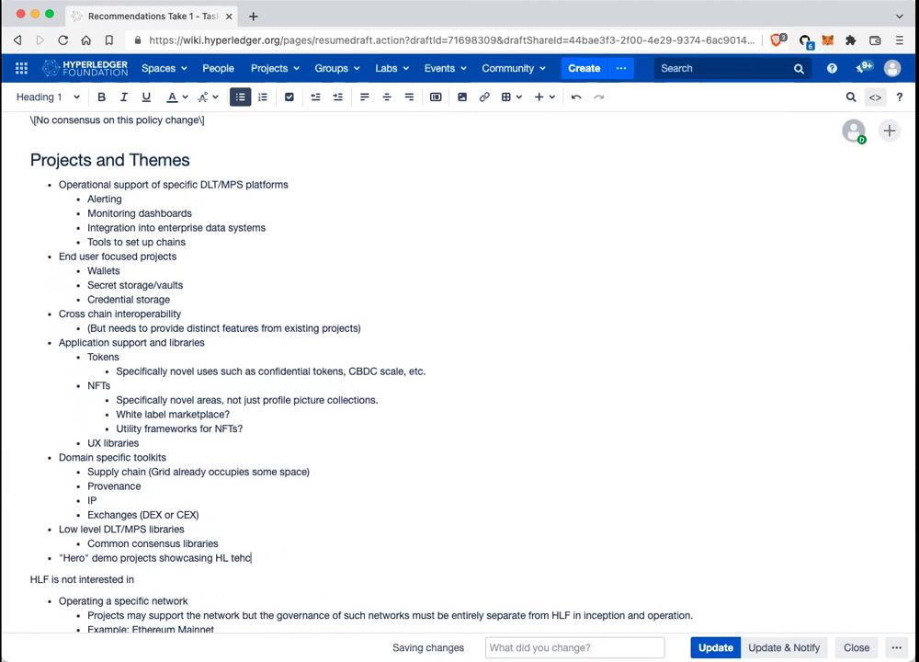
pyautogui.write('hnologies')
pyautogui.press('BackSpace')
pyautogui.press('BackSpace')
pyautogui.press('BackSpace')
pyautogui.press('BackSpace')
pyautogui.press('BackSpace')
pyautogui.press('BackSpace')
pyautogui.press('BackSpace')
pyautogui.press('BackSpace')
pyautogui.press('BackSpace')
pyautogui.press('BackSpace')
pyautogui.press('BackSpace')
pyautogui.write('chnologies')
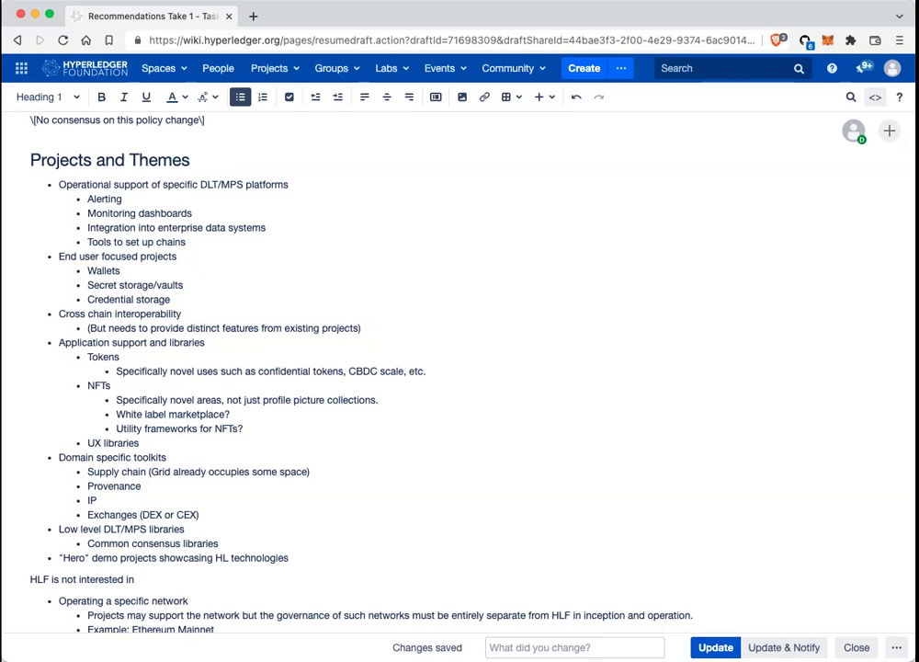
# Step: Add the sub-bullet "ex: metaverse demo with HL Chains such as fabric" under the "Hero" demo projects item
pyautogui.press('Return')
pyautogui.press('Tab')
pyautogui.write('ex: me')
pyautogui.write('taverse demo')
pyautogui.write(' with vari')
pyautogui.write('ous')
pyautogui.press('BackSpace')
pyautogui.press('BackSpace')
pyautogui.press('BackSpace')
pyautogui.press('BackSpace')
pyautogui.press('BackSpace')
pyautogui.press('BackSpace')
pyautogui.press('BackSpace')
pyautogui.write('HL')
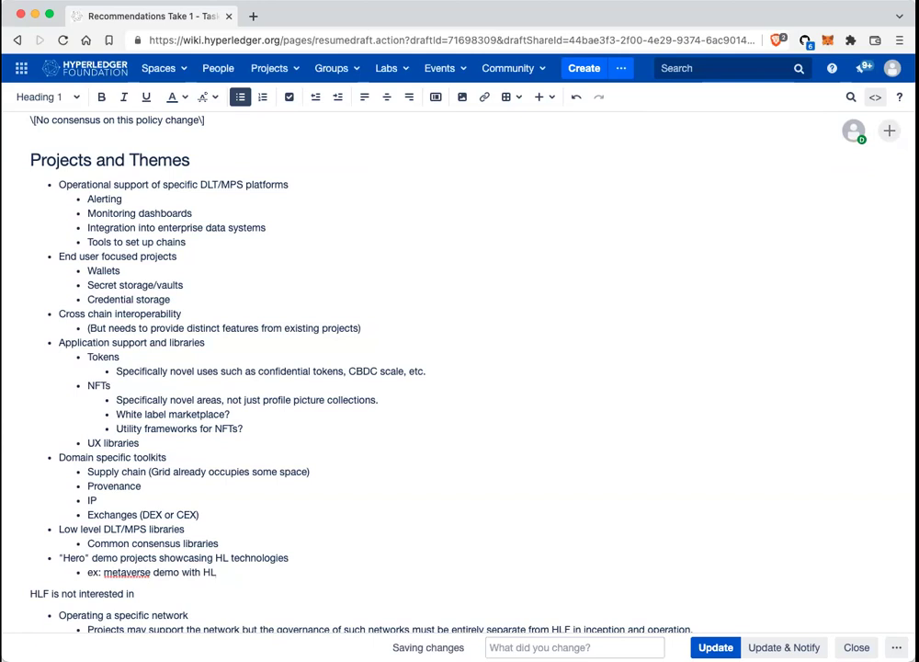
pyautogui.write(' Chains such as fabric')
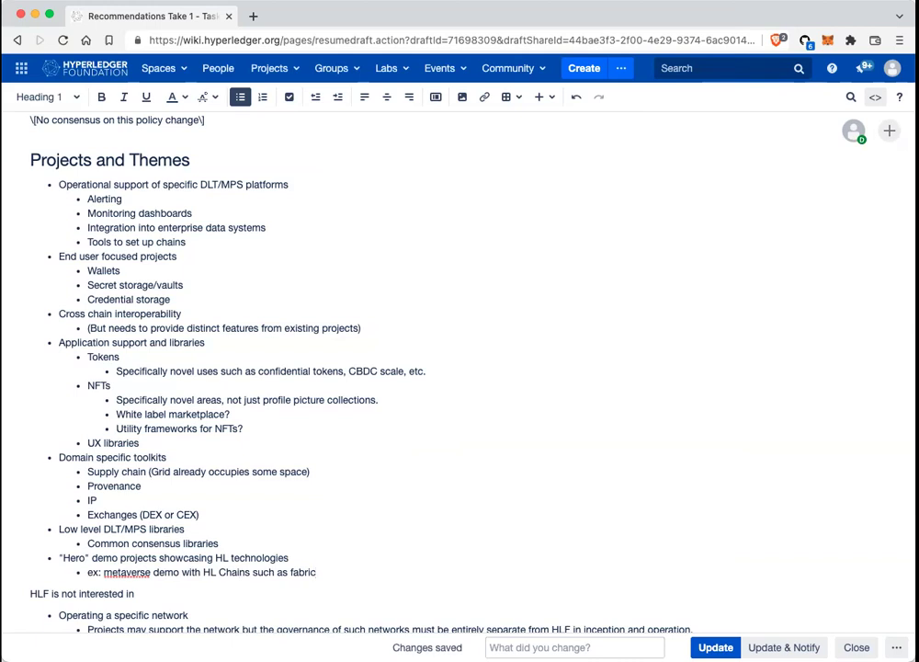
# Step: Replace the word "Chains" with "DLTs" in the metaverse demo sub-bullet
pyautogui.click(312, 572)
pyautogui.press('Left')
pyautogui.press('Left')
pyautogui.press('Left')
pyautogui.press('Left')
pyautogui.press('Left')
pyautogui.press('Left')
pyautogui.press('Left')
pyautogui.press('Left')
pyautogui.press('Left')
pyautogui.press('Left')
pyautogui.press('Left')
pyautogui.press('Left')
pyautogui.press('Left')
pyautogui.press('Left')
pyautogui.press('Left')
pyautogui.press('Right')
pyautogui.press('BackSpace')
pyautogui.press('BackSpace')
pyautogui.press('BackSpace')
pyautogui.press('BackSpace')
pyautogui.press('BackSpace')
pyautogui.press('BackSpace')
pyautogui.write('DLTs')
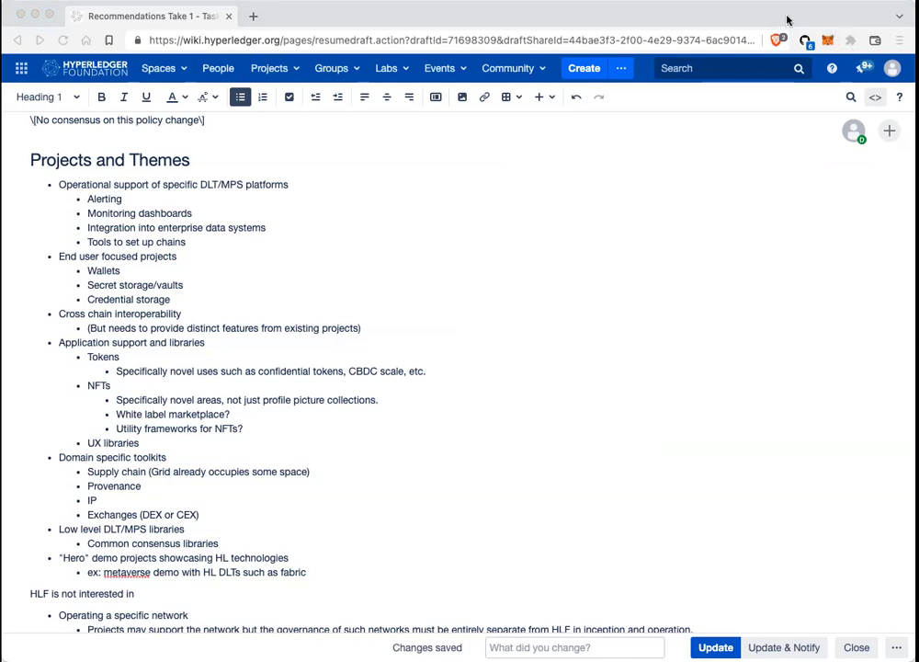
# Step: Bring the Hyperledger Labs GitHub page into the browser window beside the wiki page and glance over it
pyautogui.moveTo(728, 25); pyautogui.dragTo(605, 17)
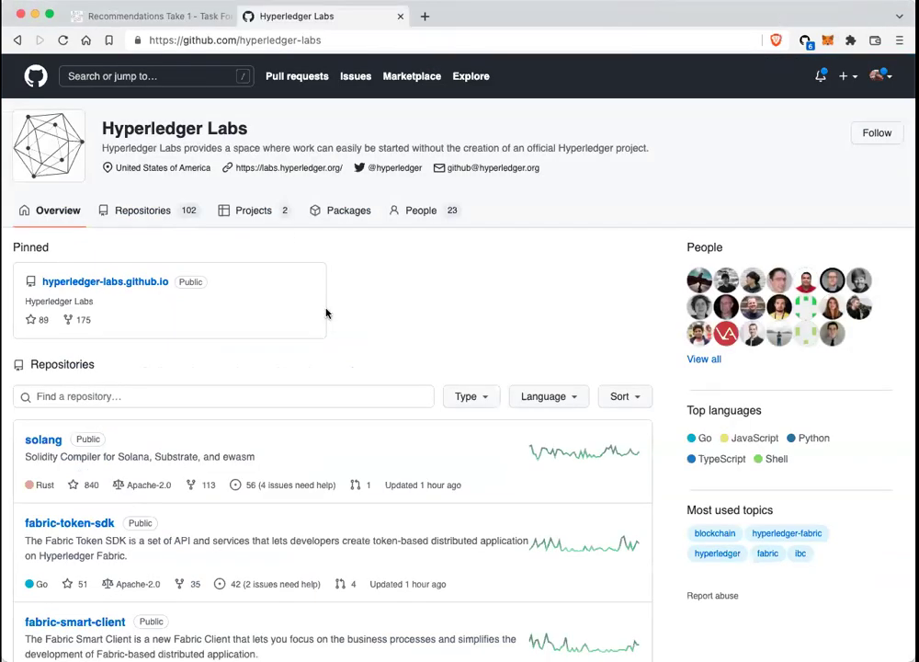
pyautogui.scroll(-3, 328, 312)
pyautogui.scroll(3, 328, 311)
# Step: Return to the wiki draft and review its Labs Projects list
pyautogui.click(148, 16)
pyautogui.scroll(-15, 306, 296)
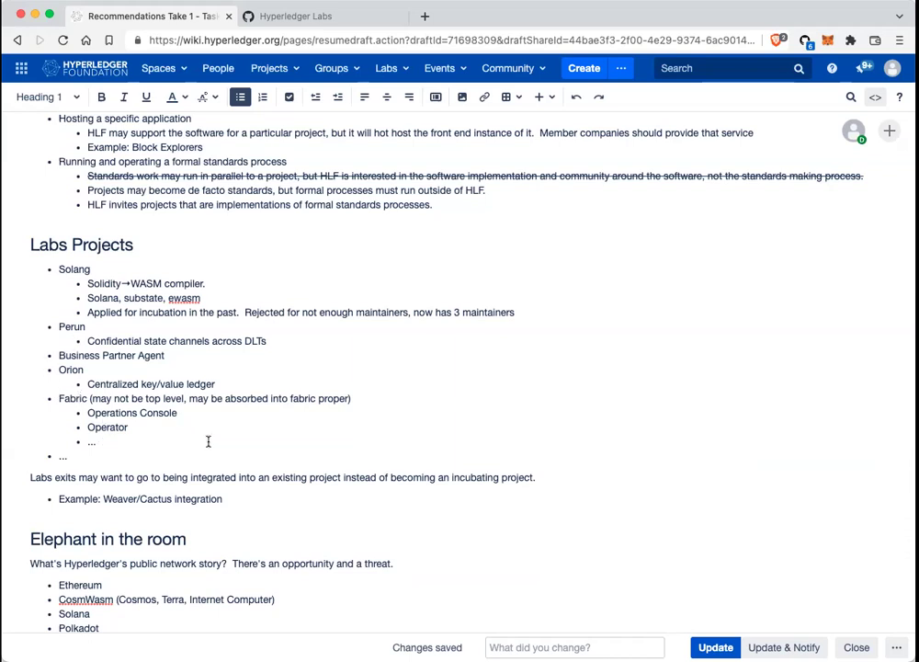
pyautogui.scroll(2, 225, 419)
pyautogui.scroll(1, 225, 421)
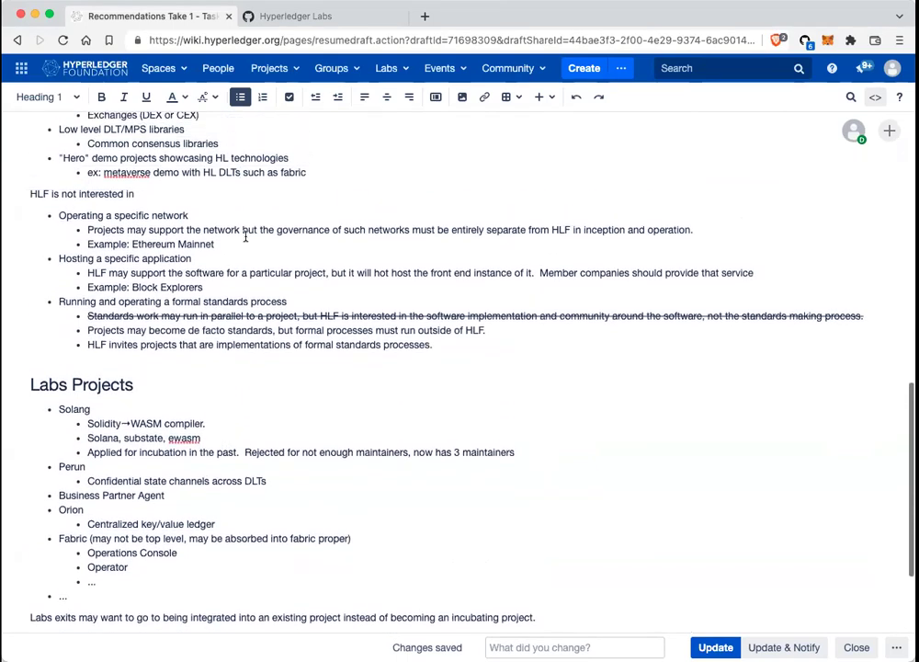
# Step: Browse the Hyperledger Labs repositories on GitHub through to the end of the overview list
pyautogui.click(302, 18)
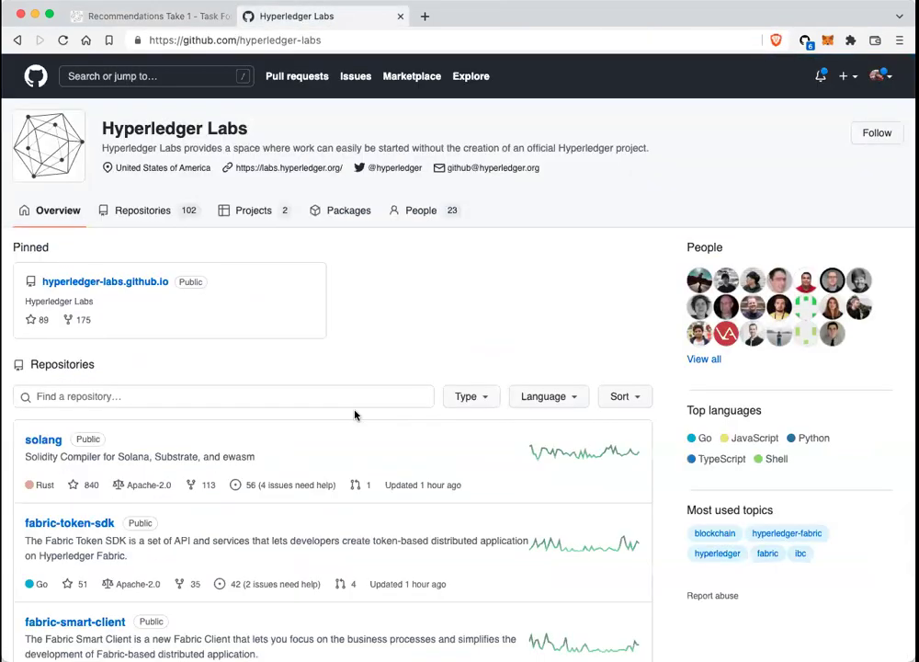
pyautogui.scroll(-5, 355, 414)
pyautogui.scroll(-5, 355, 415)
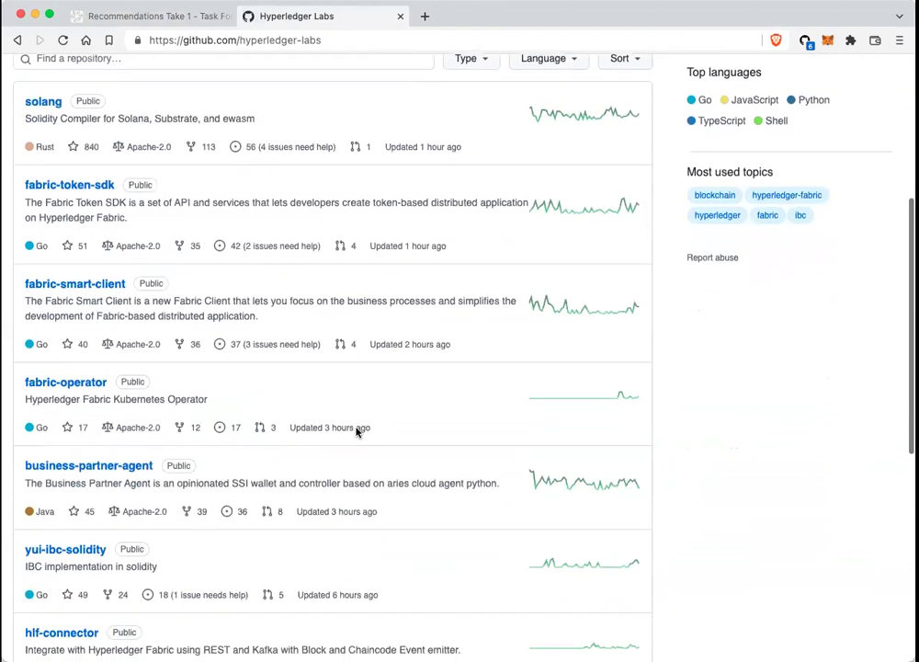
pyautogui.scroll(-4, 355, 428)
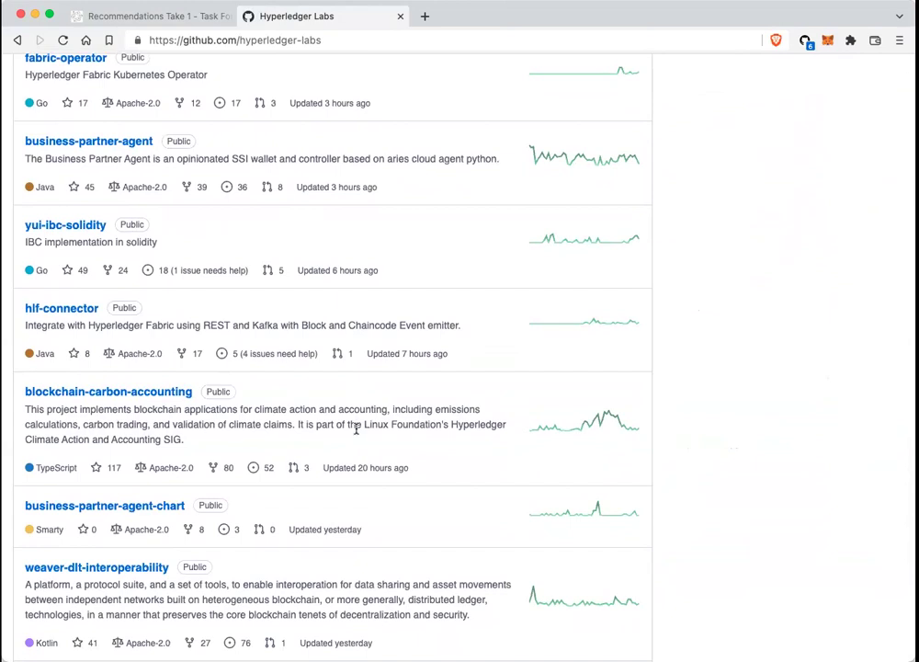
pyautogui.scroll(-2, 356, 428)
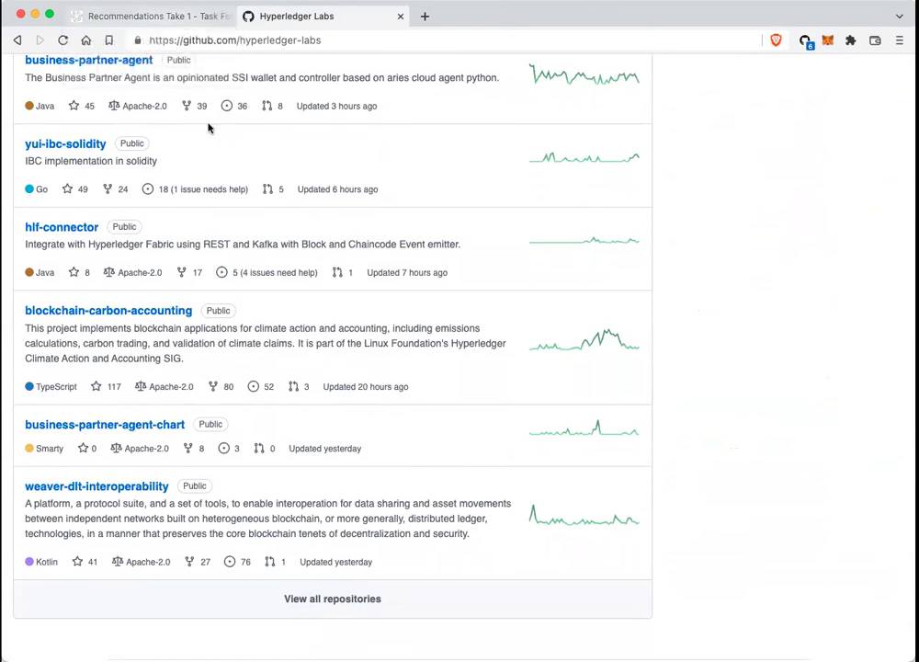
# Step: Change the "Operator" sub-bullet under Fabric in the wiki's Labs Projects list to "Fabric Operator"
pyautogui.click(108, 21)
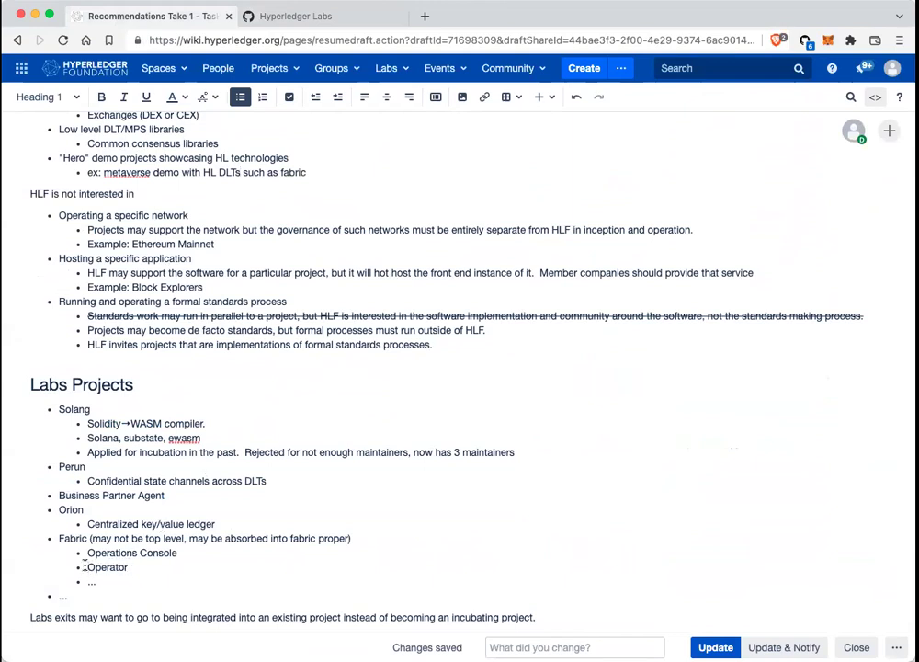
pyautogui.click(87, 568)
pyautogui.write('Fabric')
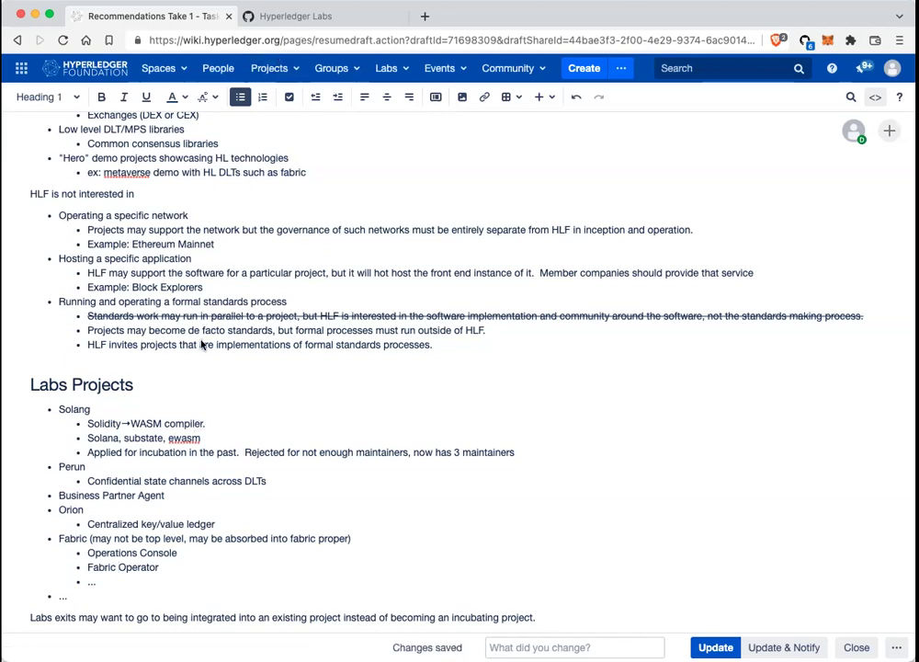
# Step: Filter the Hyperledger Labs repositories on GitHub by "fabric" and browse the matching projects
pyautogui.click(288, 17)
pyautogui.scroll(2, 429, 238)
pyautogui.scroll(10, 428, 238)
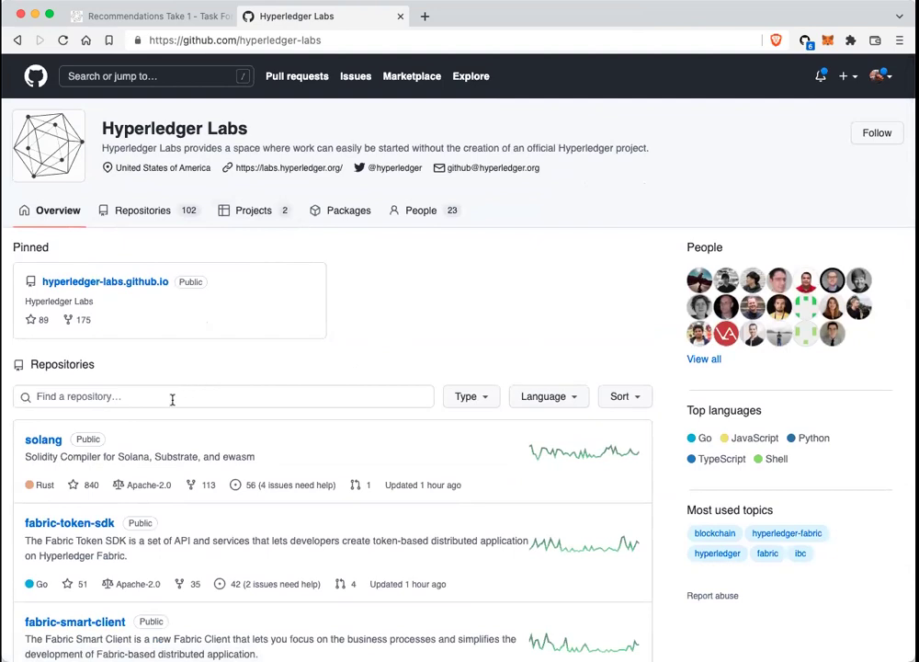
pyautogui.click(172, 399)
pyautogui.write('fabri')
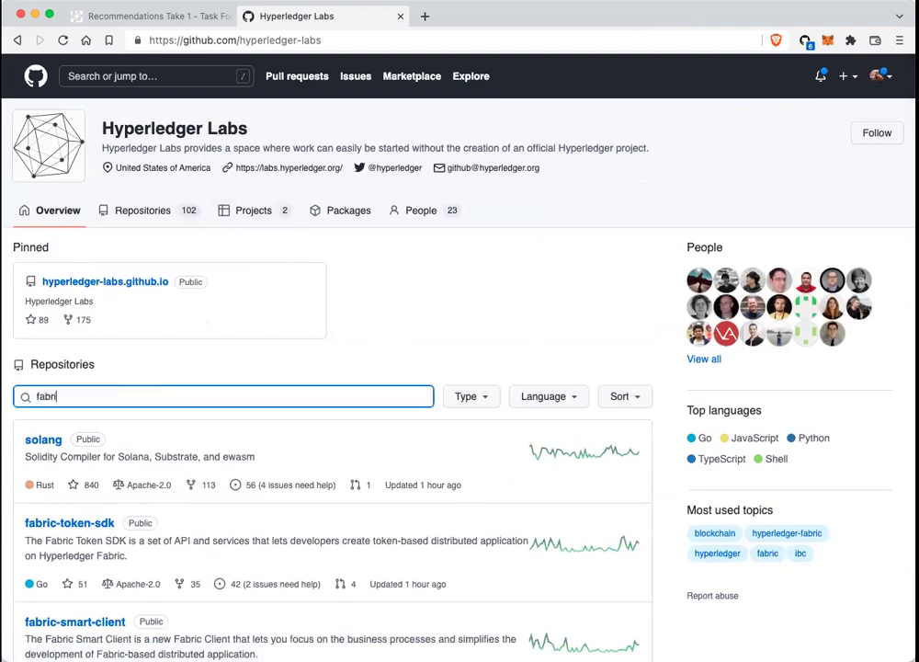
pyautogui.write('c')
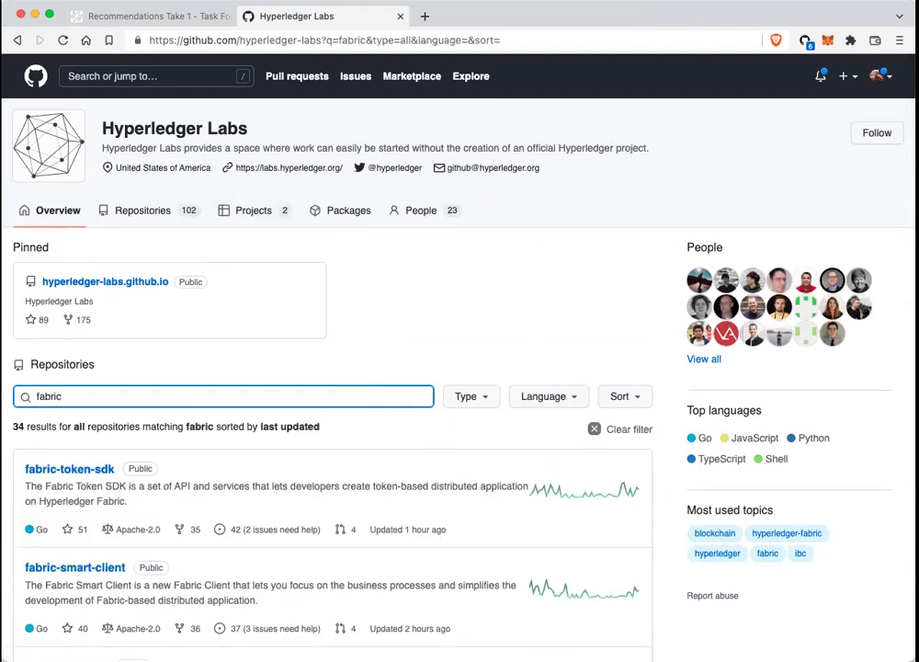
pyautogui.scroll(-5, 459, 368)
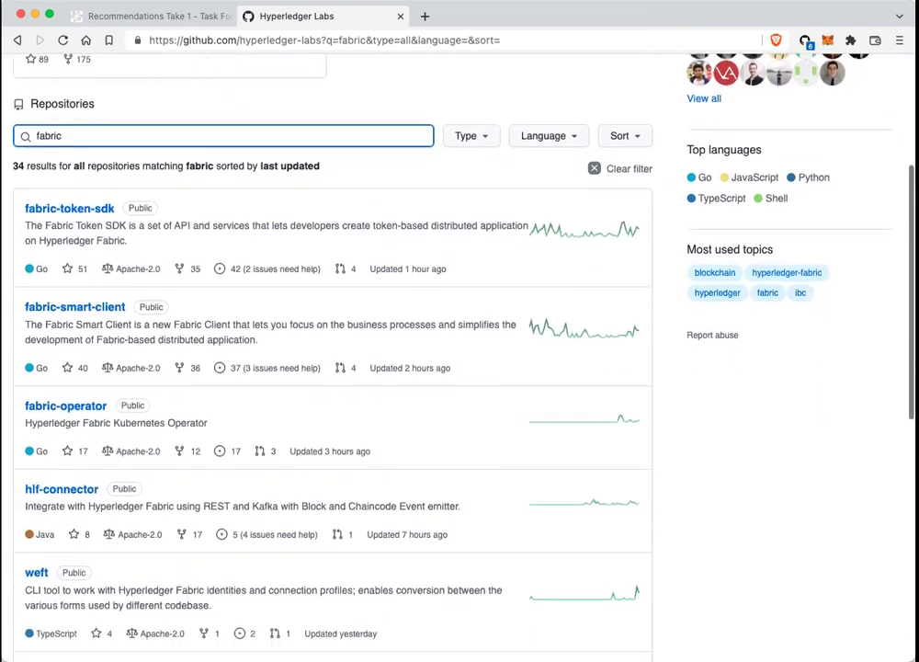
pyautogui.scroll(-1, 153, 400)
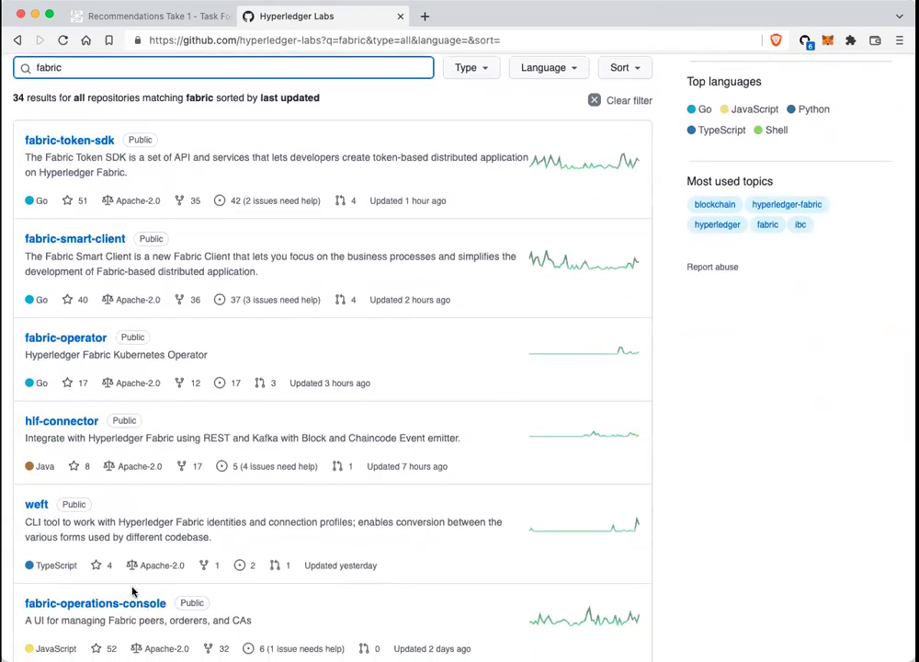
# Step: Return to the wiki draft and change the "Operations Console" sub-bullet under Fabric to "Fabric Operations Console"
pyautogui.click(131, 14)
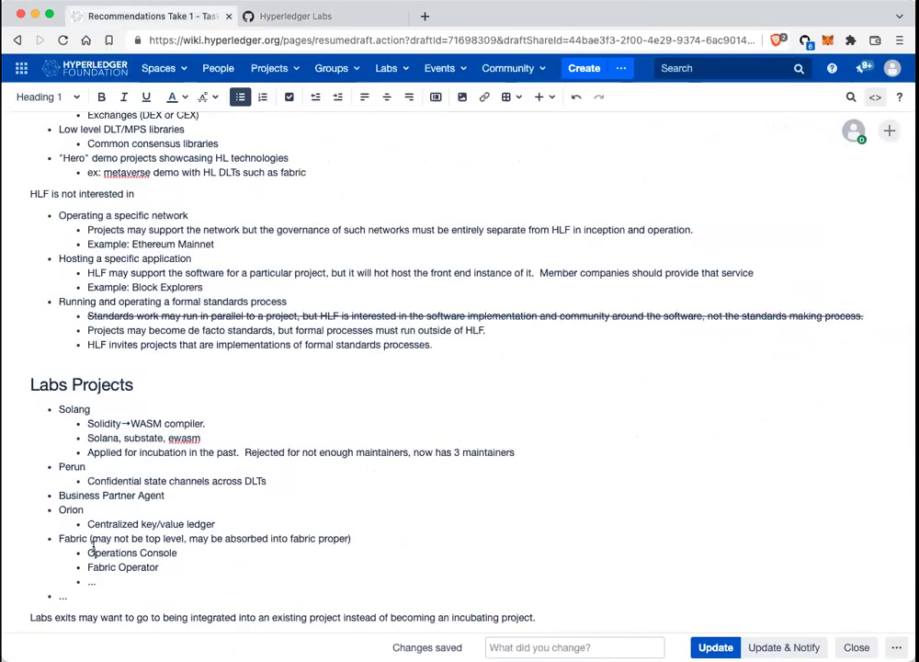
pyautogui.click(90, 553)
pyautogui.write('Fabric')
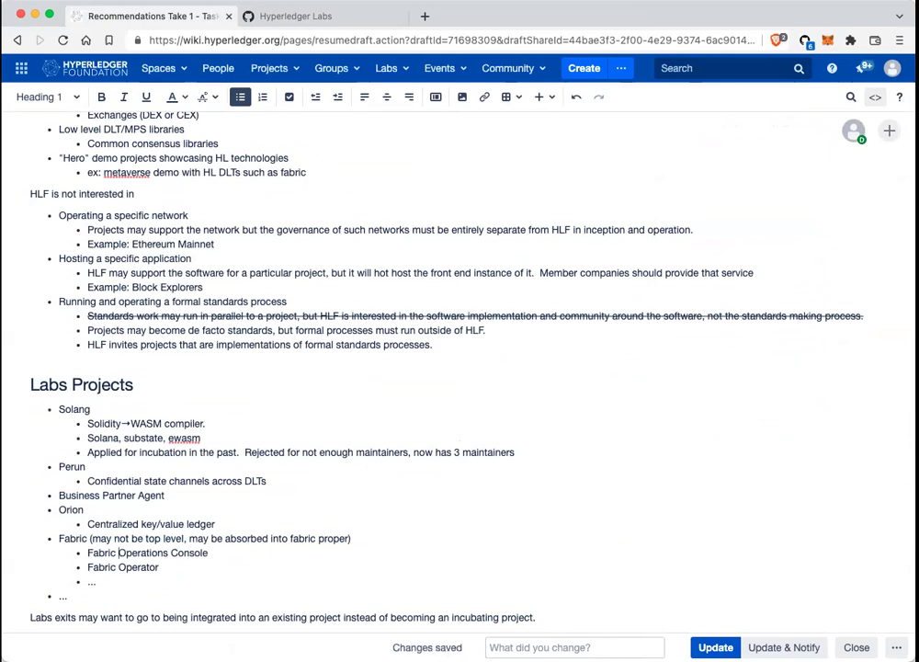
# Step: Try to promote Fabric Operations Console and Fabric Operator to top-level bullets and delete the Fabric parent bullet
pyautogui.click(88, 552)
pyautogui.moveTo(87, 553); pyautogui.dragTo(159, 567)
pyautogui.hotkey('ctrl', 'x')
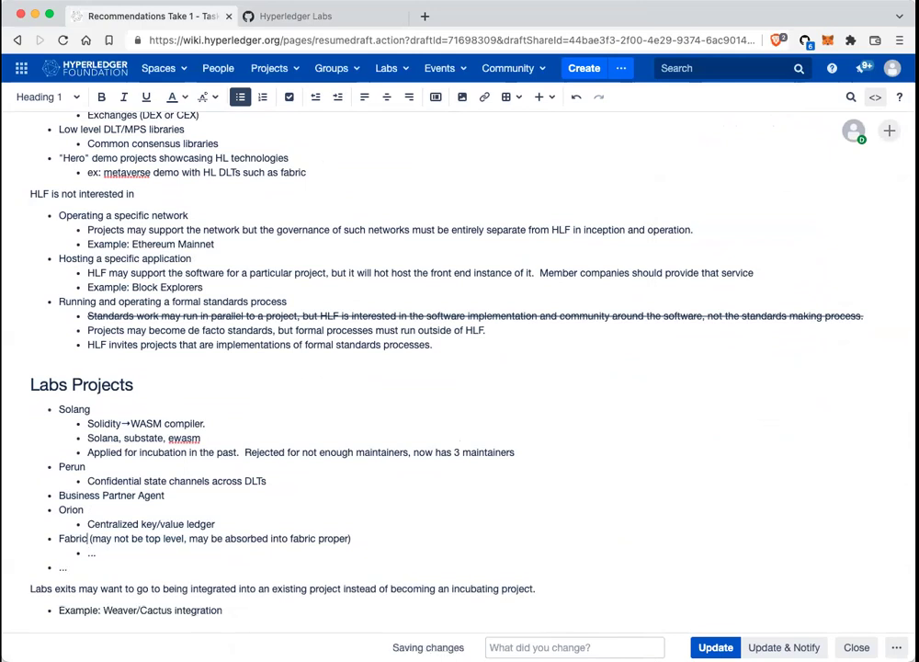
pyautogui.hotkey('ctrl', 'v')
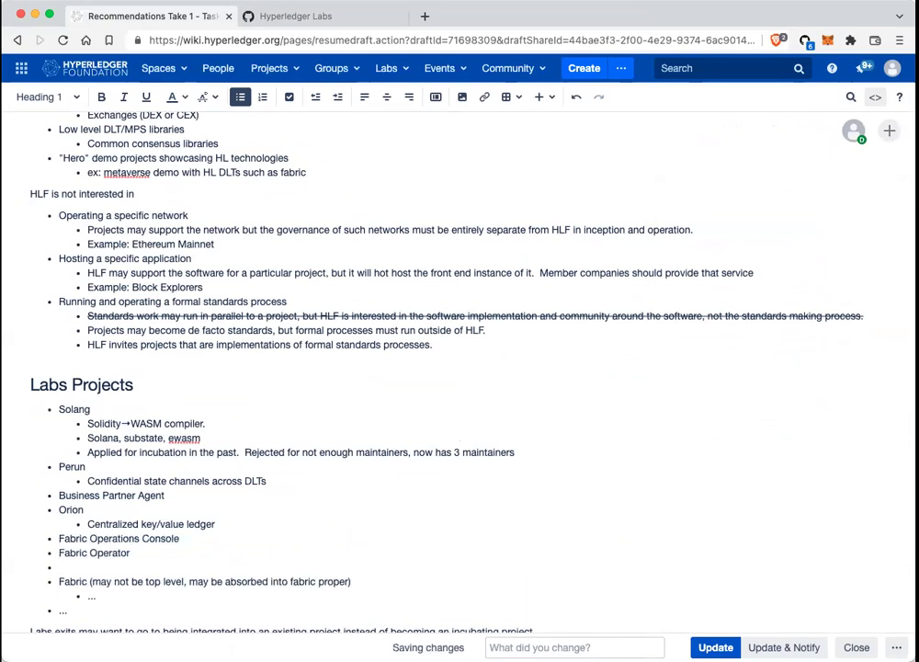
pyautogui.hotkey('shift', 'End')
pyautogui.press('Delete')
pyautogui.press('Delete')
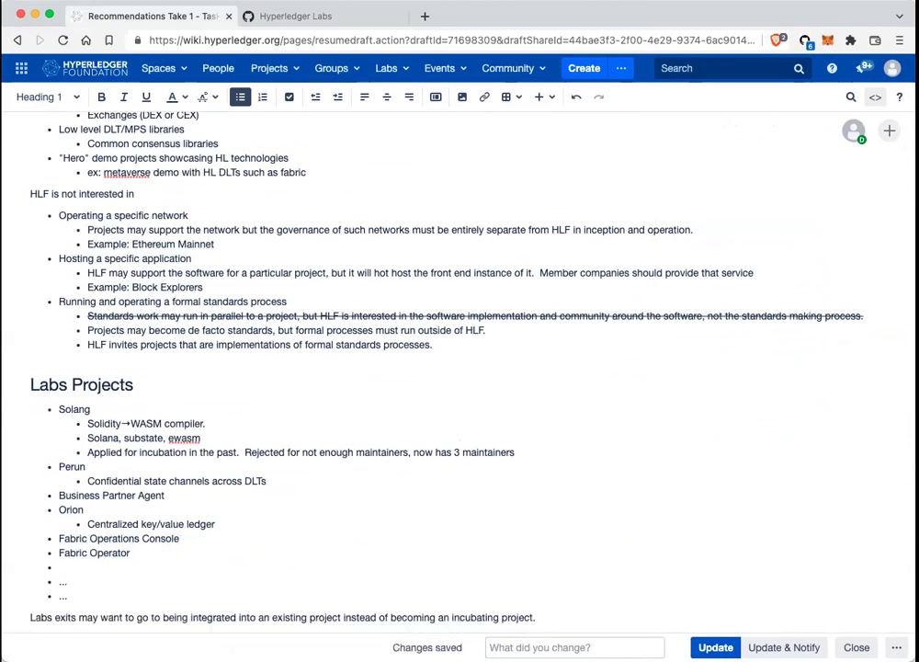
pyautogui.press('Delete')
pyautogui.press('Delete')
pyautogui.press('Delete')
pyautogui.press('Delete')
pyautogui.press('Delete')
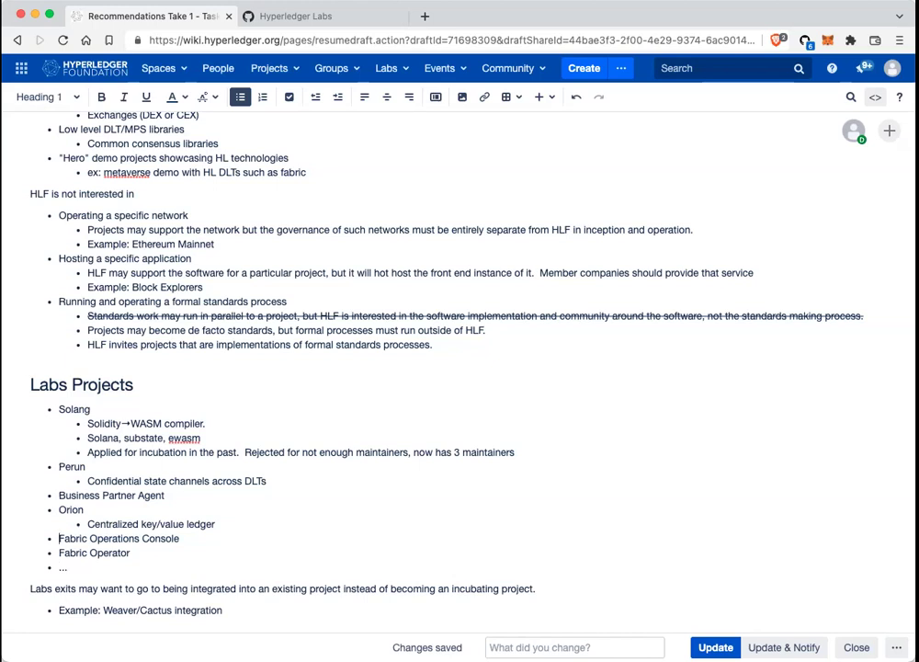
# Step: Undo the restructuring of the Fabric bullets so both projects are nested under Fabric again
pyautogui.hotkey('ctrl', 'z')
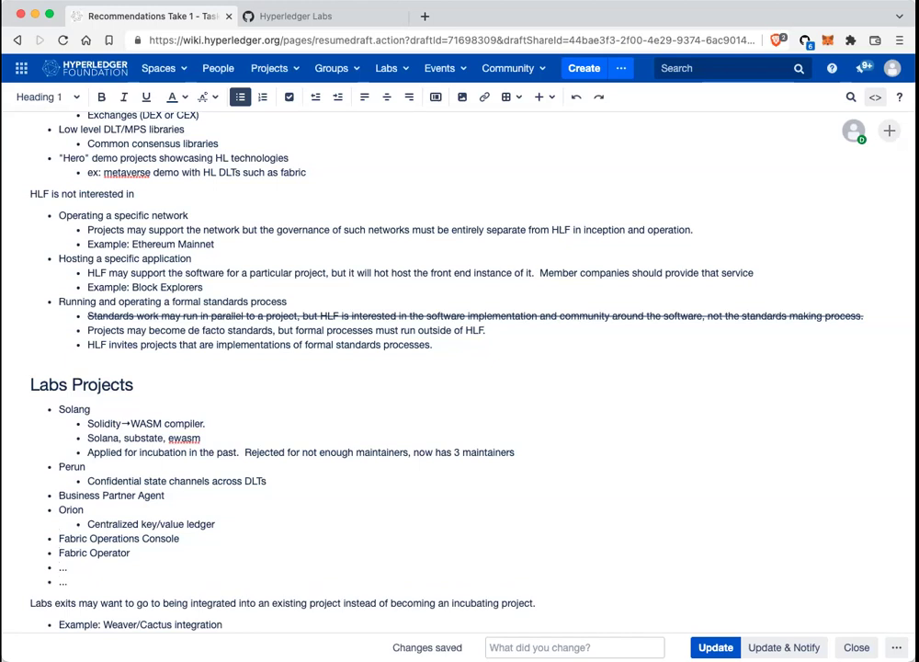
pyautogui.hotkey('ctrl', 'z')
pyautogui.hotkey('ctrl', 'z')
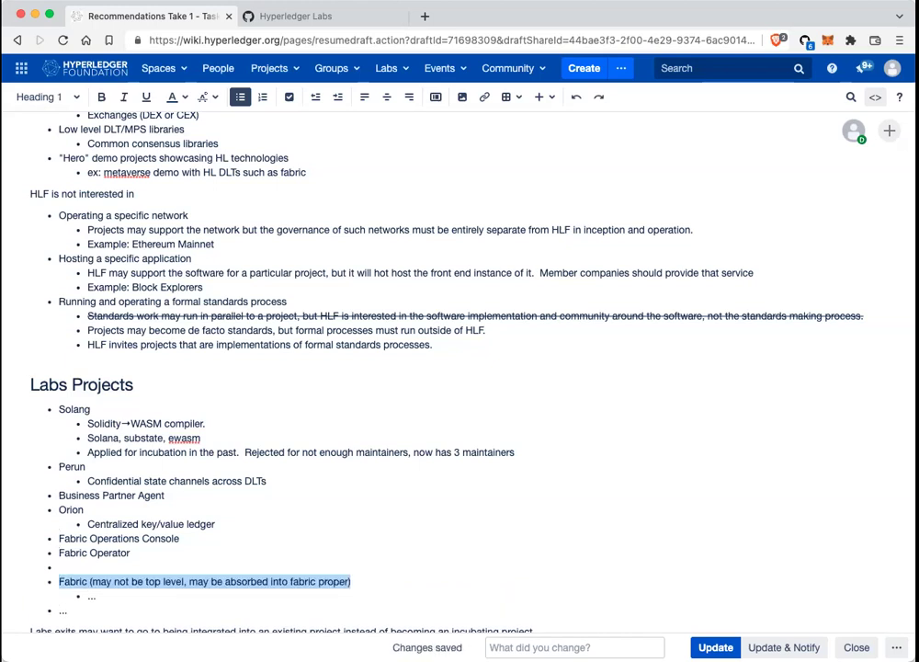
pyautogui.hotkey('ctrl', 'z')
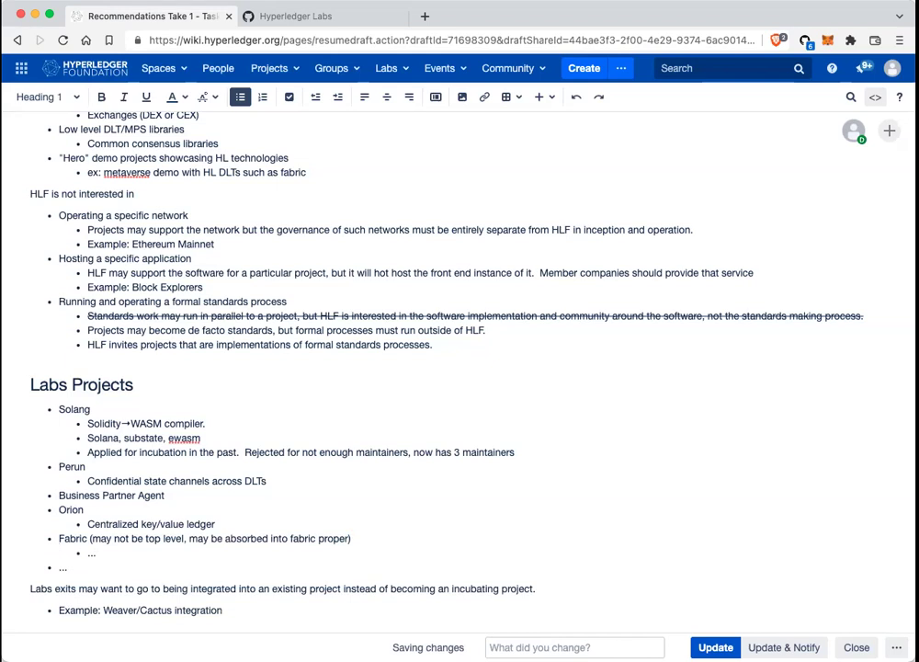
pyautogui.hotkey('ctrl', 'shift', 'z')
# Step: Replace the ellipsis sub-bullet under Fabric with "Looking to gauge interest and which one gets traction" and add "Also, other K8s projects" below it
pyautogui.click(88, 581)
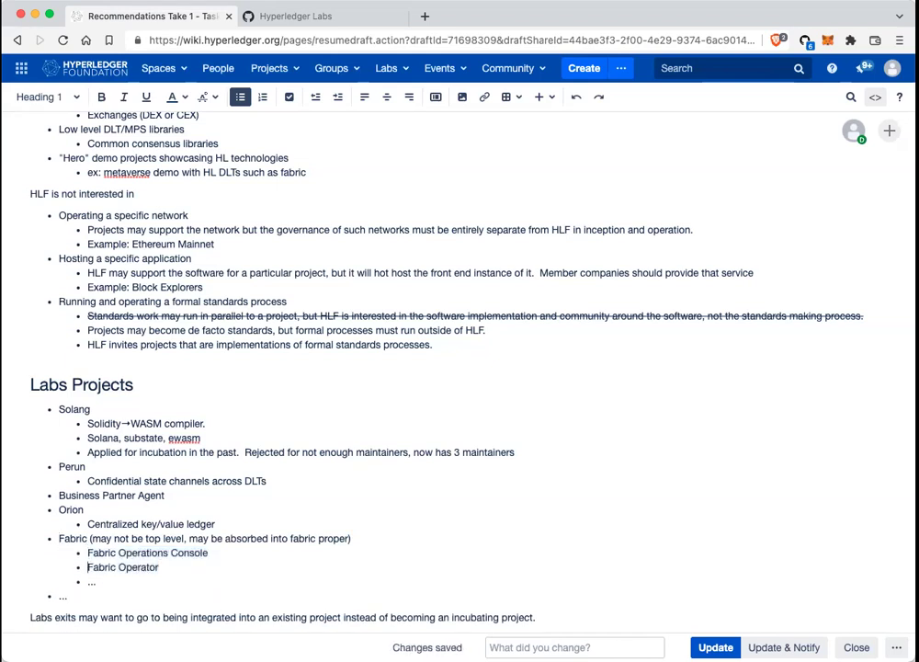
pyautogui.press('Delete')
pyautogui.press('Delete')
pyautogui.press('Delete')
pyautogui.write('Lookg')
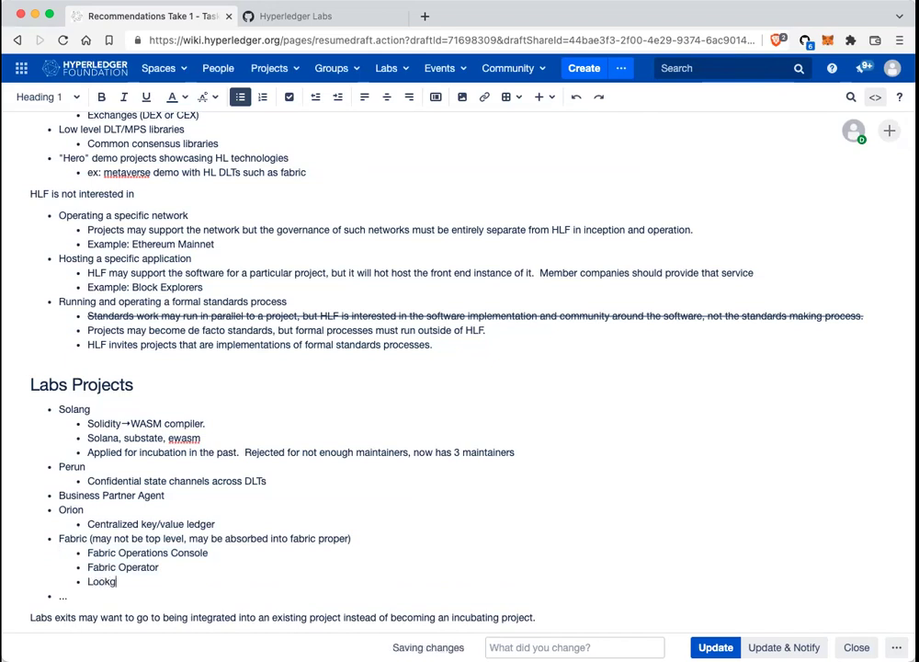
pyautogui.press('BackSpace')
pyautogui.write('ing to gauge interest and which one gets traction')
pyautogui.press('Return')
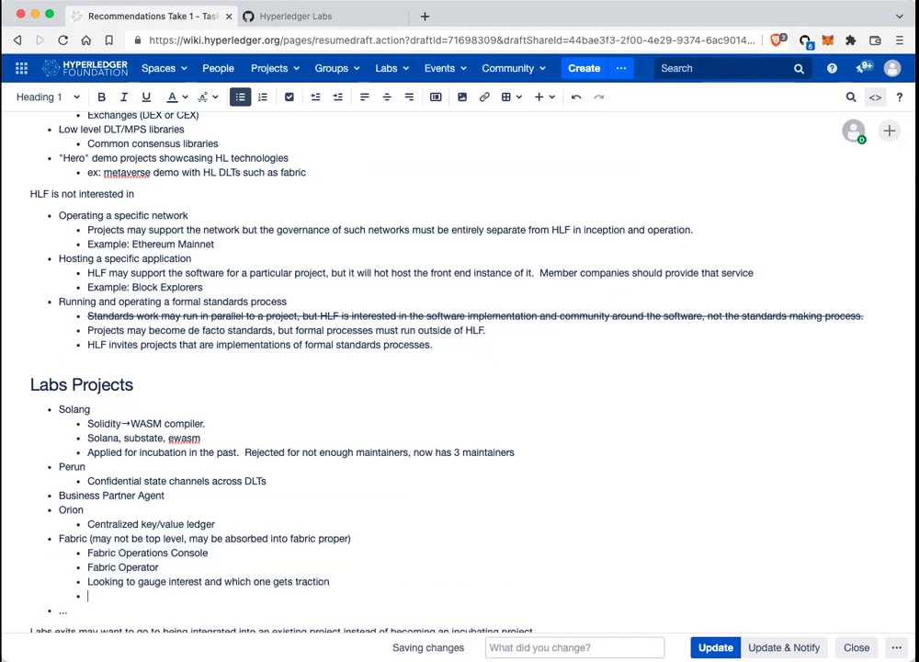
pyautogui.write('Also, other K8s projects')
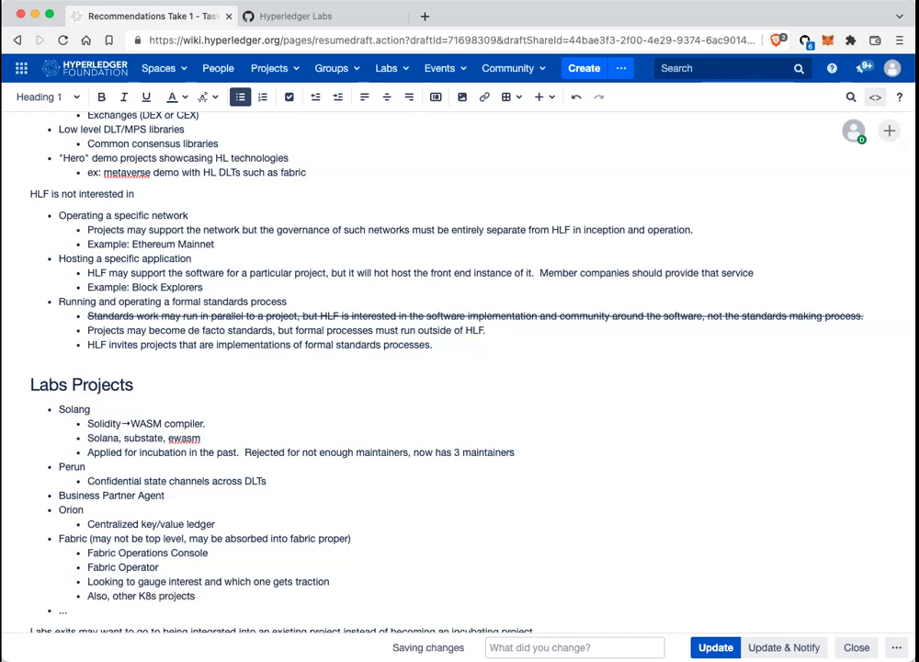
pyautogui.press('Up')
pyautogui.press('Up')
pyautogui.press('Up')
pyautogui.click(188, 524)
# Step: Clear the "fabric" filter on the Hyperledger Labs GitHub page and look over the full repository list
pyautogui.click(241, 14)
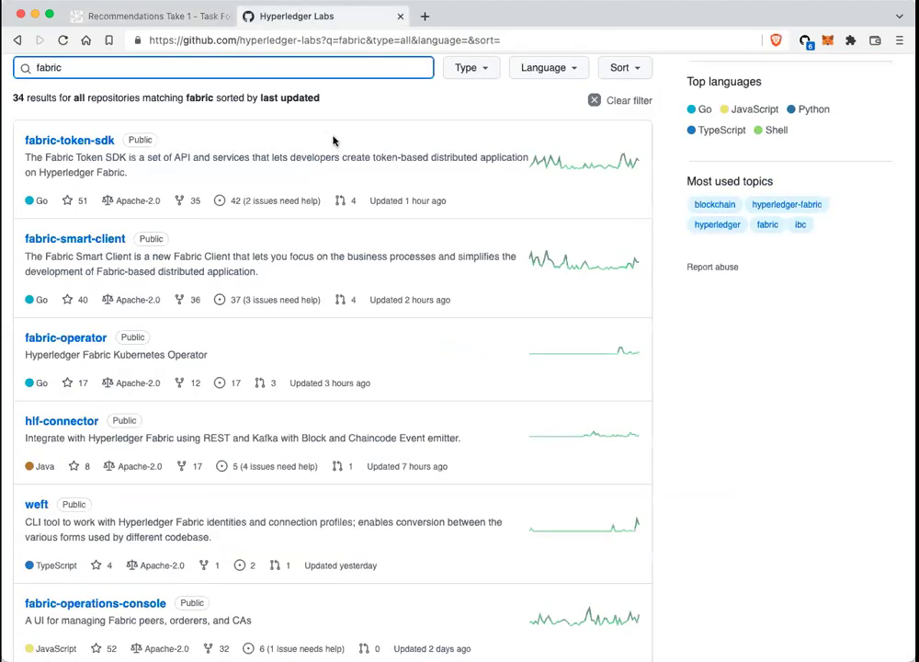
pyautogui.press('BackSpace')
pyautogui.press('BackSpace')
pyautogui.press('BackSpace')
pyautogui.press('BackSpace')
pyautogui.press('BackSpace')
pyautogui.press('BackSpace')
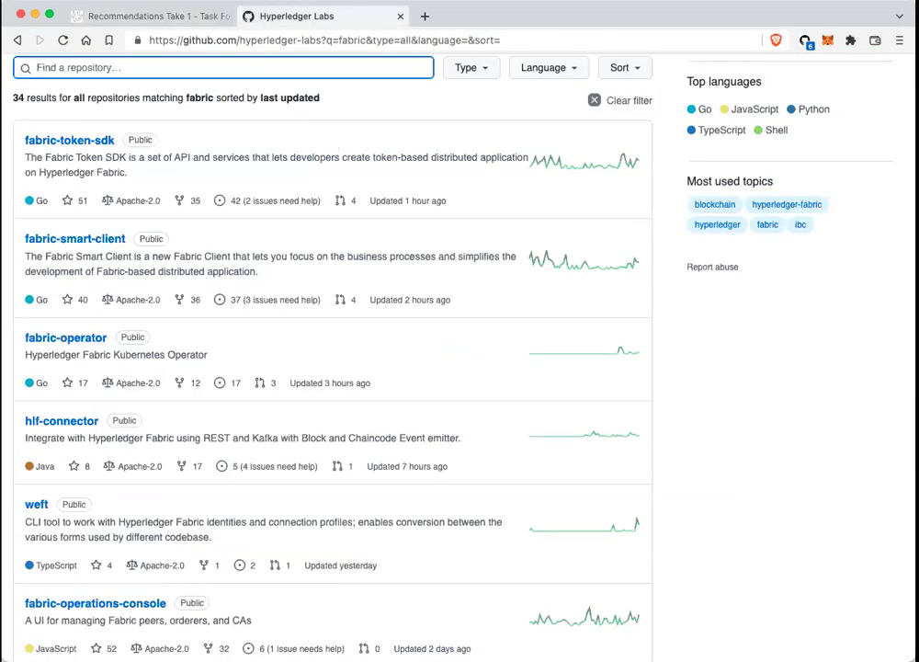
pyautogui.scroll(3, 84, 200)
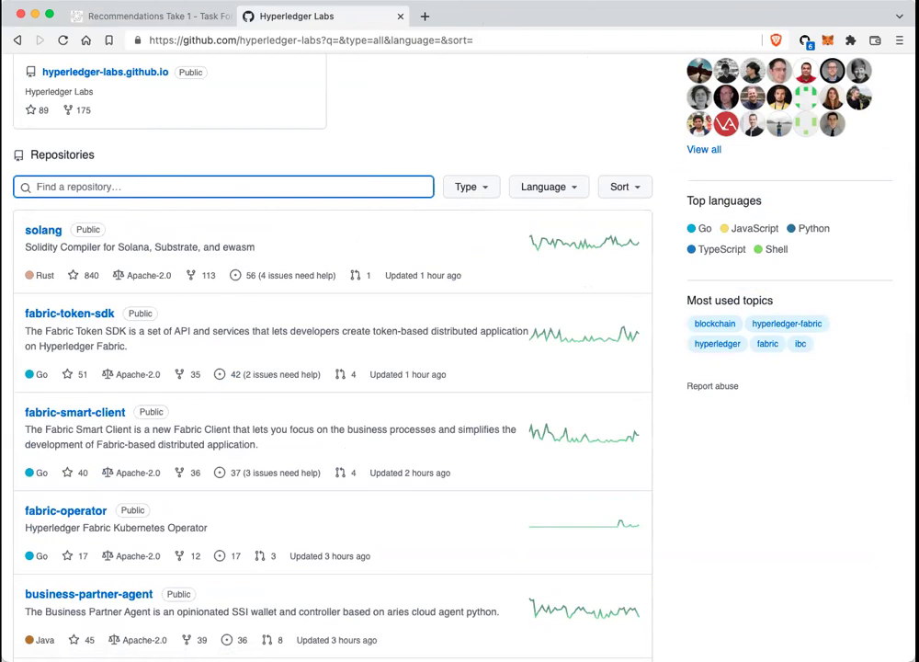
# Step: Add a top-level "Blockchain Carbon Accounting" bullet after the Fabric group in the wiki's Labs Projects list
pyautogui.click(130, 22)
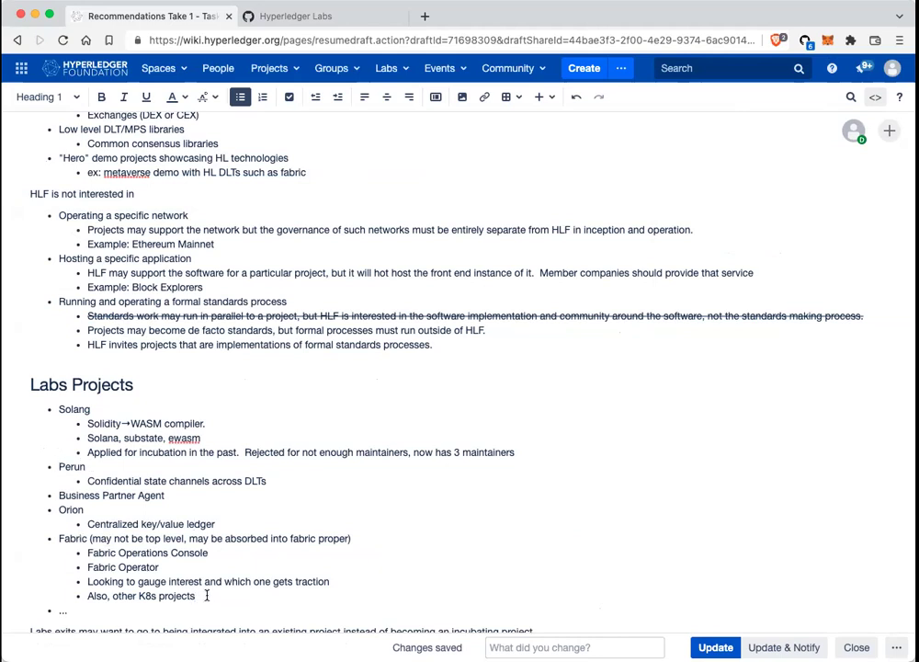
pyautogui.press('Return')
pyautogui.write('Blockchain Carbon Accounting')
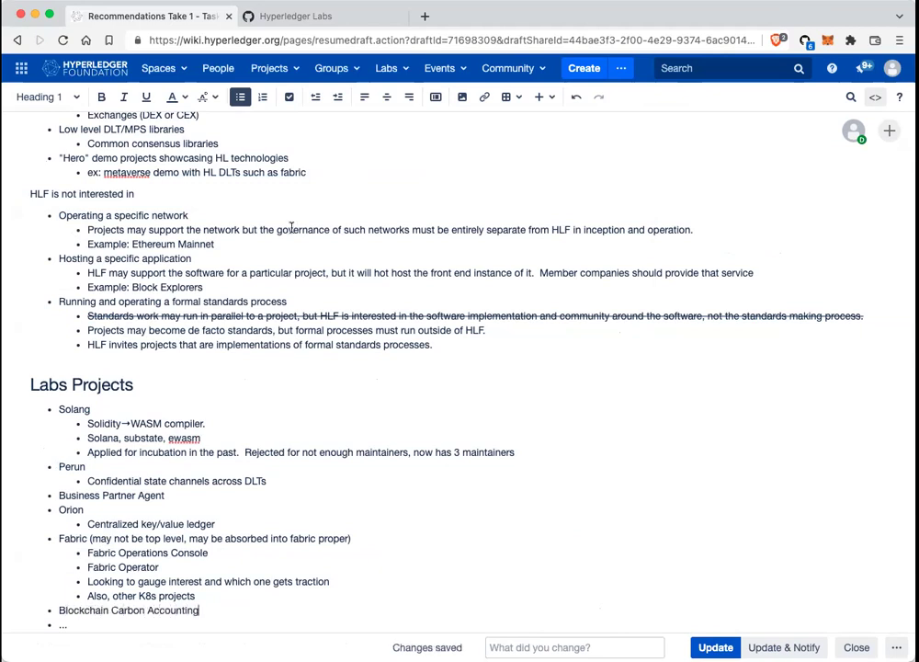
# Step: Search the Hyperledger Labs repositories on GitHub for "carbon" and open the blockchain-carbon-accounting repository
pyautogui.click(301, 16)
pyautogui.click(282, 175)
pyautogui.click(276, 189)
pyautogui.write('carbon')
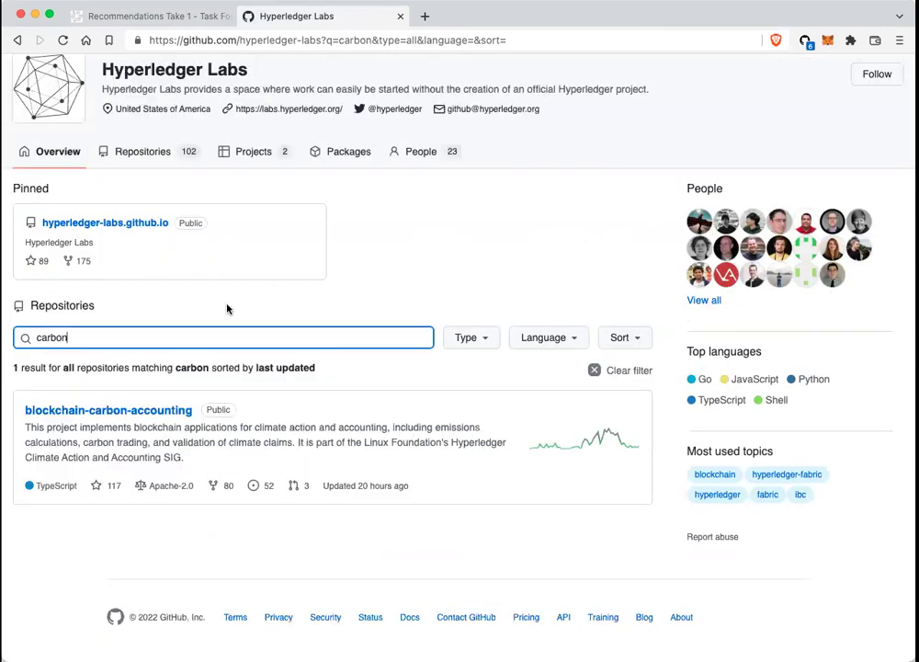
pyautogui.click(155, 415)
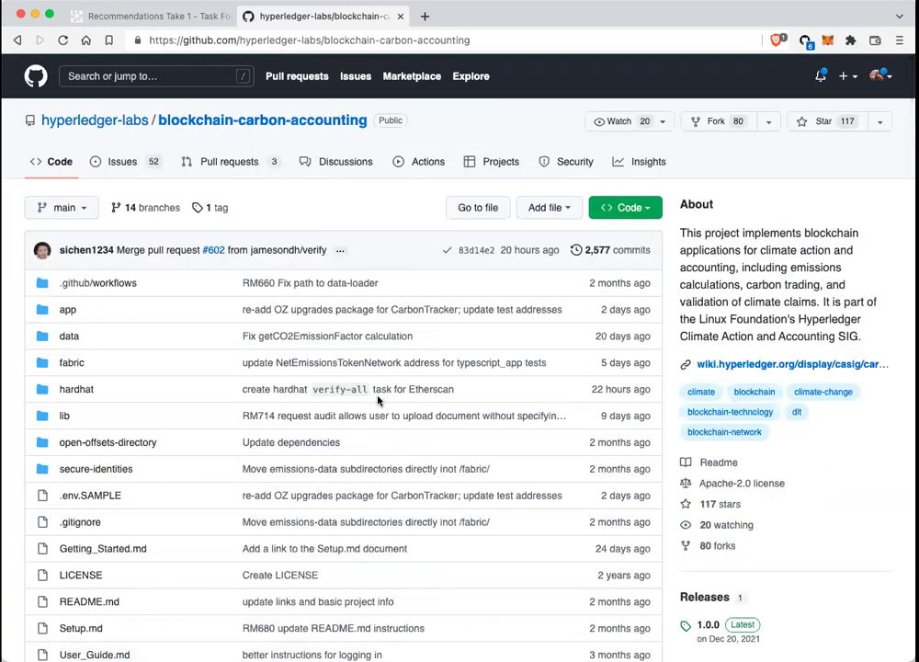
# Step: Read through the blockchain-carbon-accounting repository page, including its project description and code components
pyautogui.scroll(-3, 368, 402)
pyautogui.scroll(-8, 377, 400)
pyautogui.scroll(-5, 377, 400)
pyautogui.scroll(-4, 377, 400)
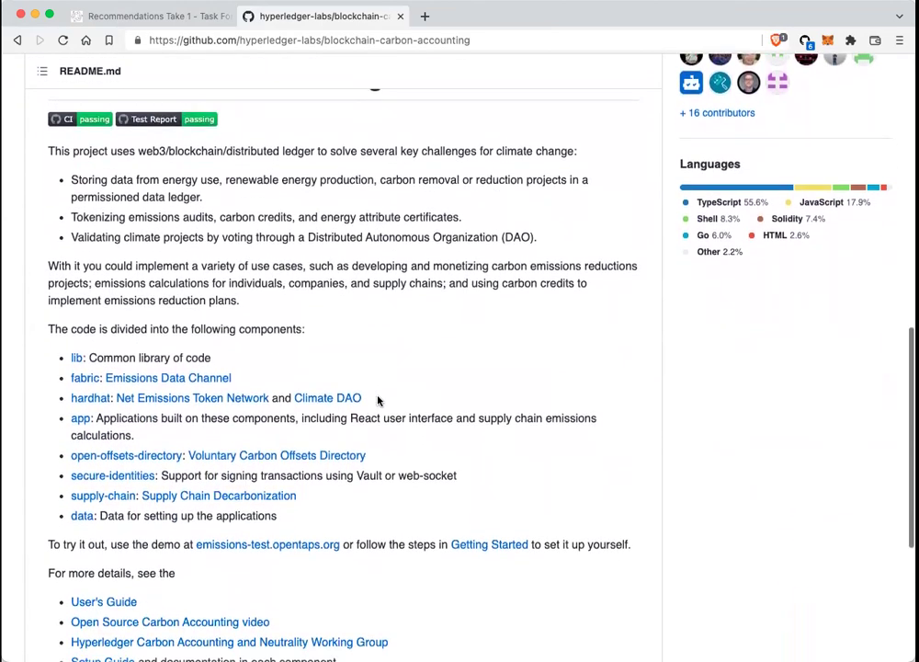
pyautogui.scroll(-3, 377, 400)
pyautogui.scroll(15, 377, 400)
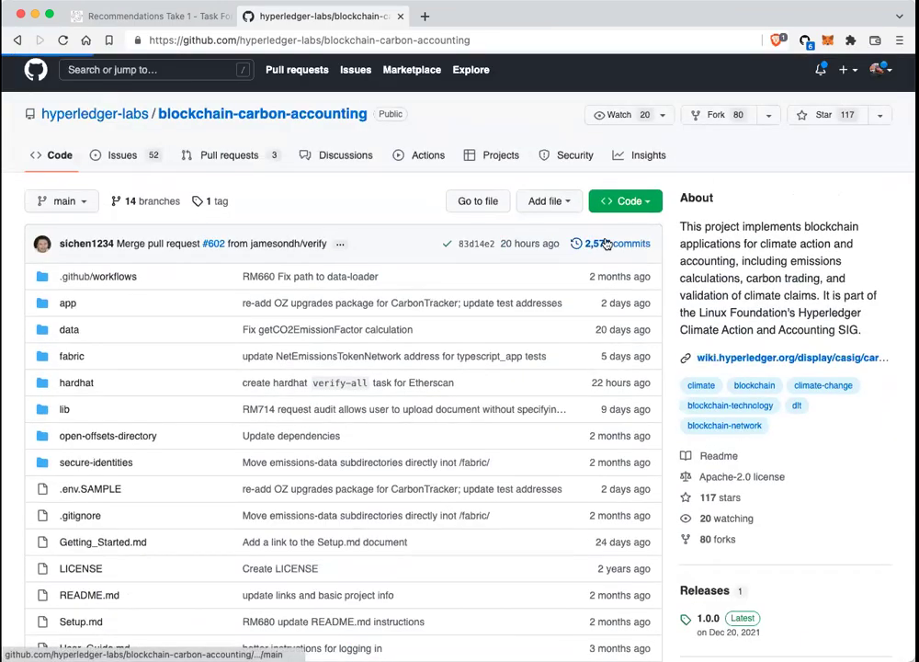
# Step: Review the commit history of the repository's main branch and return to the repository page
pyautogui.click(605, 244)
pyautogui.scroll(-10, 462, 297)
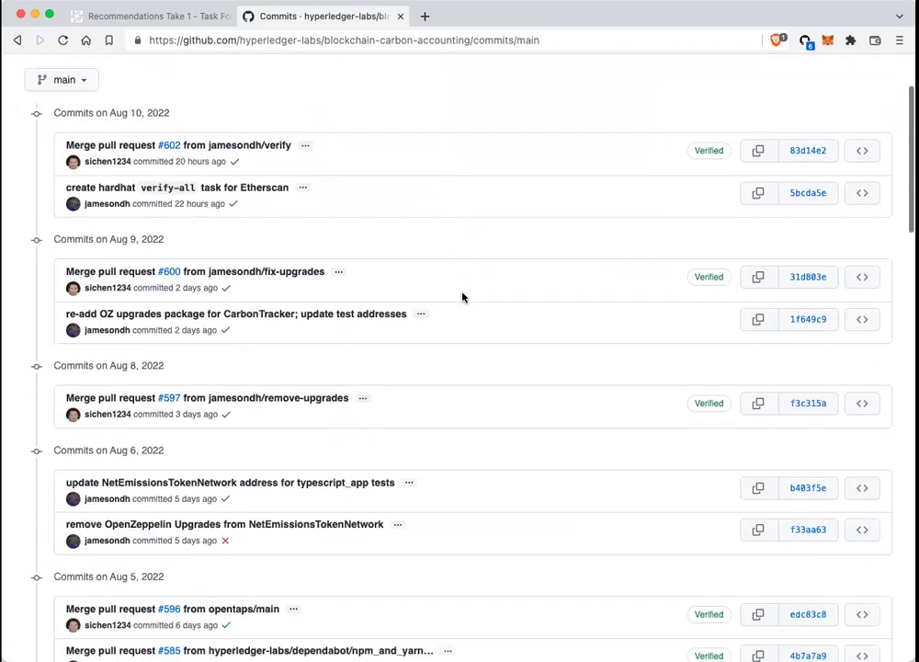
pyautogui.scroll(-1, 441, 320)
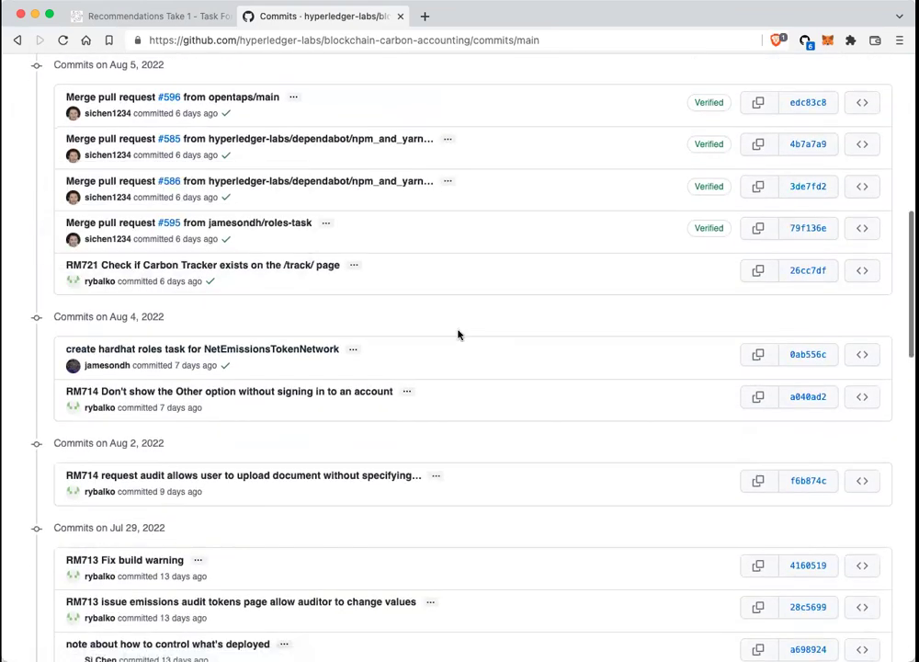
pyautogui.press('super+bracketleft')
# Step: Open the README.md file, read through it and go back to the repository page
pyautogui.scroll(-4, 178, 553)
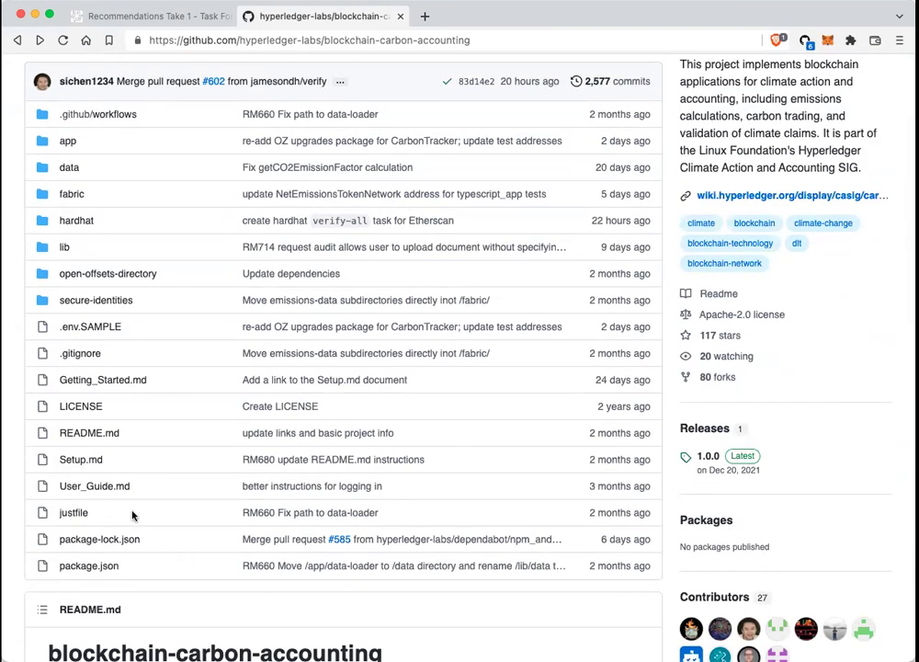
pyautogui.click(83, 433)
pyautogui.scroll(-10, 311, 468)
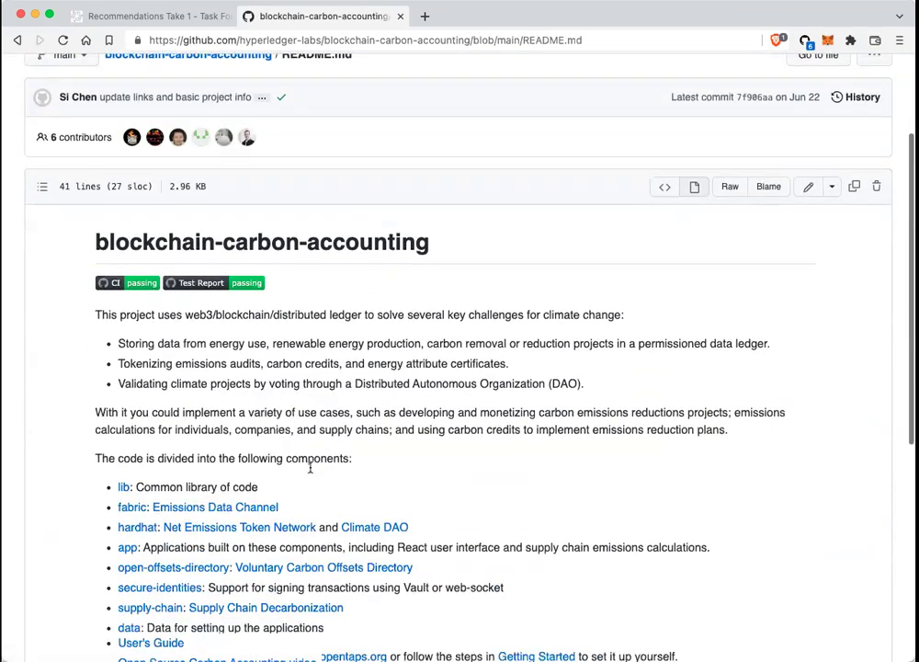
pyautogui.scroll(10, 312, 471)
pyautogui.hscroll(-5, 310, 474)
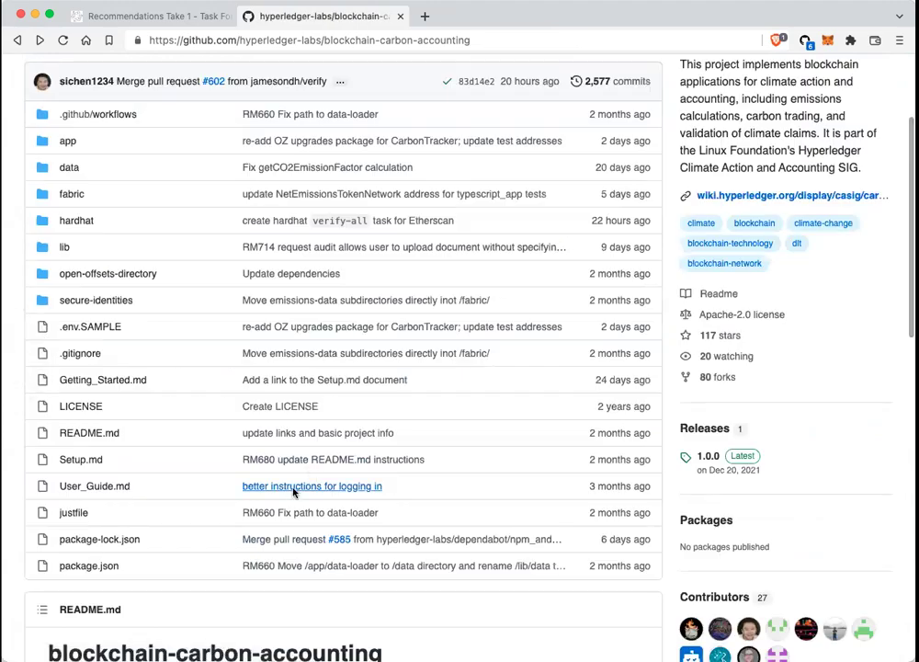
# Step: Check the contributors and languages of the blockchain-carbon-accounting repository
pyautogui.scroll(-10, 354, 467)
pyautogui.scroll(15, 354, 470)
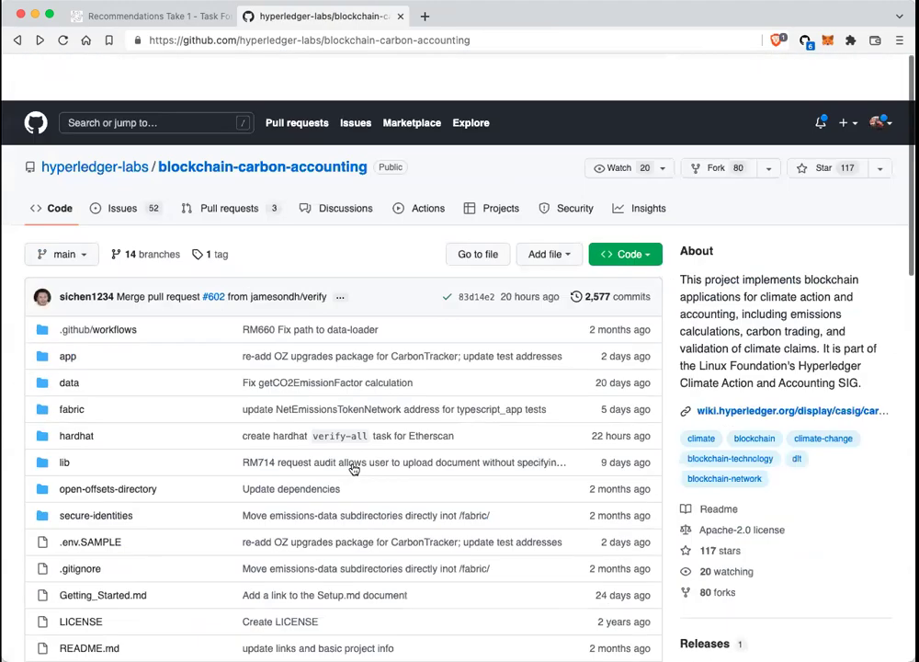
pyautogui.scroll(-6, 352, 463)
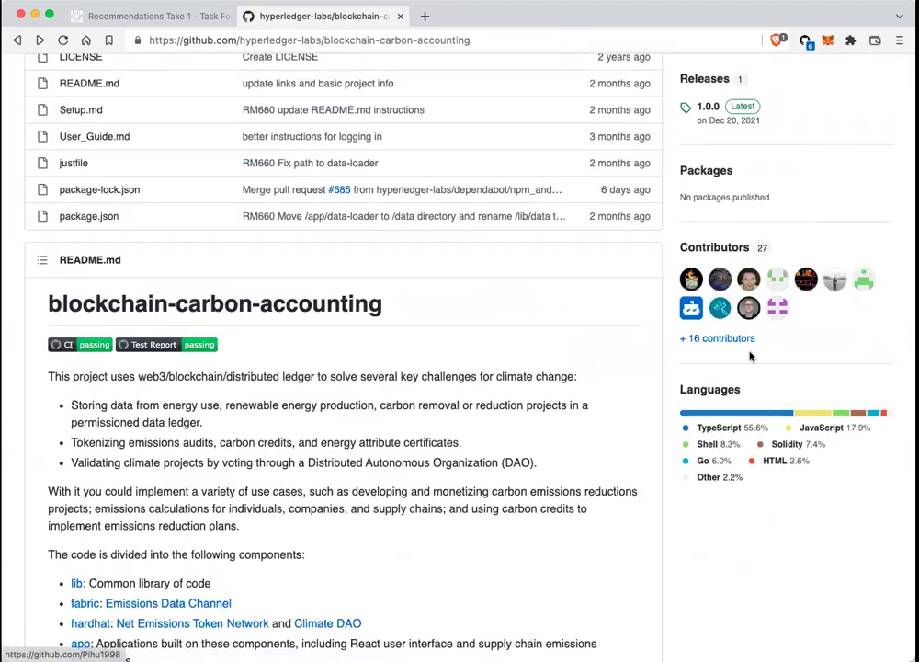
pyautogui.scroll(8, 345, 323)
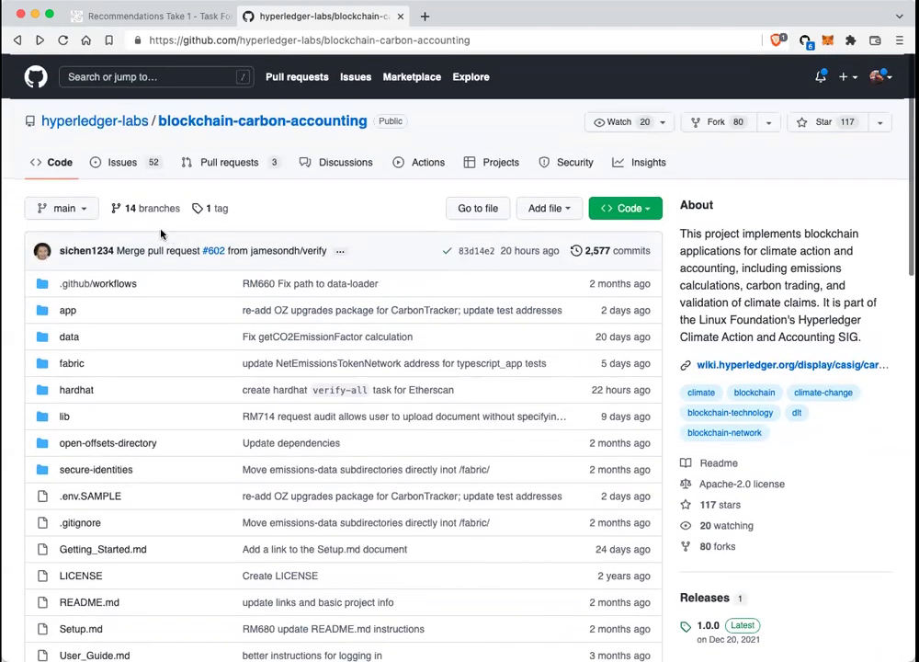
# Step: Open the blockchain-carbon-accounting issues, view the "Create a MAINTAINERS.md file" issue and return to the issue list
pyautogui.click(125, 162)
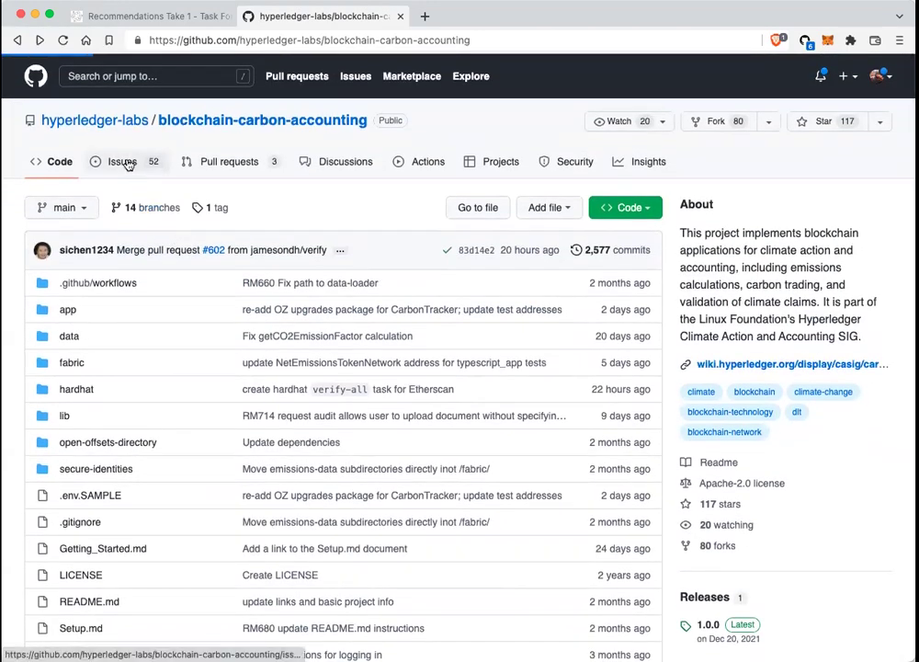
pyautogui.scroll(-1, 393, 462)
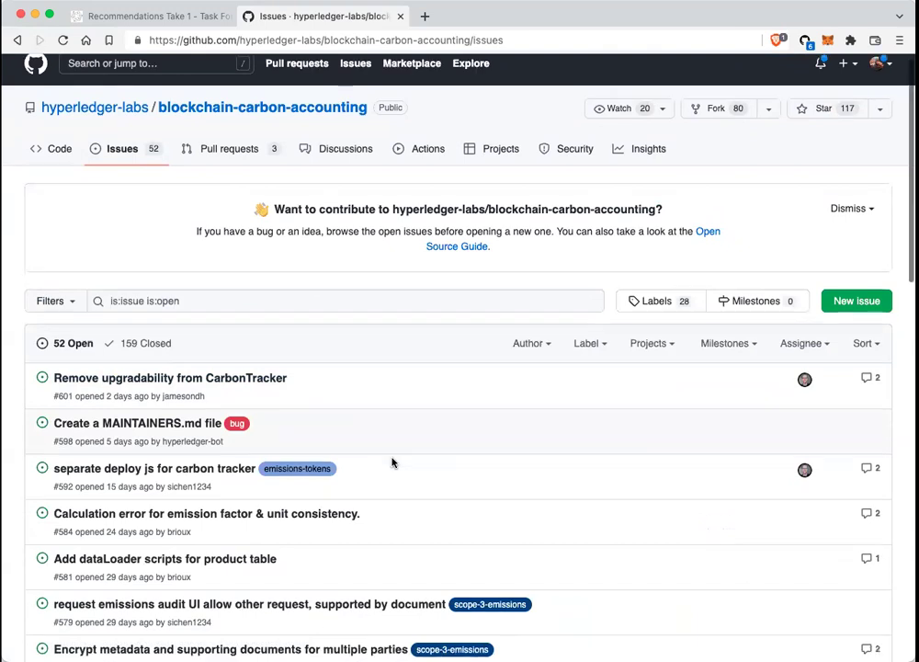
pyautogui.click(152, 411)
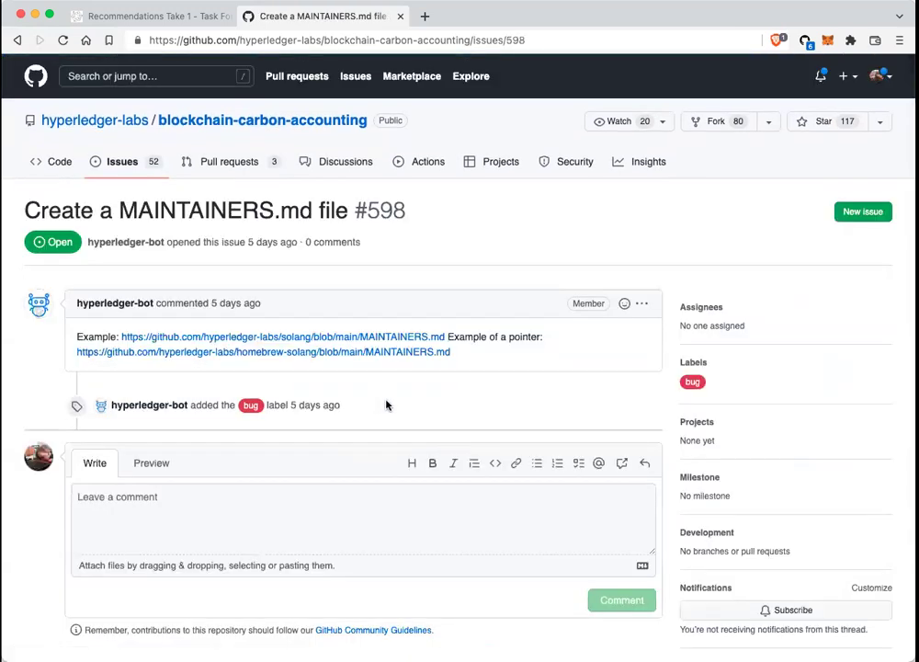
pyautogui.press('super+bracketleft')
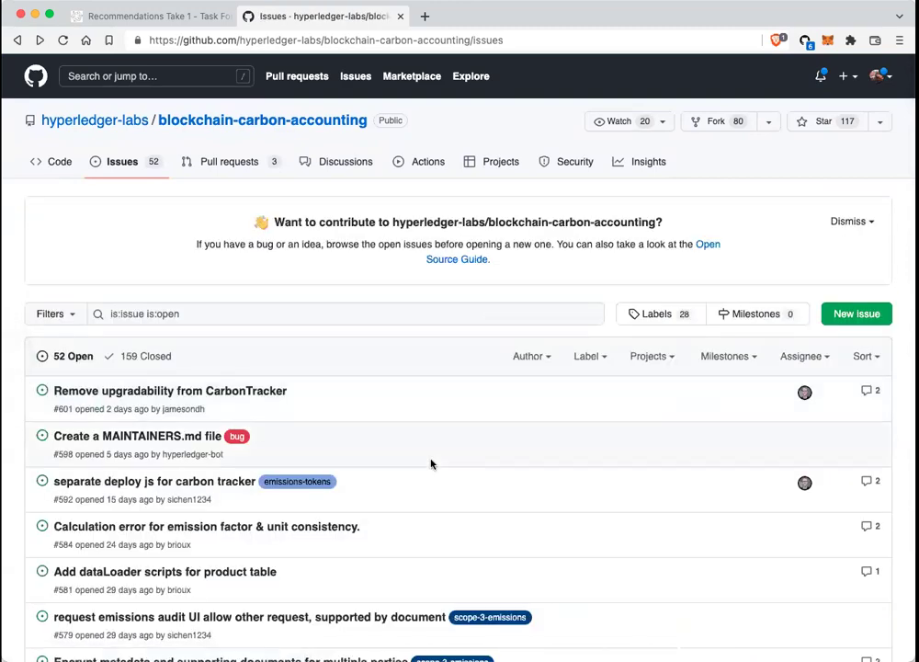
# Step: Skim the repository's open issues and go back to the blockchain-carbon-accounting repository page
pyautogui.scroll(-10, 431, 463)
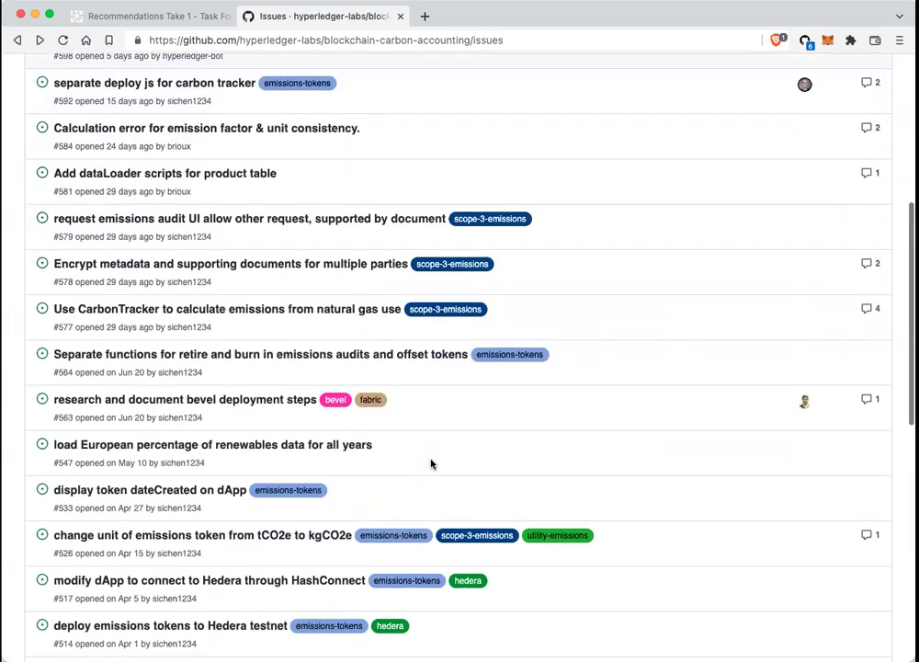
pyautogui.scroll(-1, 431, 463)
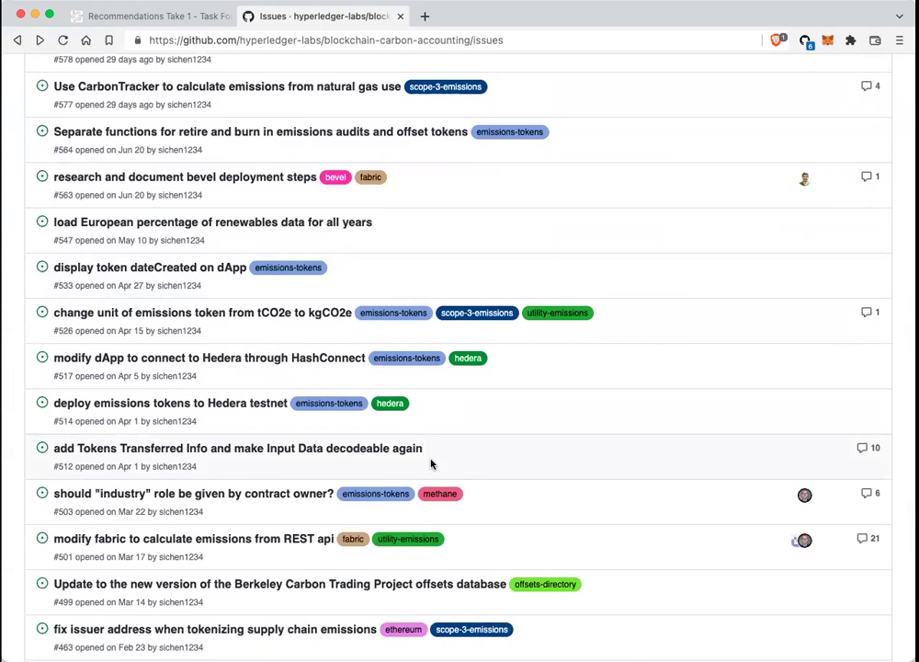
pyautogui.scroll(10, 431, 464)
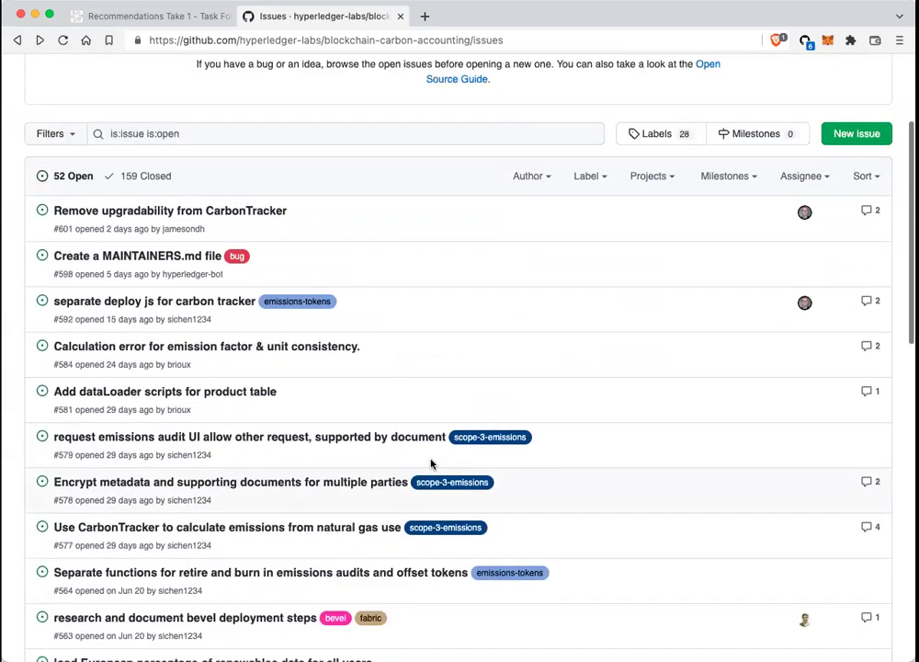
pyautogui.hscroll(-5, 123, 292)
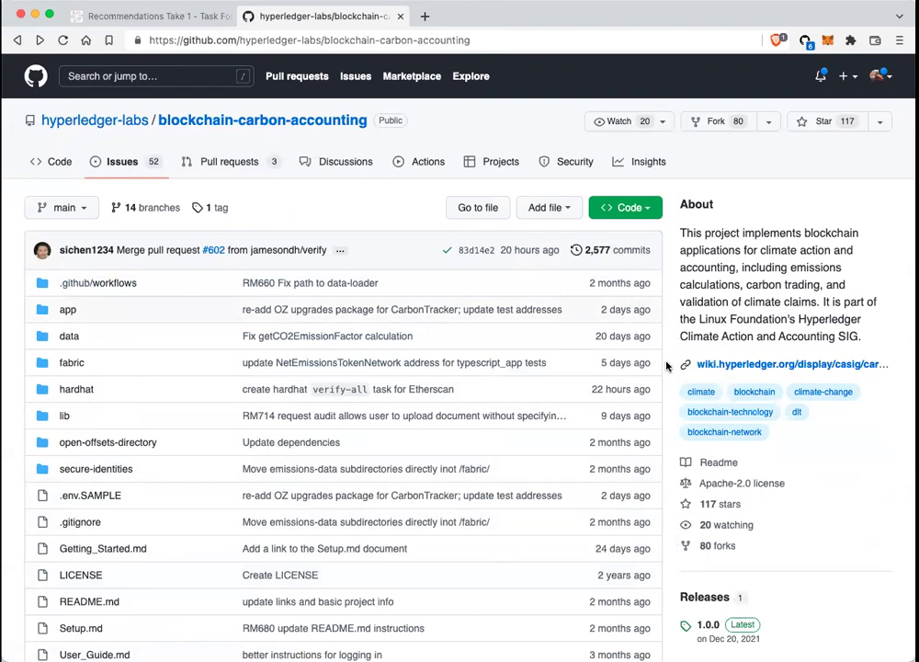
# Step: Read the README section of the blockchain-carbon-accounting page, covering its use cases, code components, further links and Git Notes
pyautogui.scroll(-2, 380, 519)
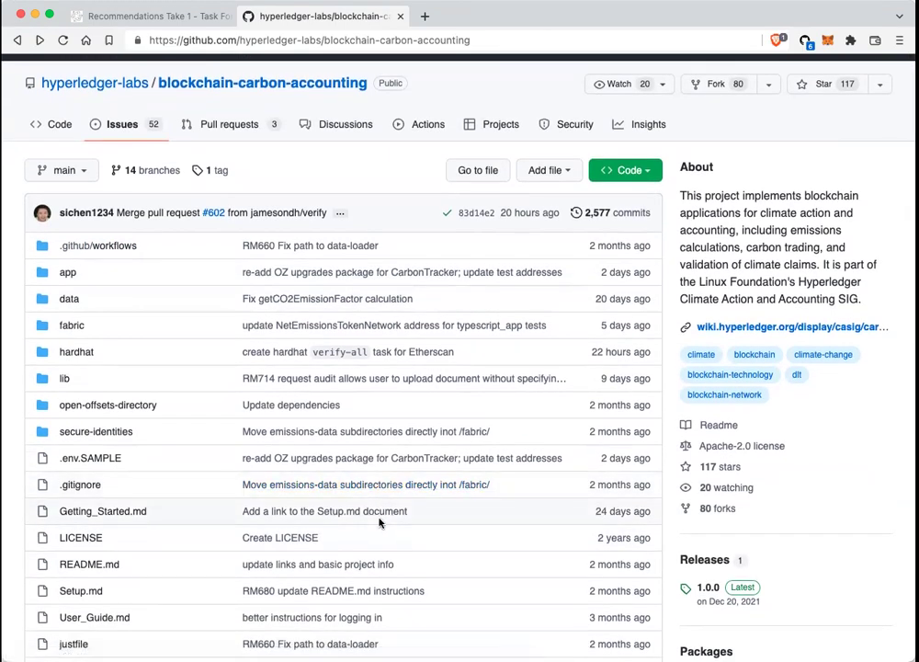
pyautogui.scroll(-5, 380, 523)
pyautogui.scroll(-5, 379, 524)
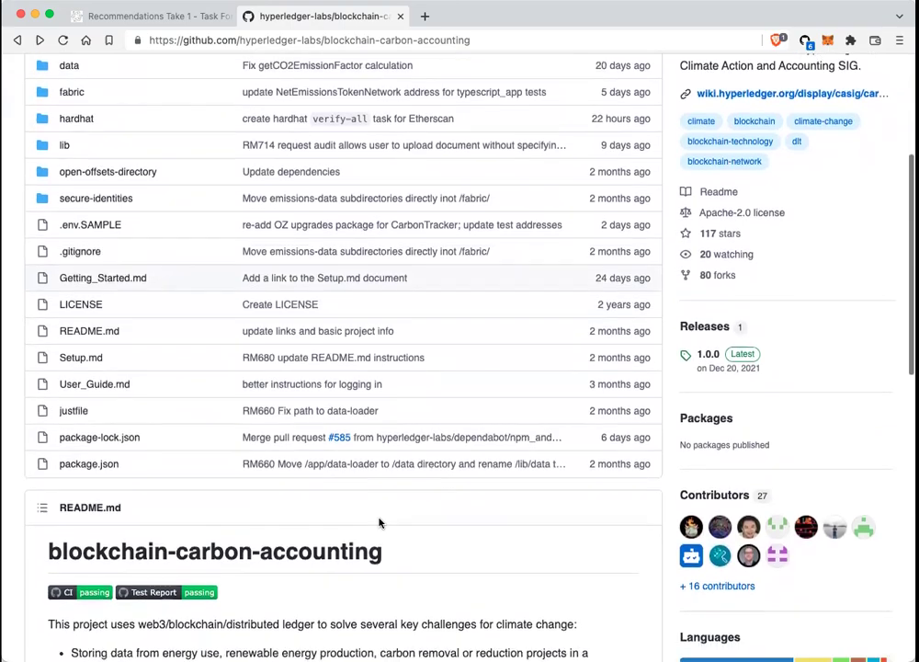
pyautogui.scroll(-5, 379, 523)
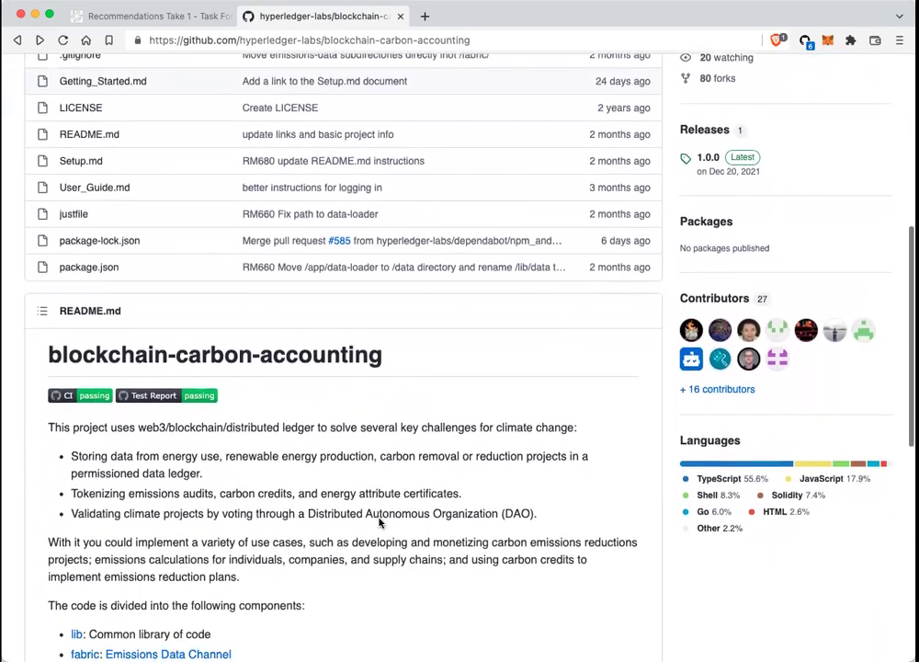
pyautogui.scroll(-4, 380, 523)
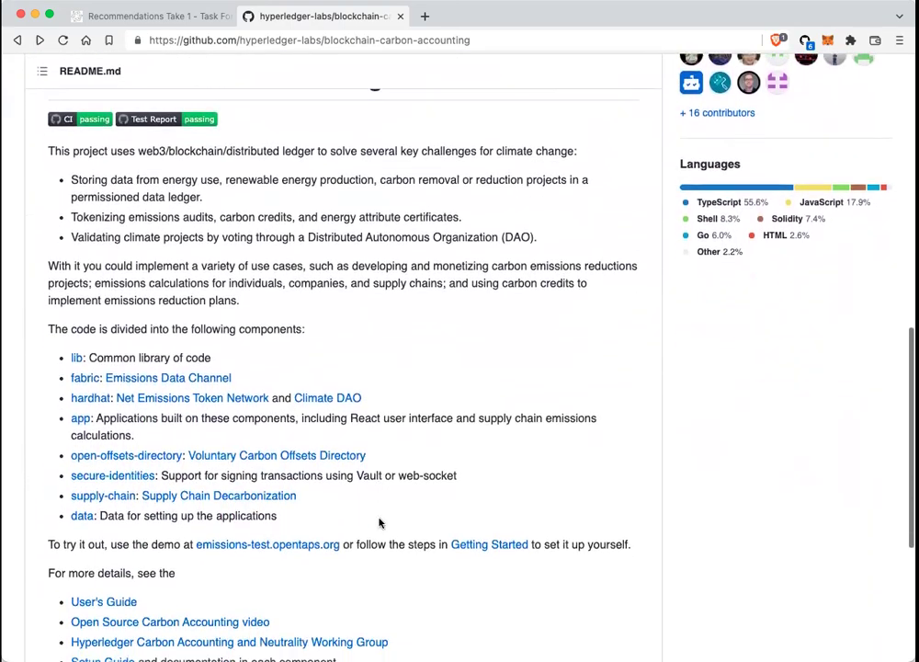
pyautogui.scroll(-4, 380, 523)
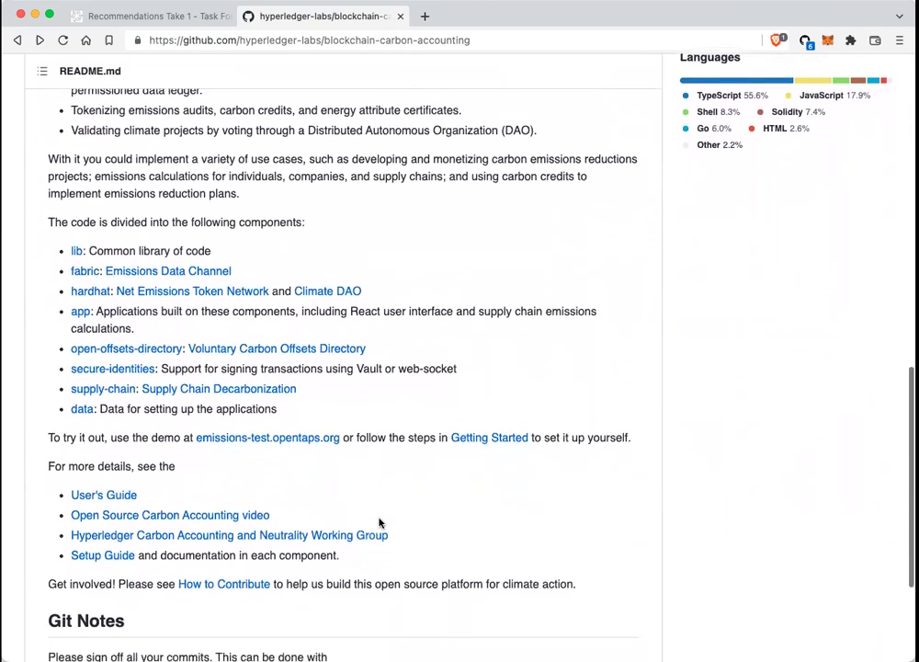
pyautogui.scroll(-3, 379, 524)
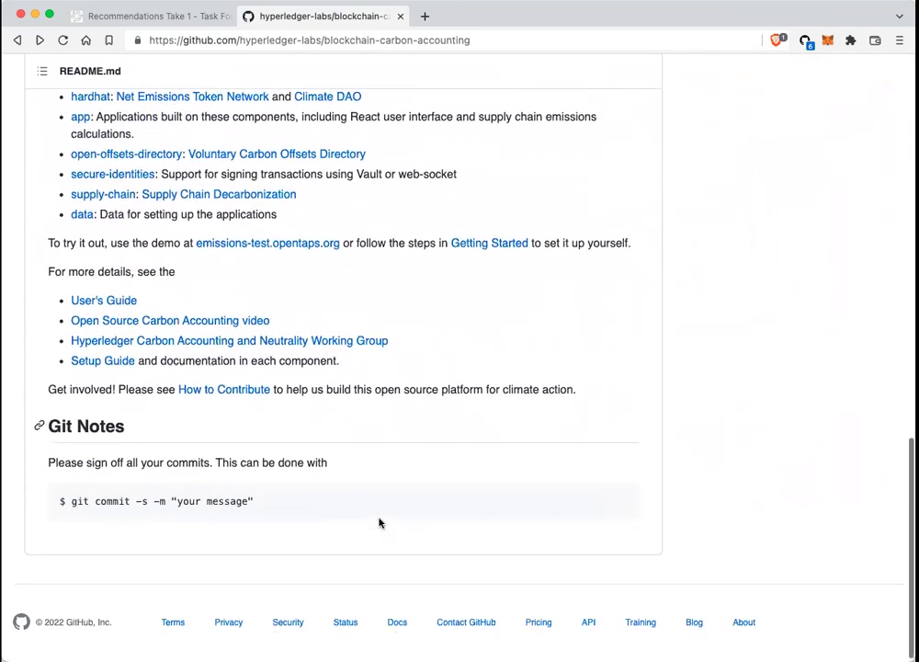
pyautogui.scroll(5, 379, 523)
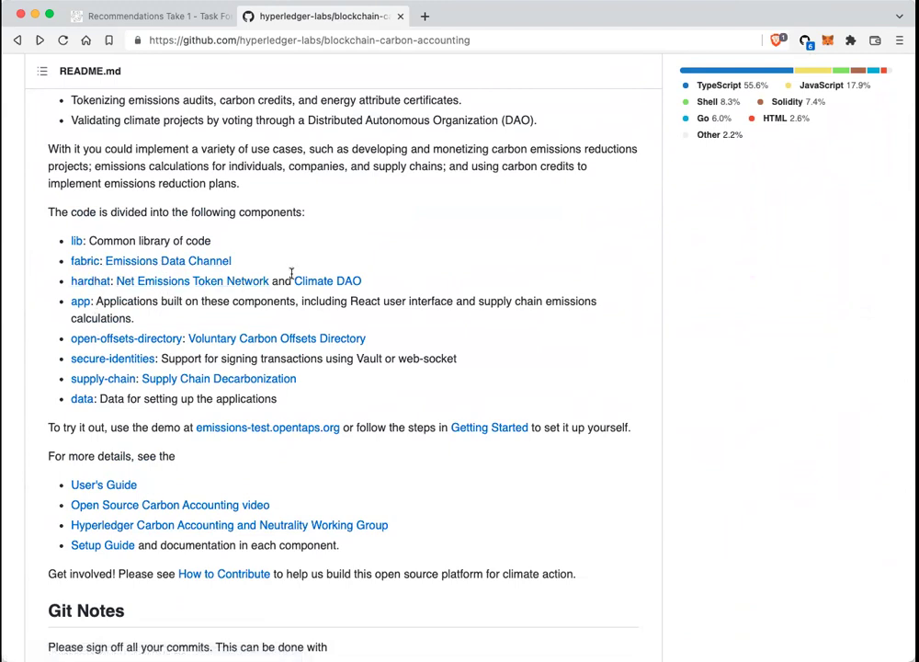
pyautogui.scroll(10, 318, 299)
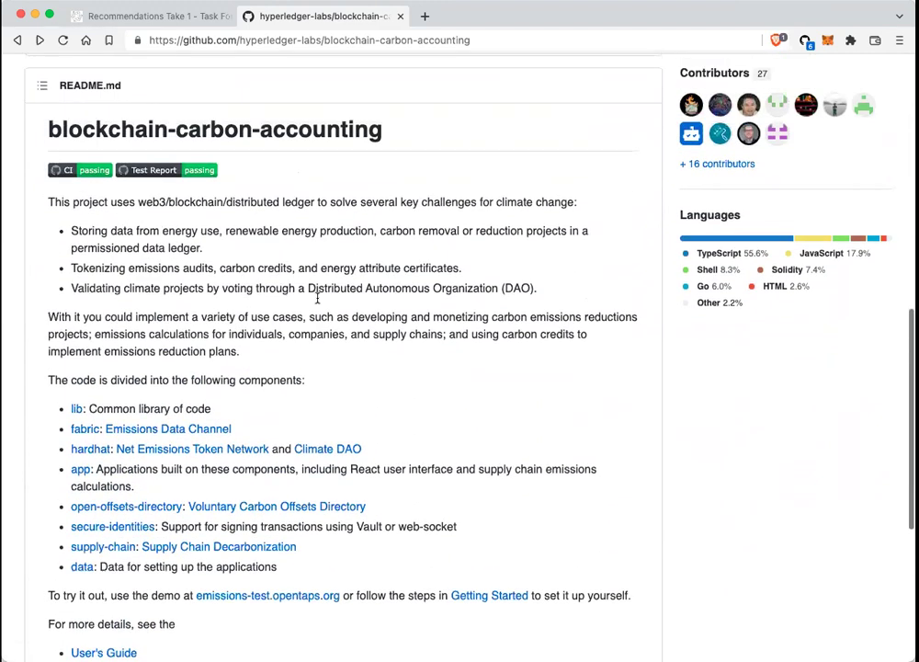
pyautogui.scroll(-10, 318, 302)
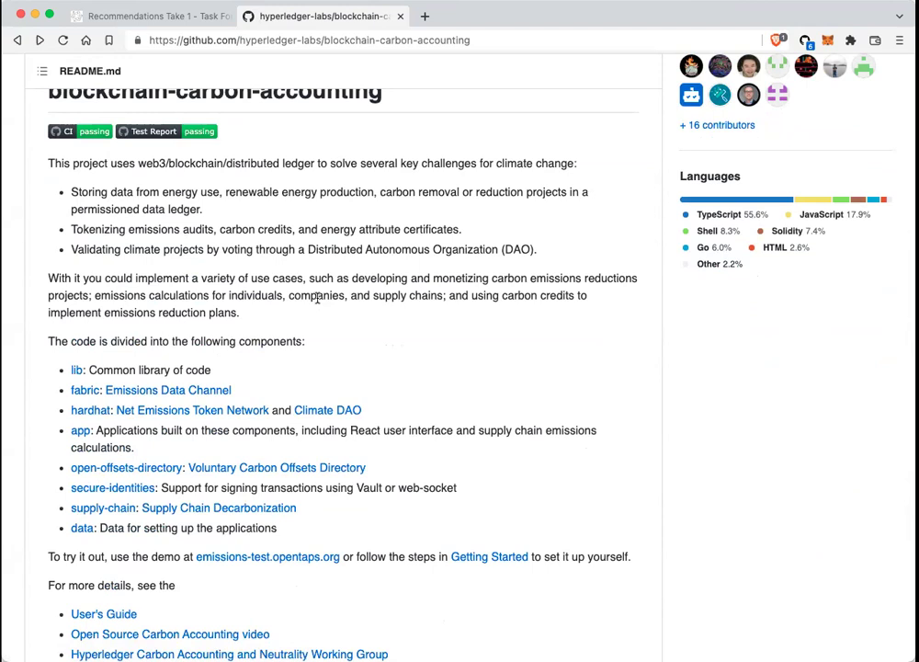
# Step: Open the hardhat component's README, look through its documentation and test sections, and return to the repository's file list
pyautogui.click(105, 416)
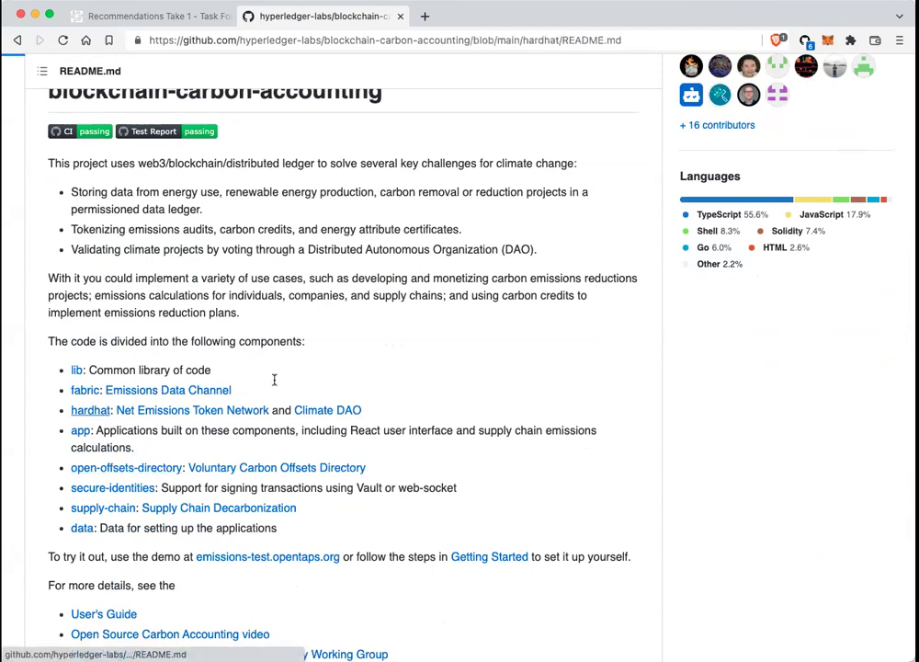
pyautogui.scroll(-5, 372, 430)
pyautogui.scroll(-1, 373, 430)
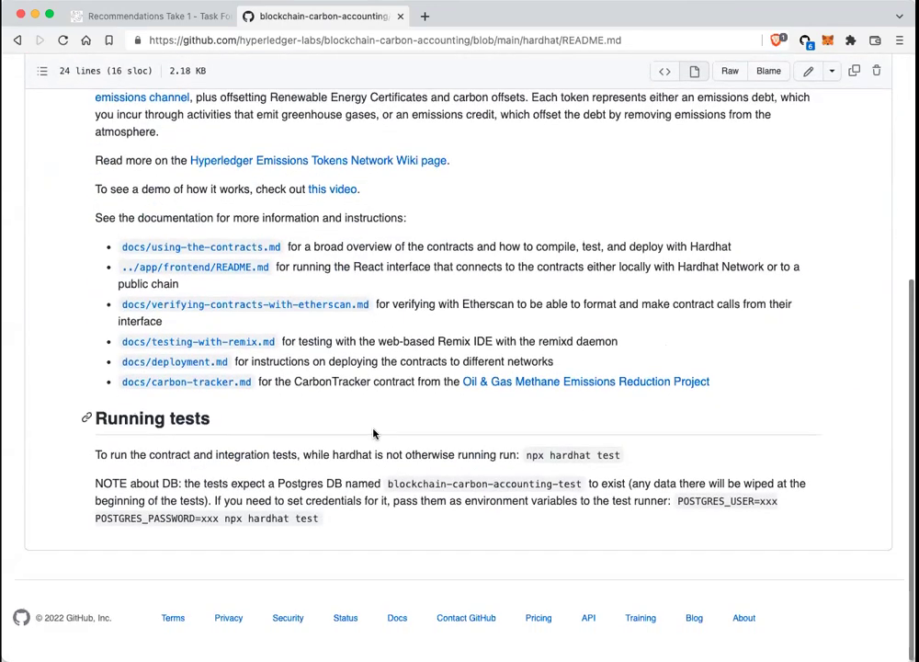
pyautogui.press('super+bracketleft')
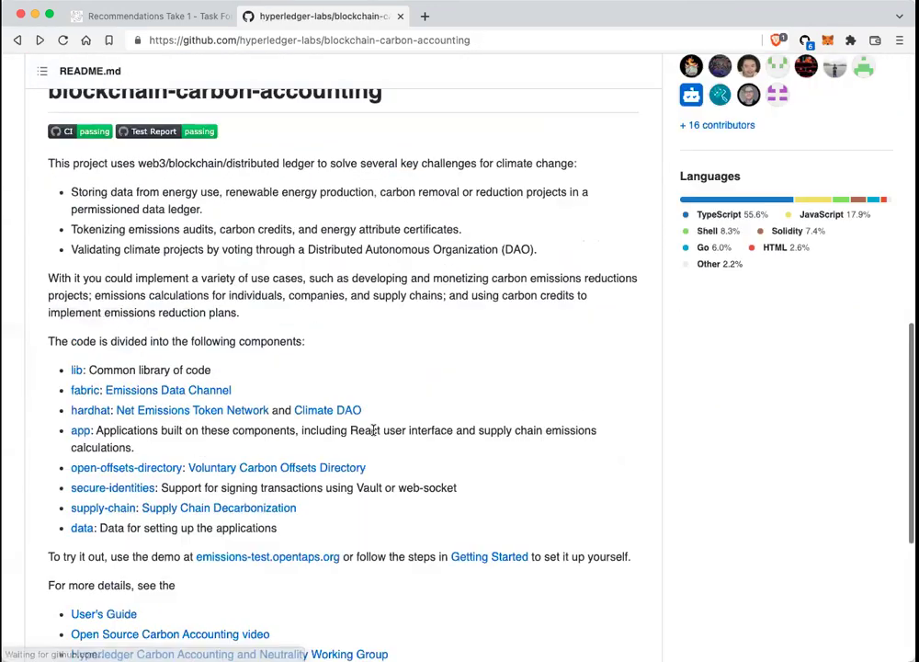
pyautogui.scroll(3, 361, 402)
pyautogui.scroll(5, 360, 402)
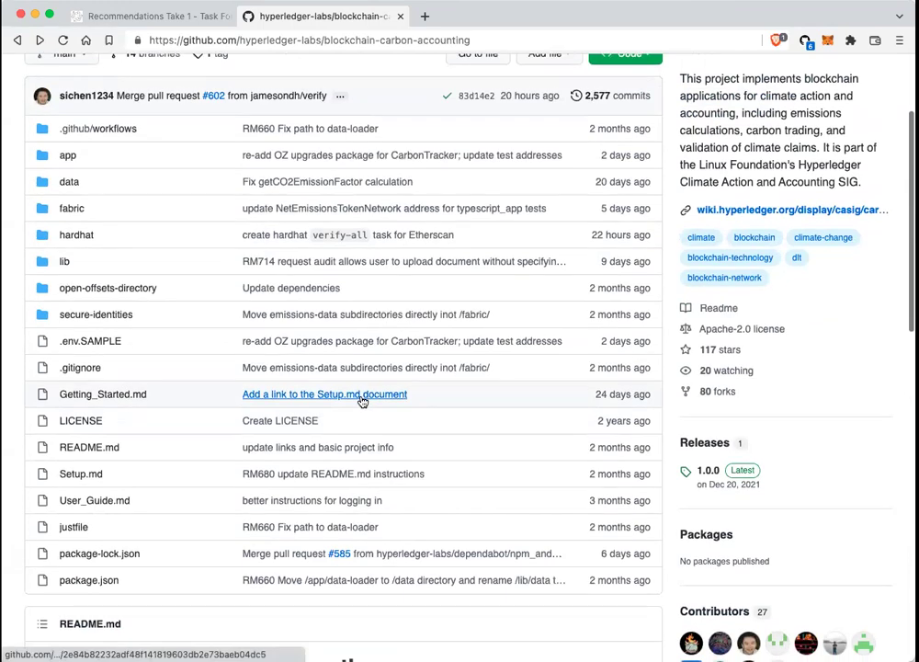
pyautogui.scroll(2, 362, 401)
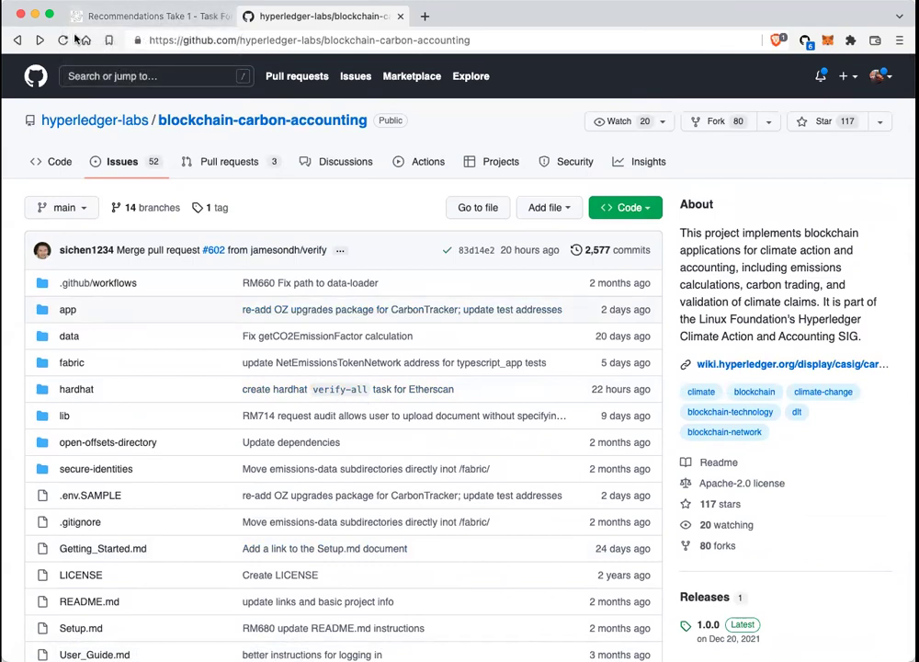
# Step: Go back to the Hyperledger Labs "carbon" search results and open the blockchain-carbon-accounting repository in a new tab
pyautogui.click(18, 41)
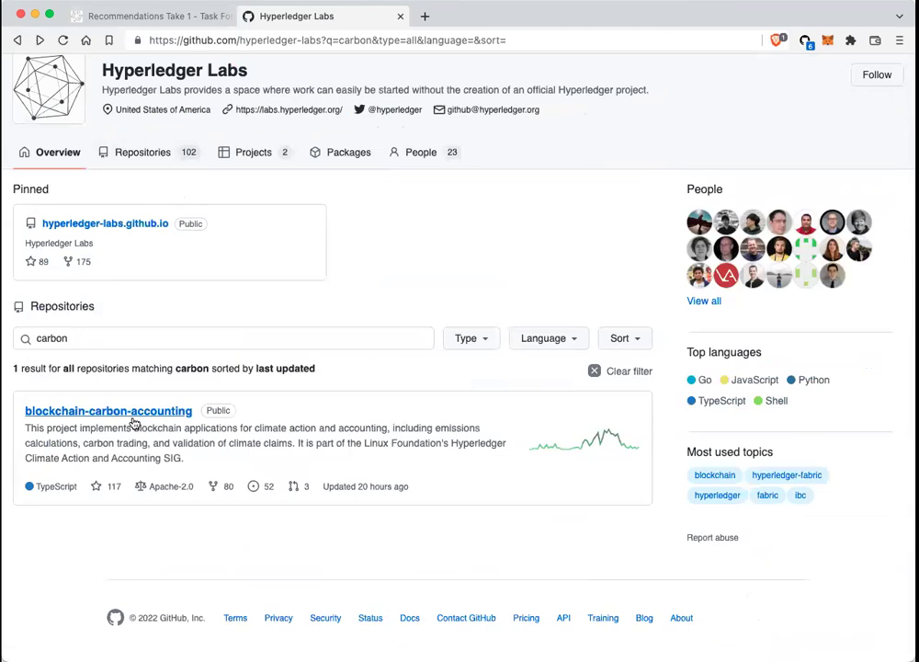
pyautogui.rightClick(138, 418)
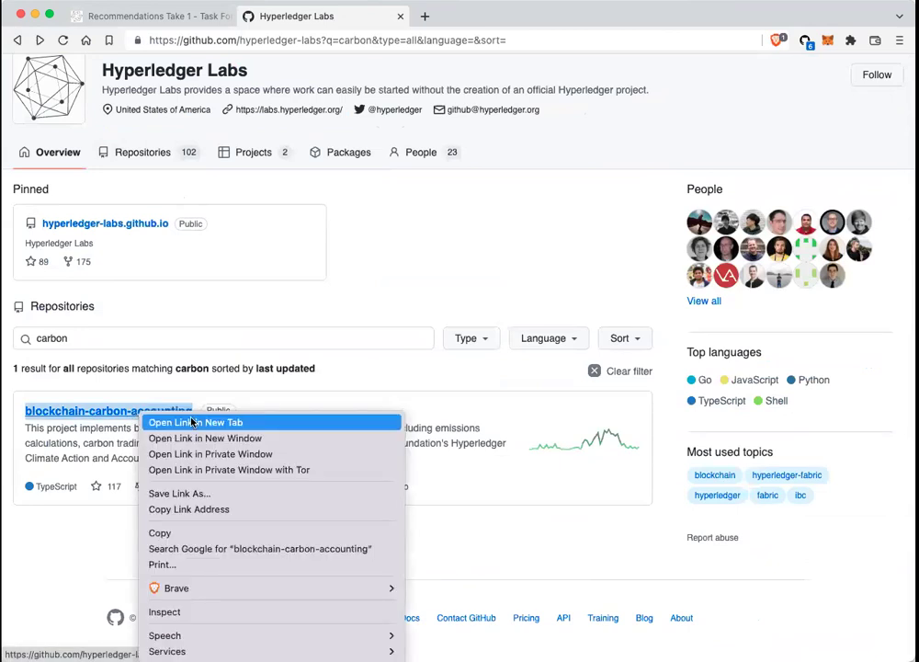
pyautogui.click(184, 421)
# Step: Search the Hyperledger Labs repositories for "token" and open fabric-token-sdk in a new tab
pyautogui.doubleClick(154, 339)
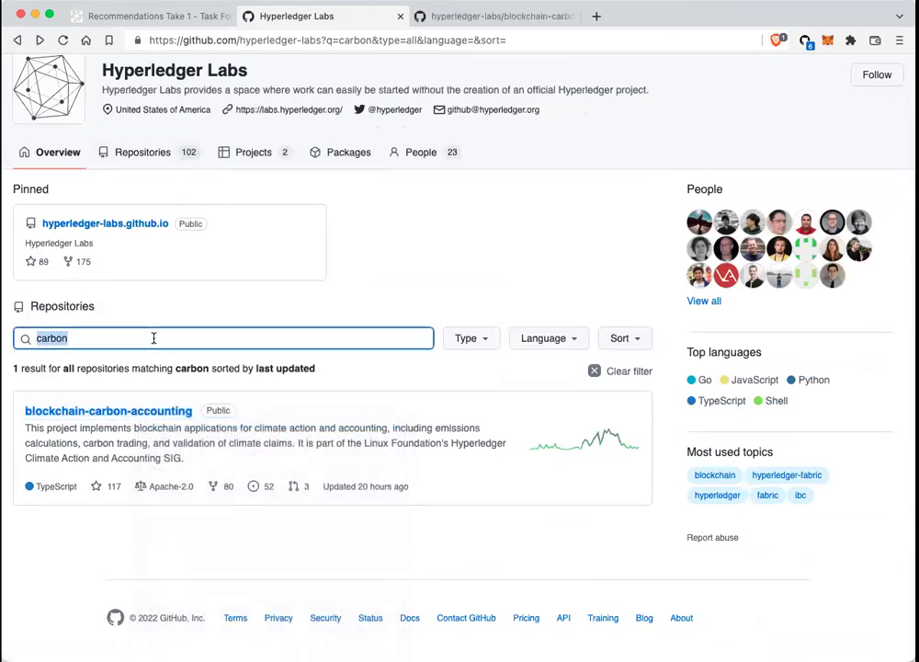
pyautogui.write('token')
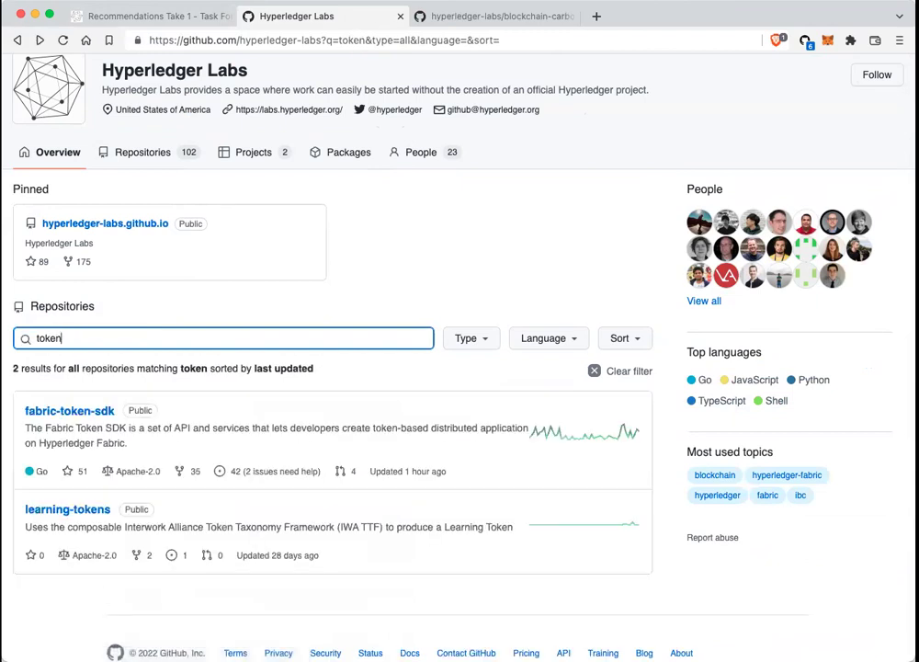
pyautogui.rightClick(83, 406)
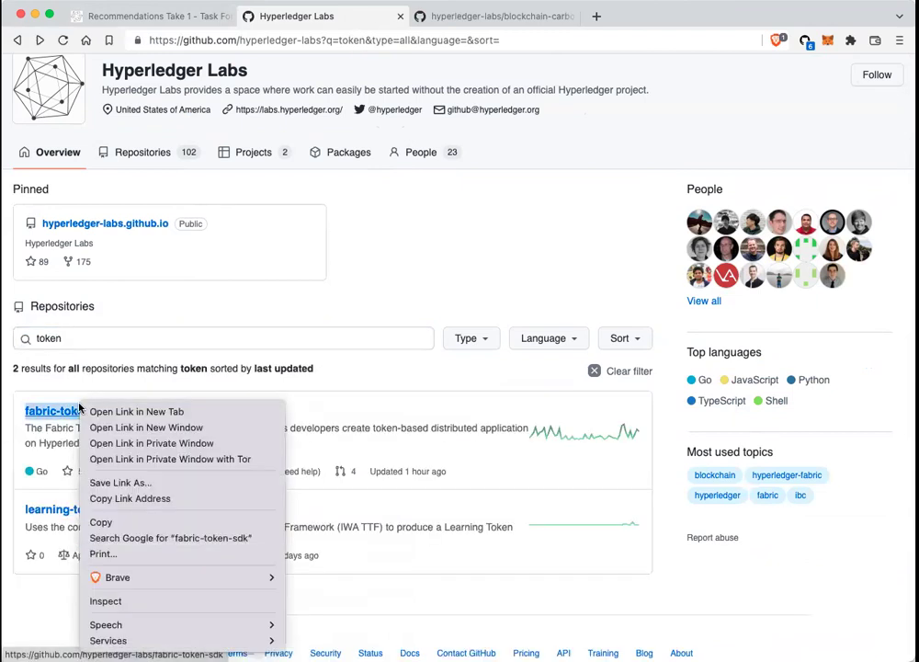
pyautogui.click(125, 416)
# Step: On the Recommendations Take 1 wiki page, add "Fabric Token SDK" below Blockchain Carbon Accounting in the Labs Projects list
pyautogui.click(136, 15)
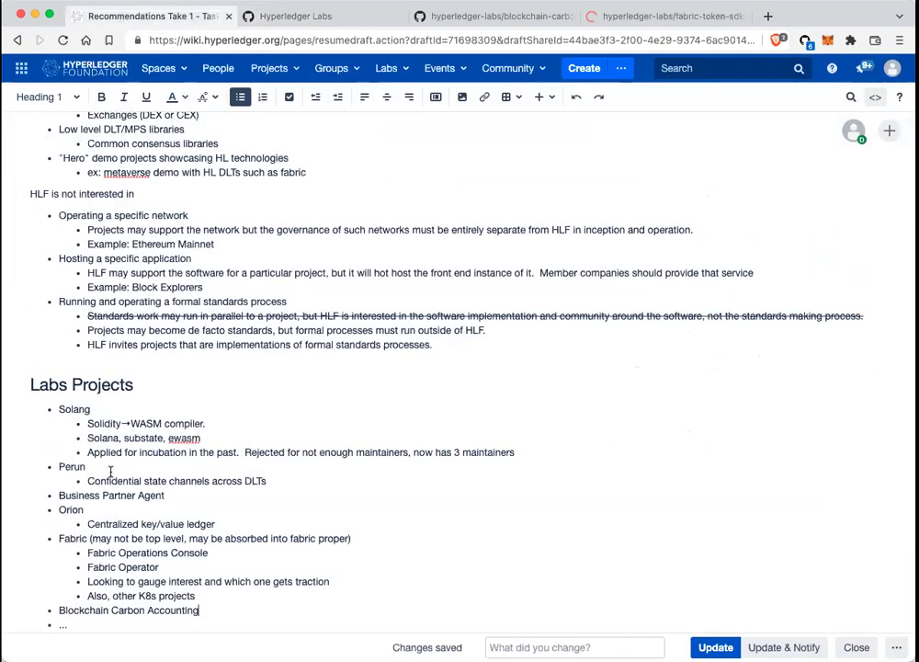
pyautogui.press('Return')
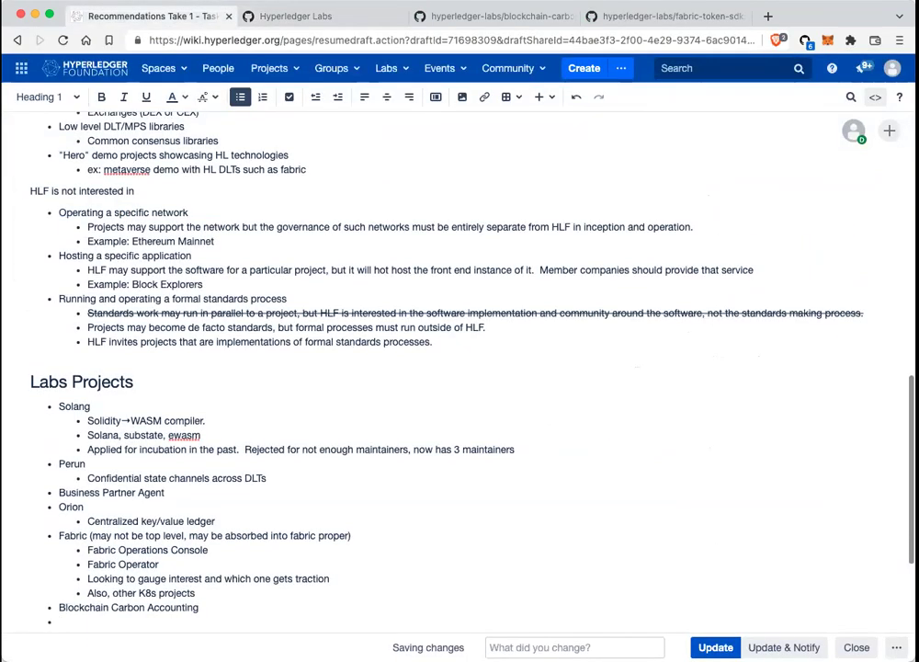
pyautogui.write('Fbric To')
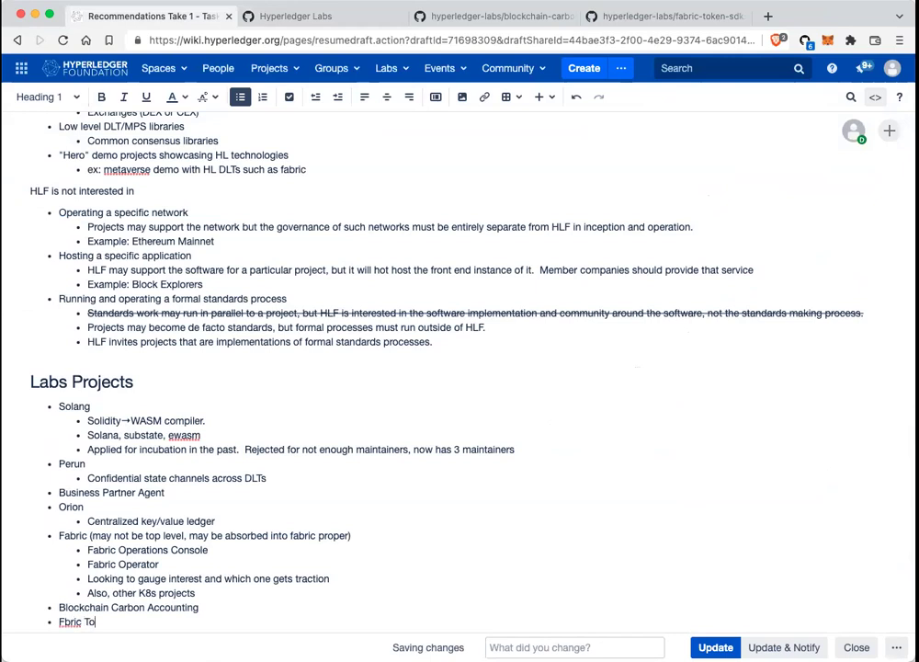
pyautogui.press('BackSpace')
pyautogui.press('BackSpace')
pyautogui.press('BackSpace')
pyautogui.press('BackSpace')
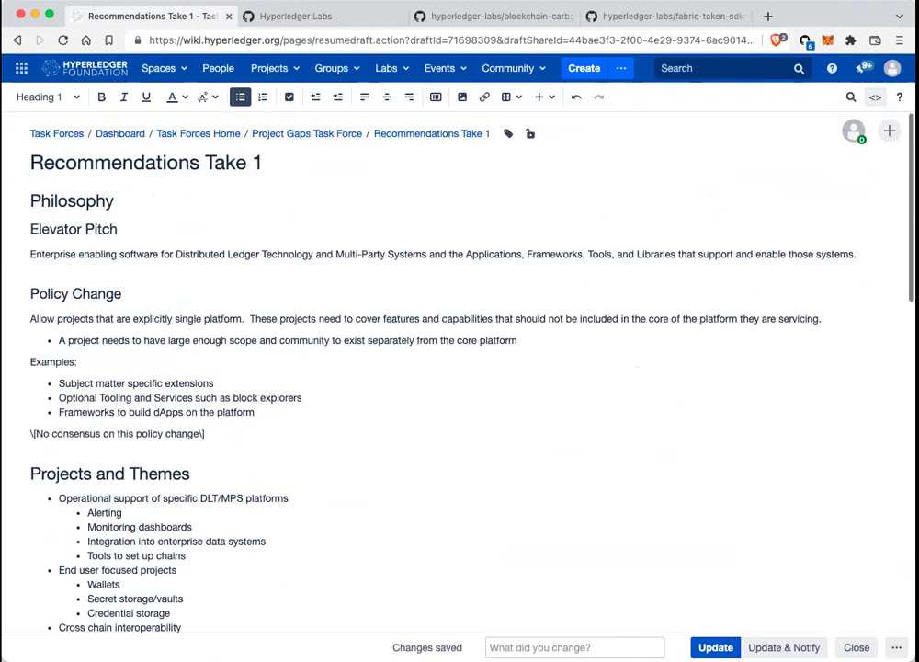
pyautogui.scroll(-15, 459, 368)
pyautogui.click(140, 474)
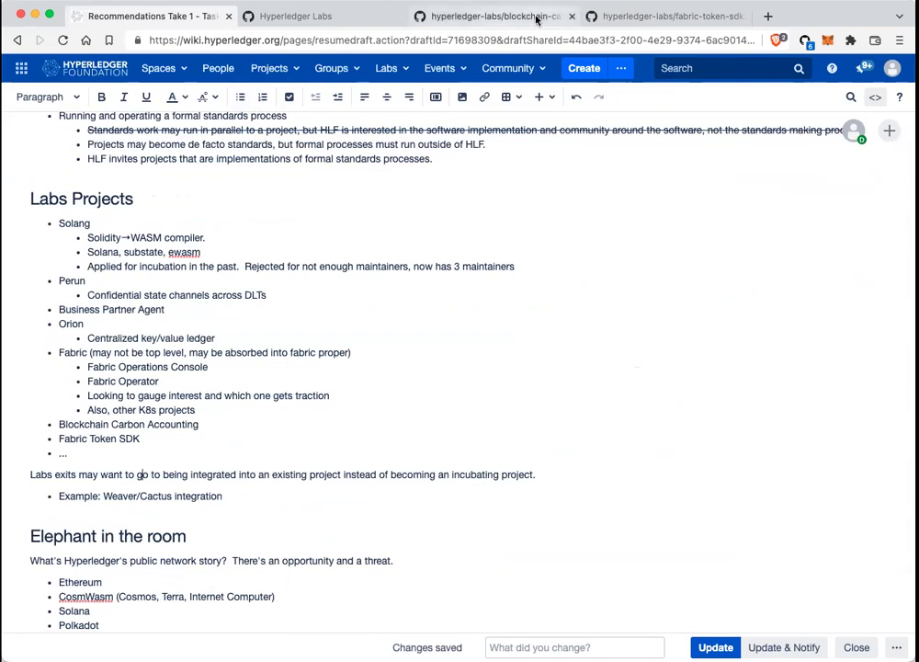
# Step: Check the active maintainers in fabric-token-sdk's MAINTAINERS.md file and return to the repository page
pyautogui.click(656, 25)
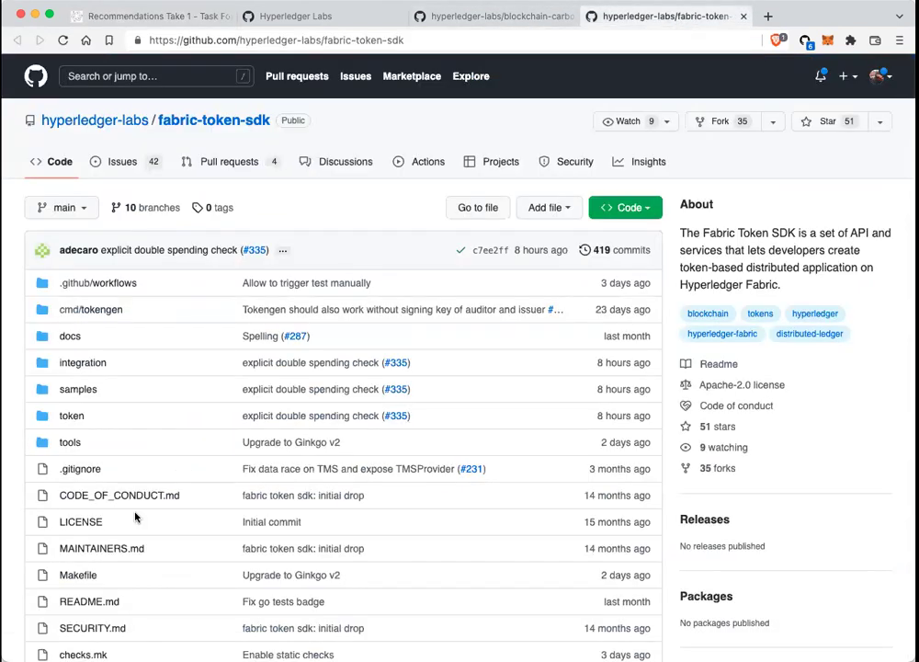
pyautogui.click(107, 548)
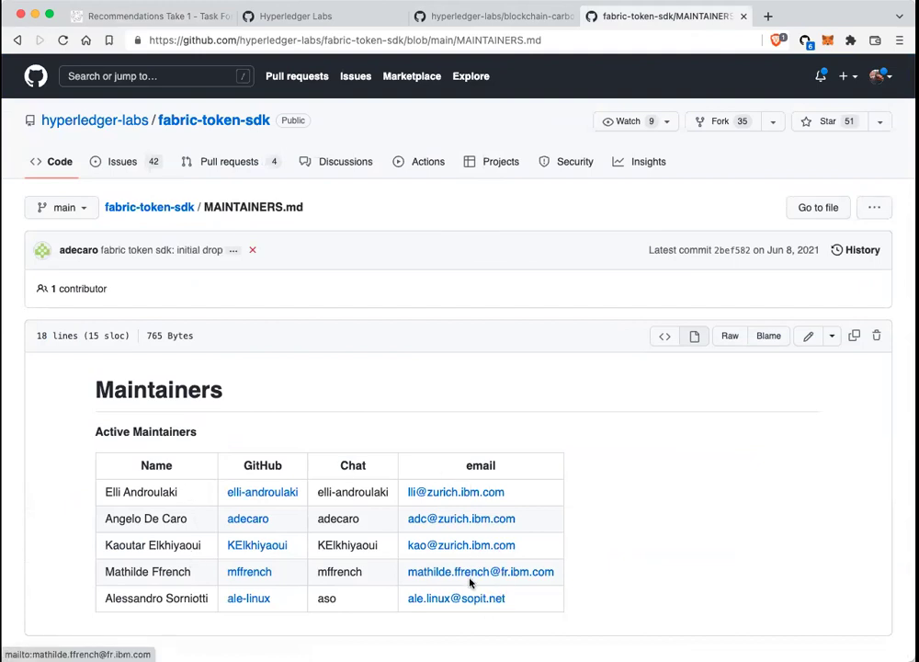
pyautogui.hscroll(-5, 530, 424)
# Step: Look through the fabric-token-sdk repository page and return to its file list
pyautogui.scroll(-5, 530, 424)
pyautogui.scroll(-3, 529, 418)
pyautogui.scroll(-2, 529, 418)
pyautogui.scroll(15, 530, 424)
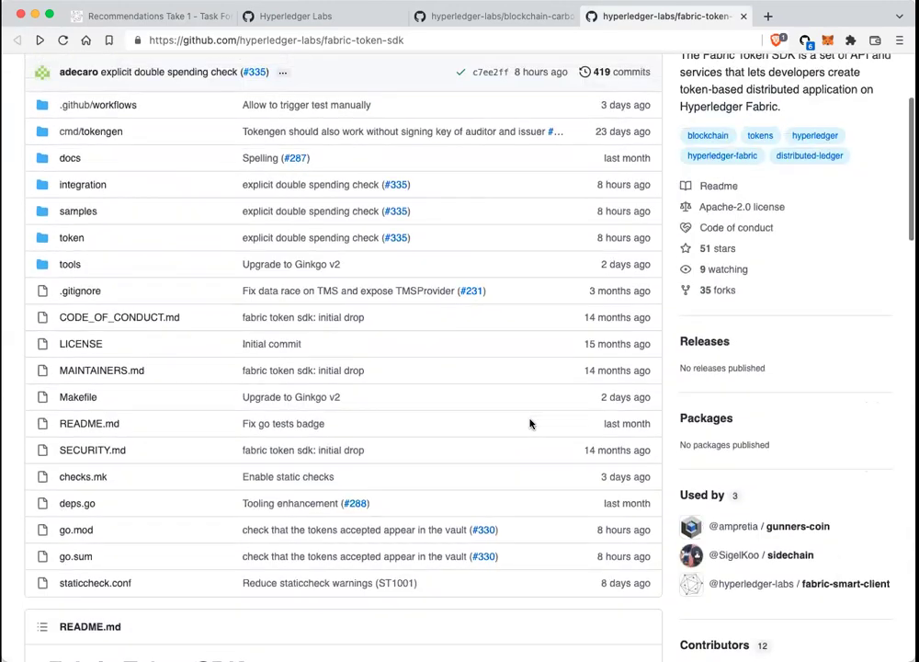
# Step: Recheck the active maintainers in fabric-token-sdk's MAINTAINERS.md file and skim the repository's README
pyautogui.click(126, 370)
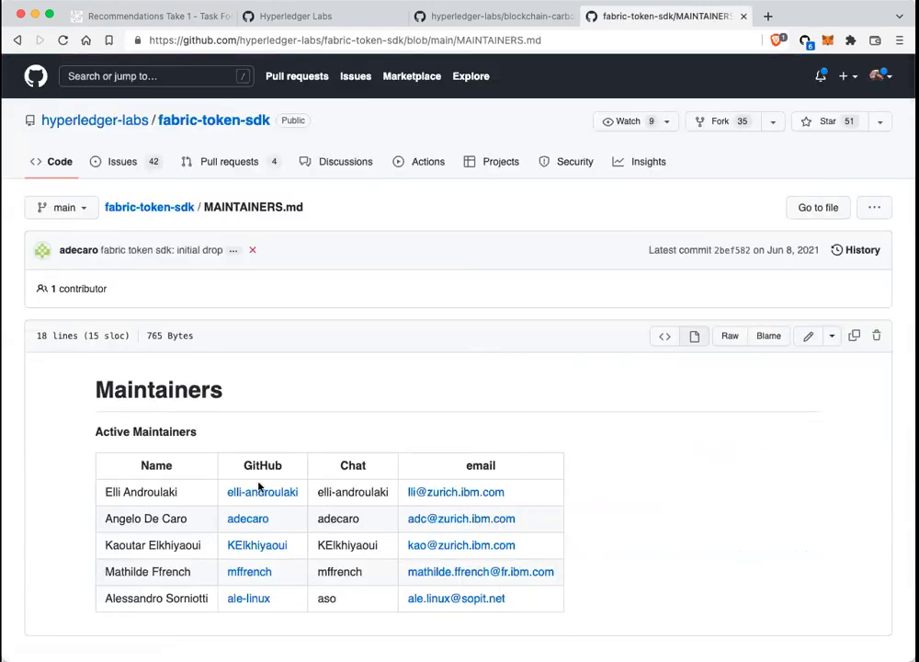
pyautogui.hscroll(-5, 407, 390)
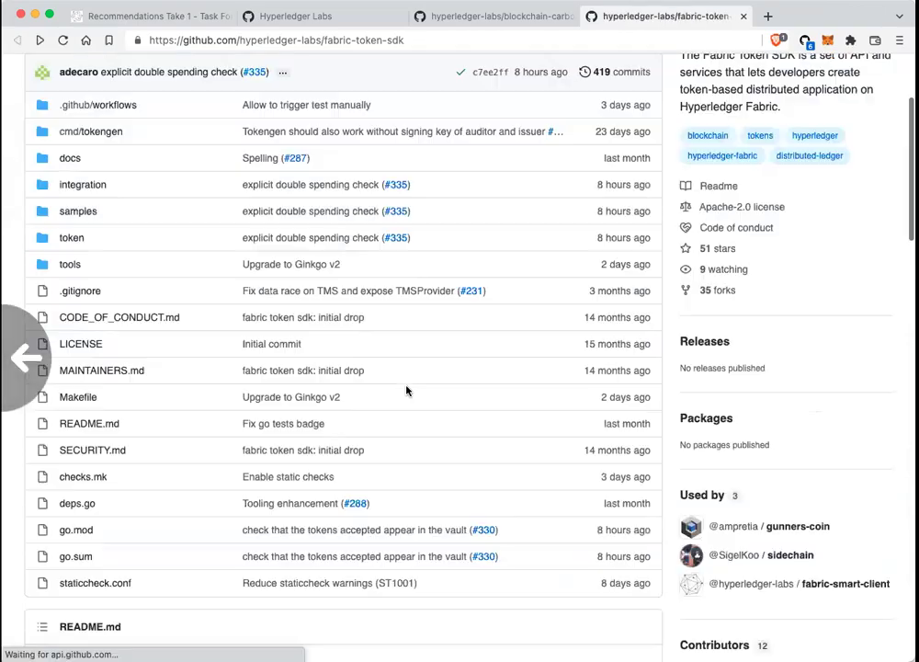
pyautogui.scroll(-10, 407, 390)
pyautogui.scroll(-12, 407, 391)
pyautogui.scroll(-6, 407, 391)
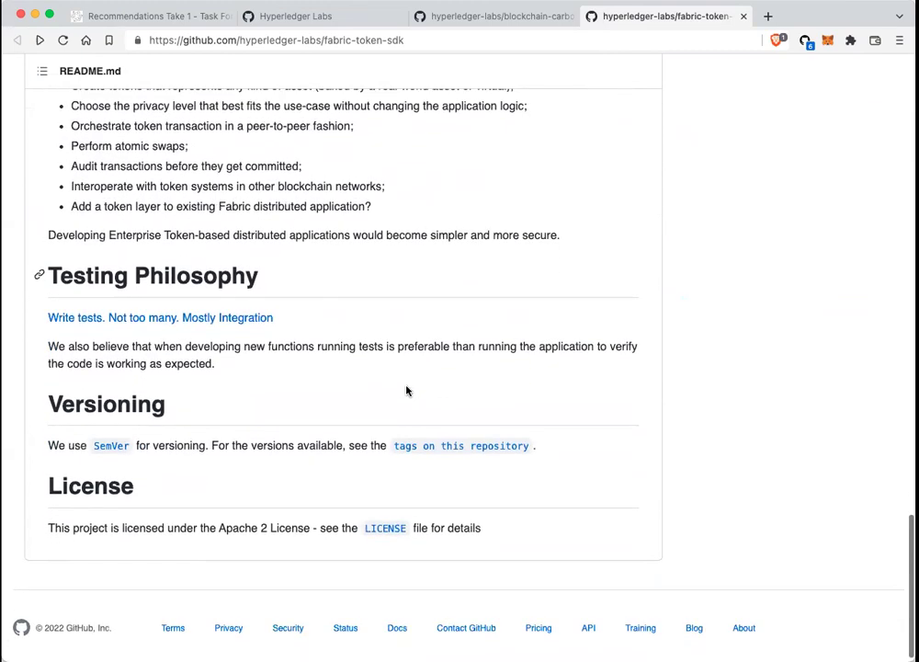
pyautogui.scroll(5, 407, 391)
pyautogui.scroll(15, 408, 390)
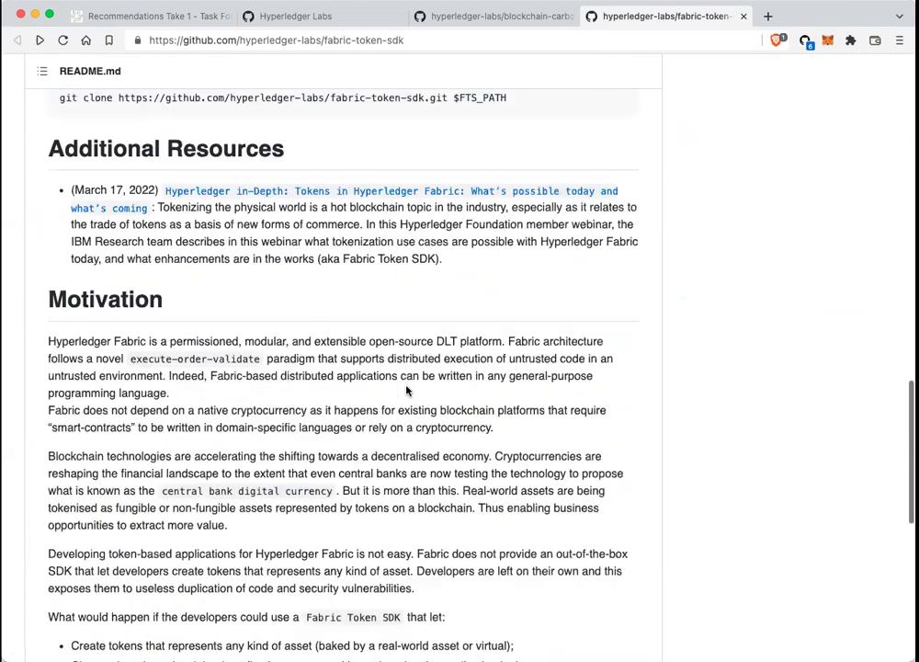
pyautogui.scroll(2, 407, 391)
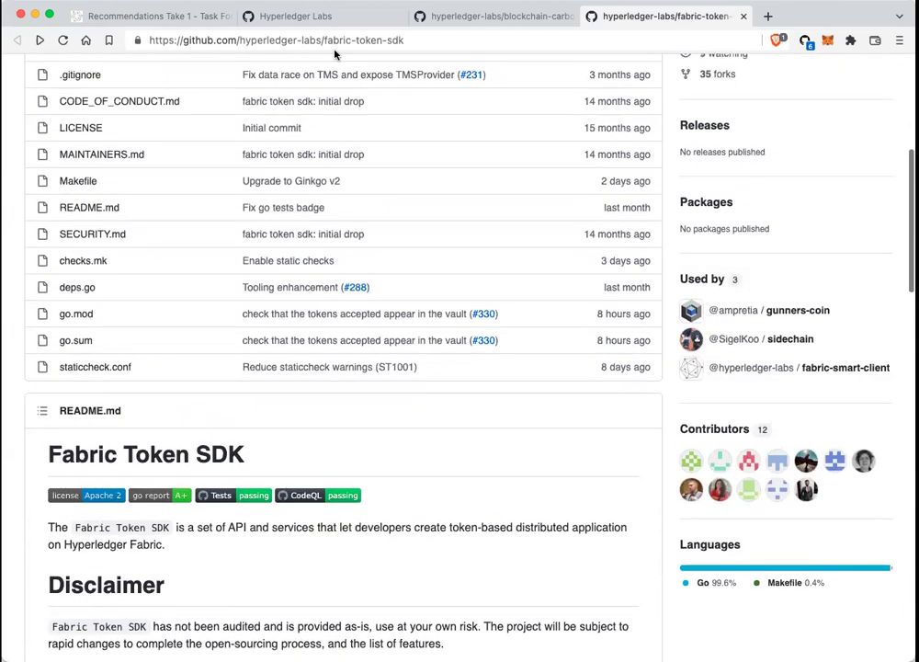
# Step: Glance at the blockchain-carbon-accounting repository and read the fabric-token-sdk README, covering its disclaimer, useful links, resources, motivation and versioning sections
pyautogui.click(430, 13)
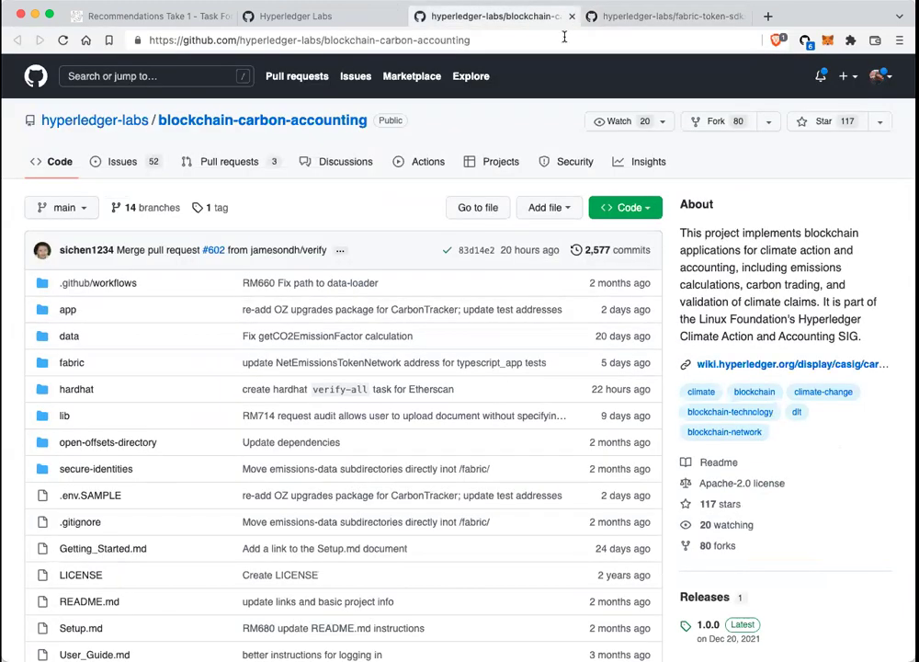
pyautogui.click(657, 15)
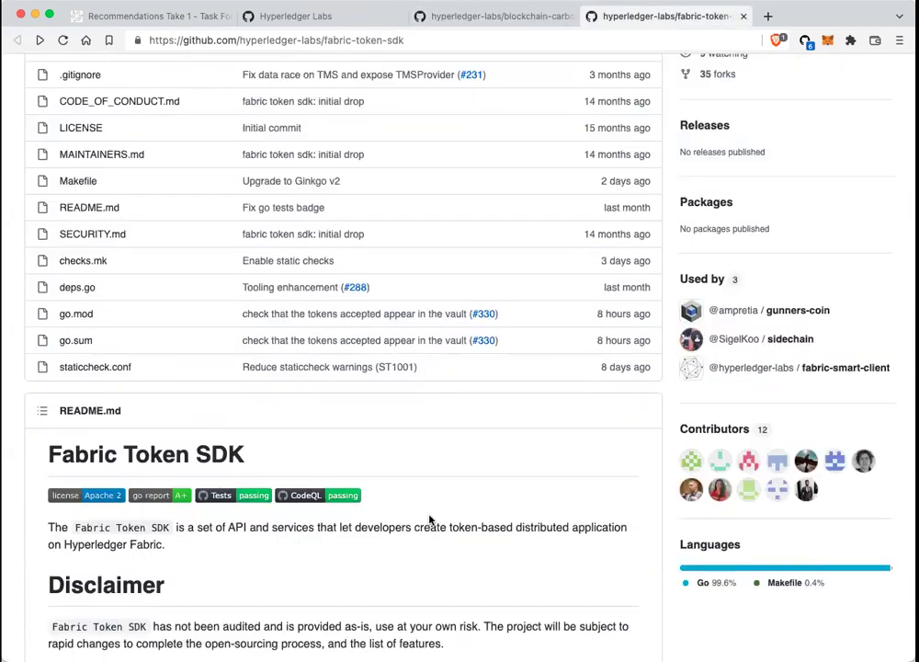
pyautogui.scroll(-5, 429, 516)
pyautogui.scroll(3, 429, 516)
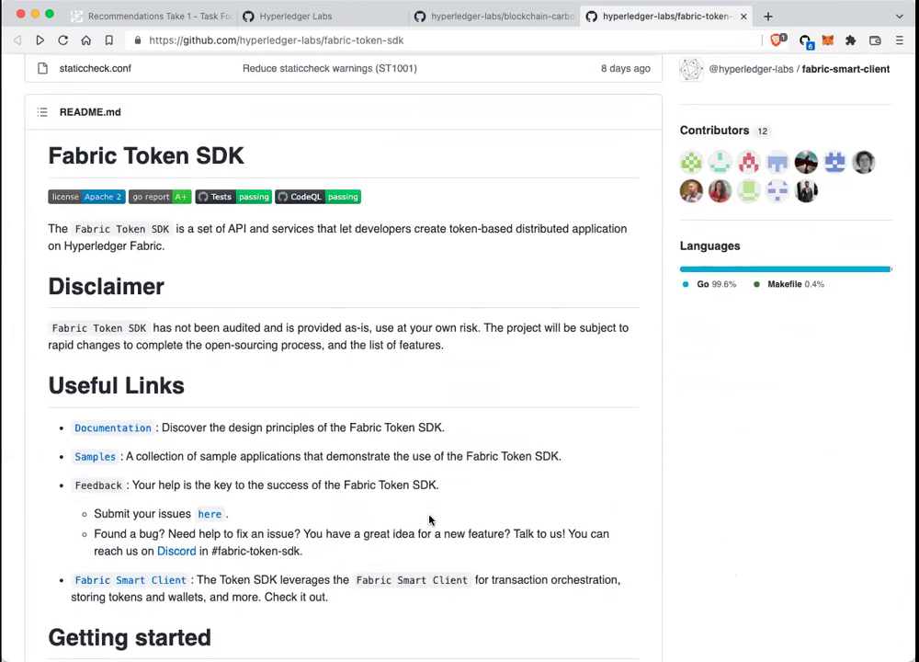
pyautogui.scroll(-3, 430, 519)
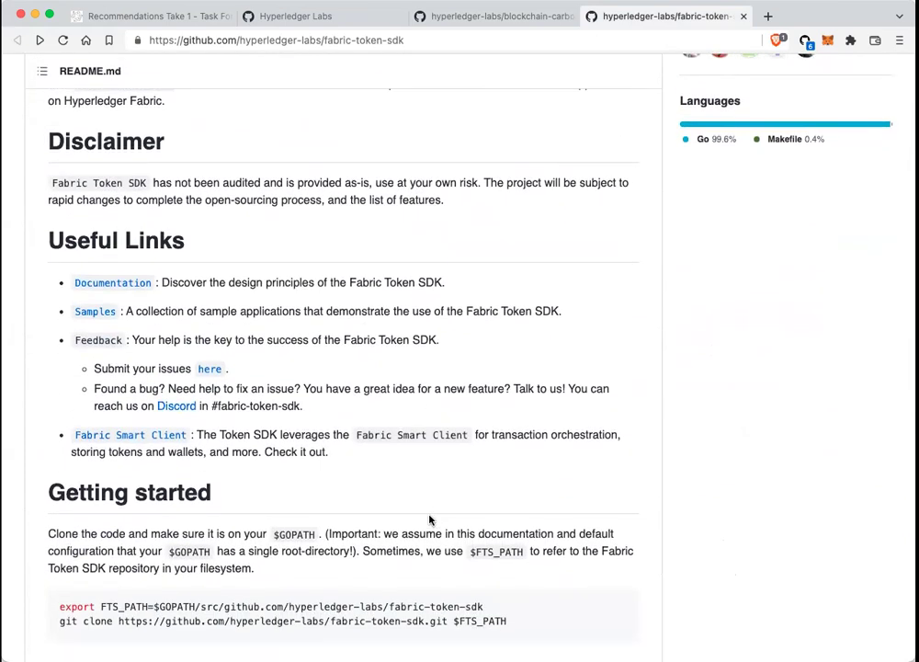
pyautogui.scroll(-10, 429, 520)
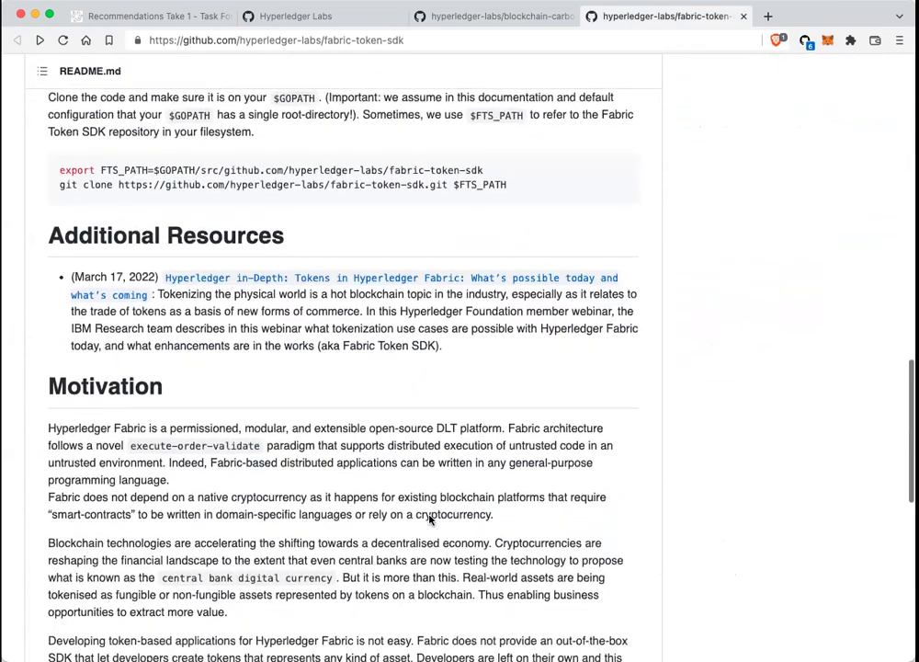
pyautogui.scroll(-7, 430, 519)
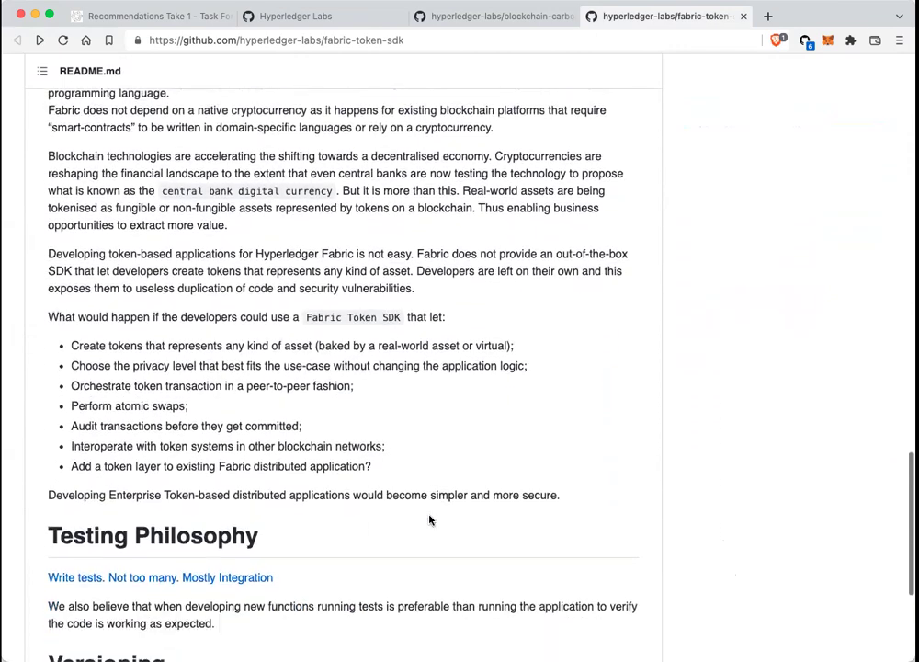
pyautogui.scroll(-3, 429, 520)
pyautogui.scroll(7, 429, 520)
pyautogui.scroll(6, 430, 519)
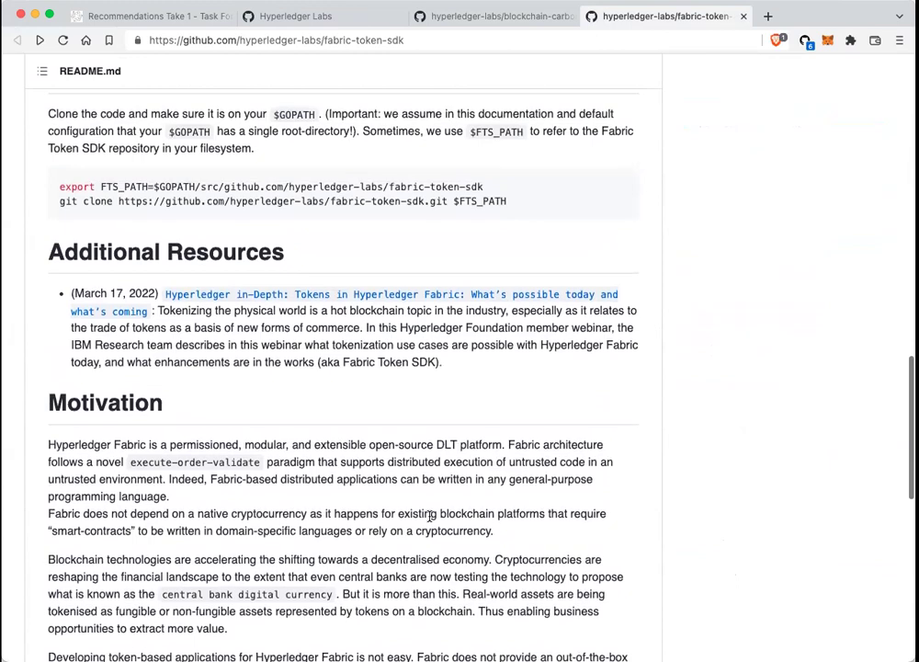
pyautogui.scroll(8, 430, 517)
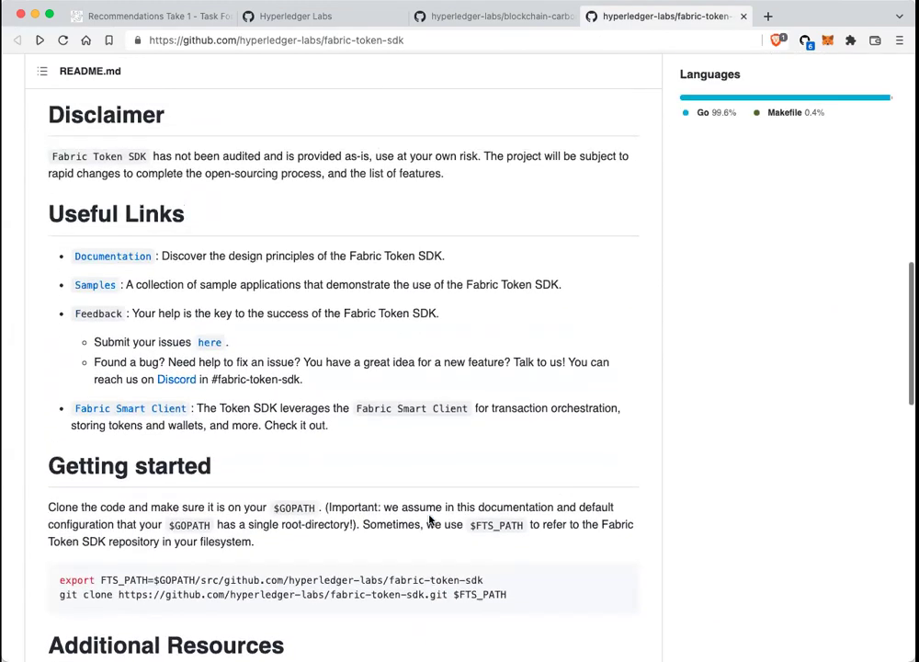
pyautogui.scroll(7, 429, 519)
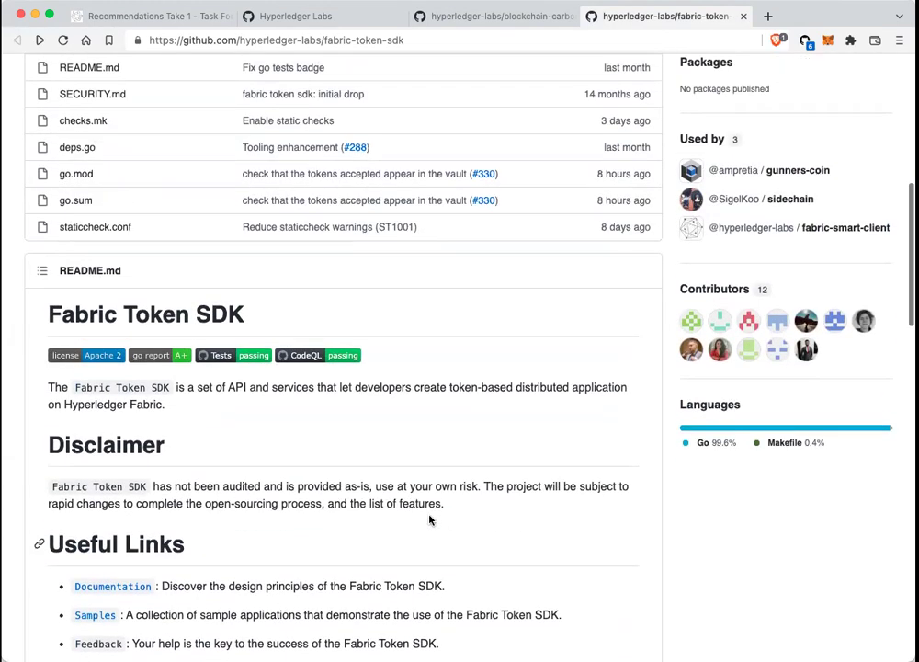
pyautogui.scroll(-9, 429, 521)
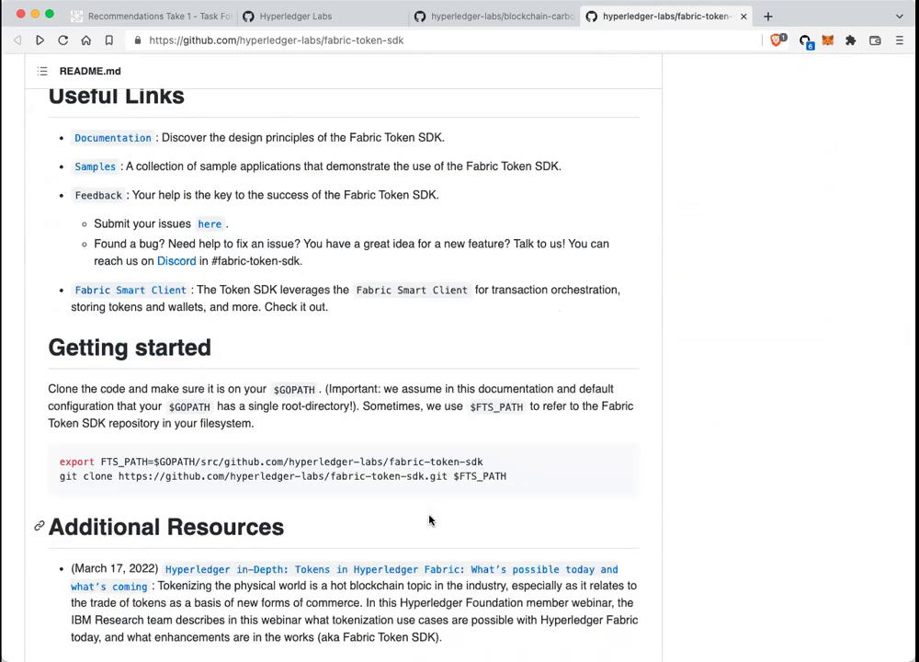
pyautogui.scroll(-4, 429, 520)
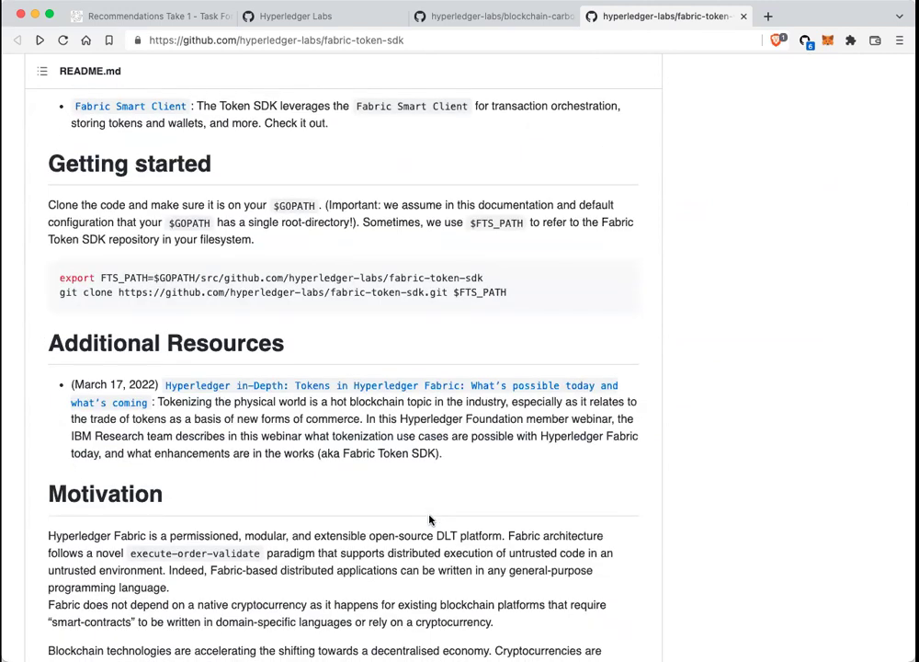
pyautogui.scroll(-1, 429, 520)
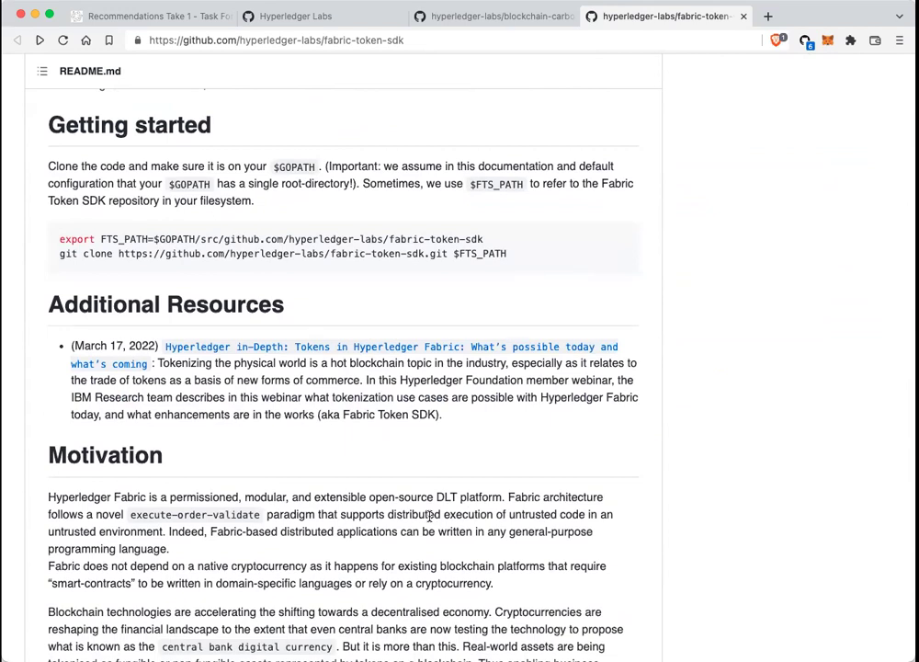
pyautogui.scroll(-5, 429, 518)
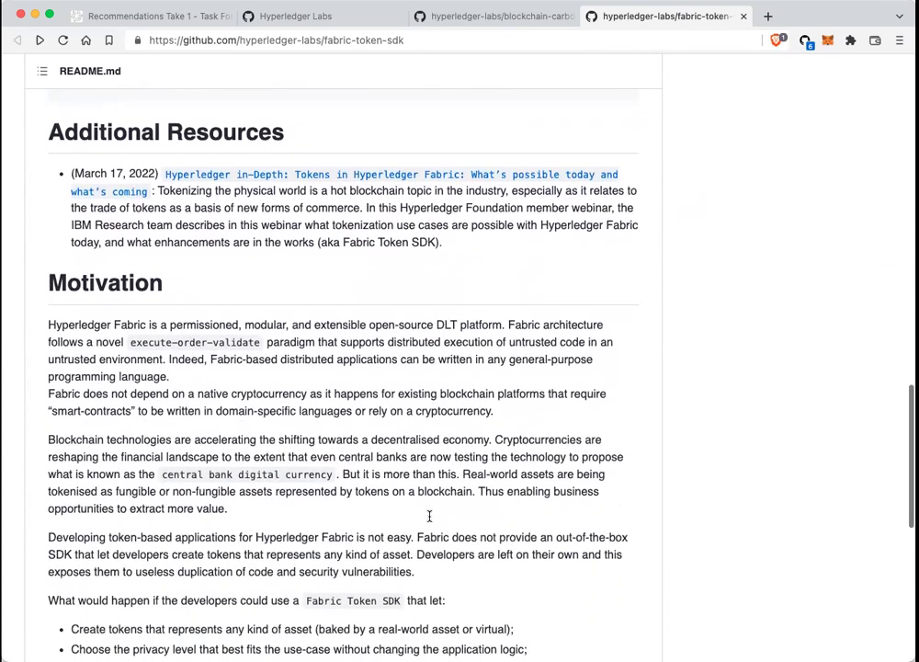
pyautogui.scroll(-6, 429, 520)
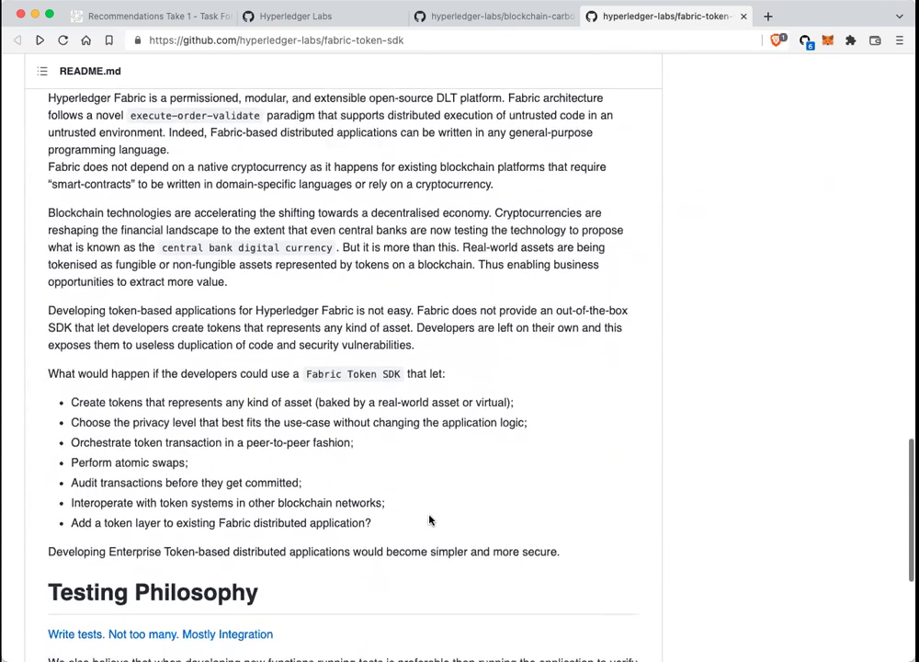
pyautogui.scroll(-7, 429, 520)
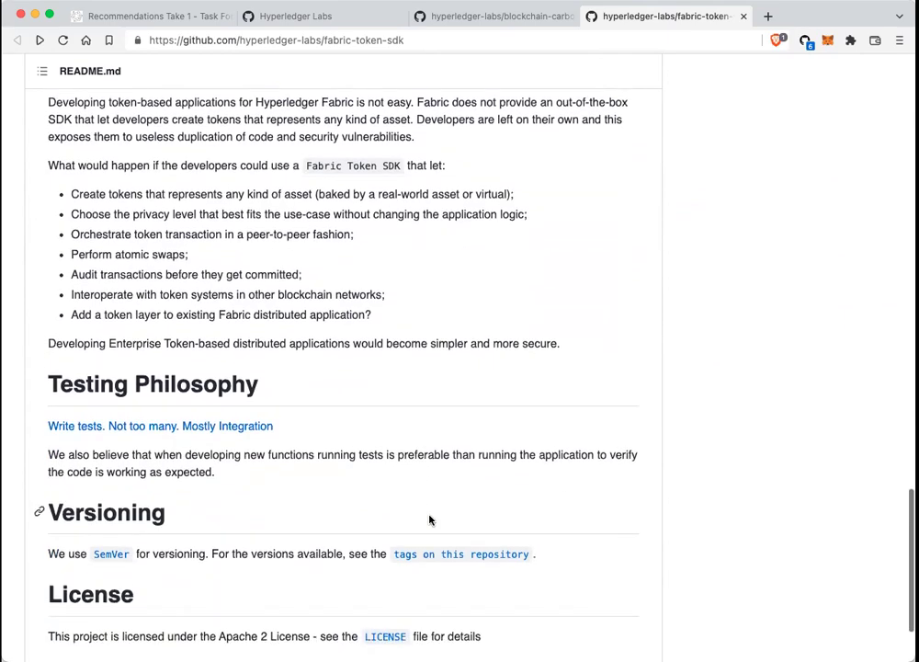
pyautogui.scroll(20, 429, 521)
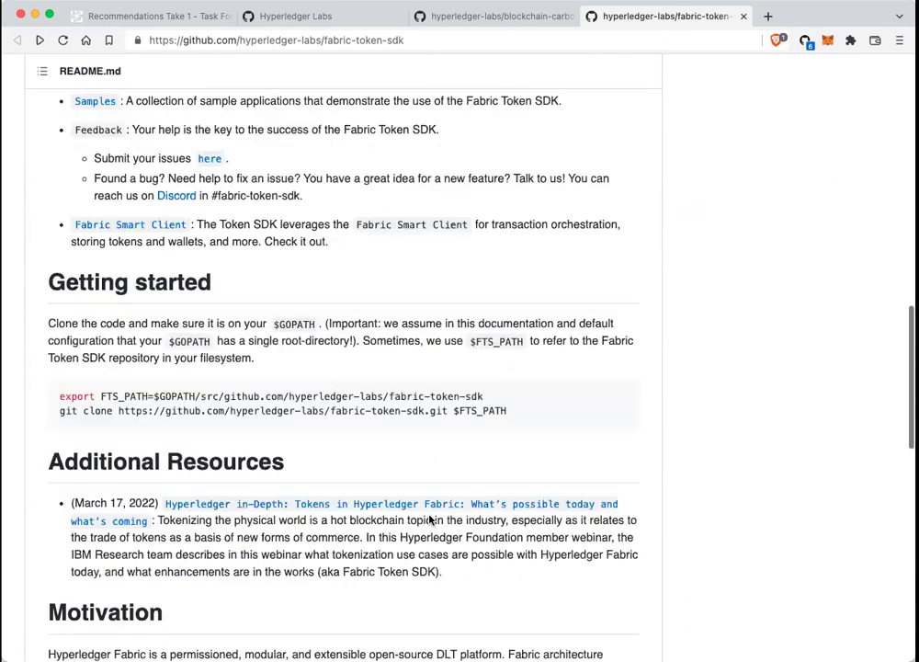
pyautogui.scroll(14, 429, 521)
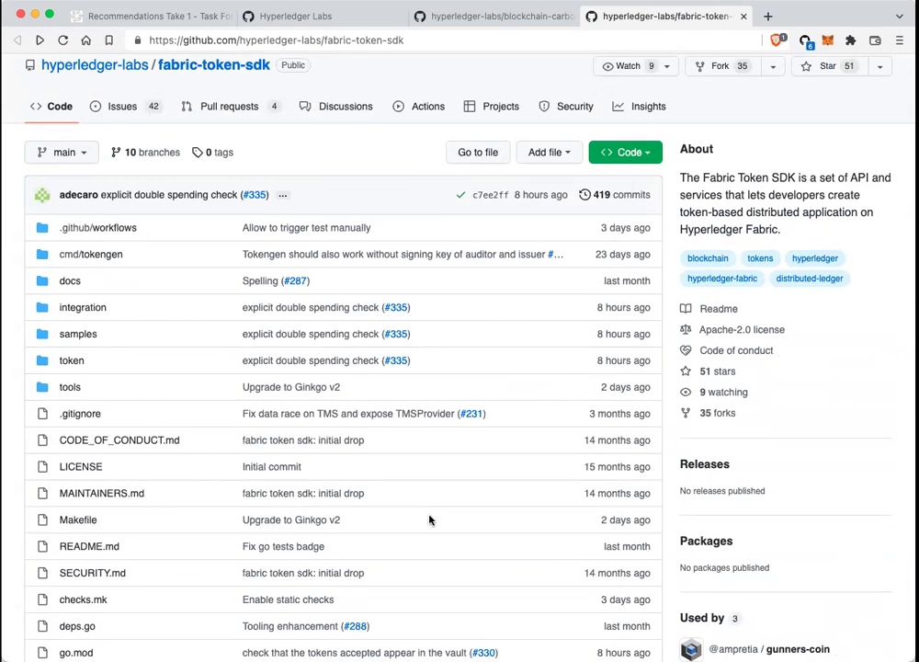
pyautogui.scroll(-15, 429, 521)
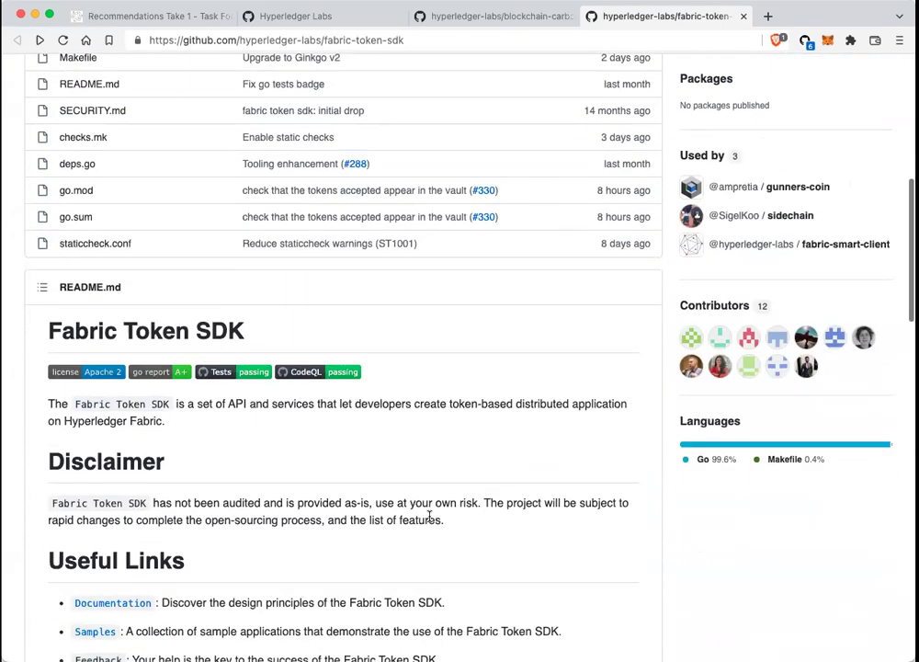
pyautogui.scroll(-8, 429, 520)
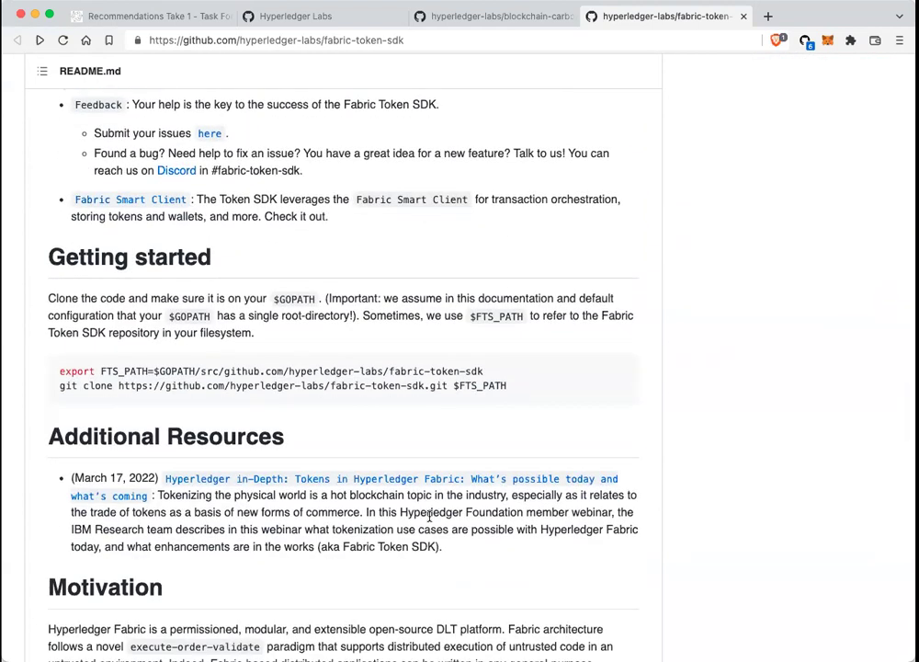
pyautogui.scroll(4, 428, 517)
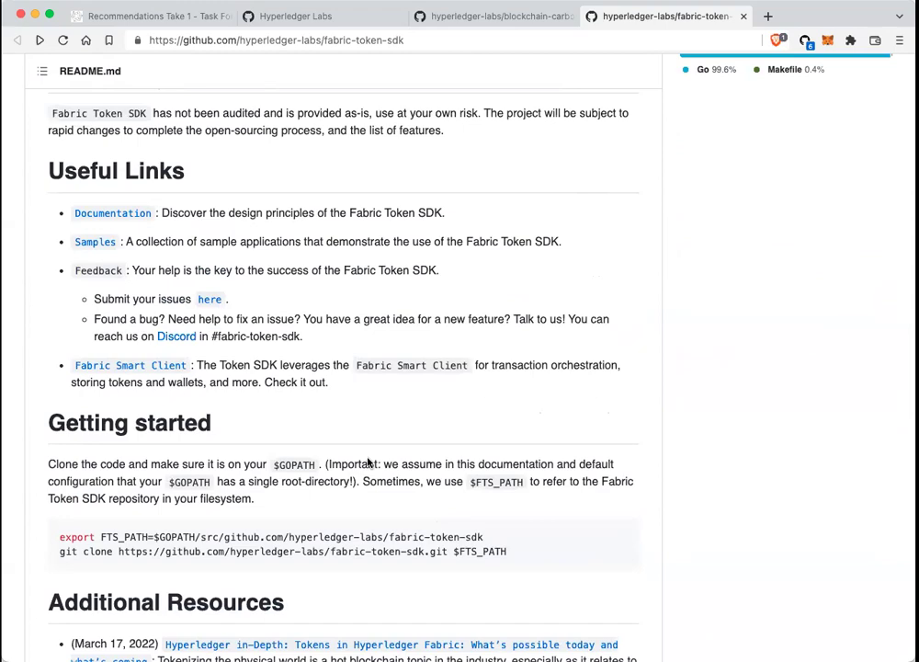
# Step: Open the Fabric Token SDK documentation linked in the README and examine the stack diagram and layer descriptions in design.md
pyautogui.click(115, 212)
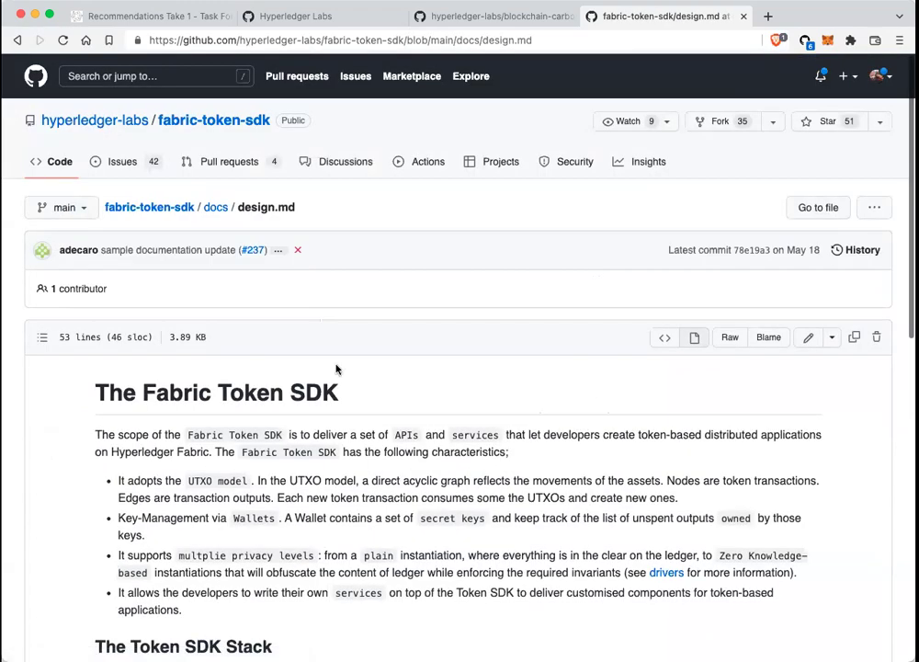
pyautogui.scroll(-10, 389, 513)
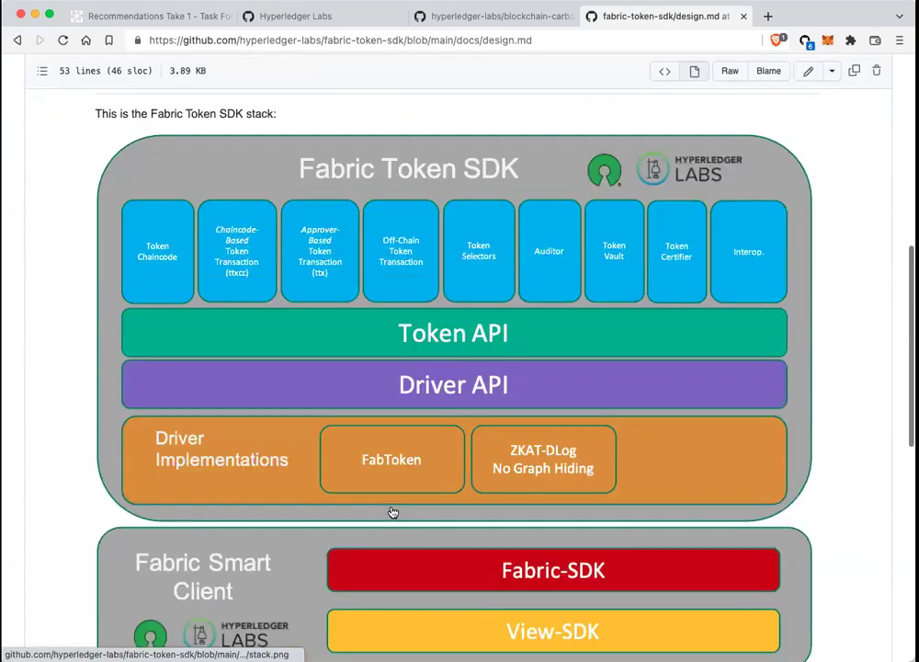
pyautogui.scroll(-7, 392, 513)
pyautogui.scroll(2, 393, 512)
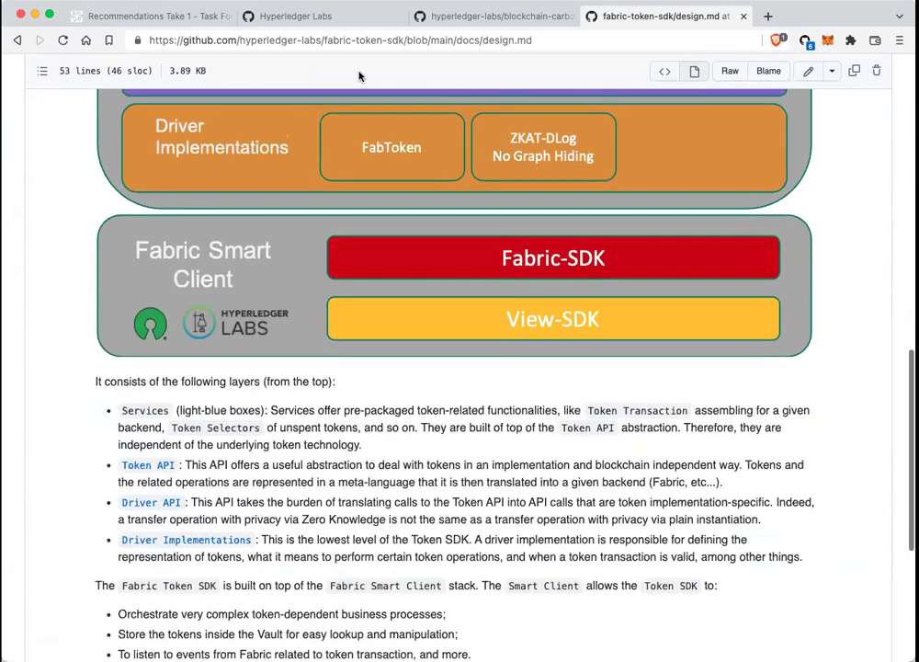
# Step: On the Recommendations Take 1 wiki page, add the indented sub-bullet "(Works with Fabric and Orion)" under Fabric Token SDK in Labs Projects
pyautogui.click(127, 16)
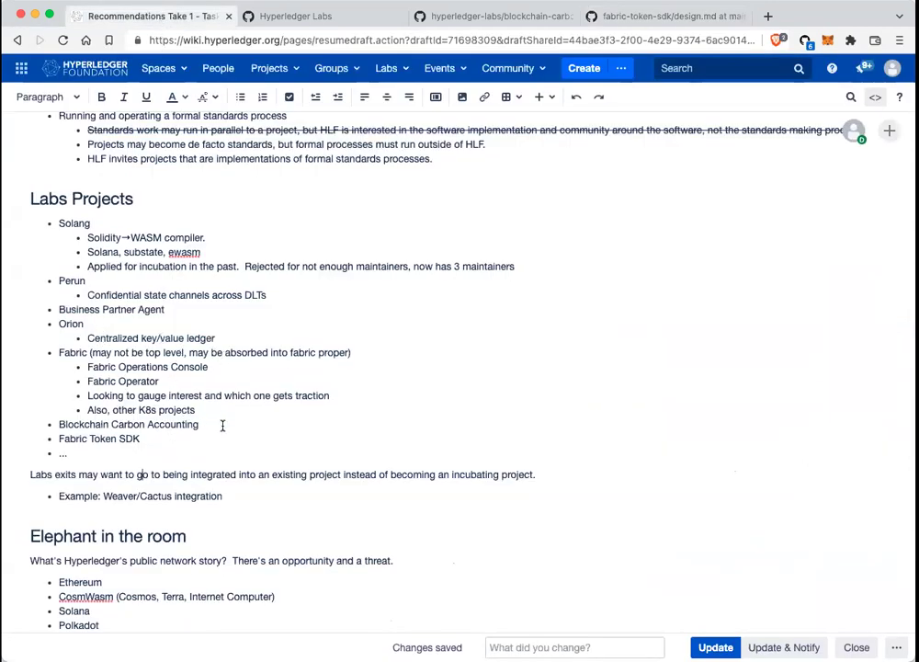
pyautogui.click(144, 439)
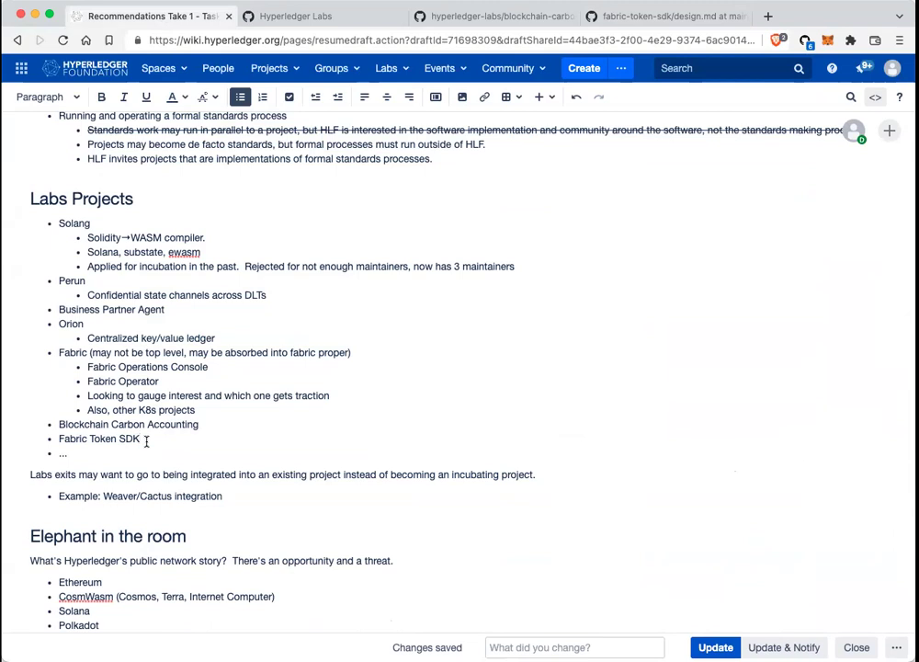
pyautogui.press('Return')
pyautogui.press('Tab')
pyautogui.write('(Works with Fabric and Orion')
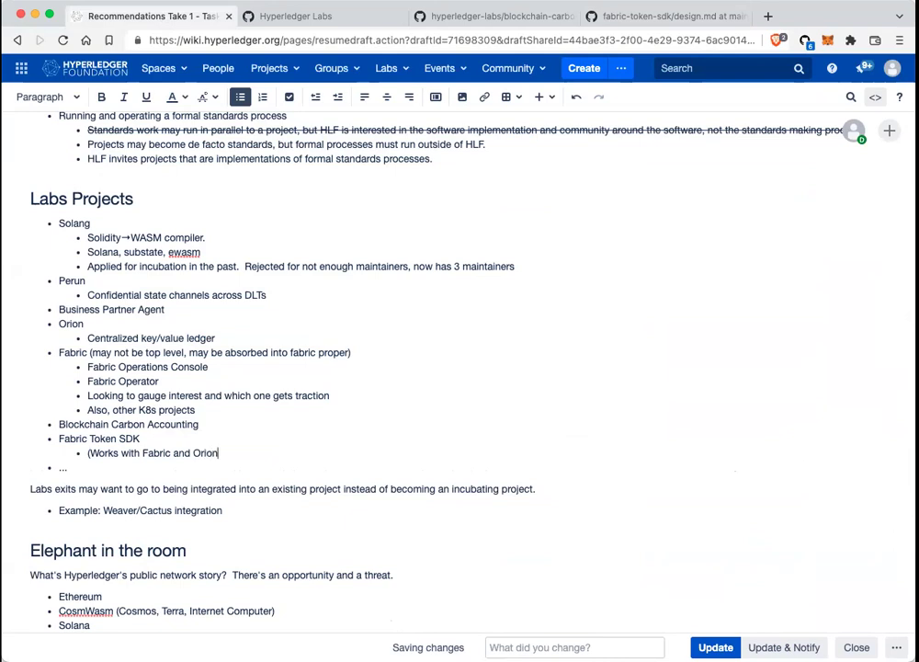
pyautogui.write(')')
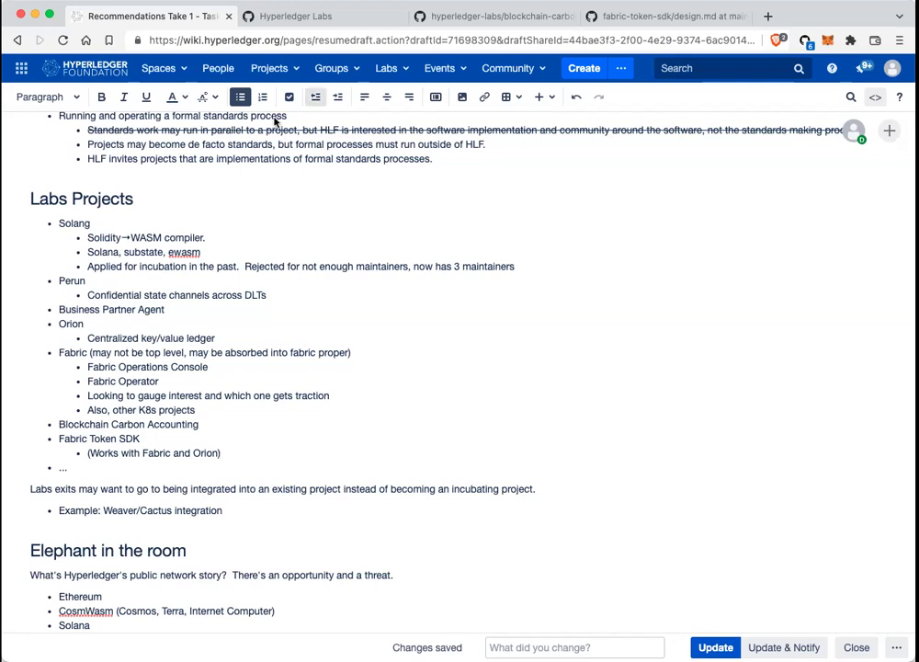
# Step: Glance through the open GitHub pages, return to the Recommendations Take 1 wiki page and select "Solang" in the Labs Projects list
pyautogui.click(653, 16)
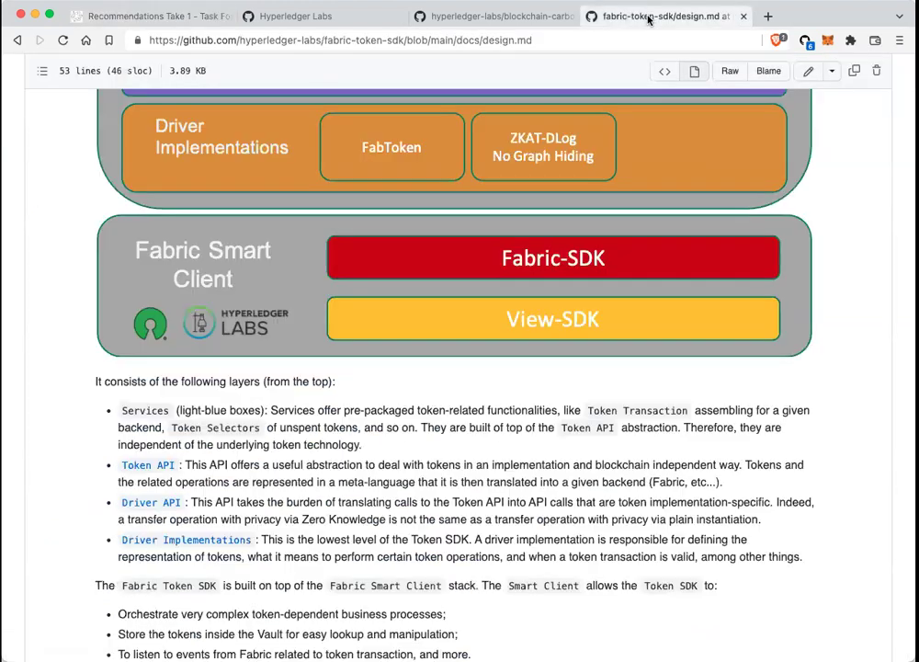
pyautogui.click(512, 16)
pyautogui.click(280, 15)
pyautogui.click(115, 15)
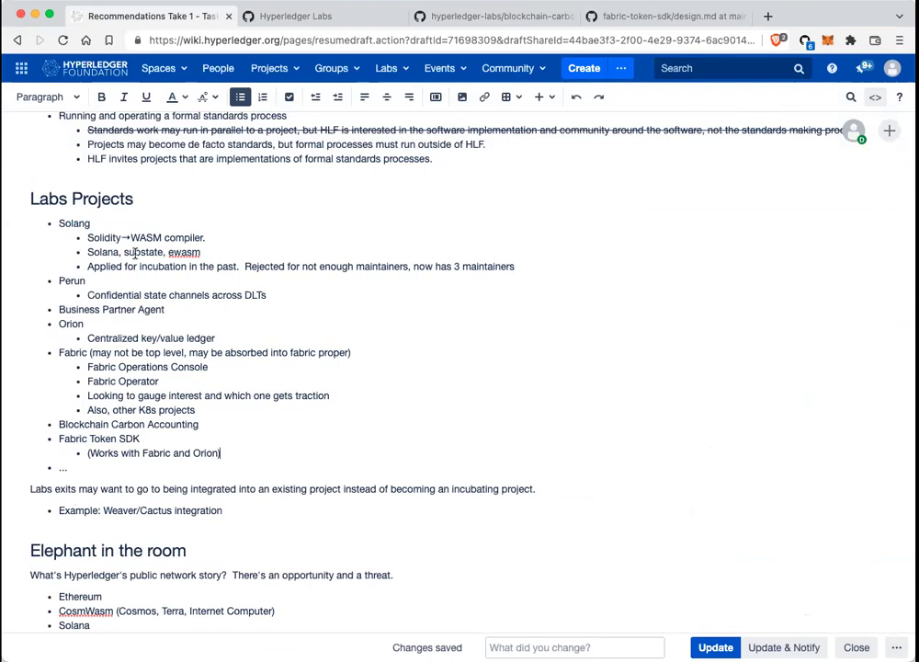
pyautogui.doubleClick(68, 222)
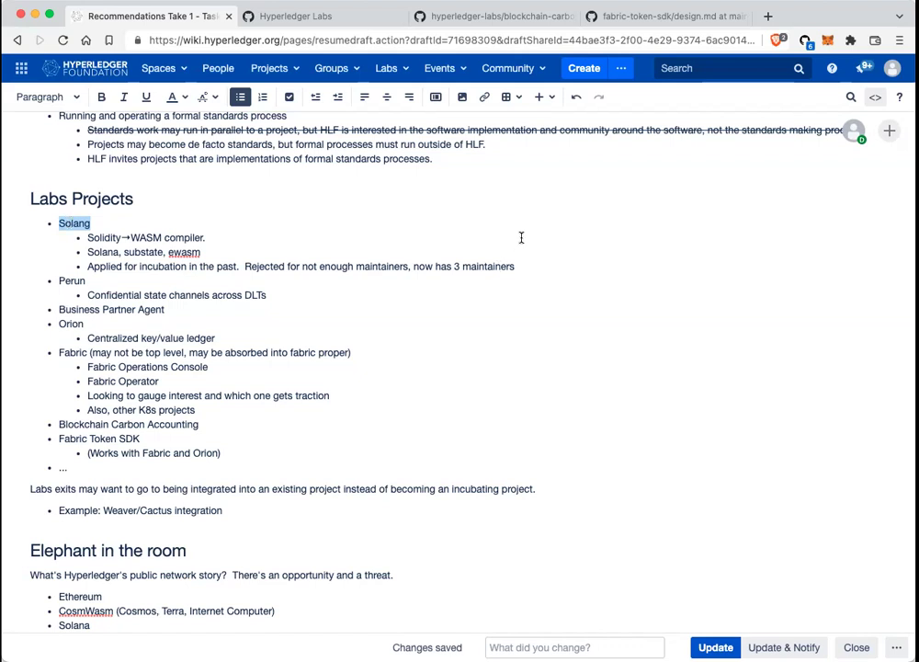
# Step: Add a sub-bullet under Solang, after the incubation note, saying that the participant, given by first name, sees it as useful
pyautogui.click(528, 267)
pyautogui.press('Return')
pyautogui.write('Jim sees it as useful')
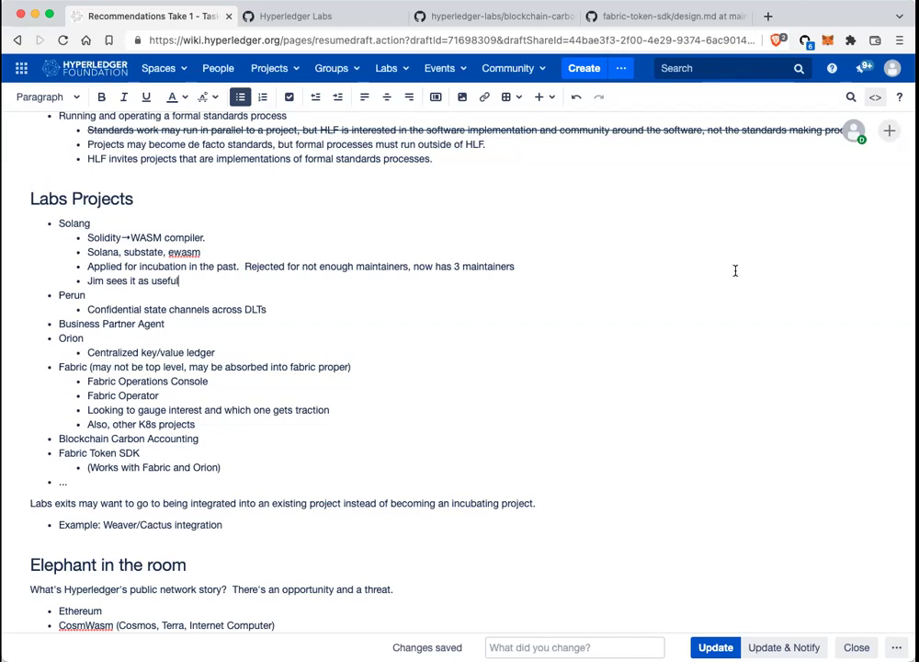
# Step: Review the Projects and Themes, "HLF is not interested in" and Labs Projects sections for a category that suits Solang
pyautogui.scroll(6, 453, 247)
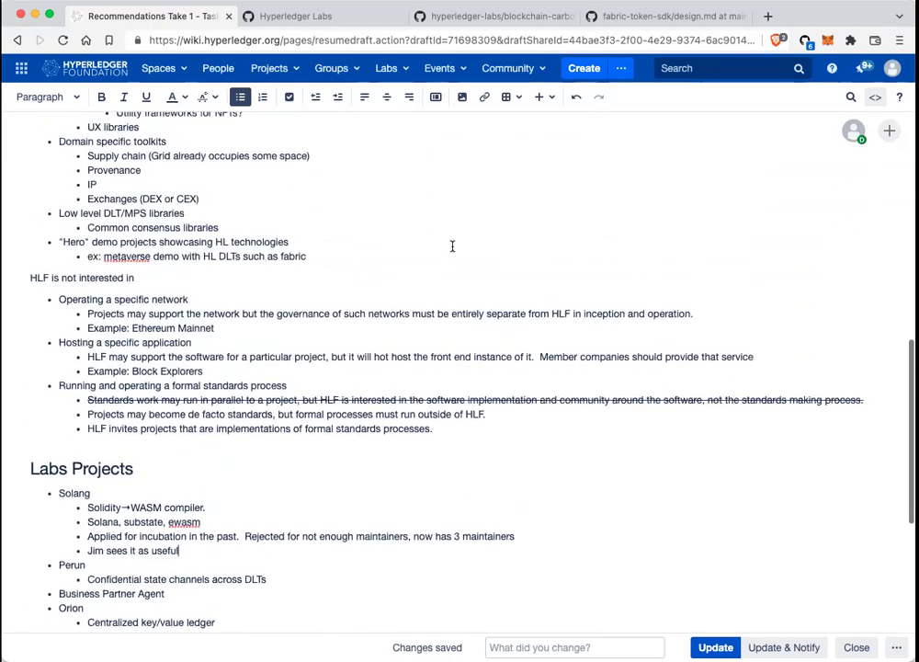
pyautogui.scroll(3, 452, 246)
pyautogui.scroll(3, 452, 246)
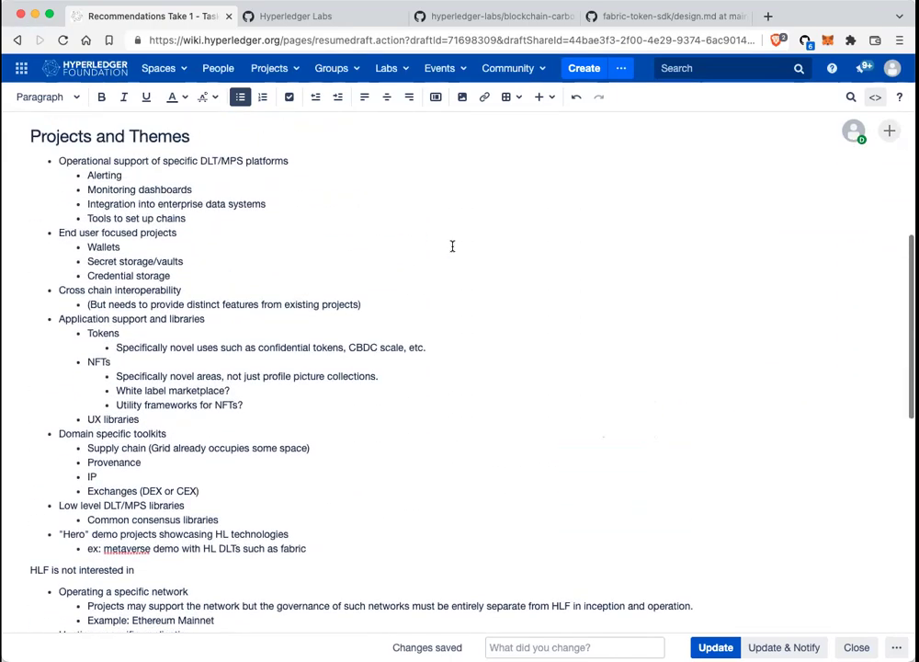
pyautogui.scroll(-1, 453, 246)
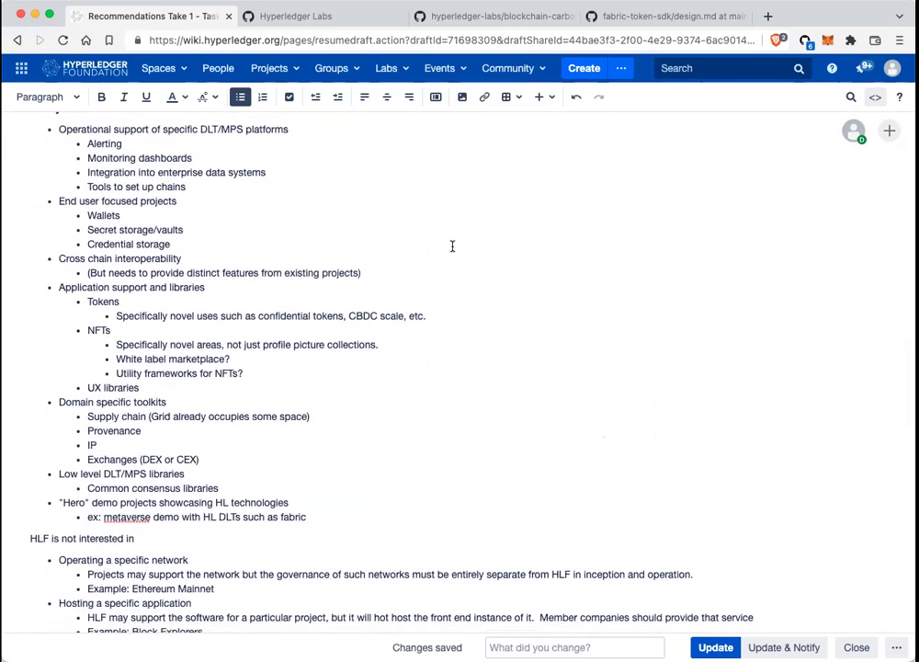
pyautogui.scroll(-1, 452, 246)
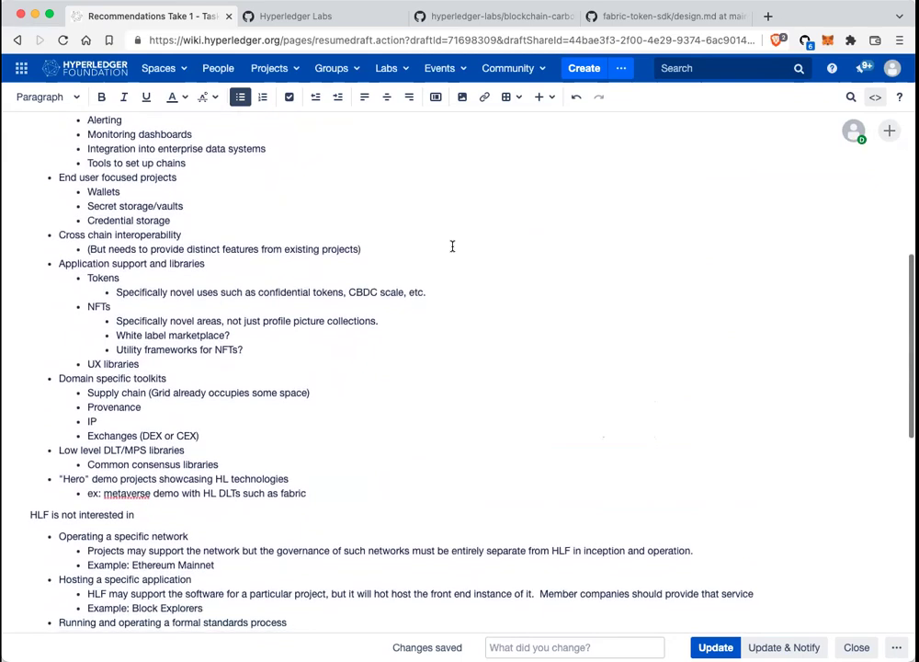
pyautogui.scroll(1, 452, 247)
pyautogui.scroll(-1, 453, 246)
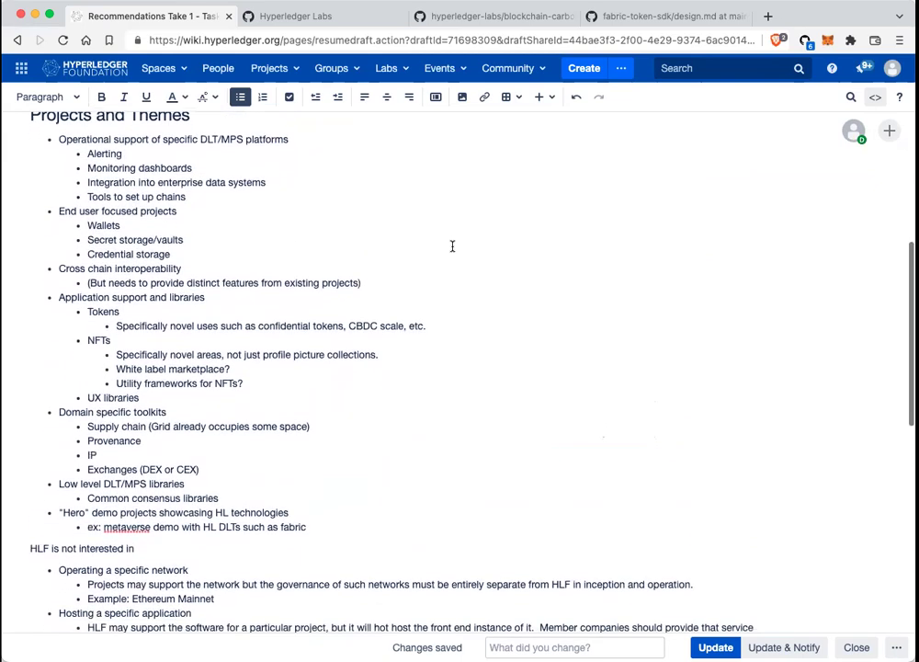
pyautogui.scroll(-10, 453, 246)
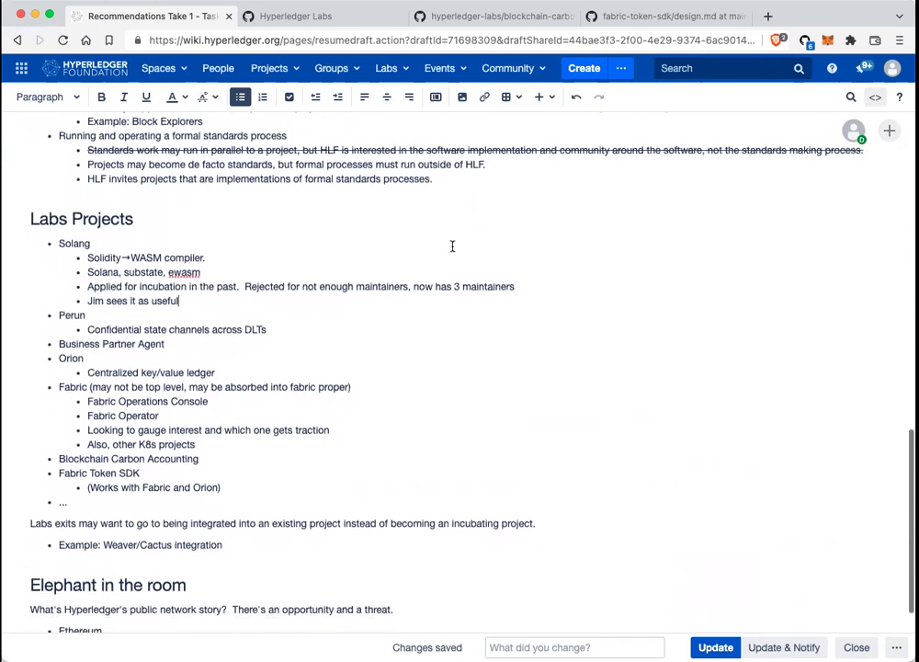
pyautogui.scroll(-1, 453, 246)
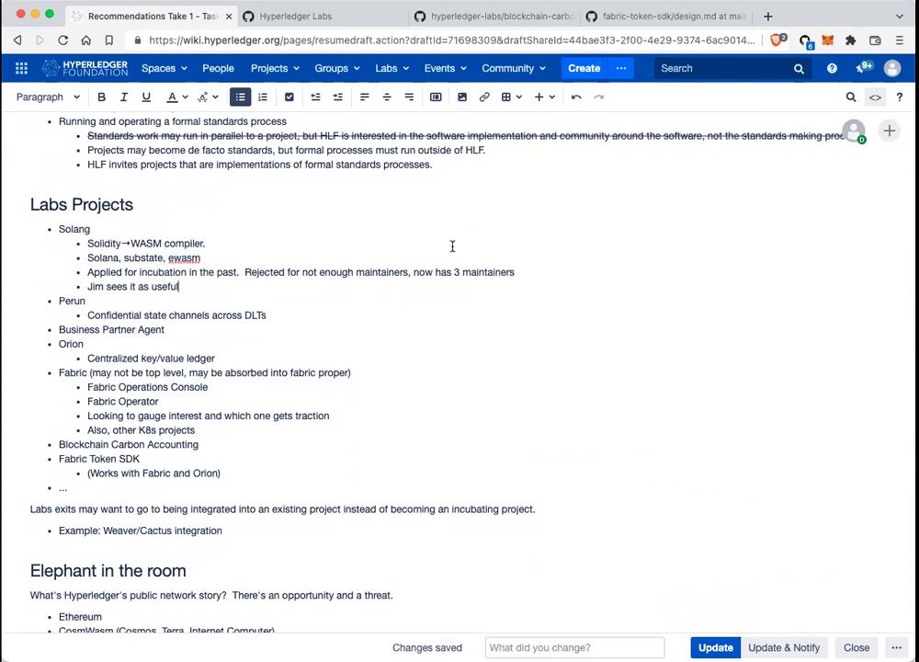
pyautogui.scroll(10, 452, 247)
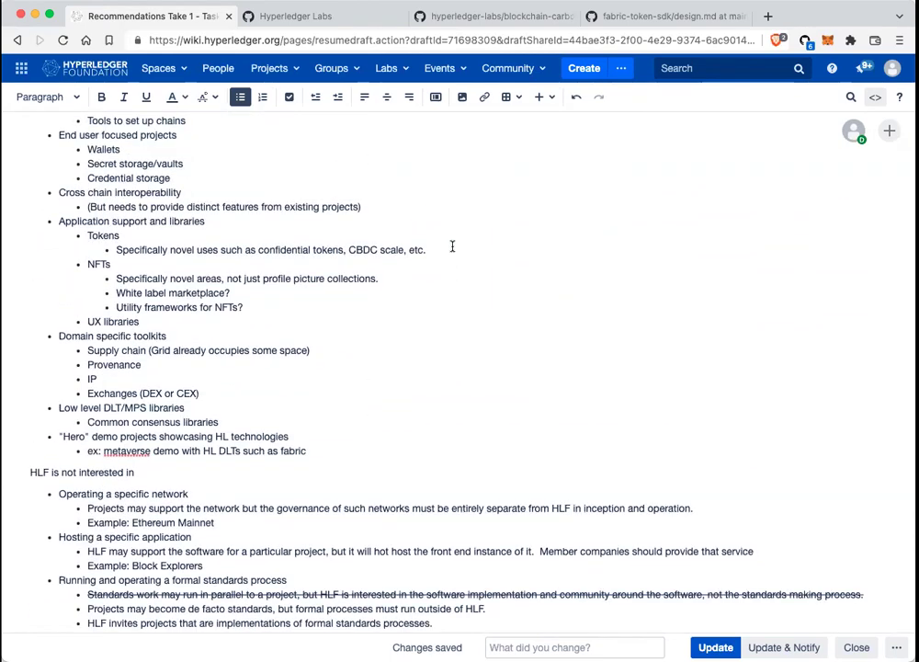
pyautogui.scroll(2, 453, 246)
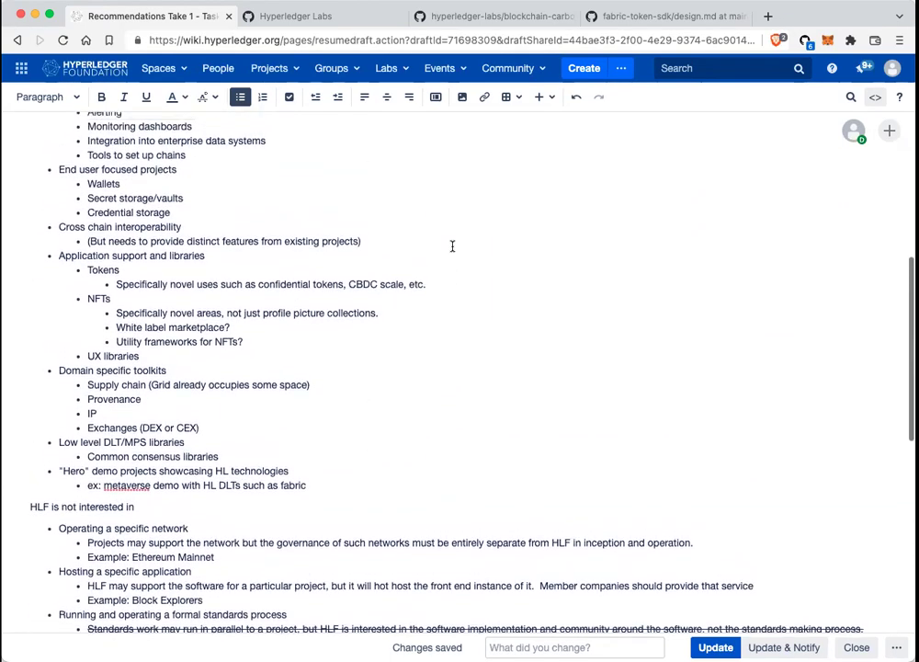
pyautogui.scroll(3, 453, 247)
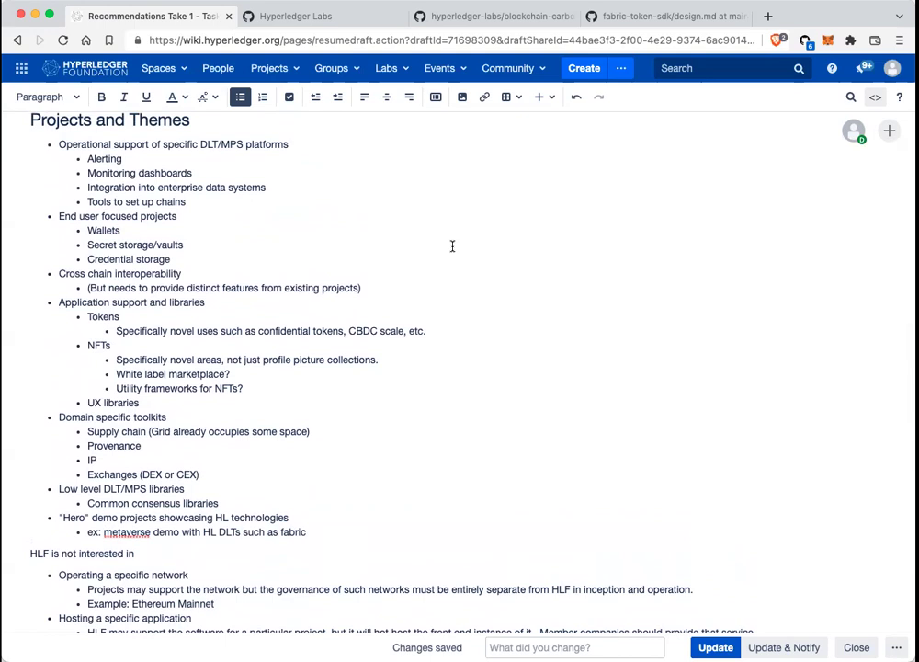
pyautogui.scroll(-1, 452, 247)
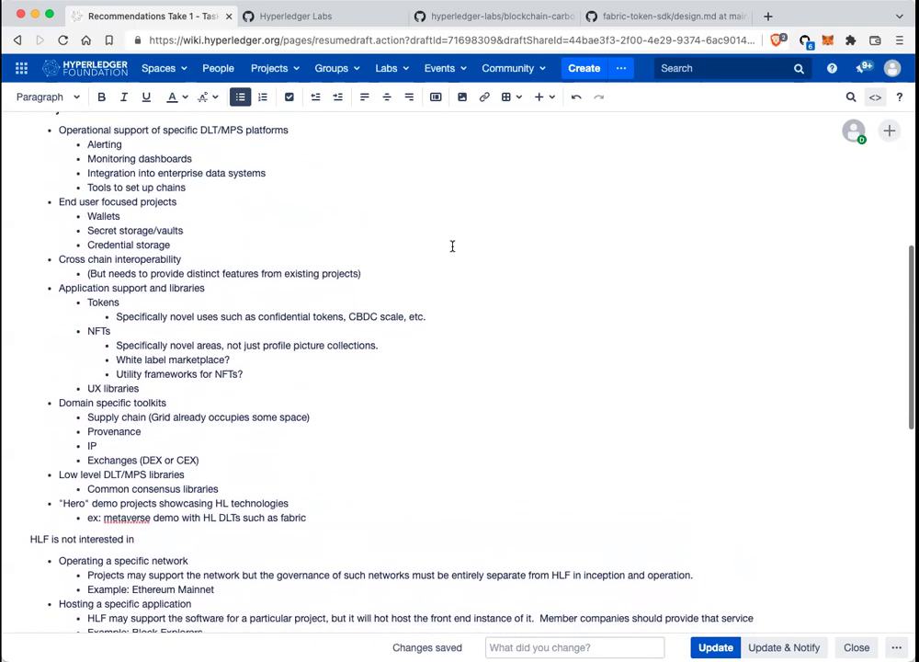
pyautogui.scroll(-1, 452, 246)
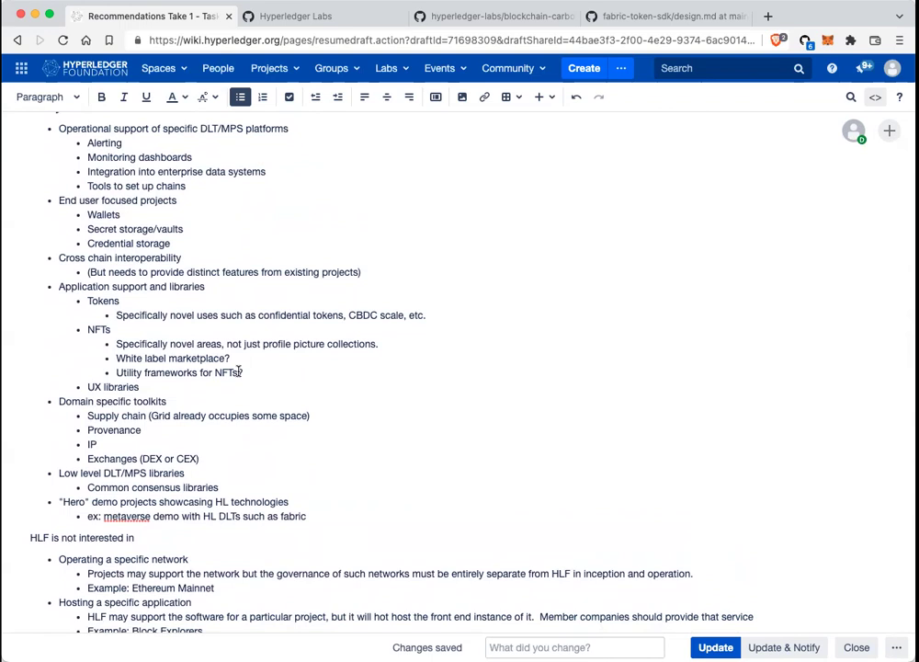
# Step: Add a "Developer Tools" sub-bullet after UX libraries, at the same level, under Application support and libraries
pyautogui.click(258, 386)
pyautogui.press('Return')
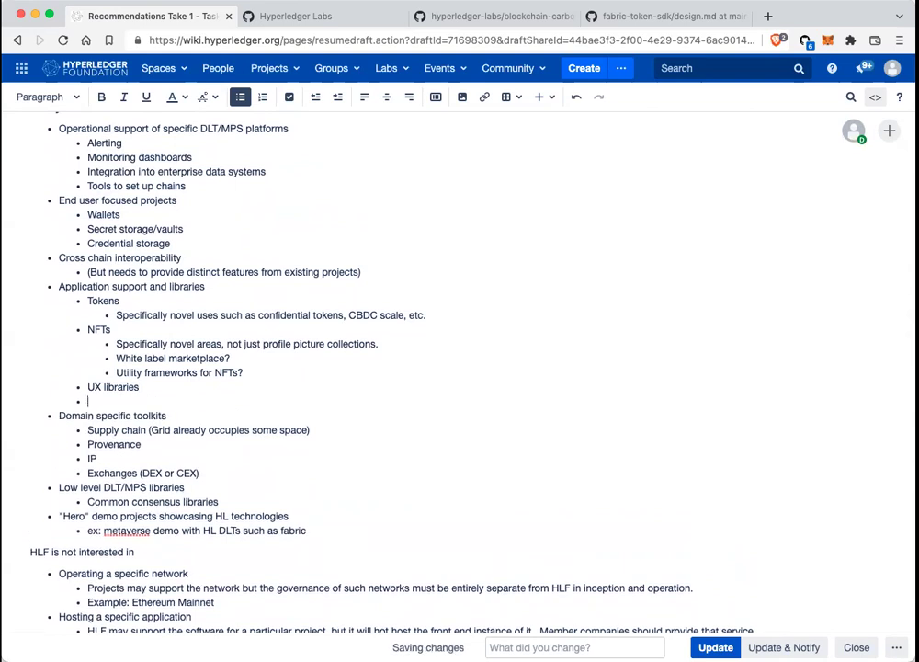
pyautogui.hotkey('shift', 'Tab')
pyautogui.write('Developer Tools')
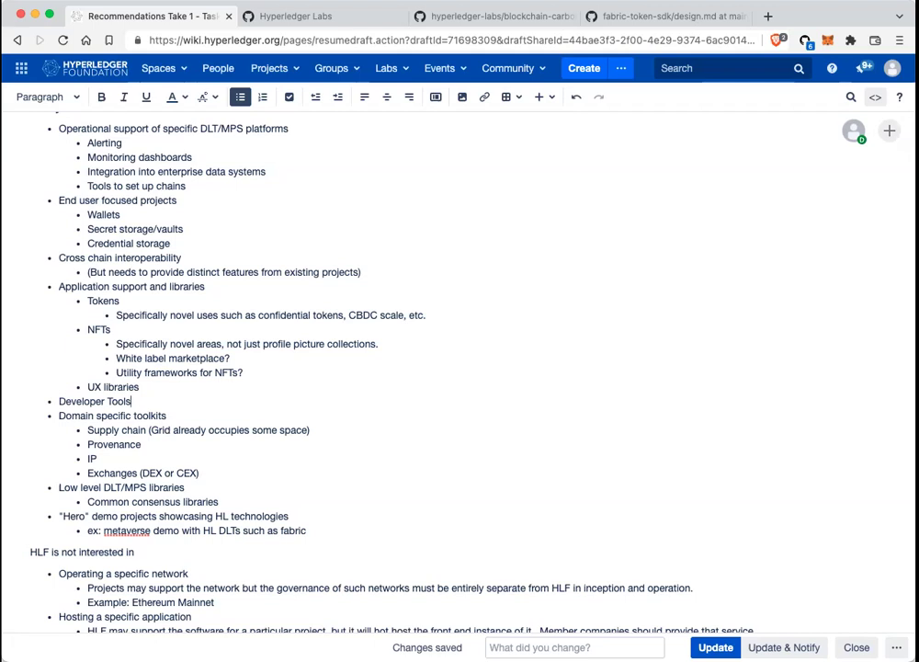
pyautogui.scroll(8, 459, 368)
pyautogui.scroll(-9, 460, 368)
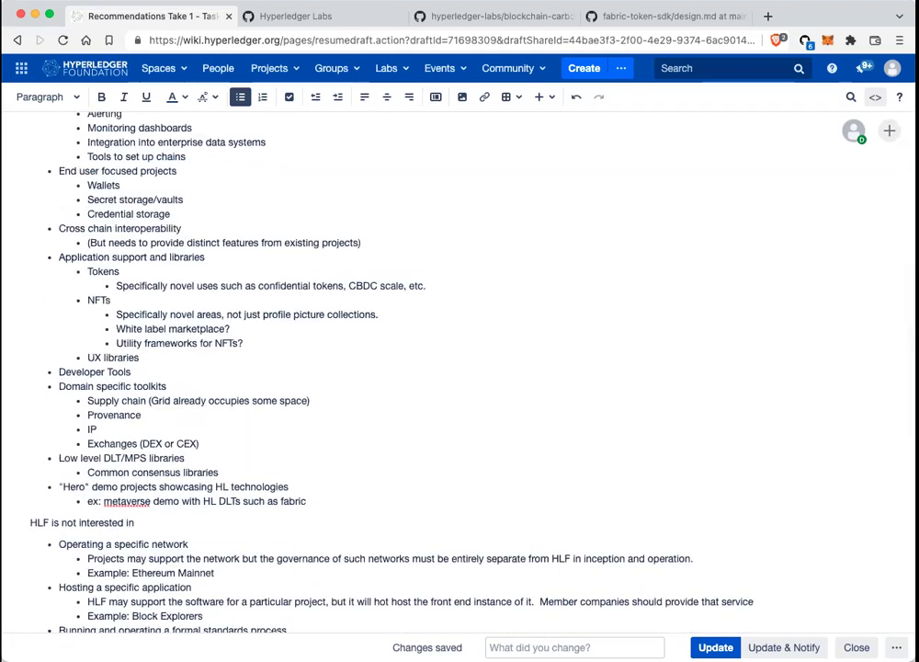
pyautogui.press('Tab')
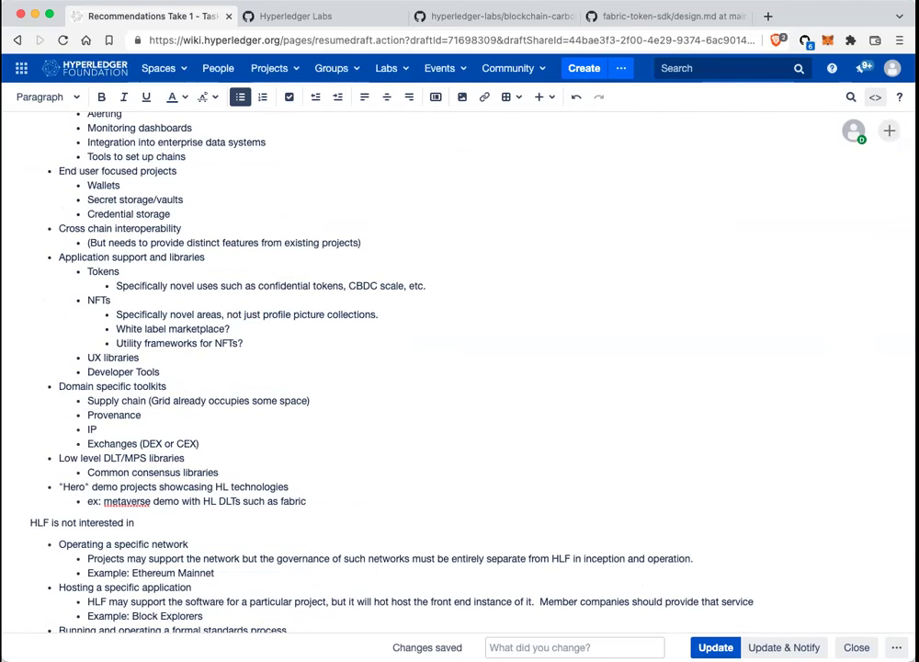
# Step: Add the nested sub-bullet "Compilers" one level below Developer Tools
pyautogui.click(124, 291)
pyautogui.click(159, 371)
pyautogui.press('Return')
pyautogui.press('Tab')
pyautogui.write('Compiler')
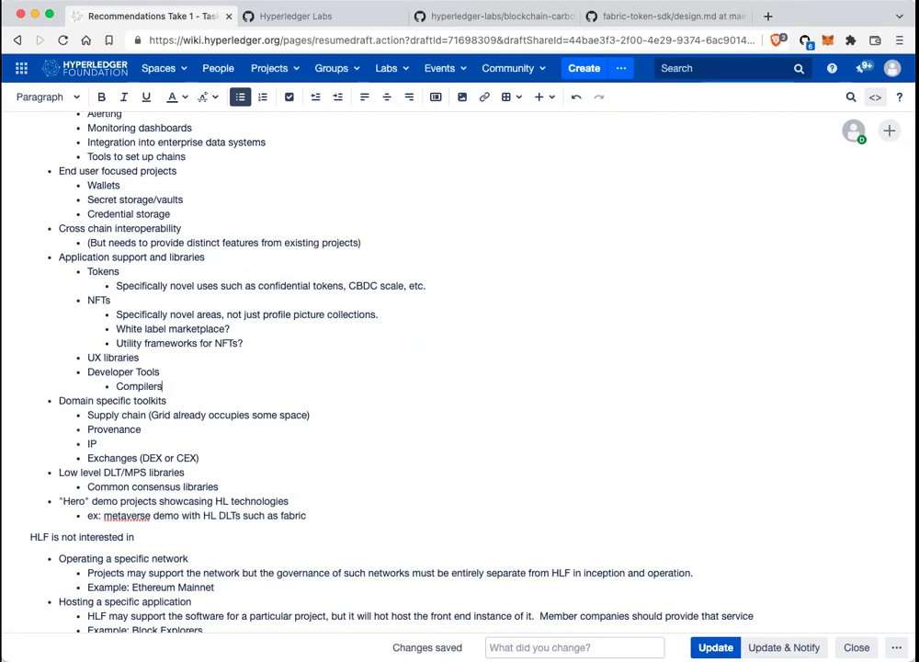
pyautogui.write('s')
# Step: Add the nested sub-bullet "Development Frameworks" after Compilers under Developer Tools
pyautogui.press('Return')
pyautogui.write('DEv Frameworks')
pyautogui.press('Left')
pyautogui.press('Left')
pyautogui.press('Left')
pyautogui.press('Left')
pyautogui.press('Left')
pyautogui.press('Left')
pyautogui.press('Left')
pyautogui.press('Left')
pyautogui.press('Left')
pyautogui.press('Left')
pyautogui.press('Left')
pyautogui.press('BackSpace')
pyautogui.press('BackSpace')
pyautogui.write('ev')
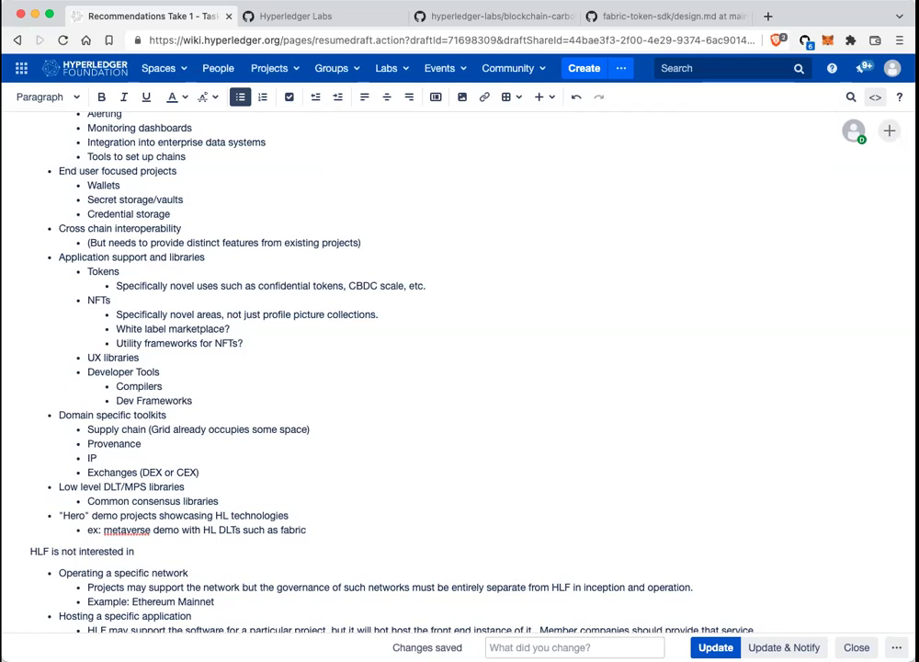
pyautogui.write('elopment')
# Step: In Labs Projects, add "Positive view of tech used (LLVM, Rust, etc.)" as the last sub-bullet under Solang
pyautogui.scroll(-10, 459, 367)
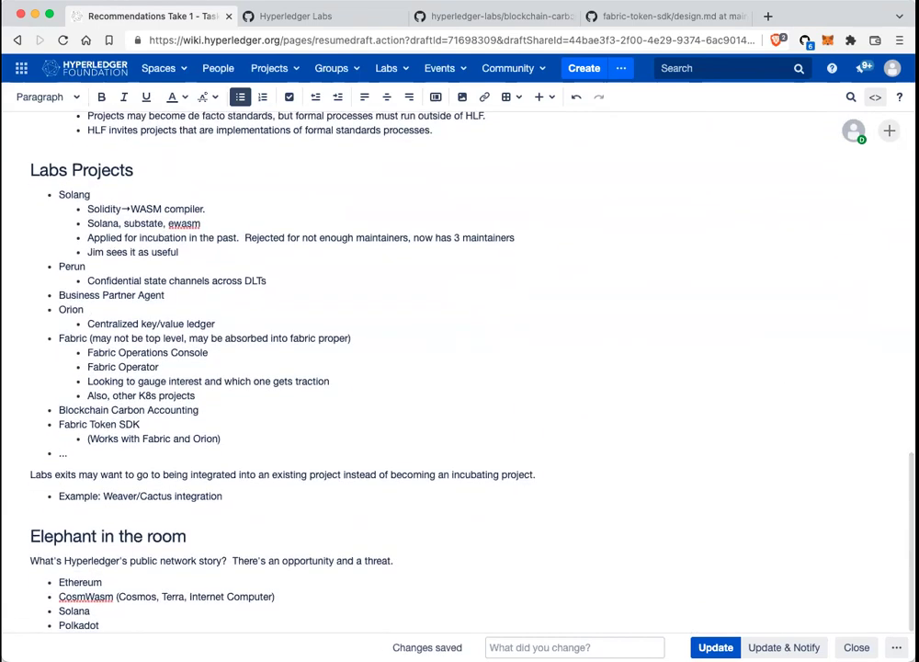
pyautogui.scroll(1, 368, 367)
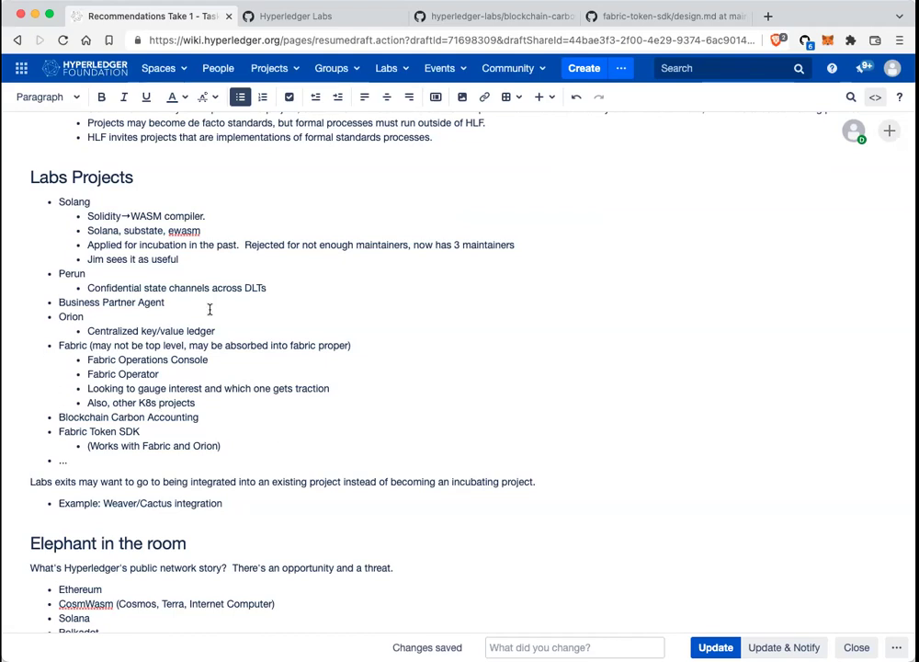
pyautogui.click(191, 263)
pyautogui.press('Return')
pyautogui.write('Positive view of tech used (LLVM, Rust, etc.)')
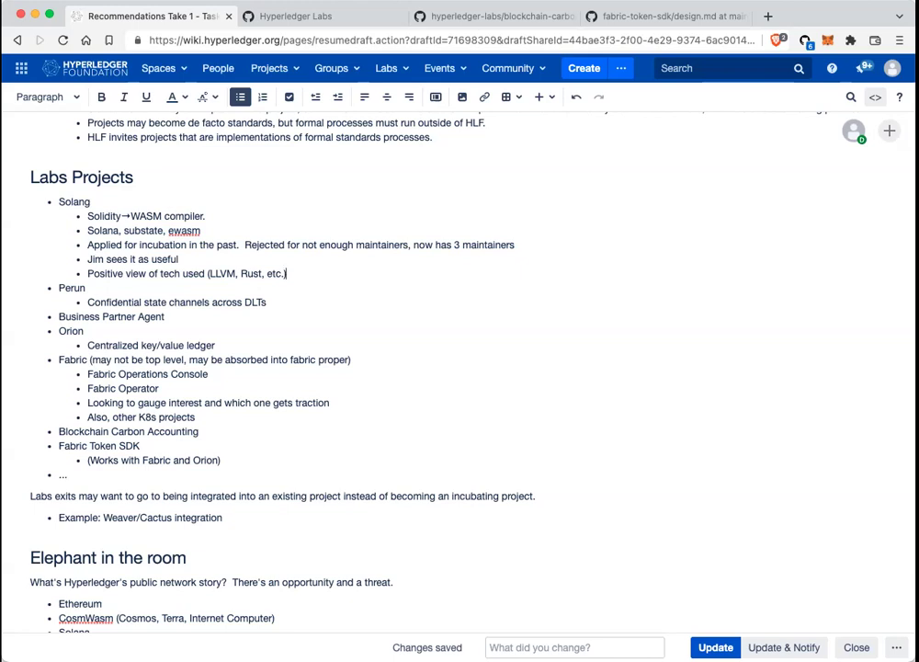
# Step: Replace "ewasm" with "WASM" in Solang's sub-bullet listing Solana and substate
pyautogui.click(286, 273)
pyautogui.click(169, 231)
pyautogui.press('Delete')
pyautogui.press('Right')
pyautogui.press('Right')
pyautogui.press('Right')
pyautogui.press('BackSpace')
pyautogui.press('BackSpace')
pyautogui.press('BackSpace')
pyautogui.press('BackSpace')
pyautogui.write('WASM')
pyautogui.click(287, 273)
pyautogui.press('Return')
pyautogui.write('For de')
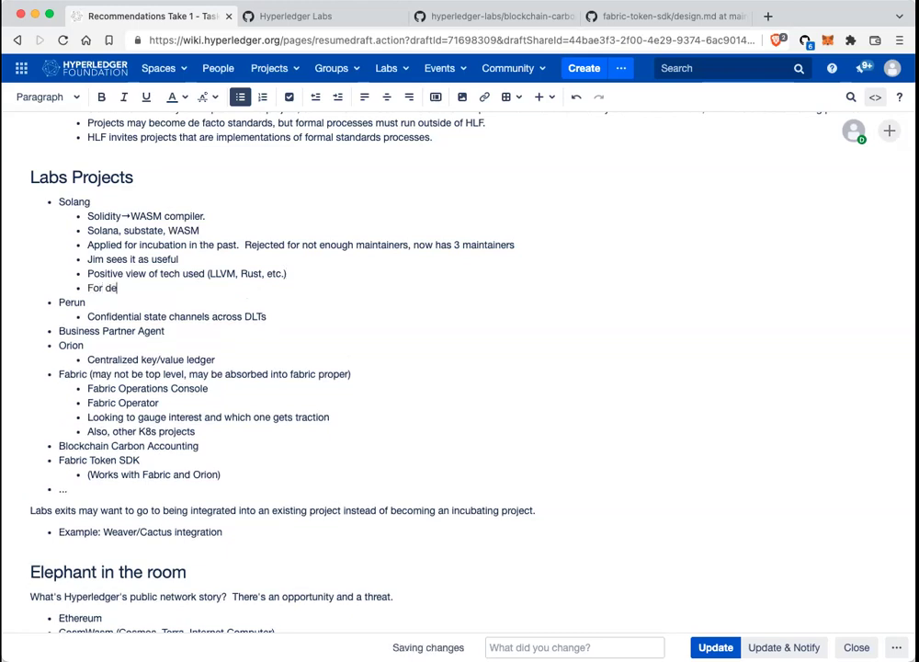
pyautogui.write('v tools,')
pyautogui.press('super+shift+Left')
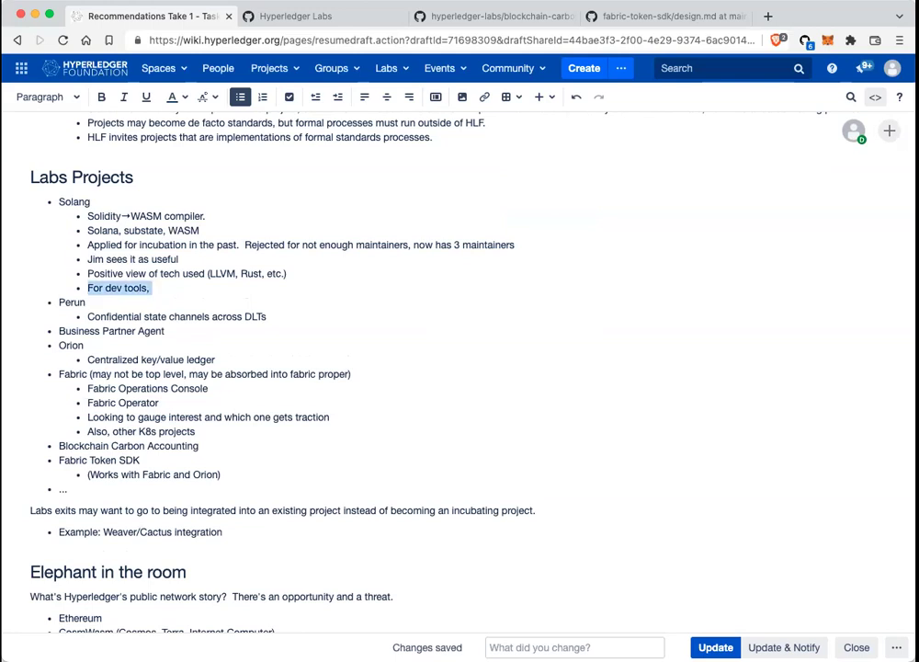
pyautogui.press('BackSpace')
pyautogui.press('BackSpace')
# Step: Review the page from Policy Change through Projects and Themes and the exclusions down to the Labs Projects list
pyautogui.scroll(5, 460, 368)
pyautogui.scroll(6, 460, 368)
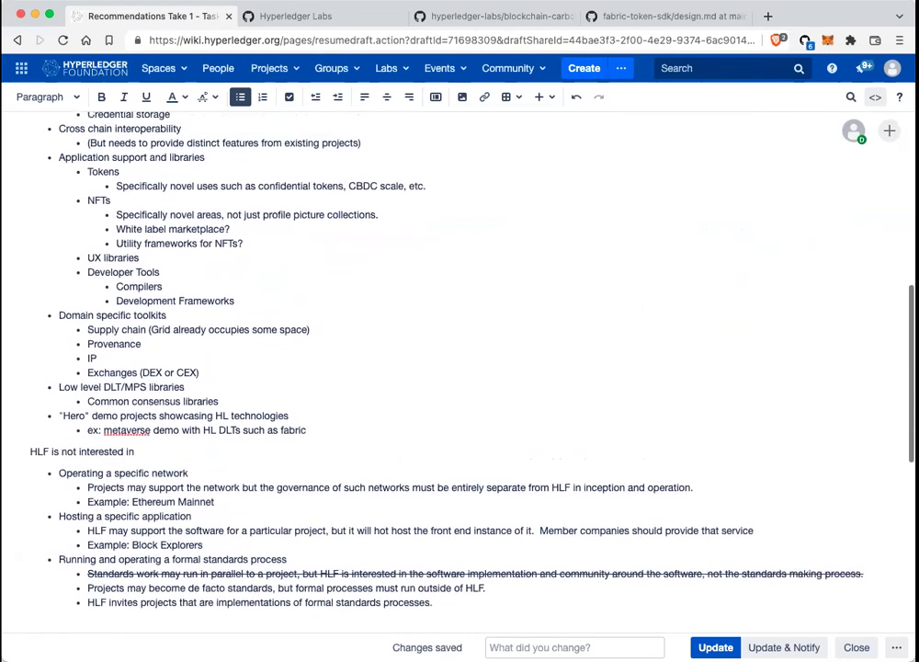
pyautogui.scroll(7, 460, 368)
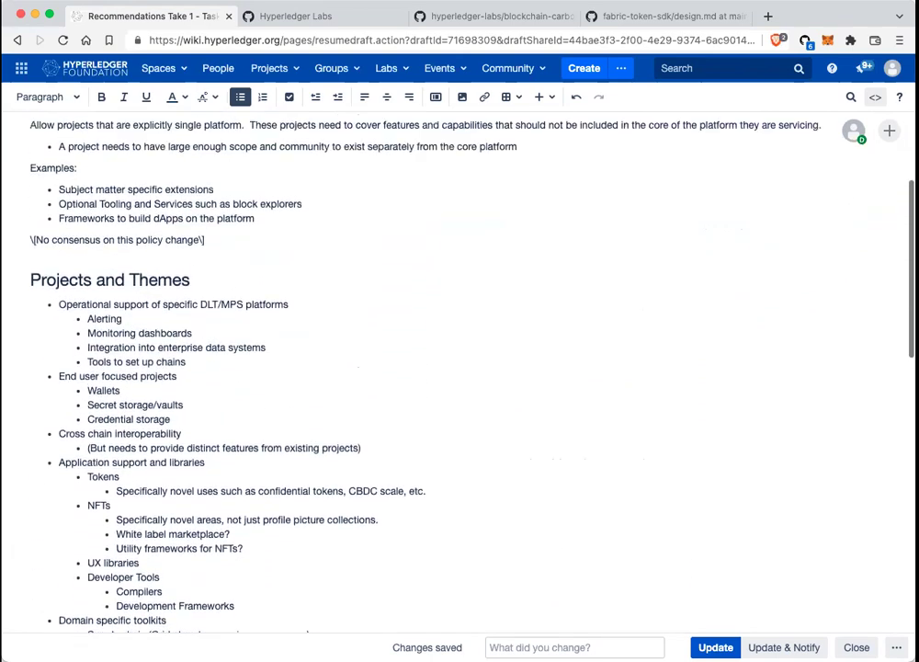
pyautogui.scroll(1, 459, 368)
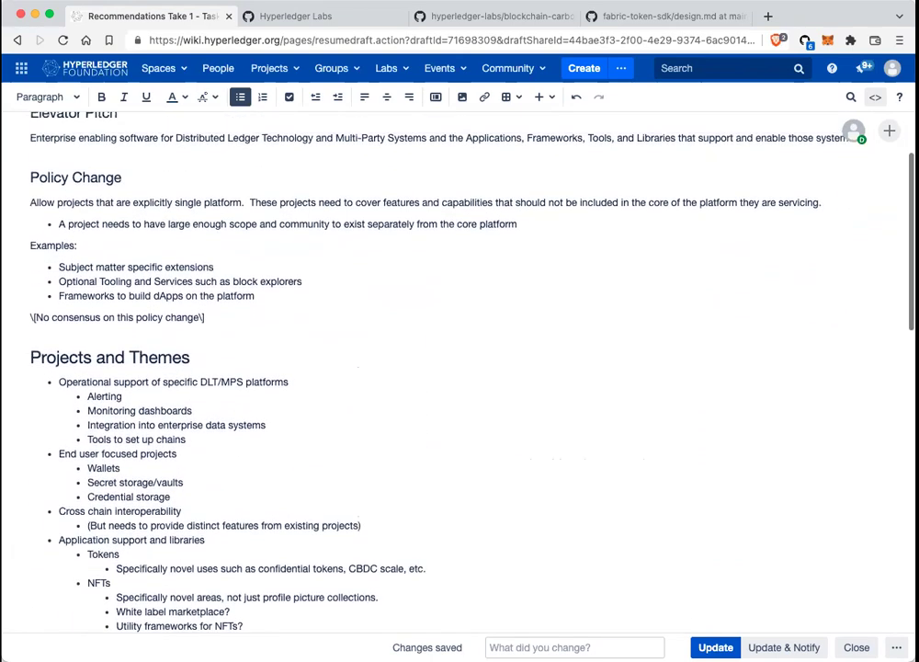
pyautogui.scroll(-2, 460, 368)
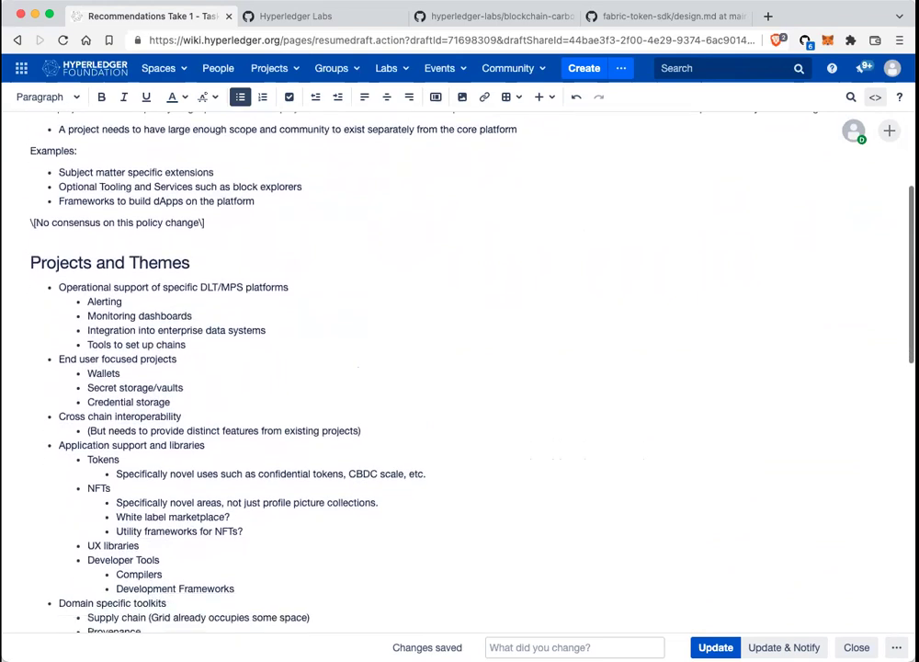
pyautogui.scroll(-3, 459, 368)
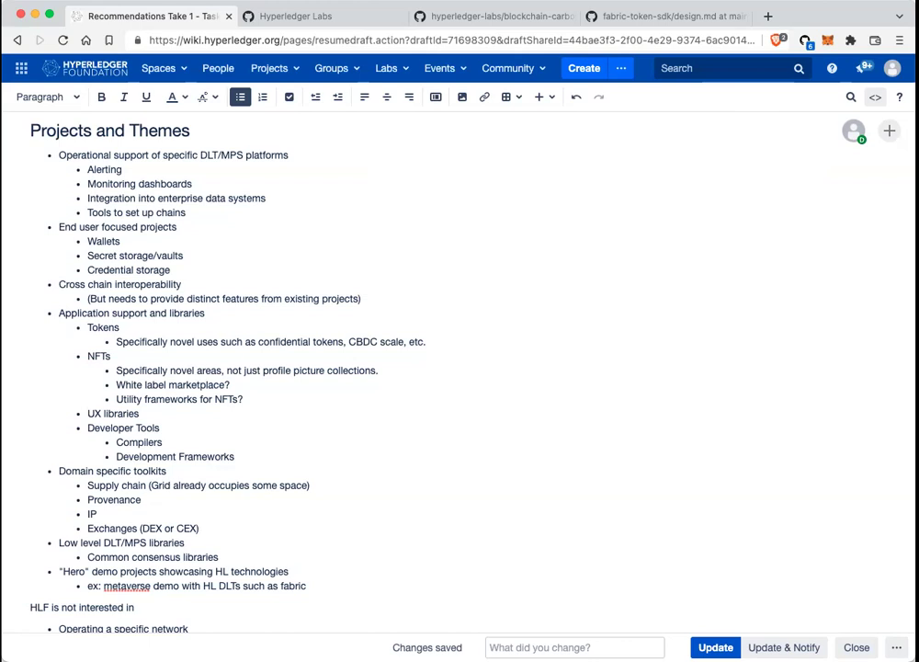
pyautogui.scroll(-5, 468, 416)
pyautogui.scroll(-6, 493, 428)
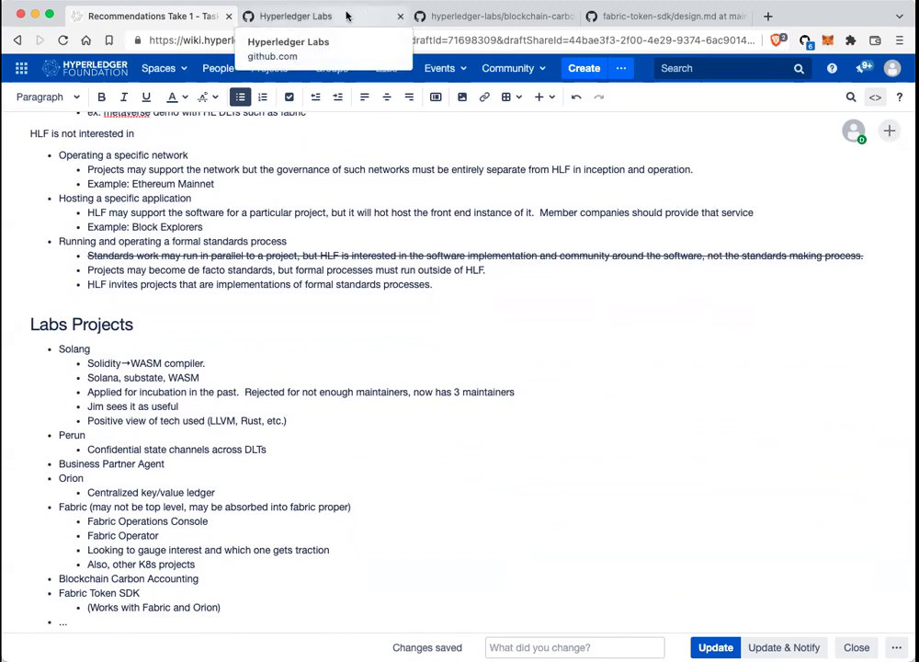
# Step: Switch to the Hyperledger Labs GitHub page and search its repositories for "perun"
pyautogui.click(347, 15)
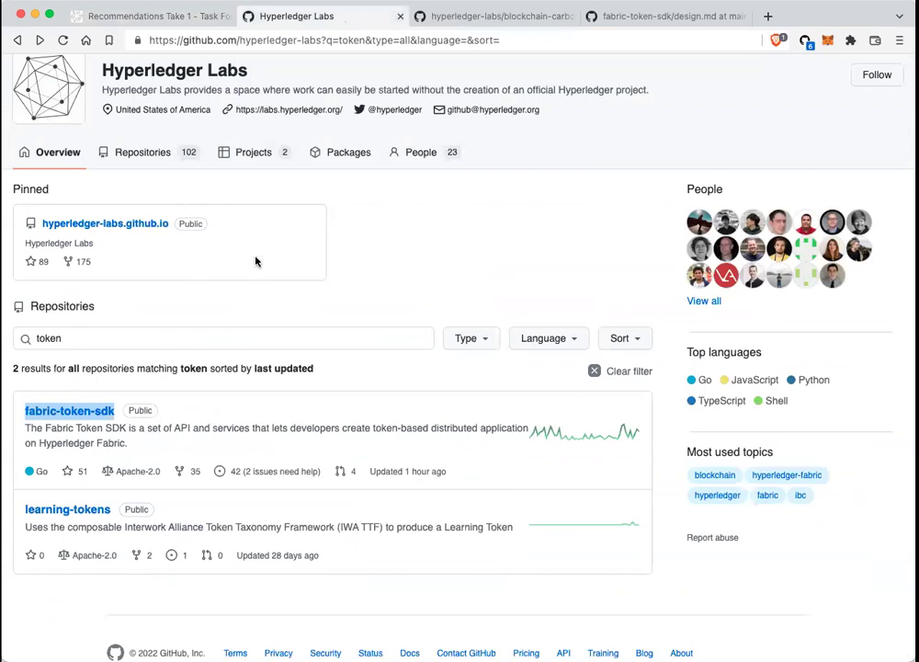
pyautogui.scroll(1, 258, 261)
pyautogui.doubleClick(161, 382)
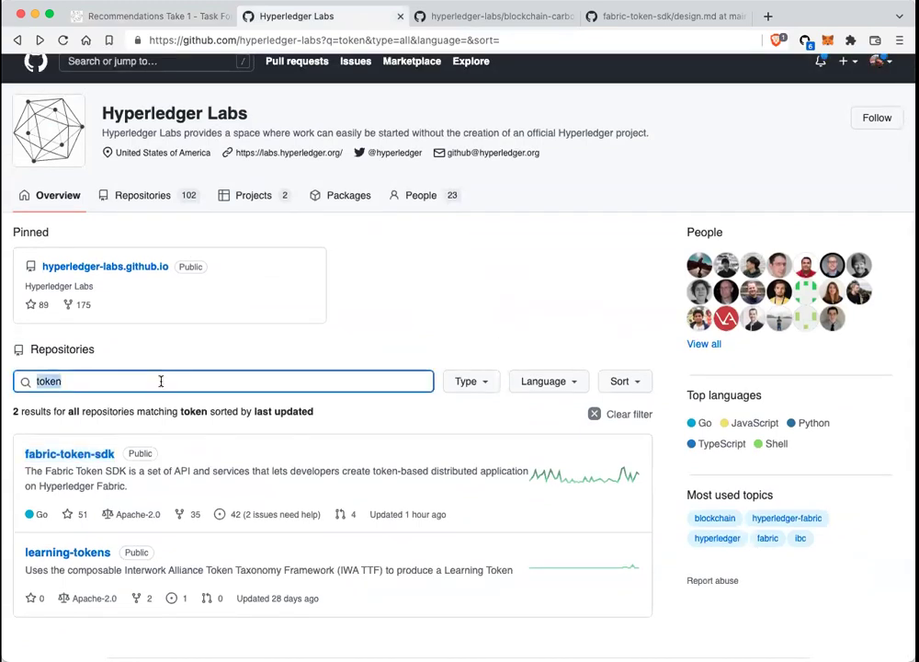
pyautogui.write('perun')
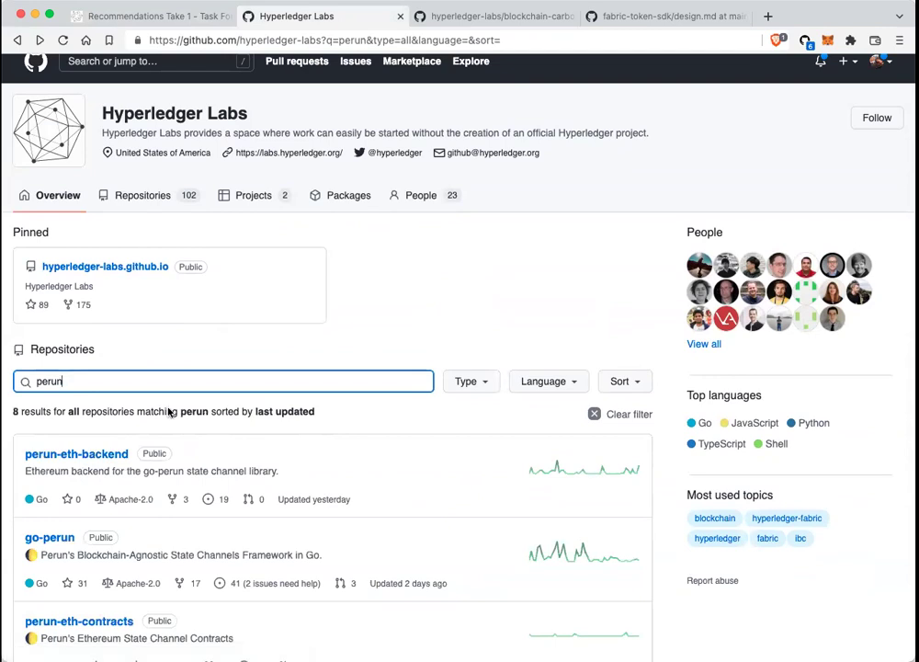
# Step: Open the go-perun and perun-eth-contracts repositories from the search results in separate tabs, and view go-perun
pyautogui.scroll(-2, 234, 505)
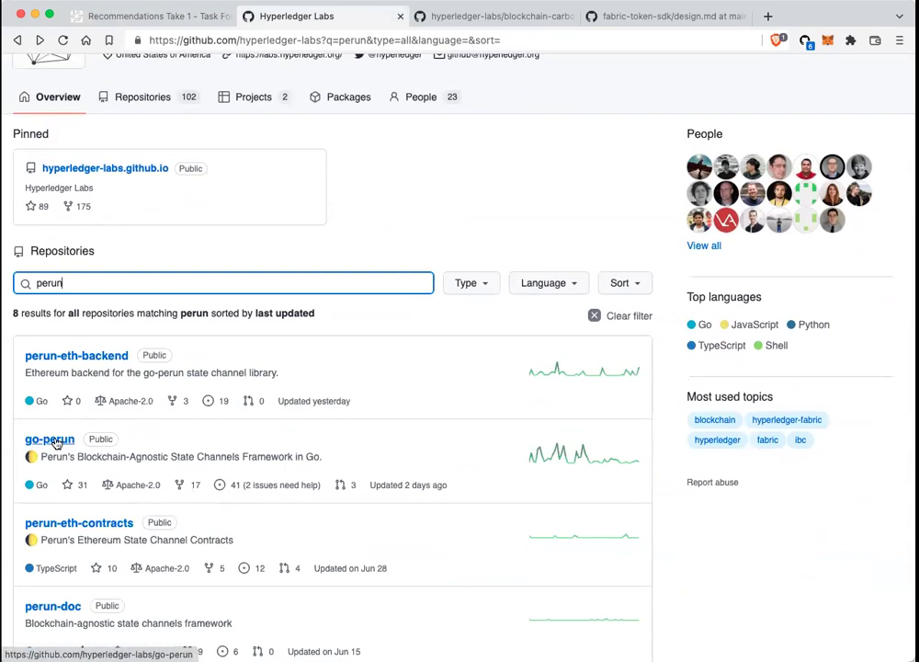
pyautogui.rightClick(56, 442)
pyautogui.click(98, 443)
pyautogui.rightClick(96, 521)
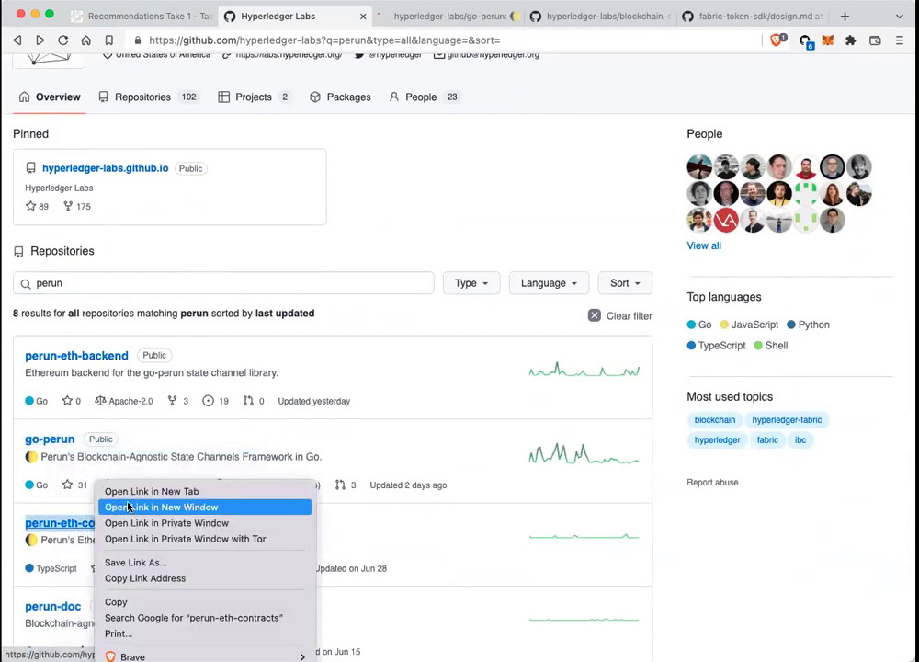
pyautogui.click(145, 496)
pyautogui.scroll(-2, 221, 567)
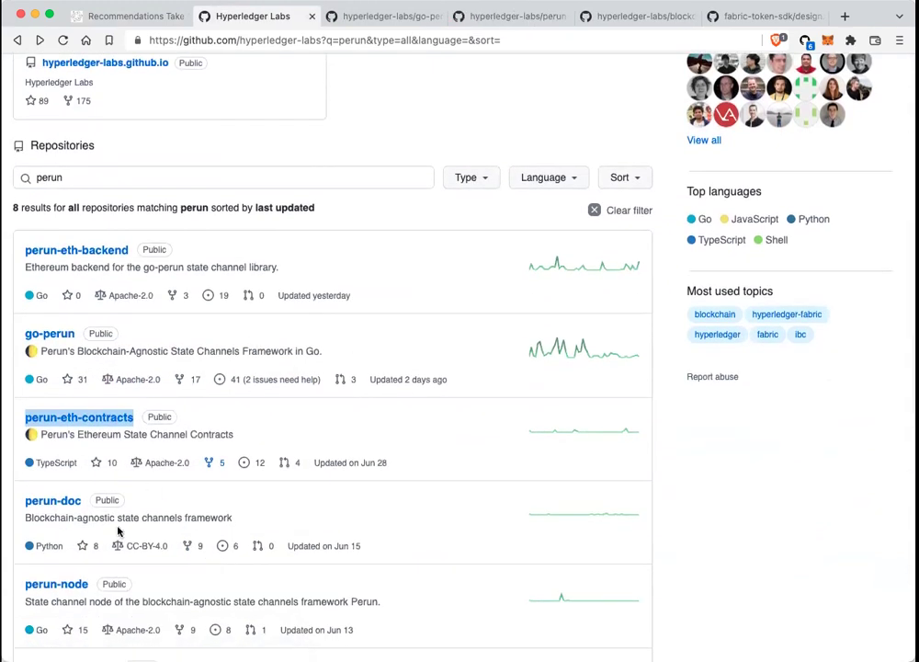
pyautogui.click(402, 17)
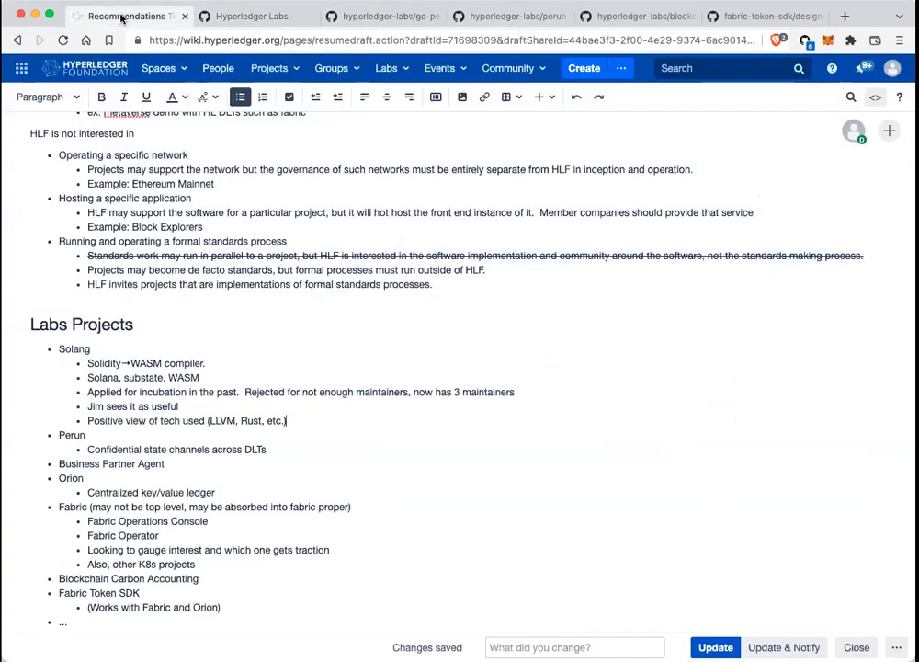
# Step: Return to the recommendations wiki draft and add the line "Non-Labs Projects" between the Weaver/Cactus example and "Elephant in the room"
pyautogui.click(122, 17)
pyautogui.scroll(-1, 435, 465)
pyautogui.scroll(-5, 435, 464)
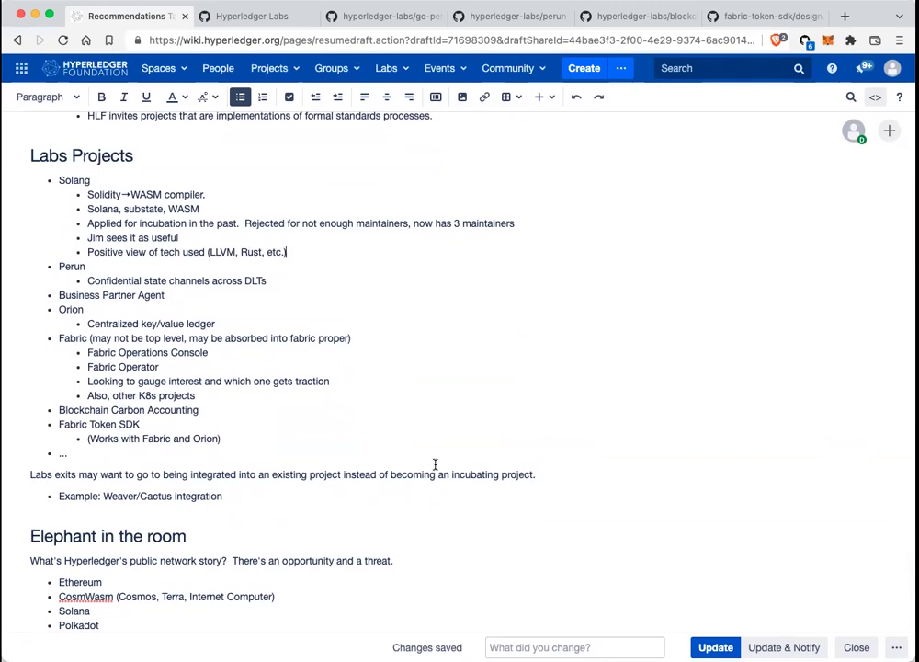
pyautogui.scroll(12, 435, 465)
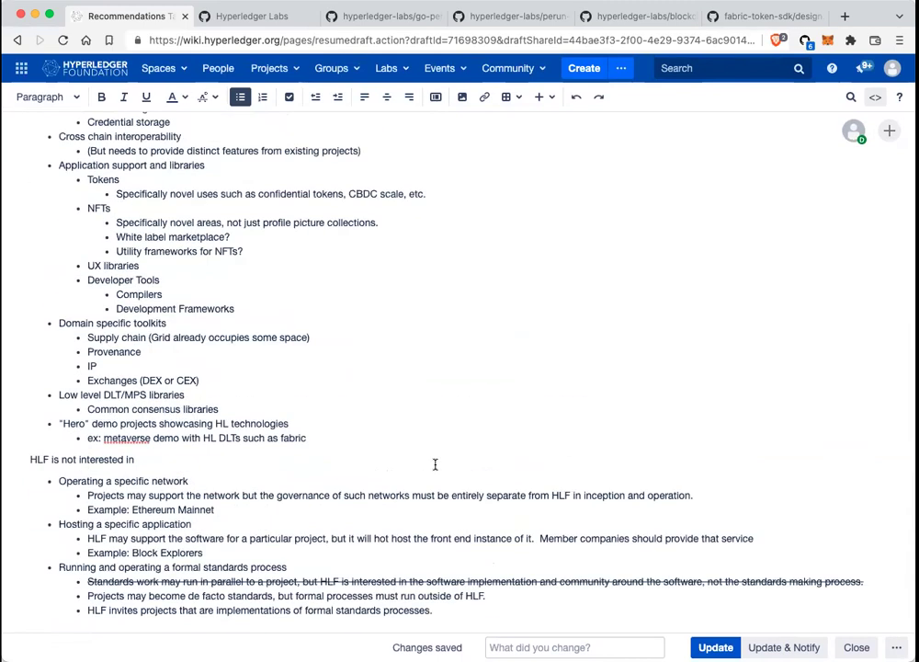
pyautogui.scroll(1, 435, 464)
pyautogui.scroll(-6, 435, 466)
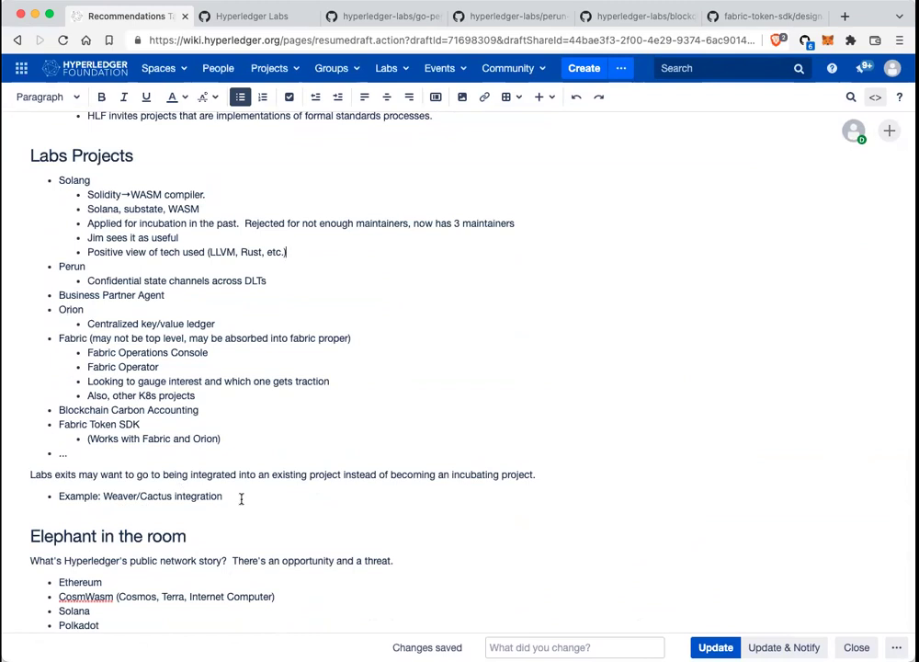
pyautogui.click(309, 522)
pyautogui.press('Return')
pyautogui.press('Return')
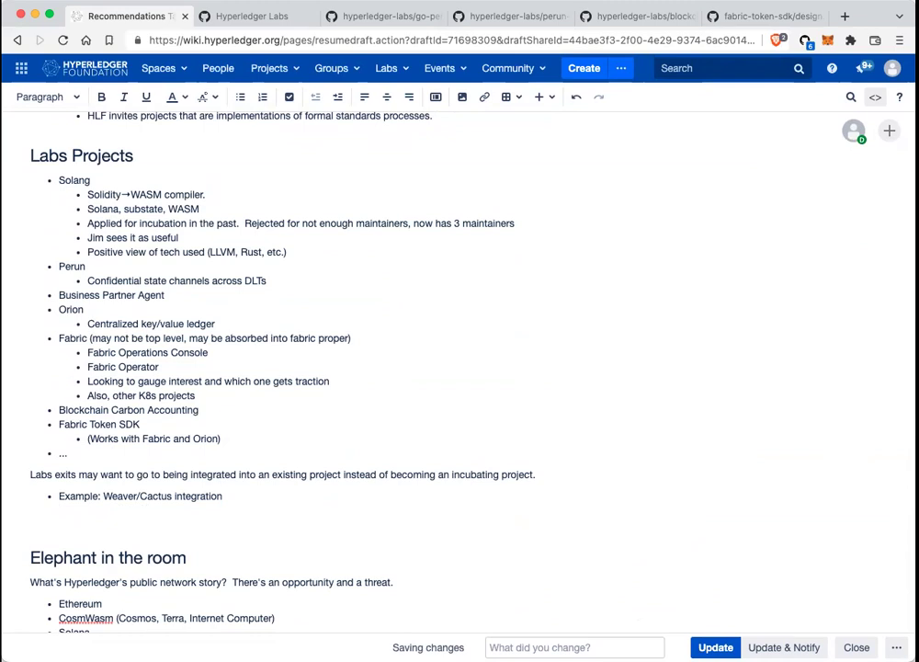
pyautogui.write('Non-Labs Projects')
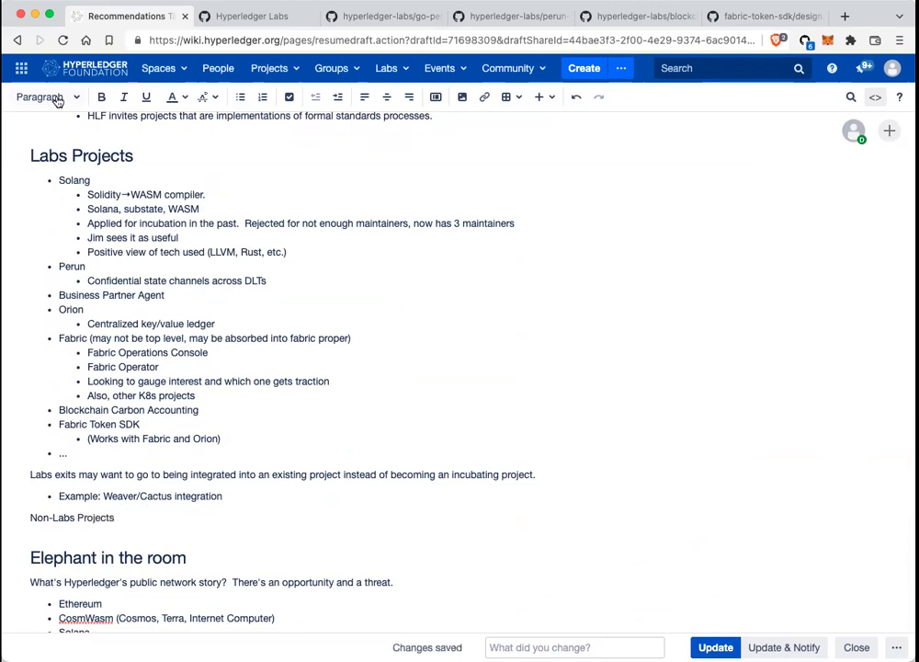
# Step: Format the "Non-Labs Projects" line as Heading 1
pyautogui.click(41, 96)
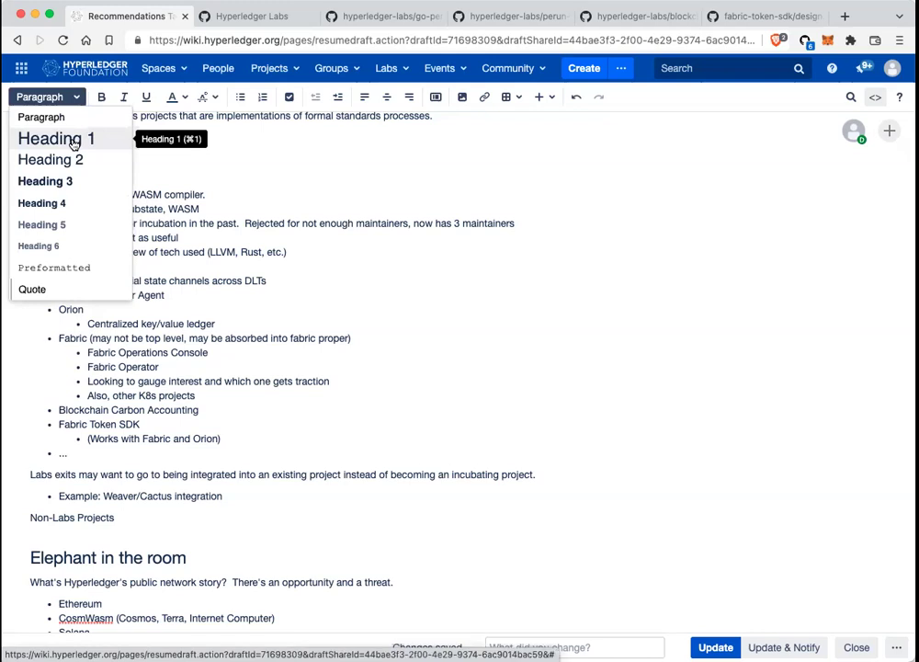
pyautogui.click(71, 160)
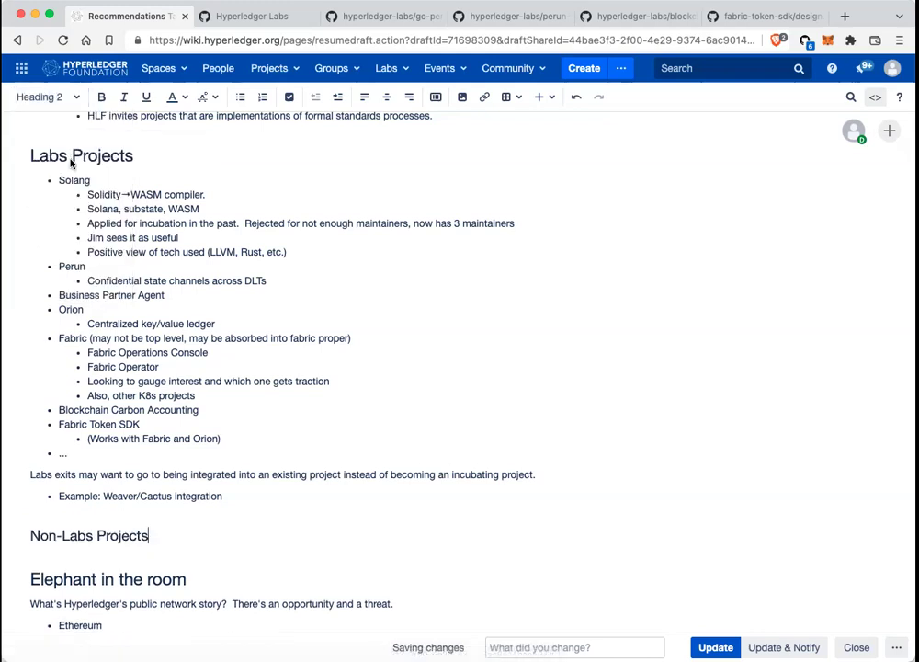
pyautogui.click(44, 96)
pyautogui.click(63, 139)
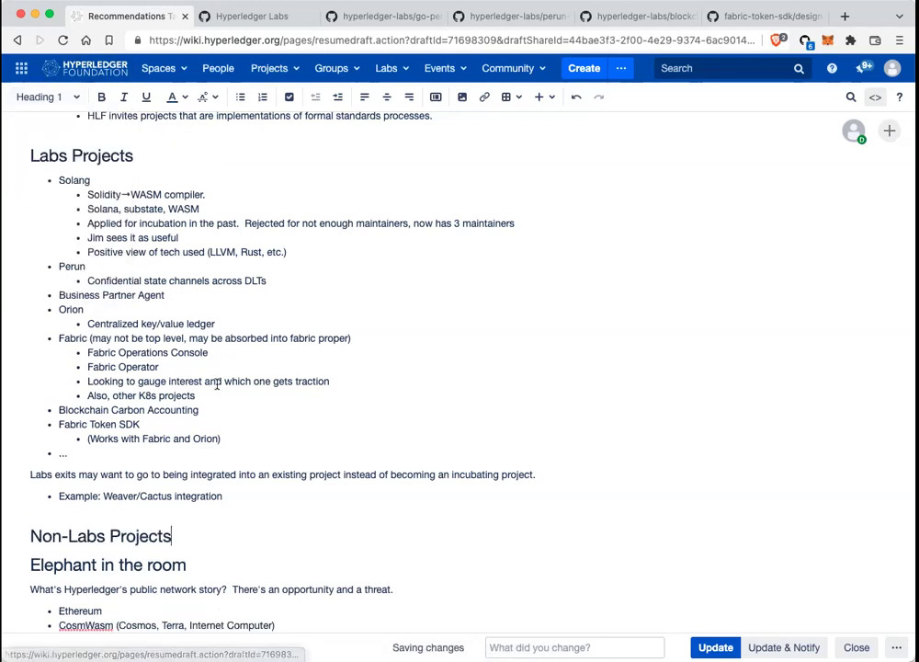
# Step: Start a bulleted list under Non-Labs Projects with the item "Generalized Rollup Solution for multiple DLTs"
pyautogui.press('Return')
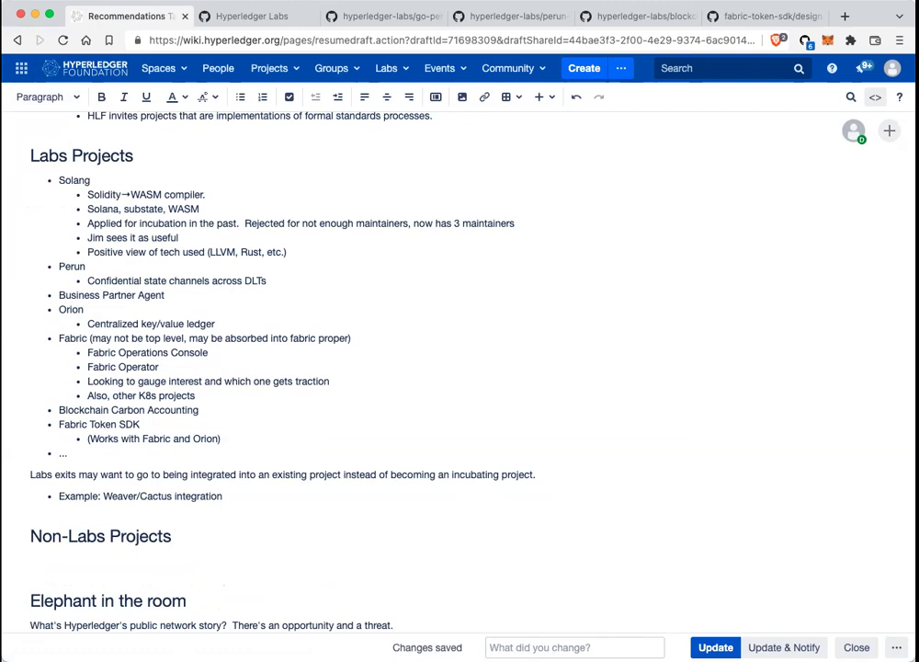
pyautogui.write('1')
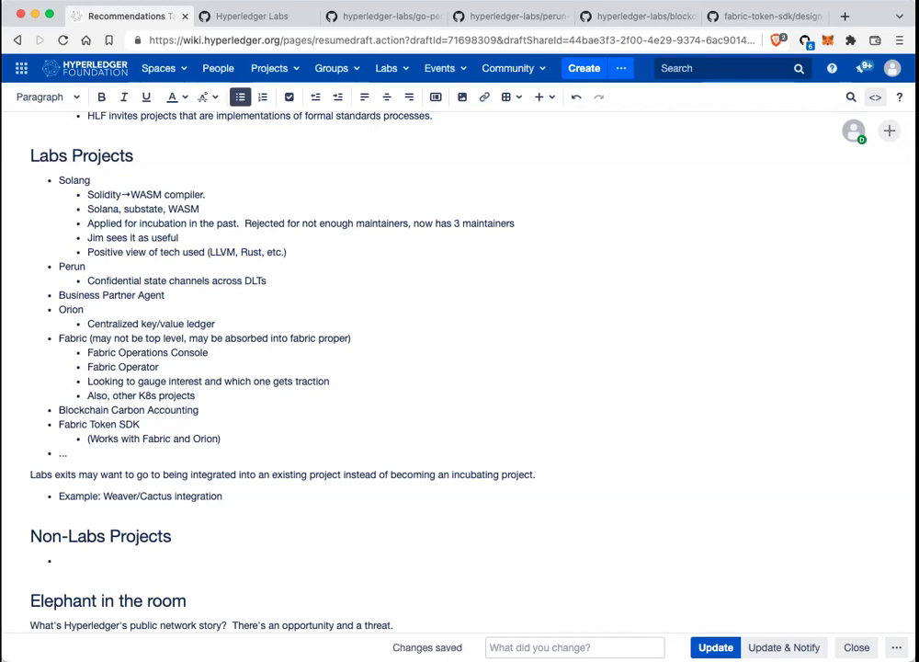
pyautogui.write(' Genera')
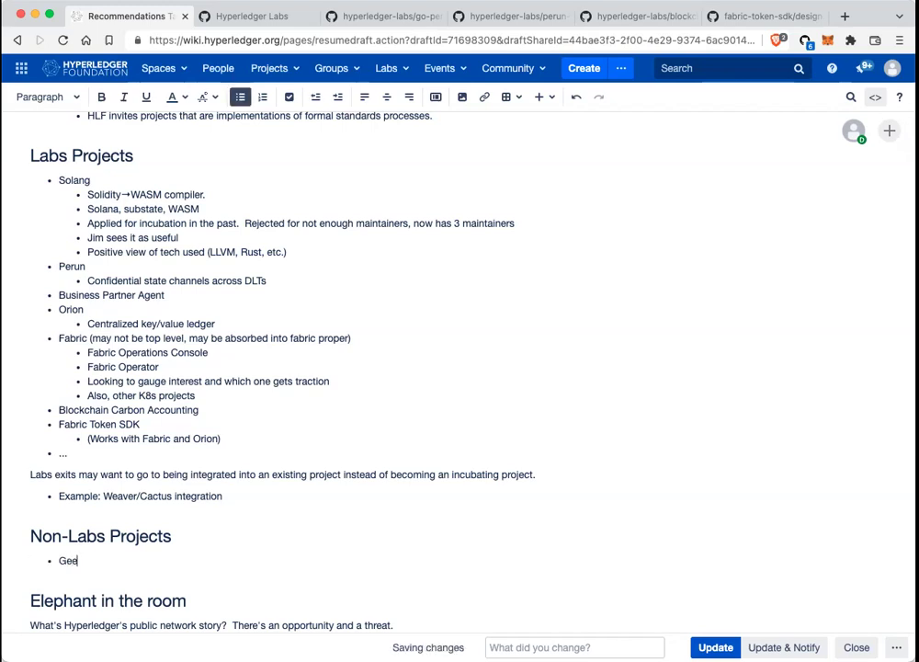
pyautogui.write('lized Rollup Soluti')
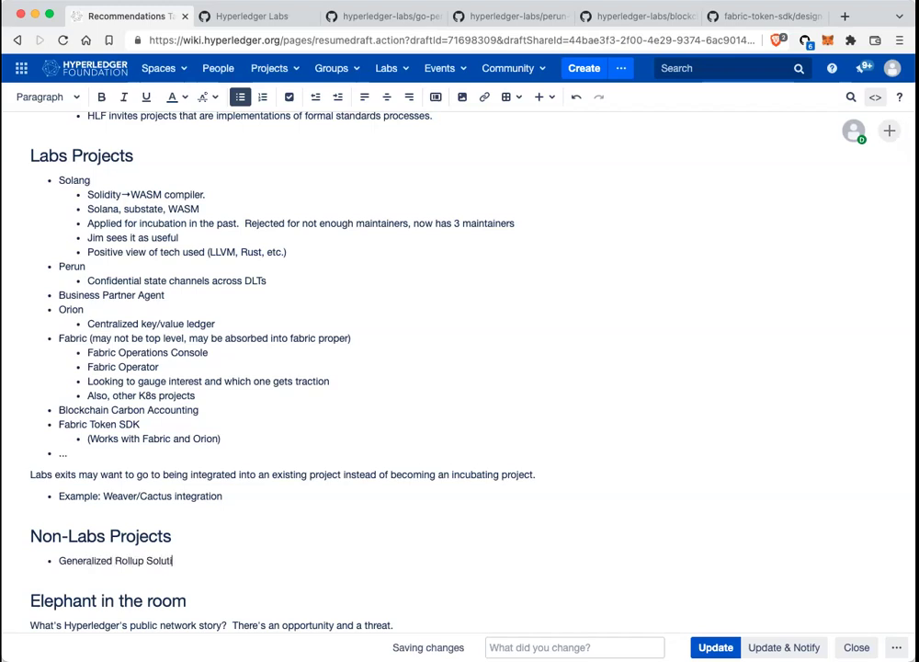
pyautogui.write('on for multiple DLTs')
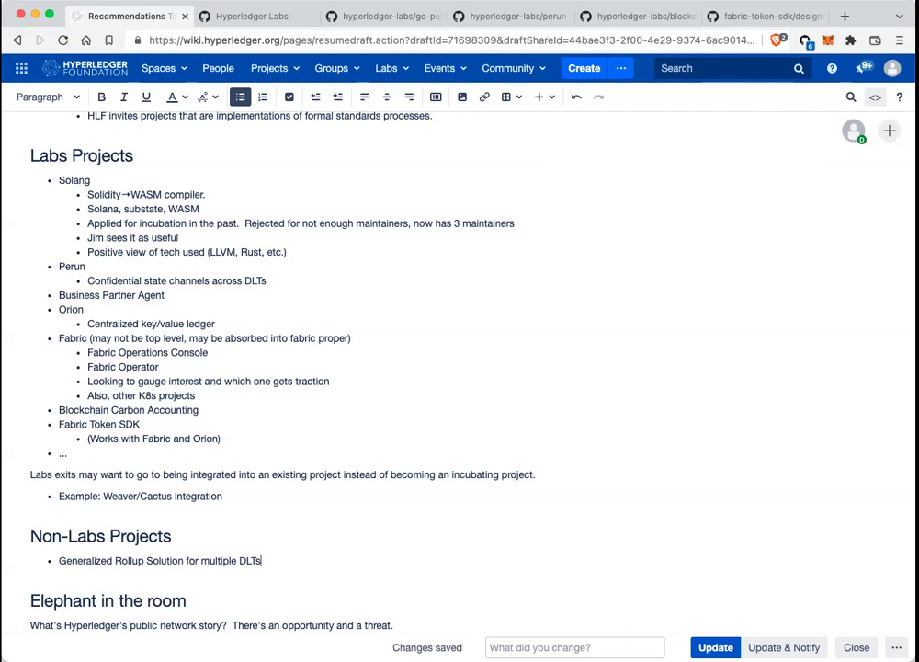
# Step: Add the sub-bullets "ZK Rollup" and "Non-ZK" under the Generalized Rollup Solution item
pyautogui.press('Return')
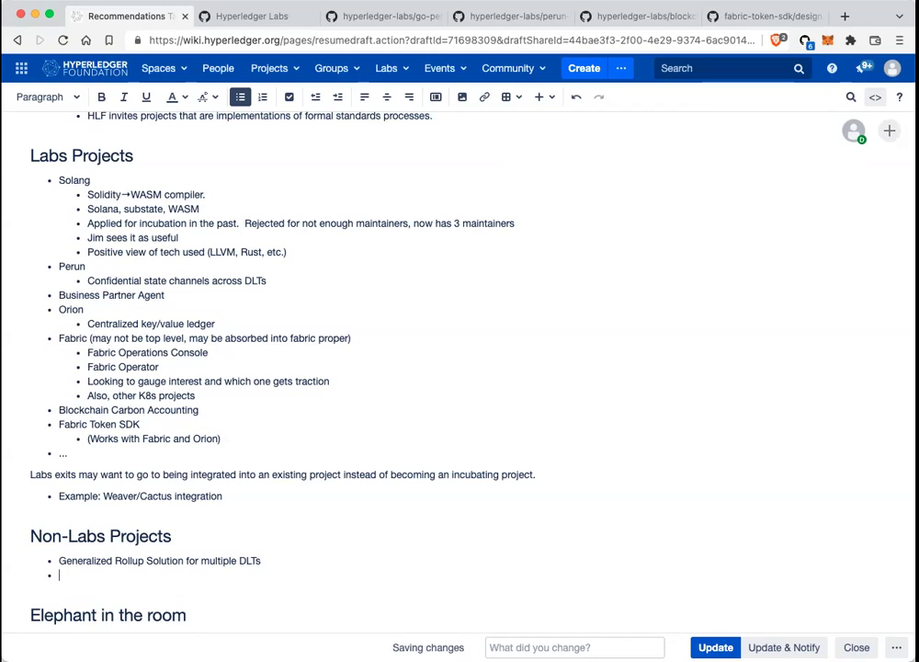
pyautogui.press('Tab')
pyautogui.write('ZK Rollup')
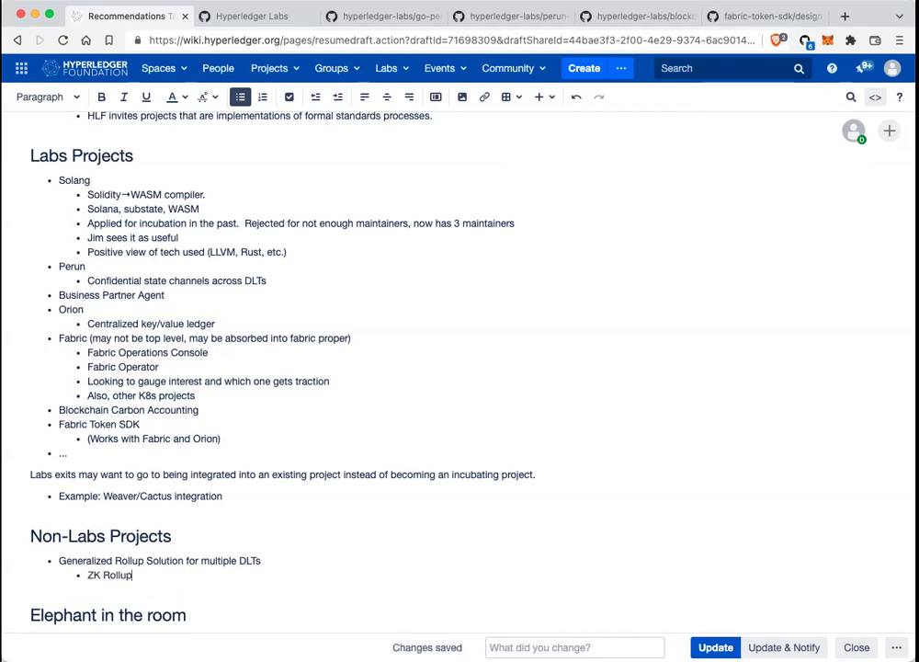
pyautogui.press('Return')
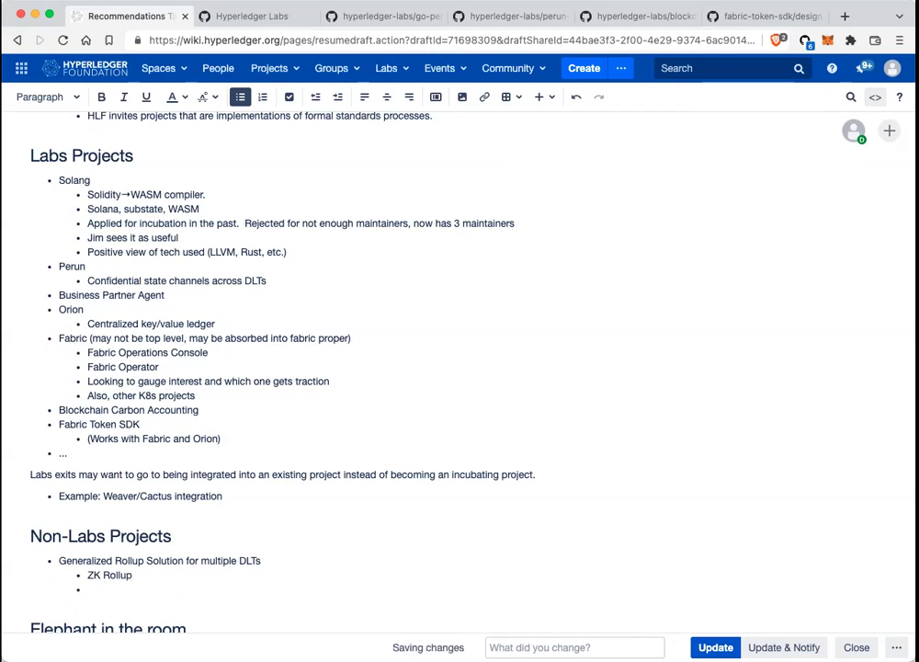
pyautogui.write('Non-')
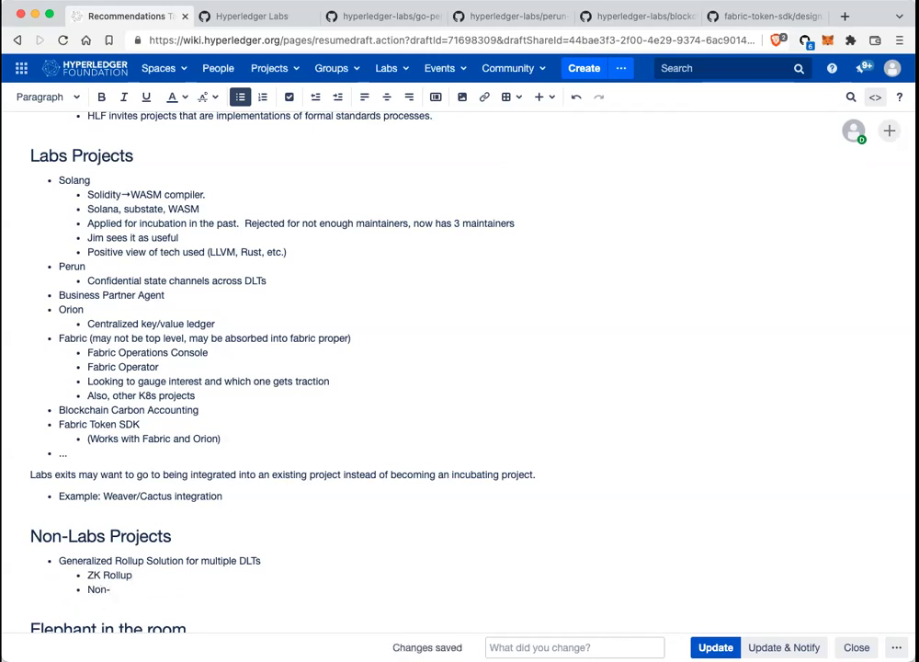
pyautogui.write('ZK')
# Step: Add the bullet "Nightfall?" with the sub-bullet "EY" at the end of the Non-Labs Projects list
pyautogui.scroll(3, 133, 301)
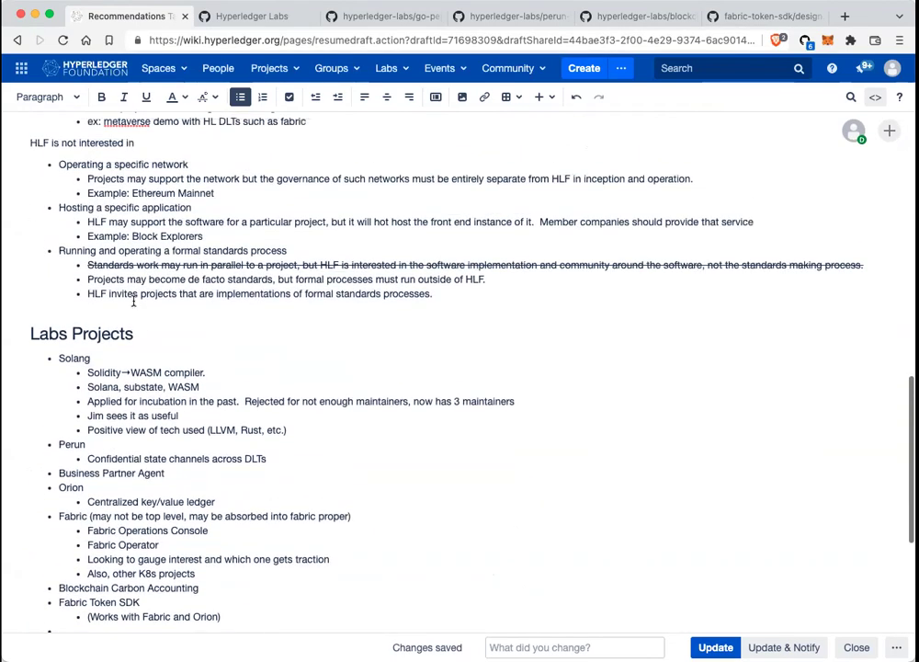
pyautogui.scroll(6, 133, 301)
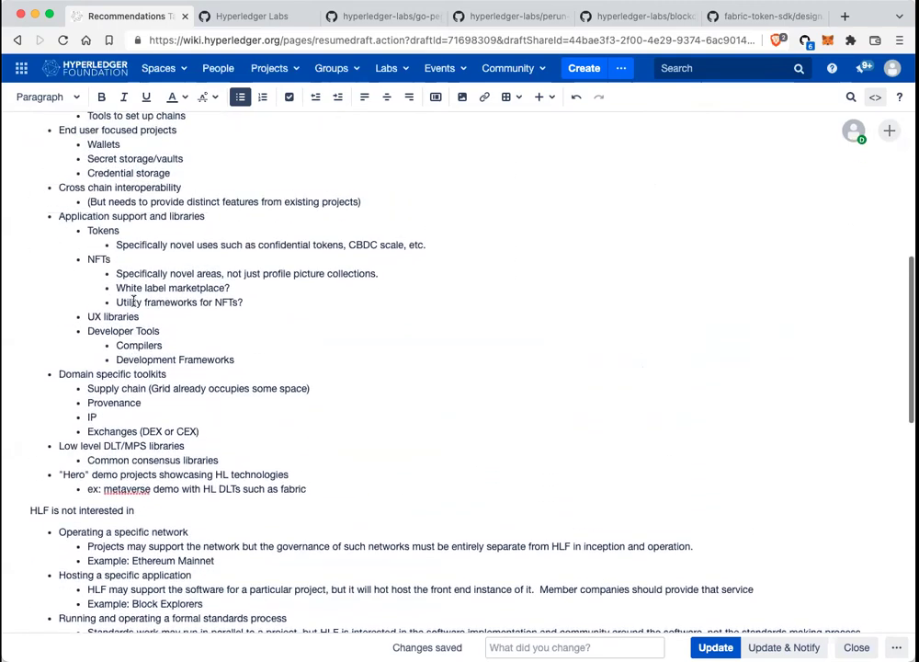
pyautogui.scroll(-15, 134, 300)
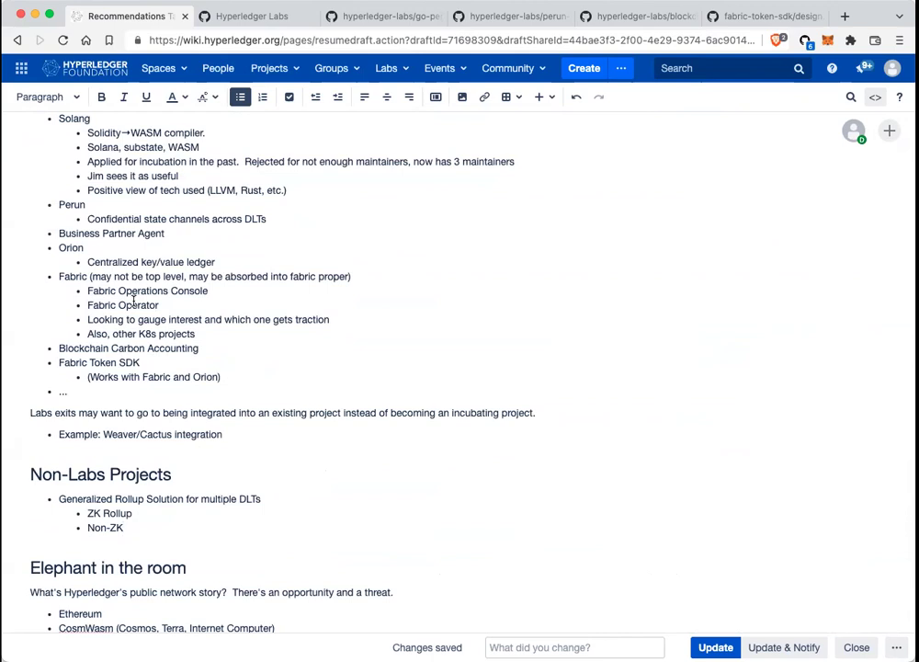
pyautogui.click(145, 523)
pyautogui.press('Return')
pyautogui.hotkey('shift', 'Tab')
pyautogui.write('Nightfall?')
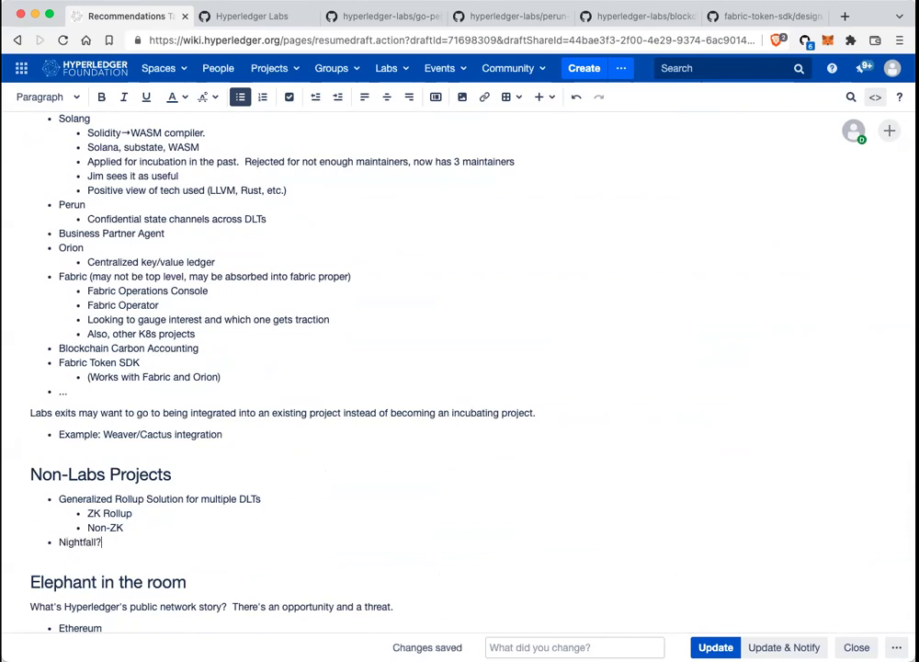
pyautogui.press('Return')
pyautogui.press('Tab')
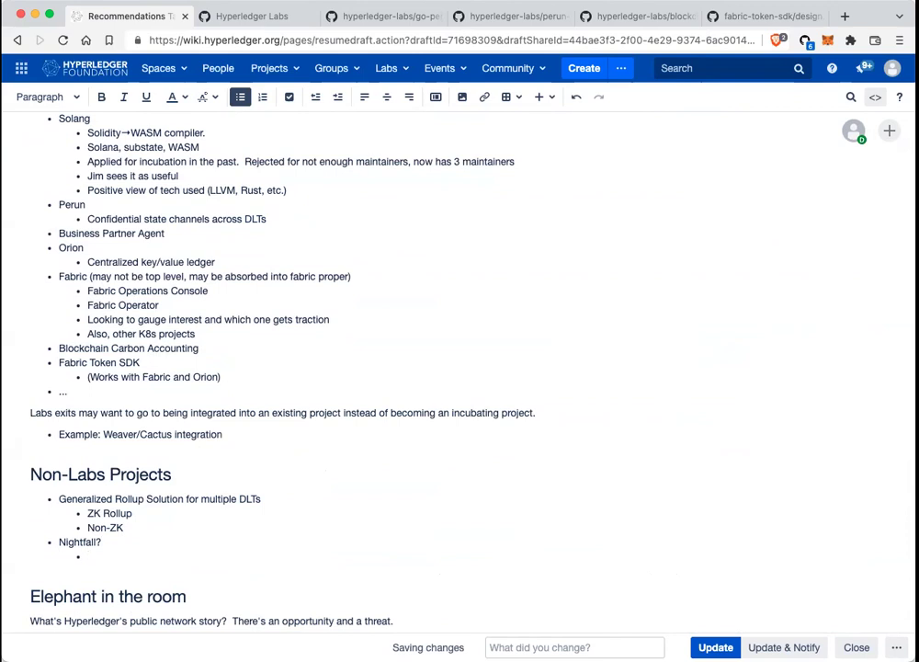
pyautogui.write('EY')
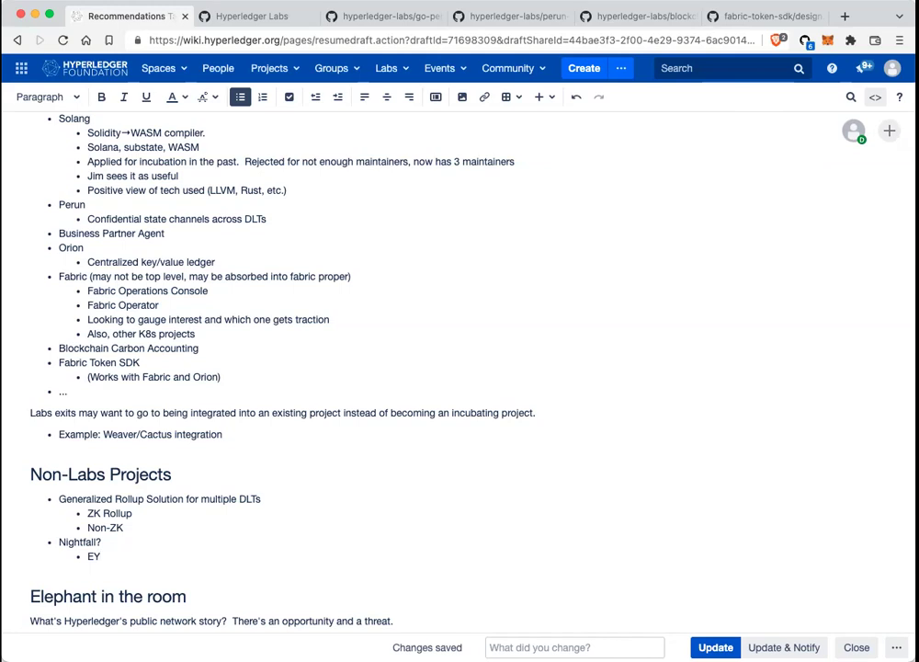
# Step: Add the bullet "Starkware as a member?" with the sub-bullet "Cairo" below the Nightfall item
pyautogui.press('Return')
pyautogui.hotkey('shift', 'Tab')
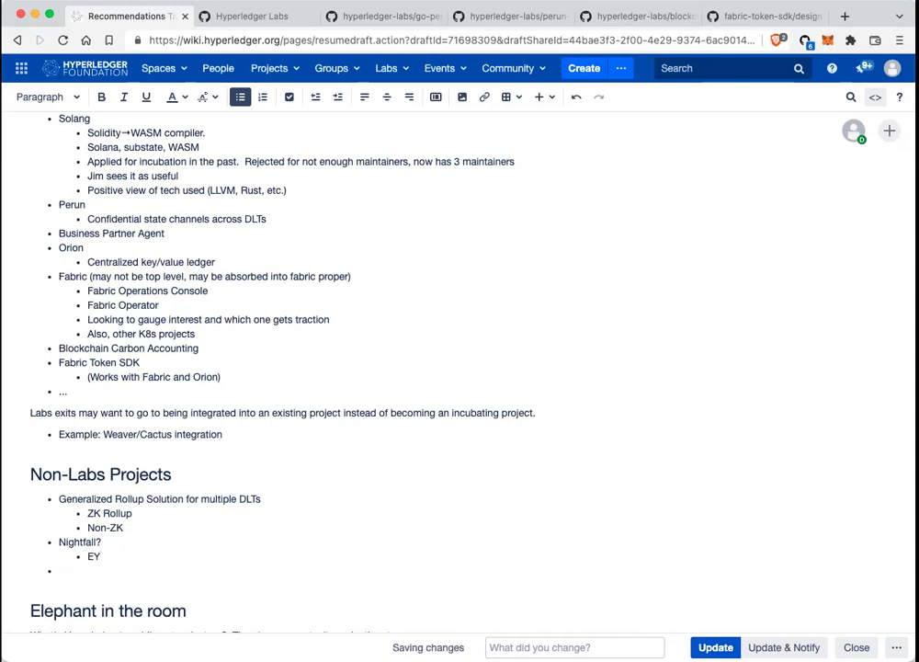
pyautogui.write('Starkware')
pyautogui.write('as a member?')
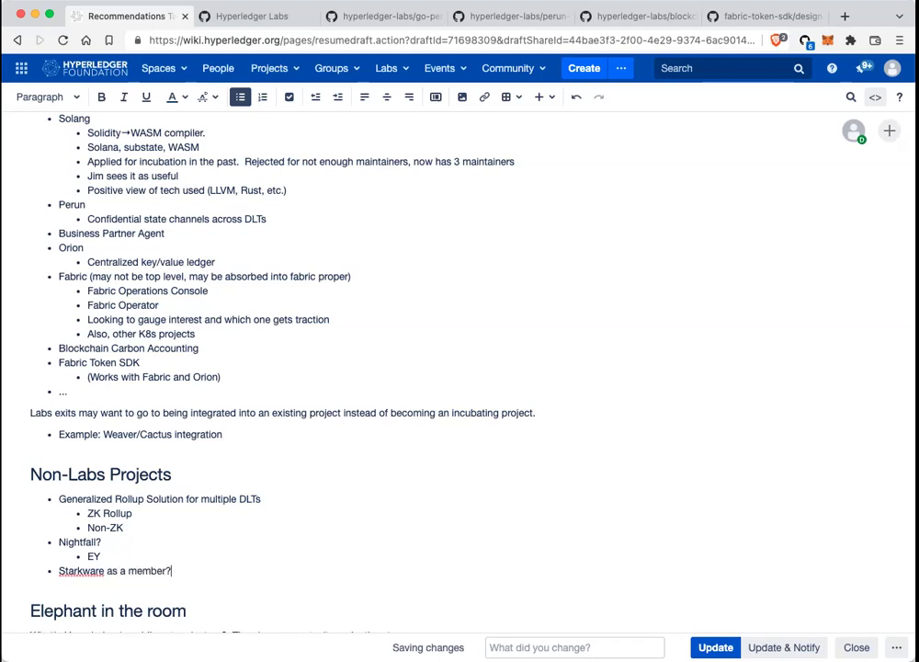
pyautogui.press('Return')
pyautogui.press('Tab')
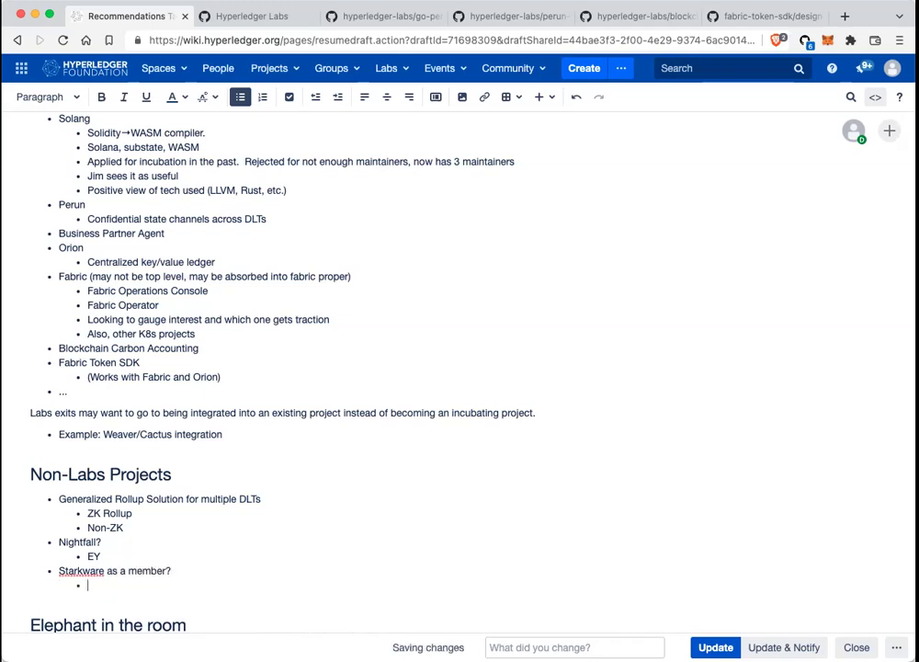
pyautogui.write('Cairo')
# Step: Add the bullet "Possible Members?" with the sub-bullet "Starkware" at the end of the Non-Labs Projects list
pyautogui.press('Return')
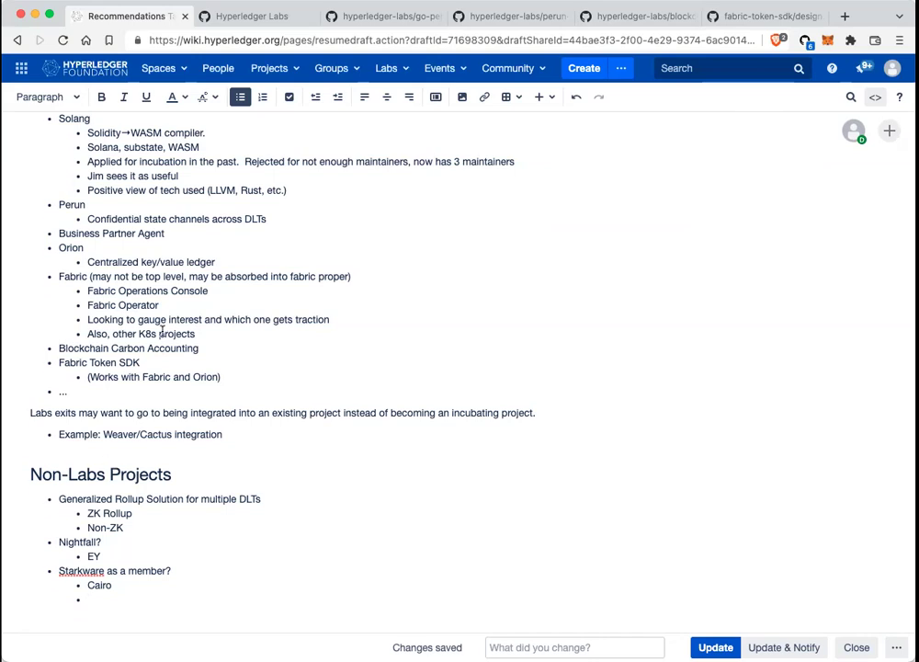
pyautogui.scroll(1, 147, 304)
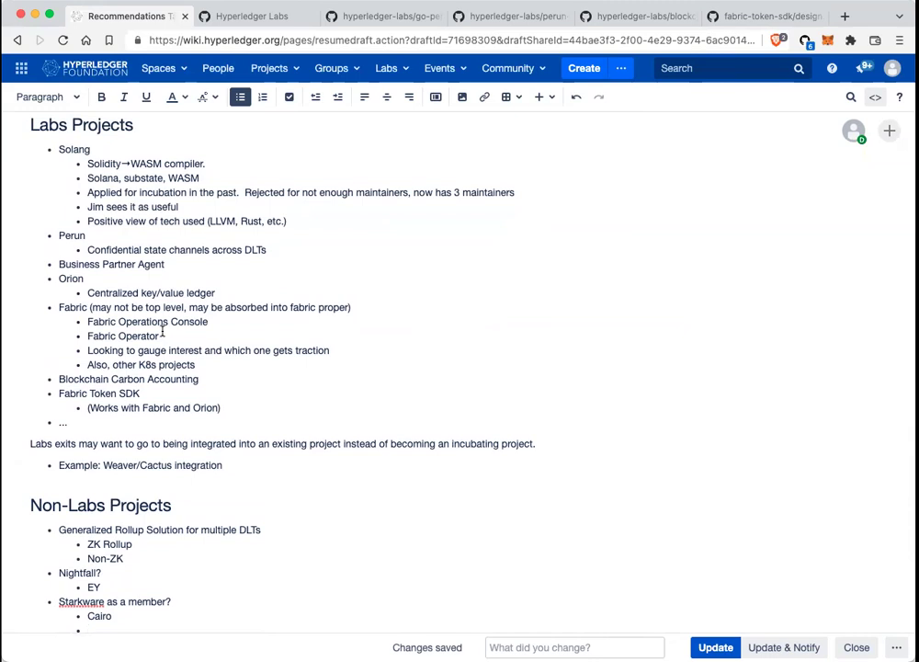
pyautogui.scroll(-3, 163, 333)
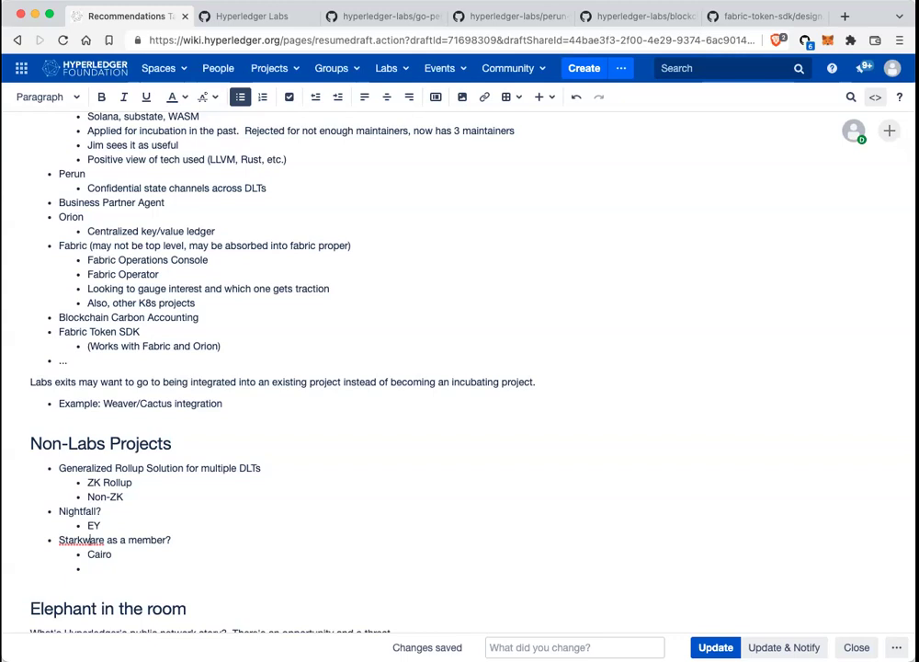
pyautogui.hotkey('shift', 'Tab')
pyautogui.write('Possible Members?')
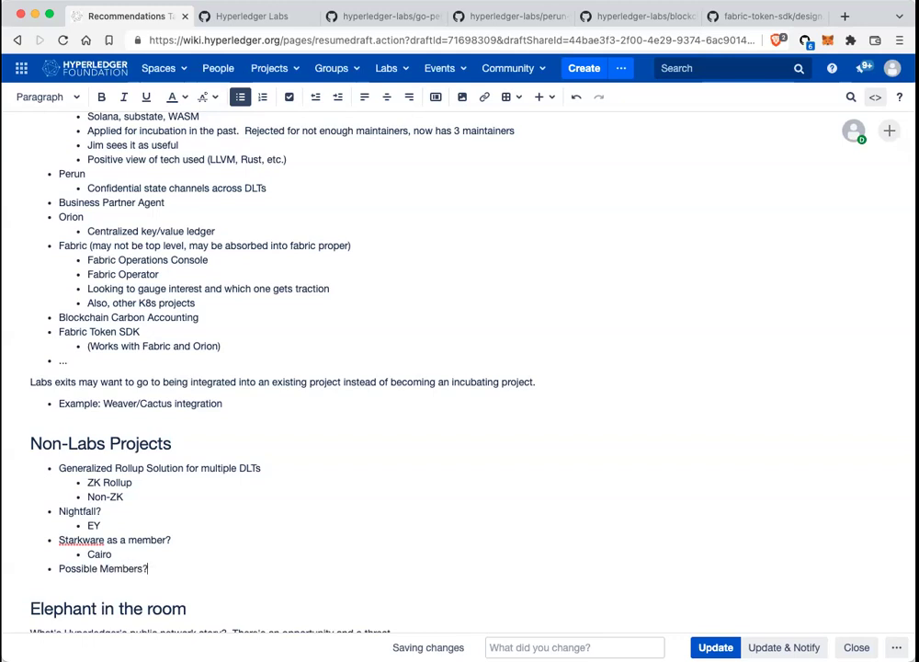
pyautogui.press('Return')
pyautogui.press('Tab')
pyautogui.write('Starkware')
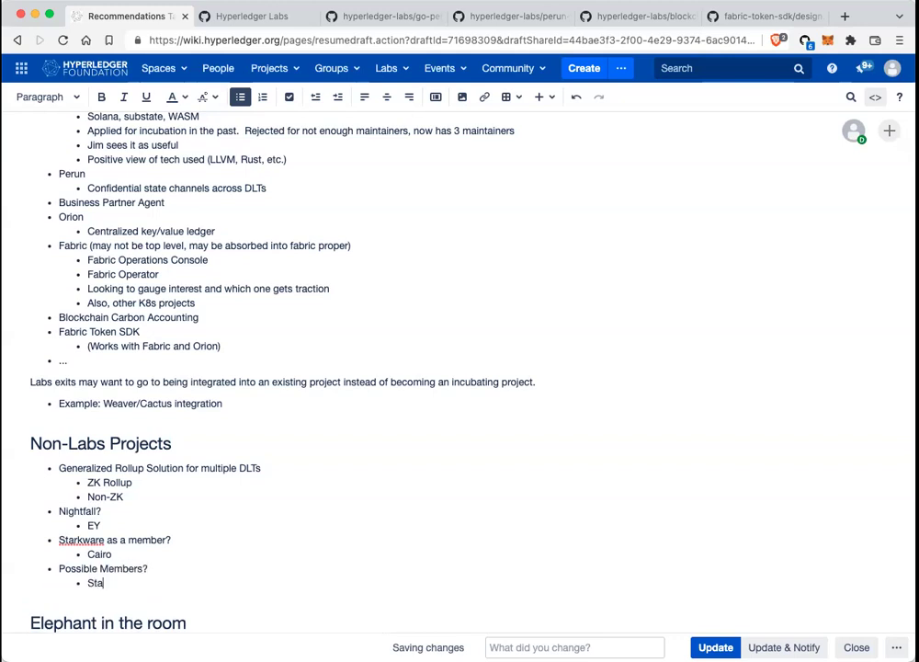
# Step: Remove the word "Starkware" from the "Starkware as a member?" bullet in the Non-Labs Projects list
pyautogui.press('Up')
pyautogui.press('Up')
pyautogui.hotkey('alt', 'Left')
pyautogui.hotkey('alt', 'Left')
pyautogui.hotkey('shift', 'alt', 'Left')
pyautogui.press('BackSpace')
# Step: Add the sub-bullet "Polygon?" below Starkware under the "Possible Members?" item
pyautogui.press('Down')
pyautogui.press('Down')
pyautogui.press('Down')
pyautogui.scroll(-2, 460, 368)
pyautogui.press('Return')
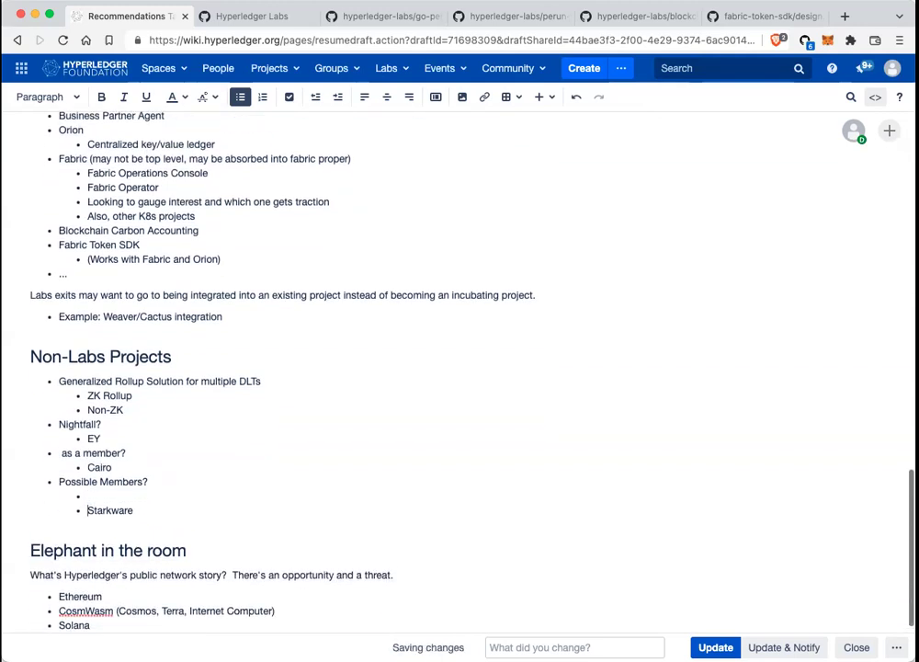
pyautogui.press('Up')
pyautogui.press('Delete')
pyautogui.press('super+Right')
pyautogui.press('Return')
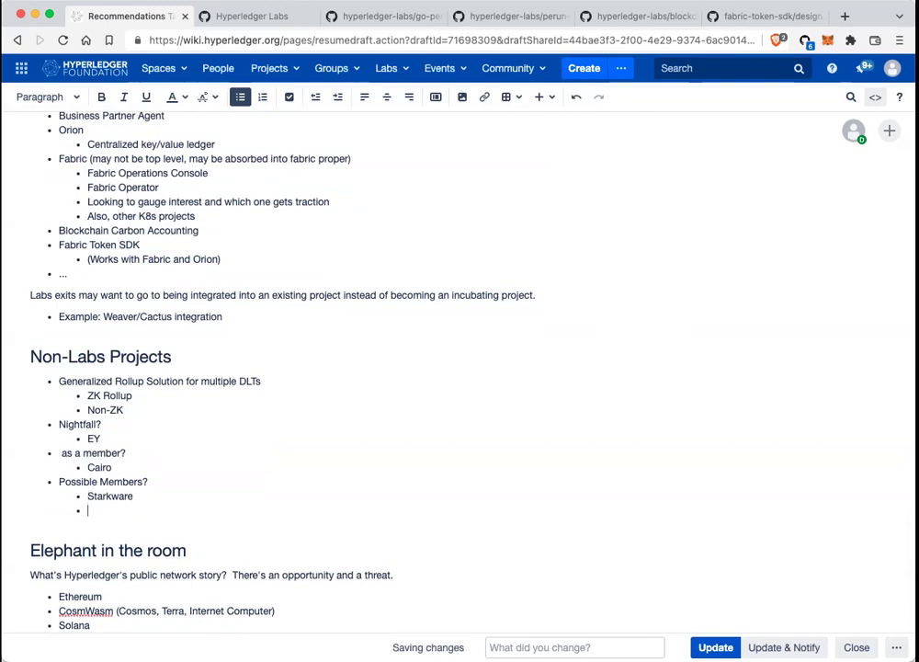
pyautogui.write('Polygon?')
# Step: Cut the leftover "as a member?" bullet together with its Cairo sub-bullet from the Non-Labs Projects list
pyautogui.press('Up')
pyautogui.press('Up')
pyautogui.press('Up')
pyautogui.press('Up')
pyautogui.press('Home')
pyautogui.press('super+Left')
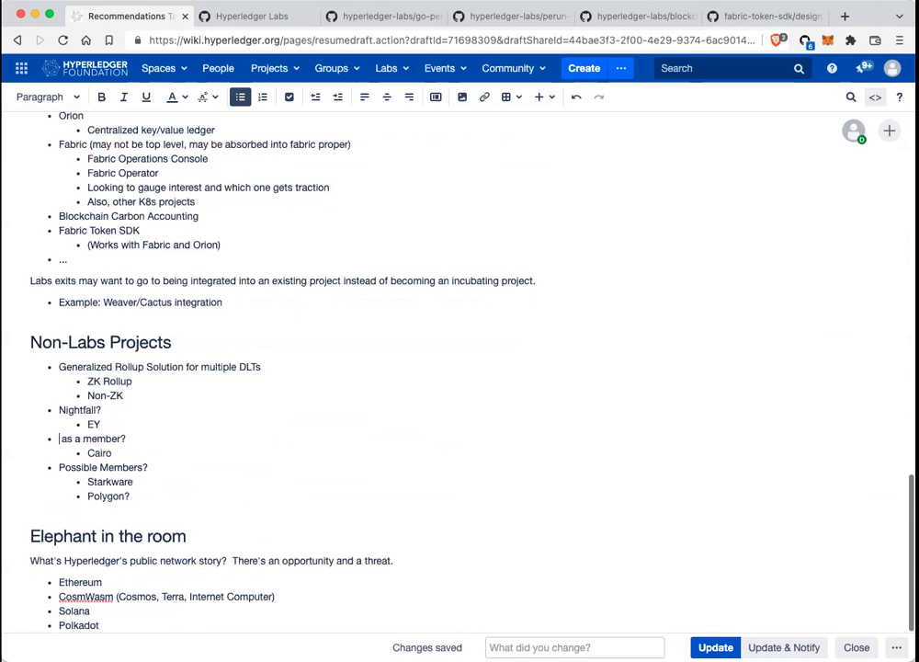
pyautogui.press('shift+super+Right')
pyautogui.hotkey('shift', 'Down')
pyautogui.press('super+x')
# Step: Add the sub-bullet "Cairo (see Starkware)" below Non-ZK under the Generalized Rollup Solution item
pyautogui.press('Up')
pyautogui.press('Up')
pyautogui.press('Up')
pyautogui.press('super+Right')
pyautogui.press('Return')
pyautogui.write('Cairo (')
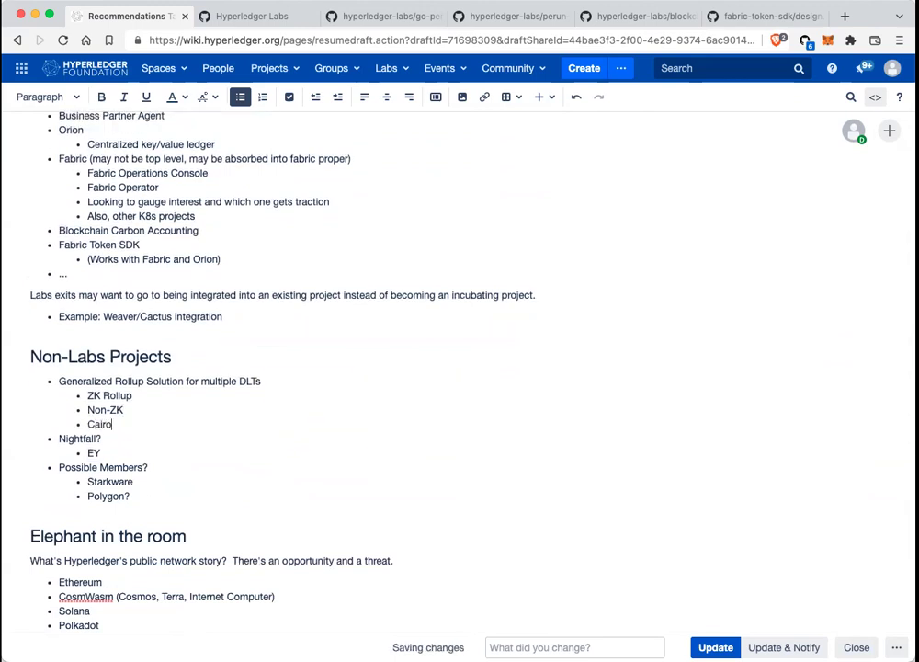
pyautogui.write('see starkware)')
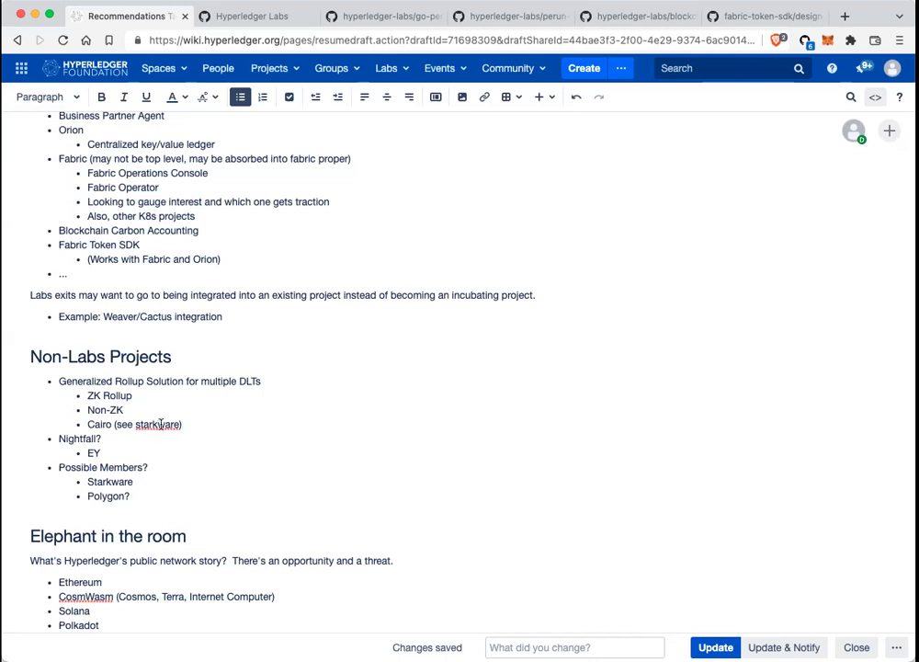
pyautogui.doubleClick(148, 421)
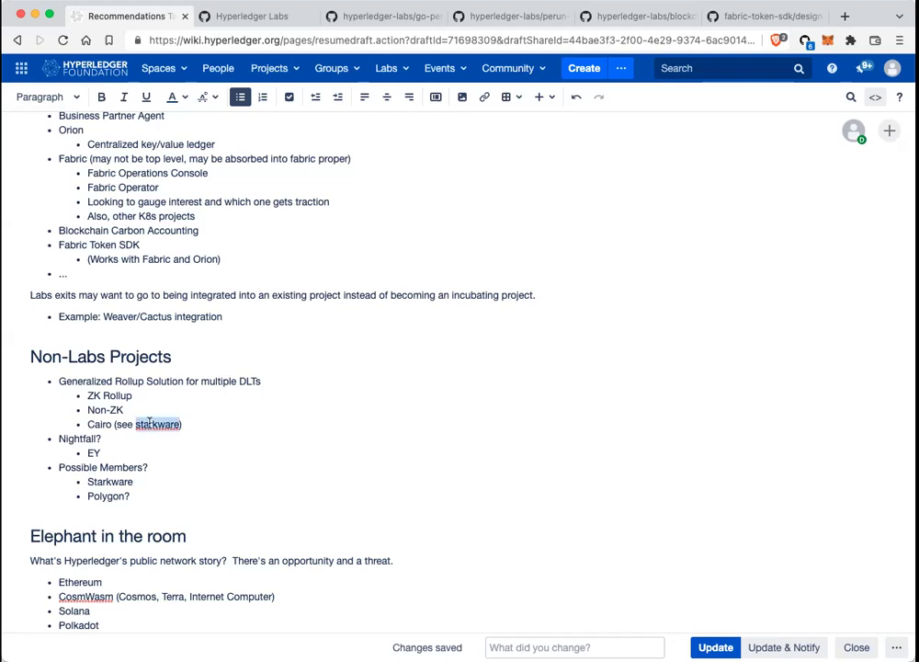
pyautogui.write('Starkware')
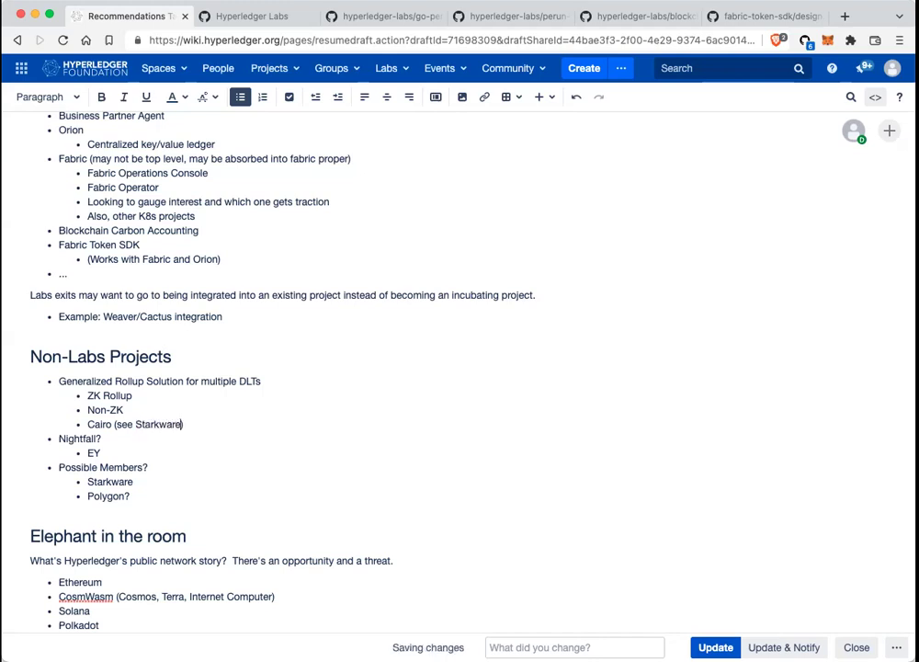
# Step: Insert the sub-bullet "ZK^2 Rollup (ZK proofs with built in privacy)" between the Non-ZK and Cairo sub-bullets
pyautogui.press('Up')
pyautogui.press('Up')
pyautogui.press('Down')
pyautogui.press('Down')
pyautogui.press('Up')
pyautogui.press('Up')
pyautogui.press('Down')
pyautogui.press('Return')
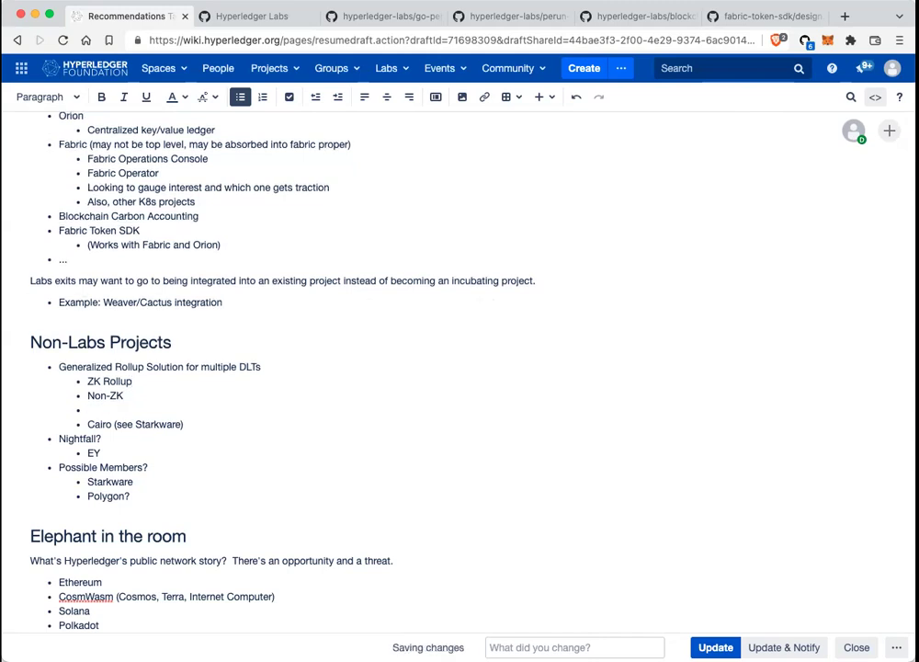
pyautogui.write('Z^2 Rollup (')
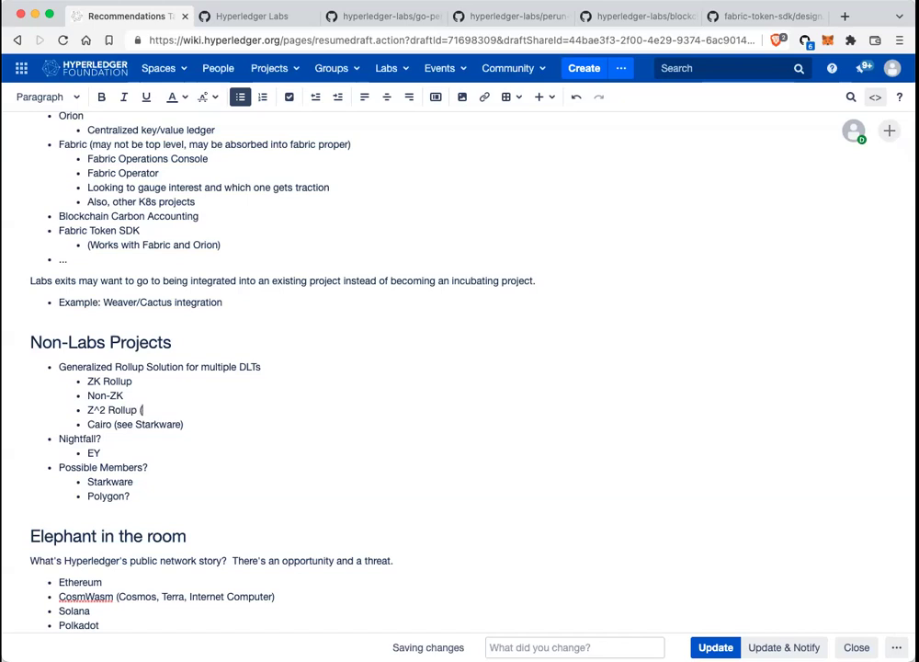
pyautogui.write('X')
pyautogui.press('BackSpace')
pyautogui.write('Z')
pyautogui.press('Left')
pyautogui.press('Left')
pyautogui.press('Left')
pyautogui.press('Left')
pyautogui.press('Left')
pyautogui.press('Left')
pyautogui.press('Left')
pyautogui.press('Left')
pyautogui.press('Left')
pyautogui.press('Left')
pyautogui.press('Left')
pyautogui.press('Left')
pyautogui.write('K')
pyautogui.press('End')
pyautogui.write('K proof s')
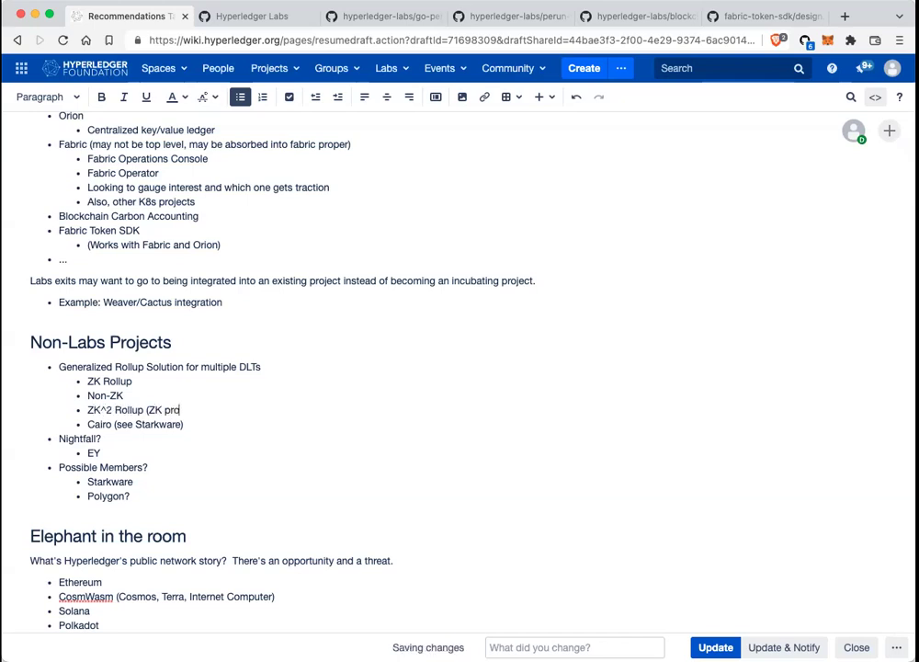
pyautogui.press('BackSpace')
pyautogui.press('BackSpace')
pyautogui.write('s with built in priv')
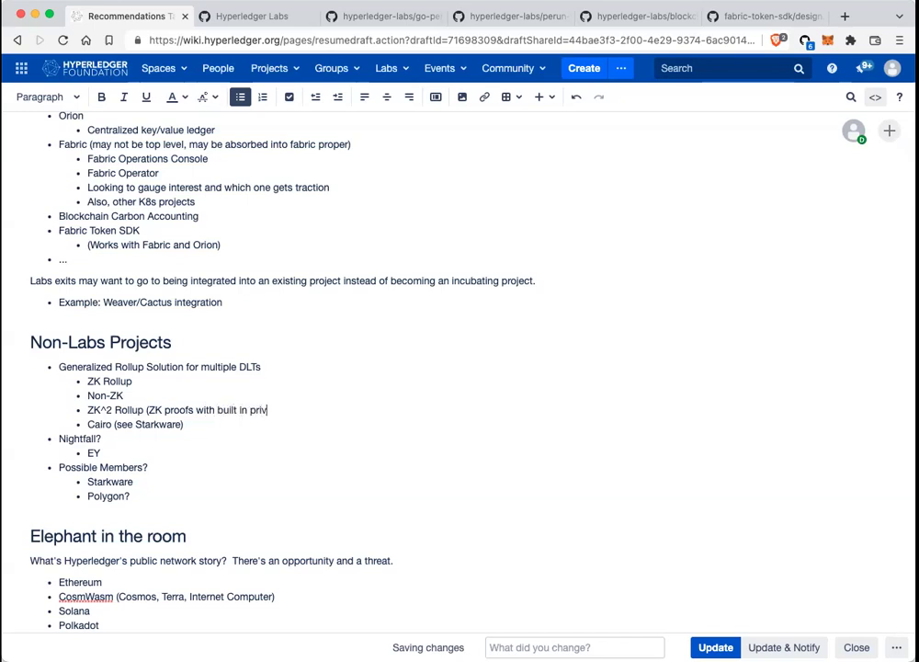
pyautogui.write('acy)')
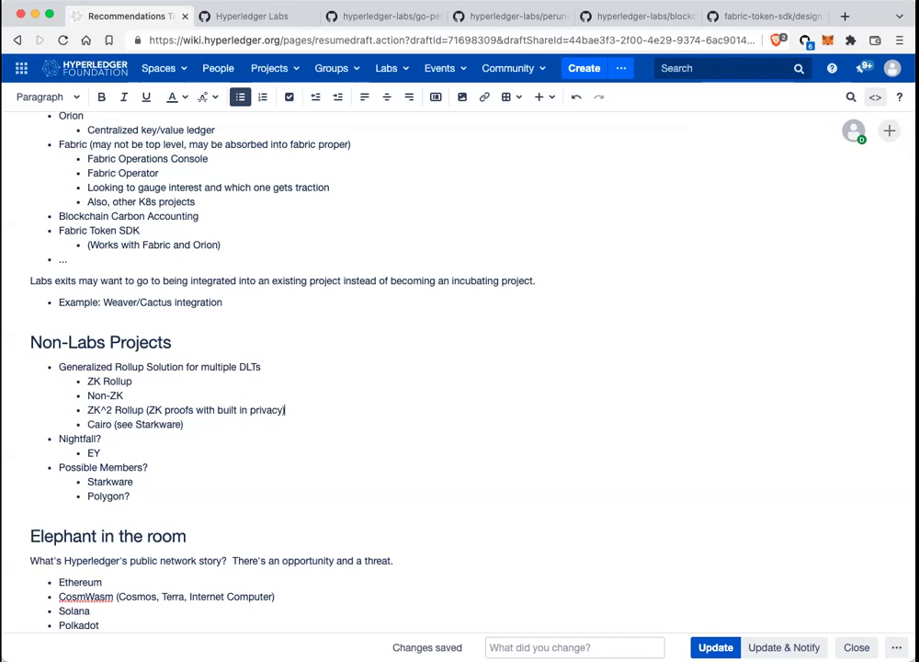
# Step: Extend the ZK^2 Rollup note inside its parentheses with ", i.e. only sender and receiver can read, with external constraints enforced"
pyautogui.press('Left')
pyautogui.write(', i.e.')
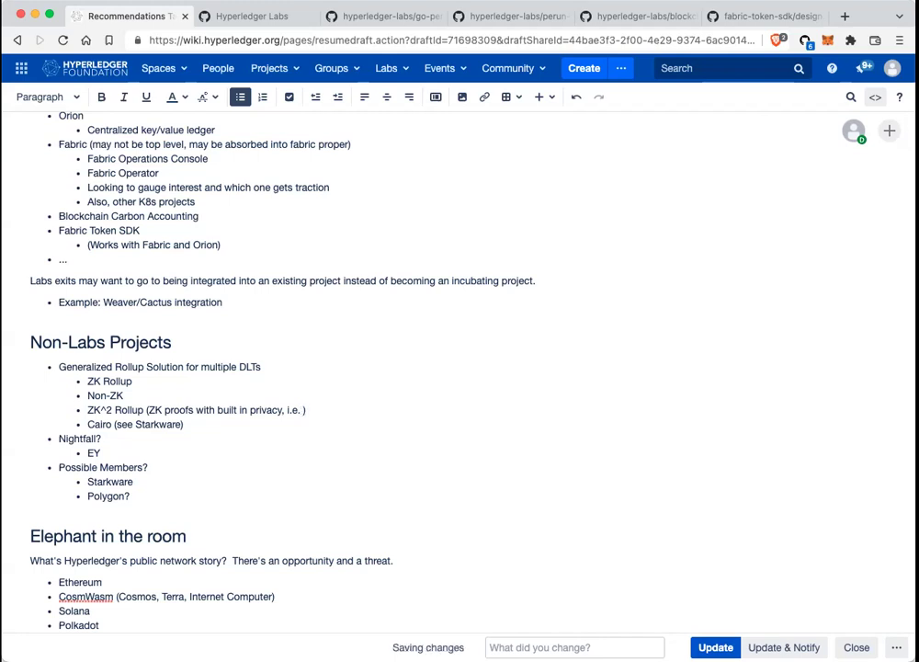
pyautogui.write('only se')
pyautogui.write('nder and receiver')
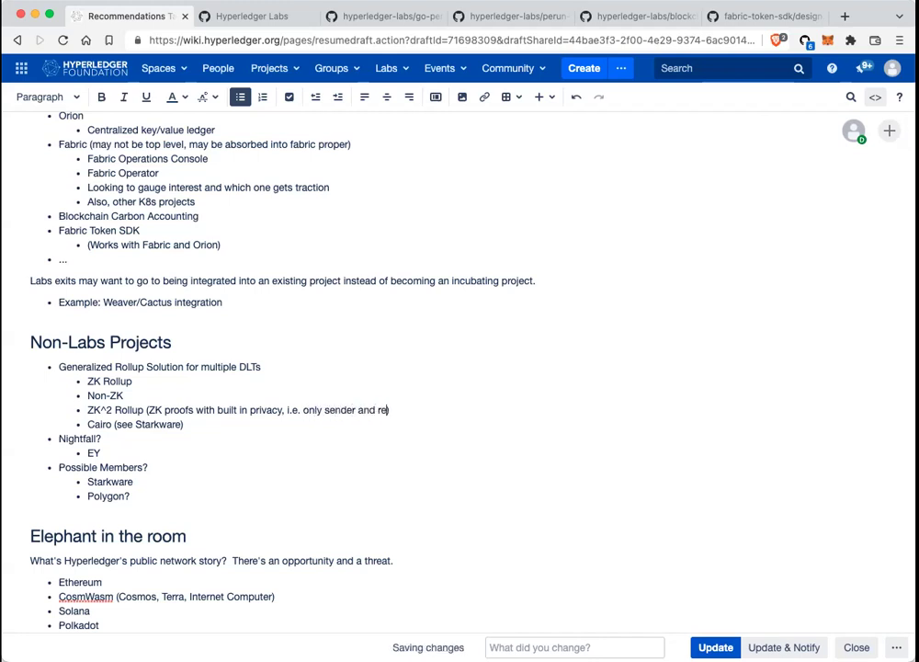
pyautogui.write(' can read, with external ')
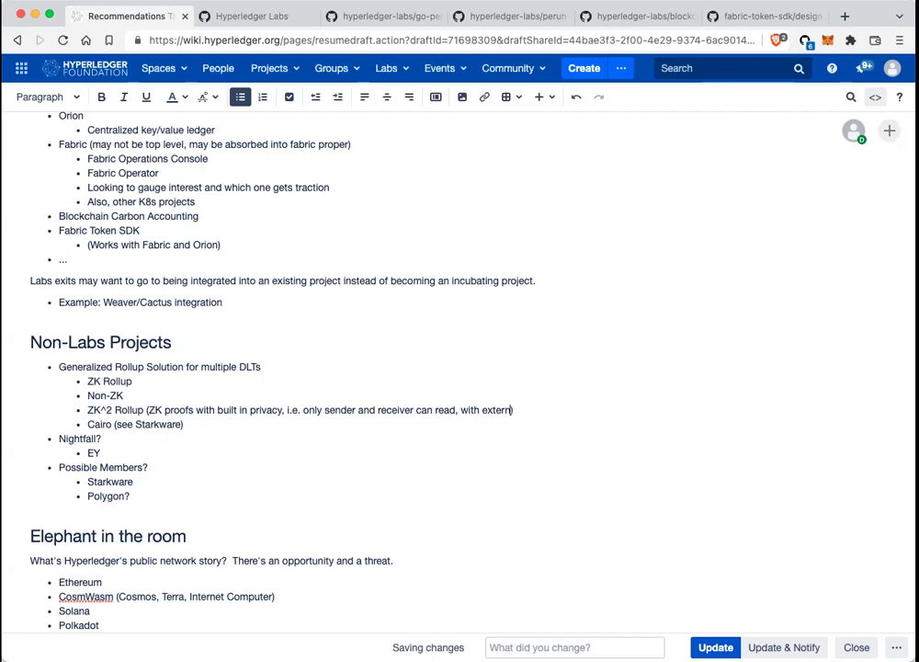
pyautogui.write('constra')
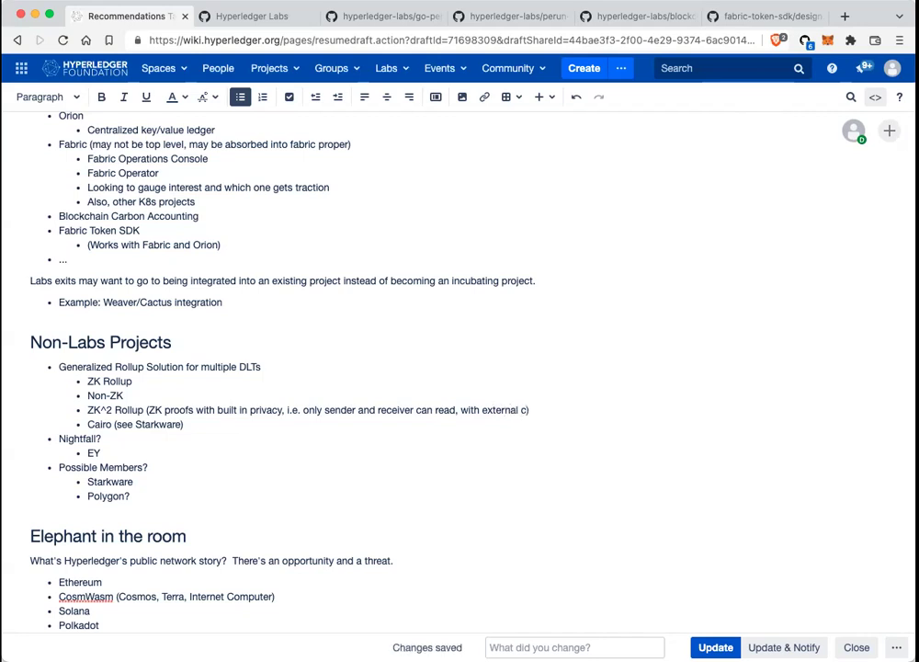
pyautogui.write('ints')
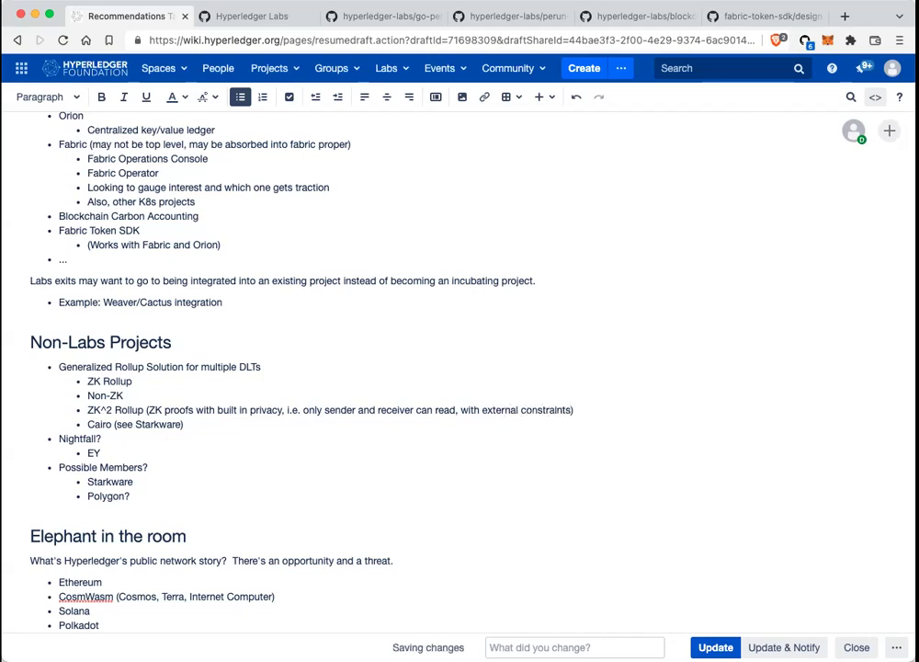
pyautogui.write(' enforced')
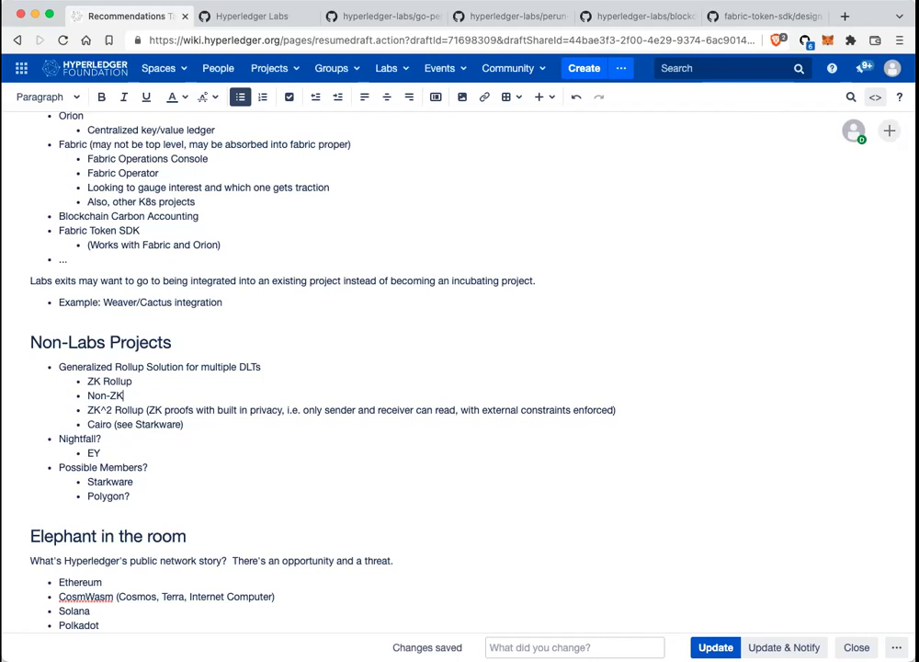
# Step: Move the Non-ZK sub-bullet above ZK Rollup and remove the empty bullet left behind
pyautogui.moveTo(123, 395); pyautogui.dragTo(88, 395)
pyautogui.hotkey('ctrl', 'x')
pyautogui.press('Up')
pyautogui.hotkey('ctrl', 'v')
pyautogui.press('Return')
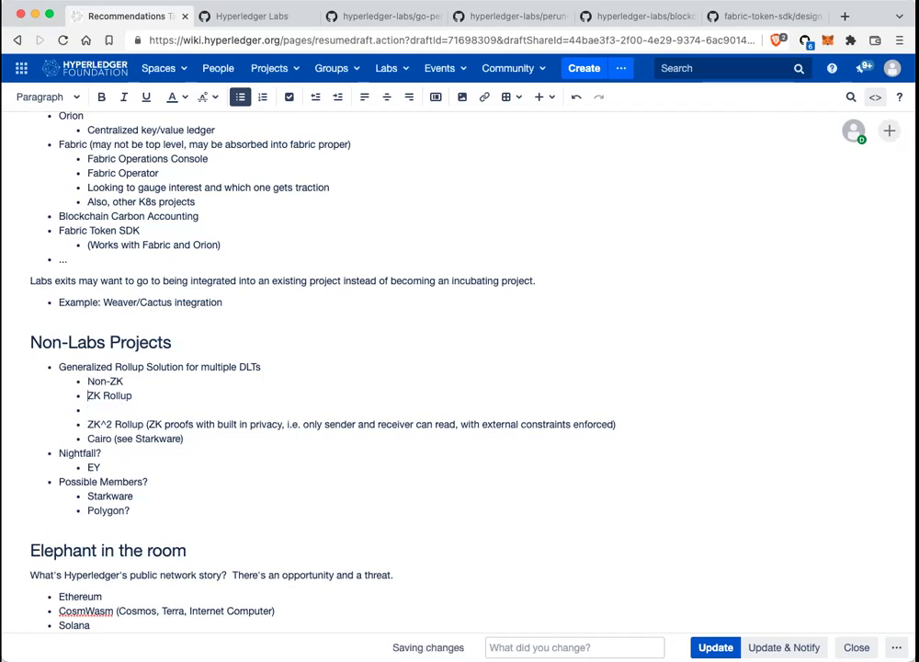
pyautogui.press('Down')
pyautogui.press('Delete')
# Step: Extend the Non-ZK sub-bullet to read "Non-ZK aggregation (optimistic rollups)"
pyautogui.press('Up')
pyautogui.press('Up')
pyautogui.press('End')
pyautogui.write('aggtegation')
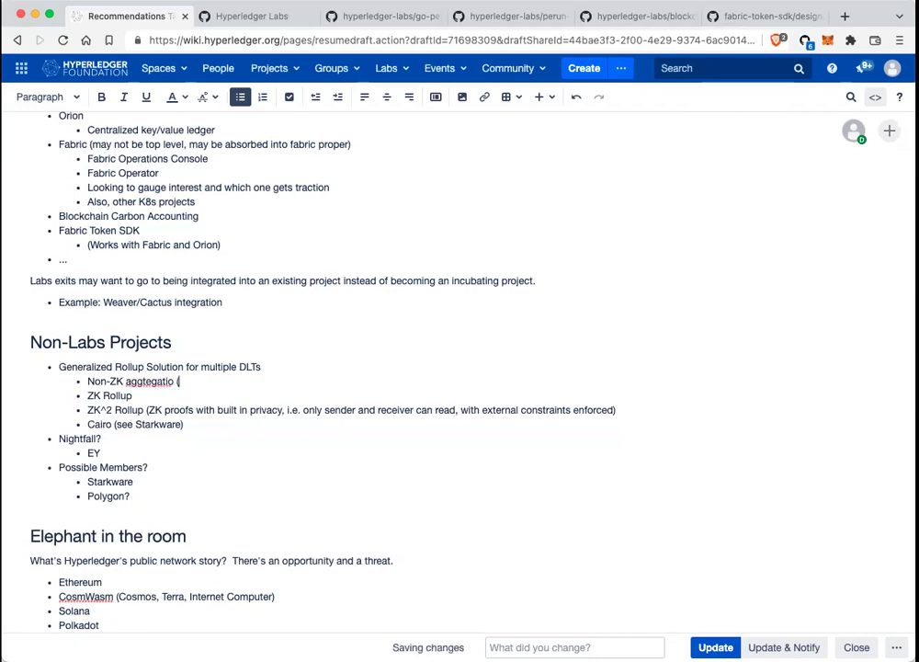
pyautogui.press('BackSpace')
pyautogui.press('BackSpace')
pyautogui.write('on (opti')
pyautogui.write('mizs')
pyautogui.press('BackSpace')
pyautogui.press('BackSpace')
pyautogui.write('stic rollups)')
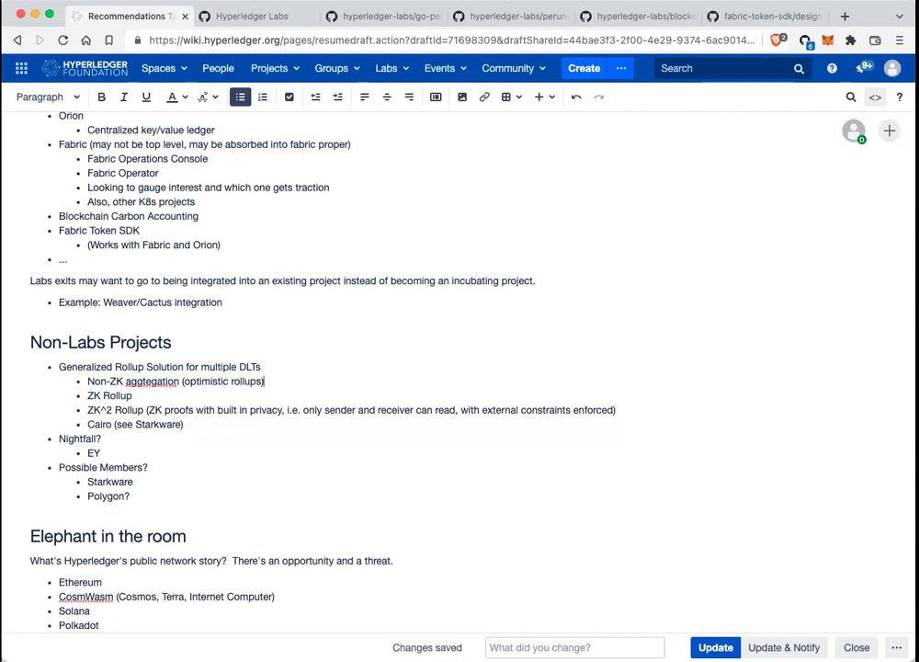
pyautogui.click(150, 381)
pyautogui.press('BackSpace')
pyautogui.write('r')
# Step: Review the recommendations page, covering the Non-Labs Projects, Projects and Themes, and Labs Projects sections
pyautogui.scroll(2, 373, 456)
pyautogui.scroll(2, 373, 457)
pyautogui.scroll(-4, 373, 460)
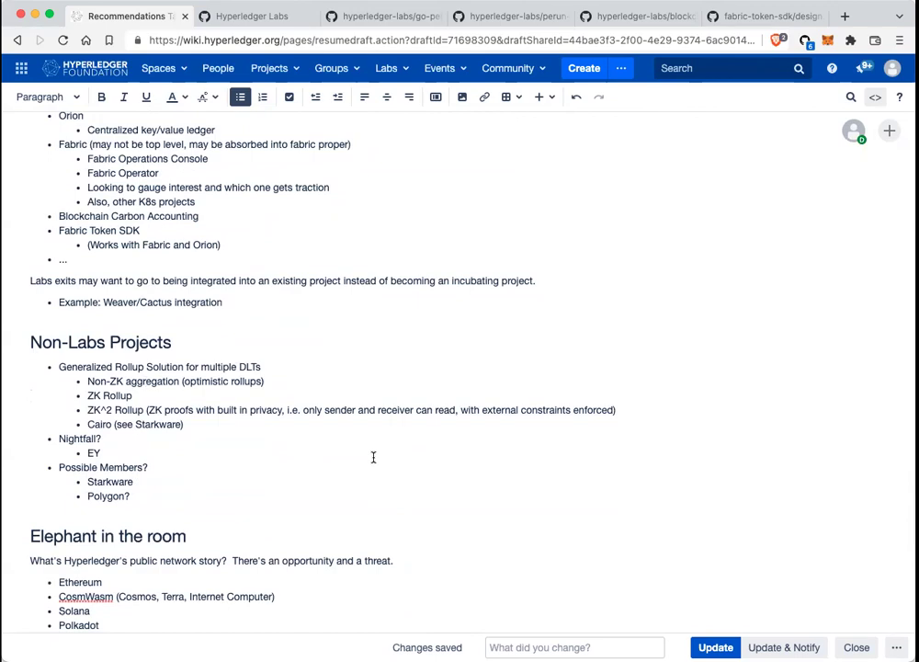
pyautogui.scroll(10, 274, 401)
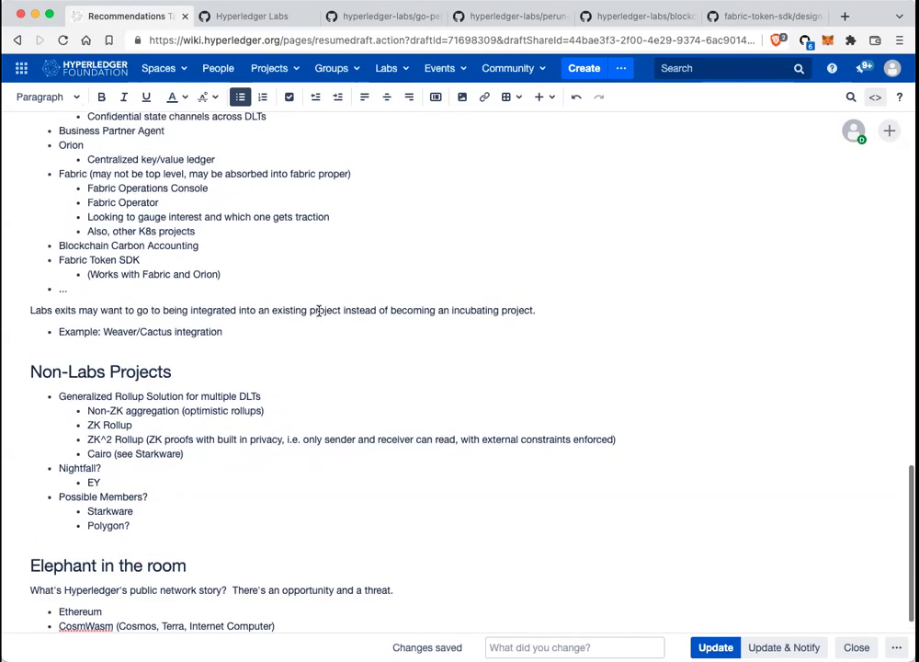
pyautogui.scroll(10, 319, 315)
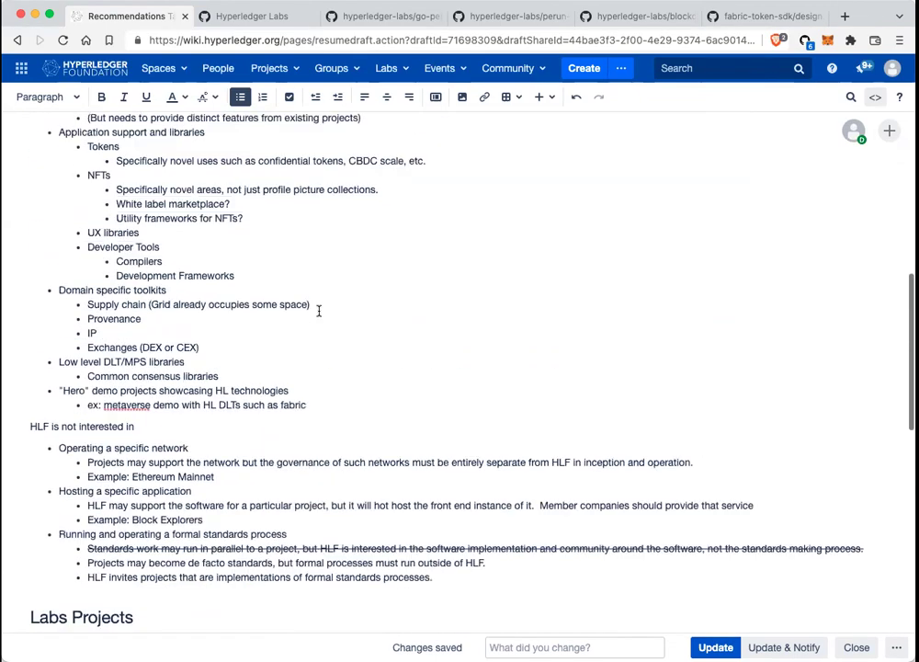
pyautogui.scroll(-15, 319, 315)
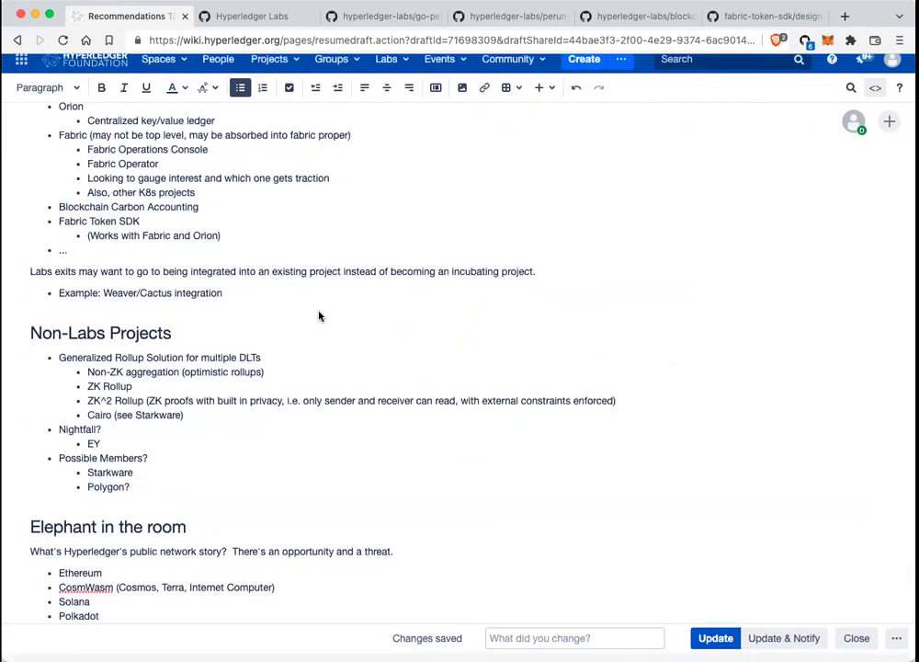
pyautogui.scroll(1, 217, 480)
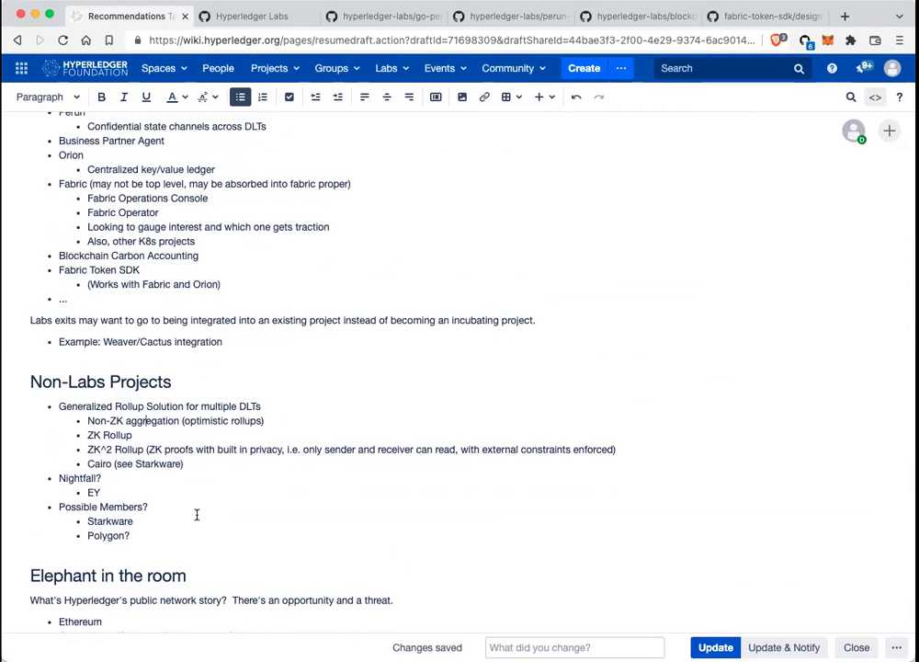
pyautogui.scroll(10, 196, 515)
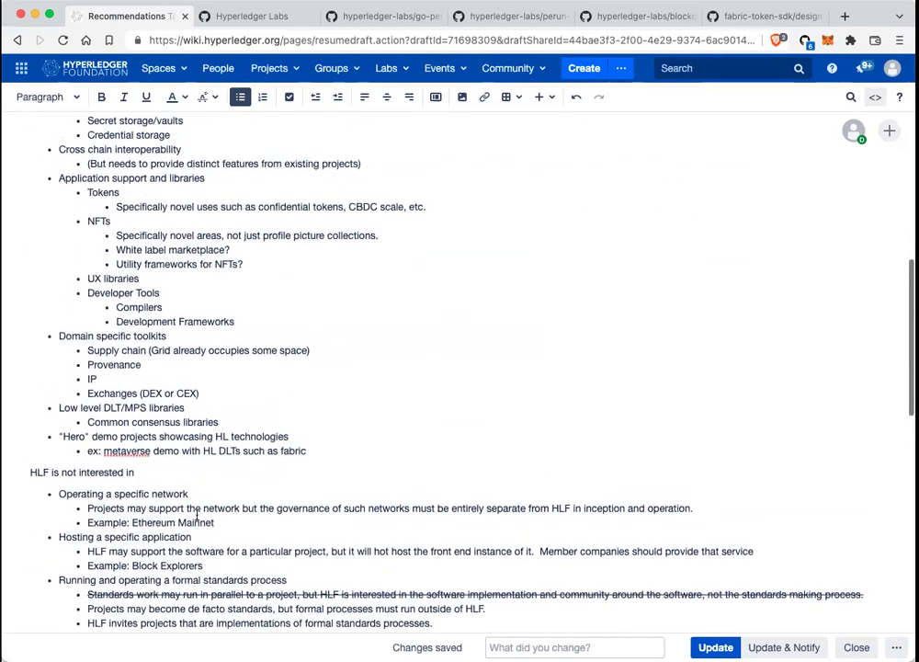
pyautogui.scroll(3, 195, 515)
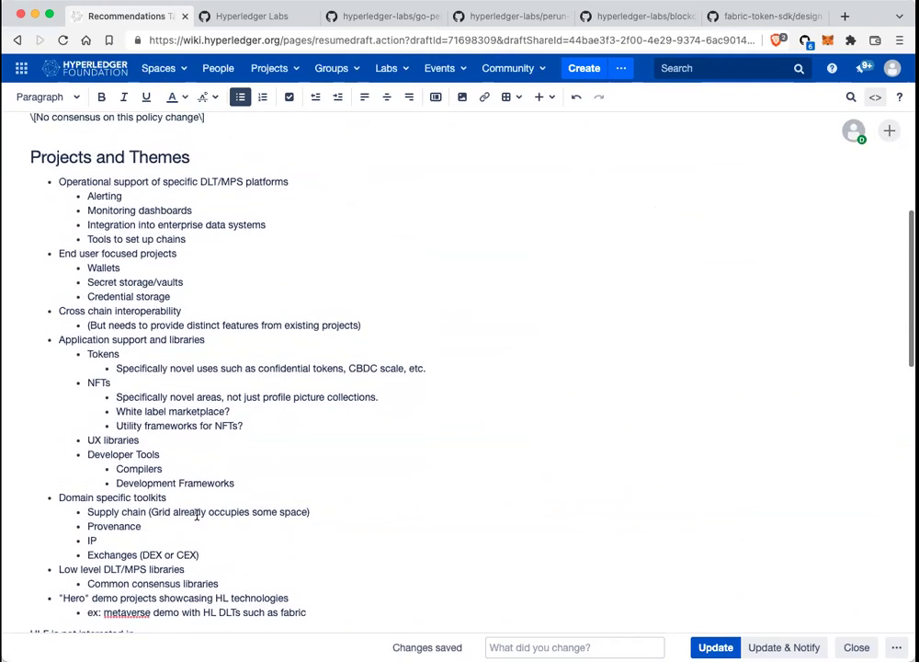
pyautogui.scroll(-1, 196, 515)
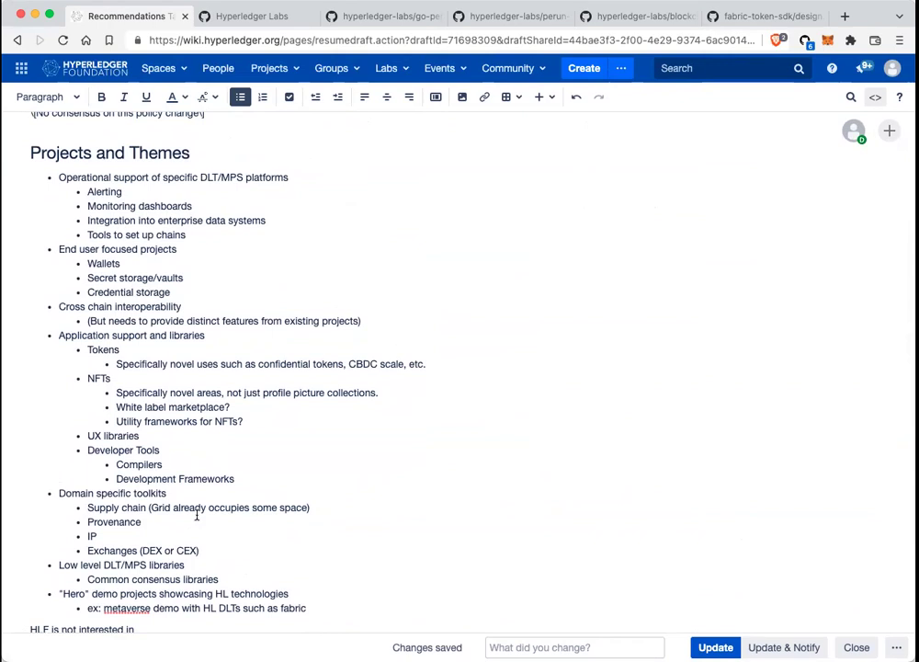
pyautogui.scroll(-10, 196, 517)
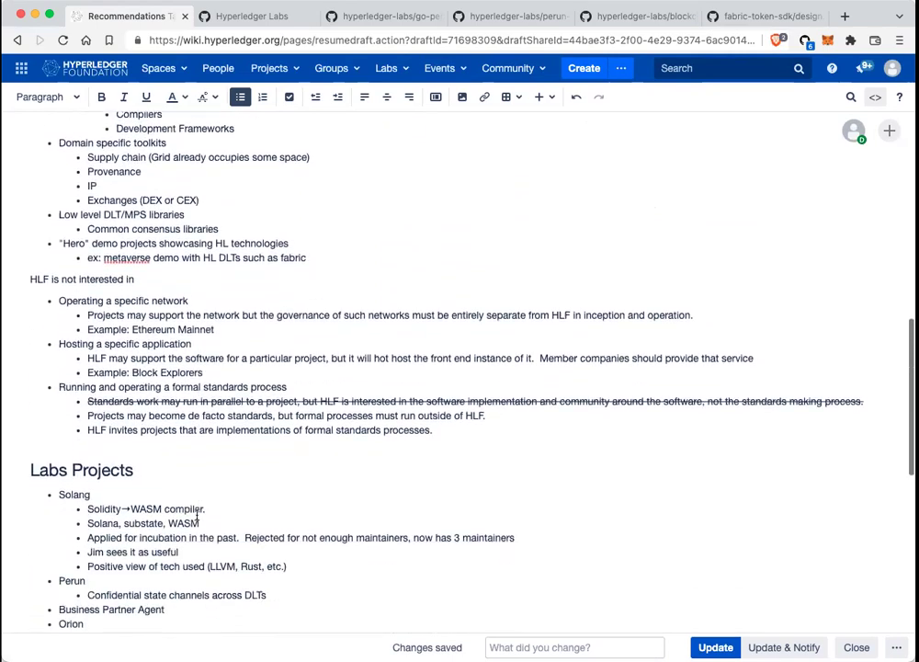
pyautogui.scroll(-1, 196, 517)
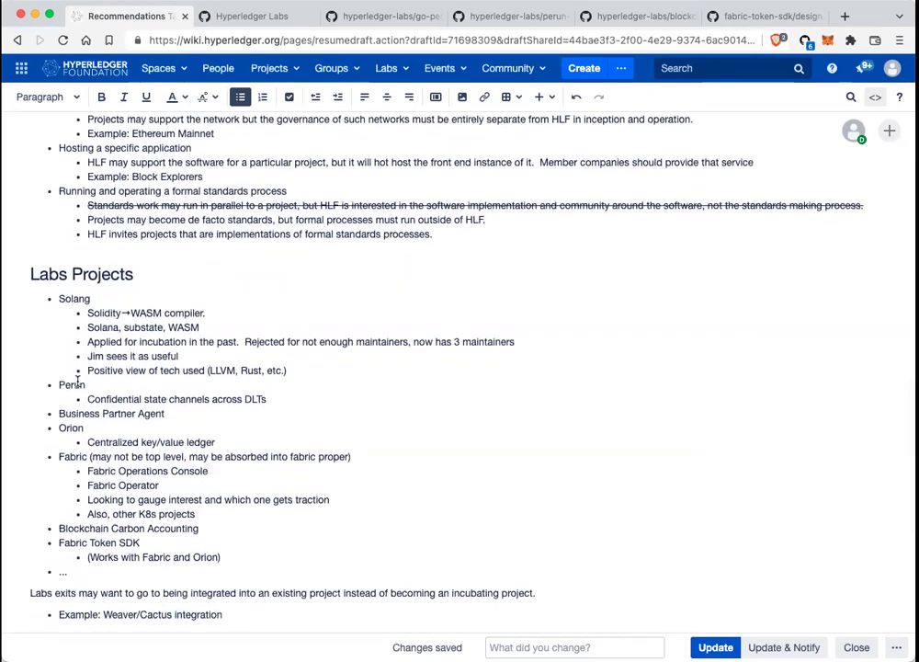
# Step: Switch to the open hyperledger-labs/go-perun repository on GitHub and look through its page down to the README
pyautogui.click(629, 18)
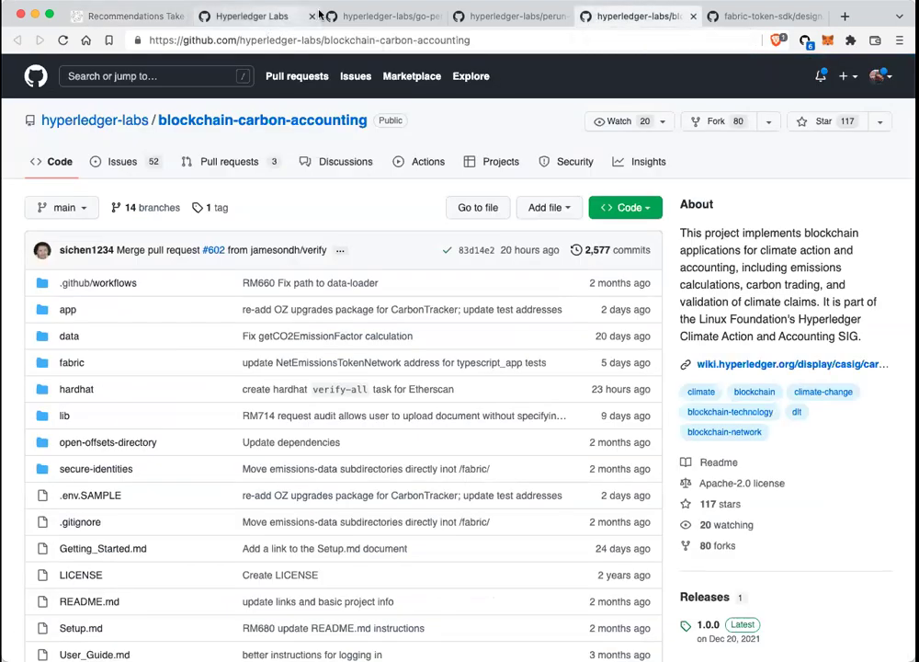
pyautogui.click(370, 17)
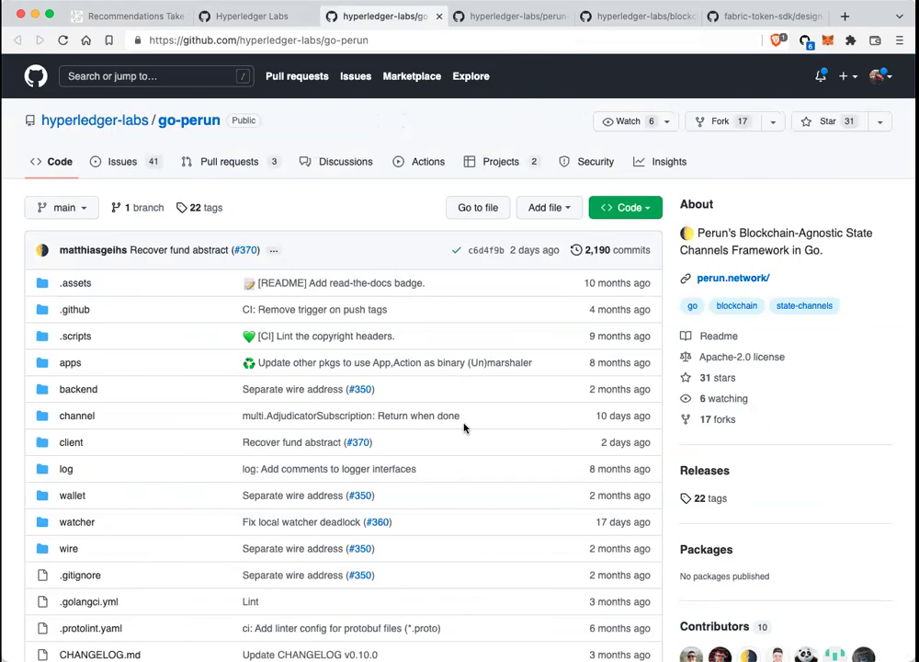
pyautogui.scroll(-5, 464, 427)
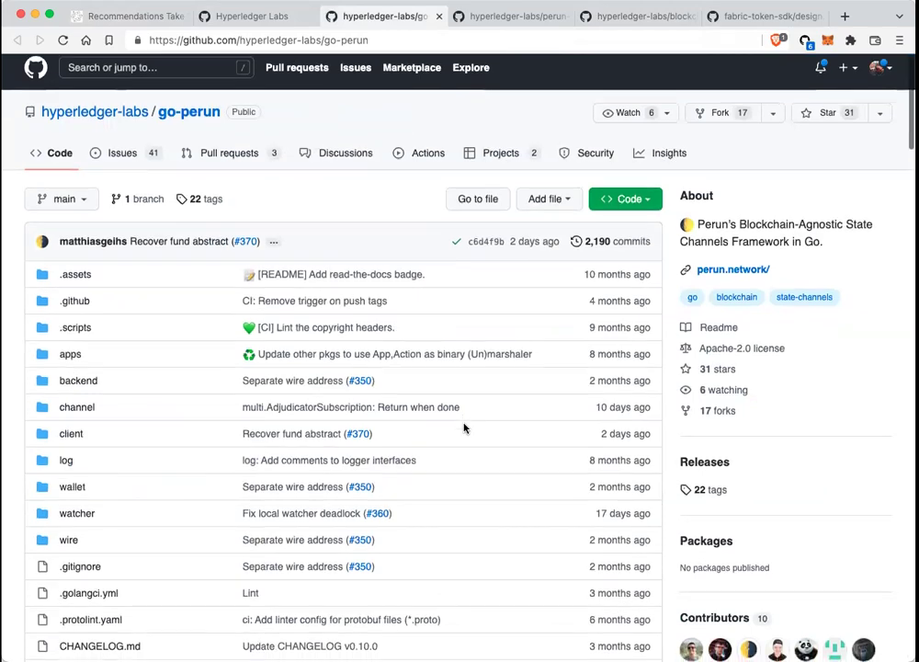
pyautogui.scroll(-3, 464, 428)
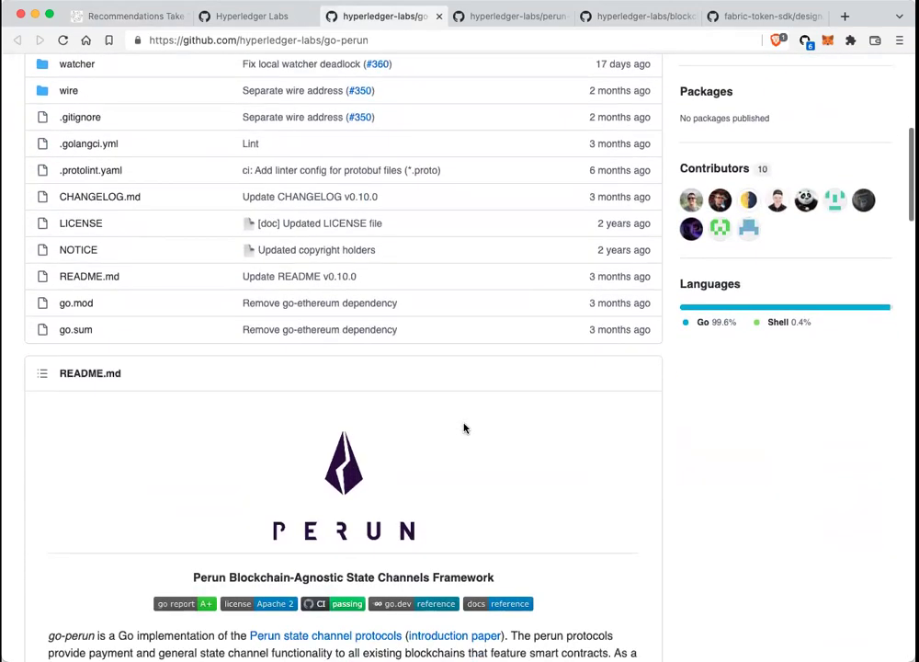
# Step: Return to the recommendations wiki page and add a top-level bullet "Gnark" below Nightfall's EY sub-bullet in Non-Labs Projects
pyautogui.click(143, 18)
pyautogui.scroll(-5, 218, 525)
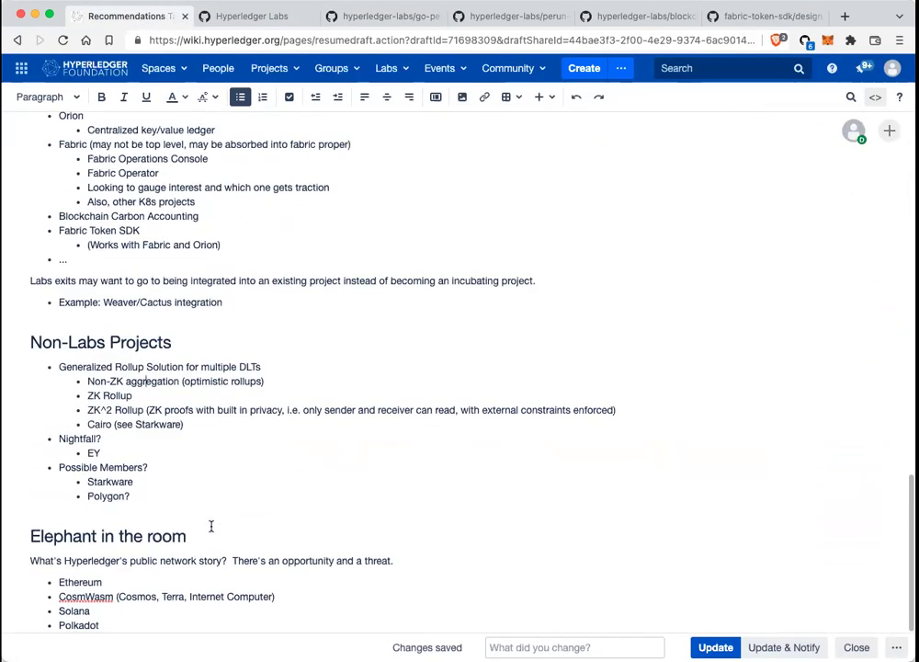
pyautogui.click(125, 454)
pyautogui.press('Return')
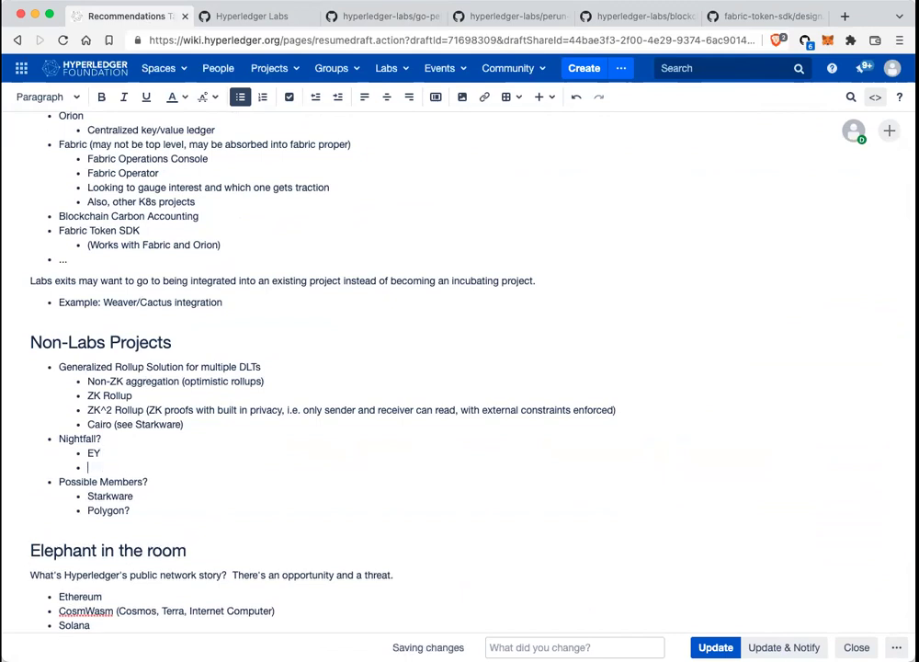
pyautogui.hotkey('shift', 'Tab')
pyautogui.write('Gnache')
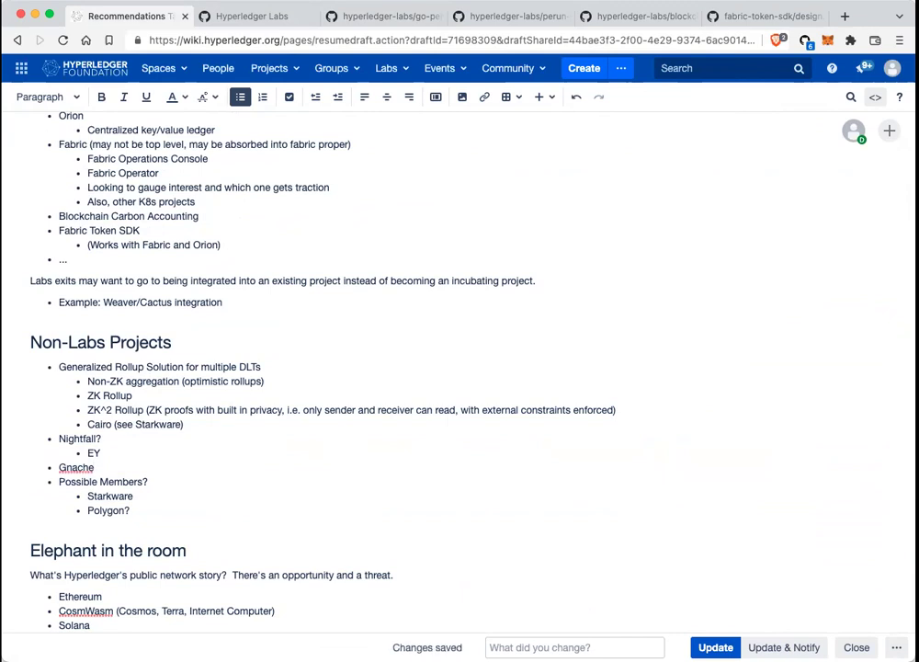
pyautogui.press('BackSpace')
pyautogui.press('BackSpace')
pyautogui.press('BackSpace')
pyautogui.write('rk')
# Step: Add the sub-bullets "From Consensys" and "Complementary to Ursa" under Gnark
pyautogui.press('Return')
pyautogui.press('Tab')
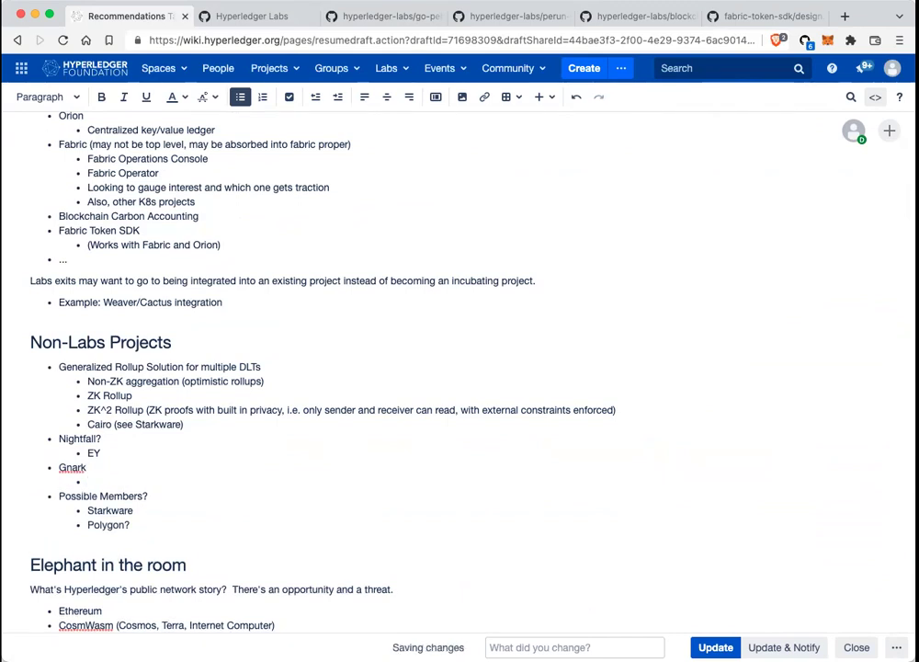
pyautogui.write('From Consensys')
pyautogui.press('Return')
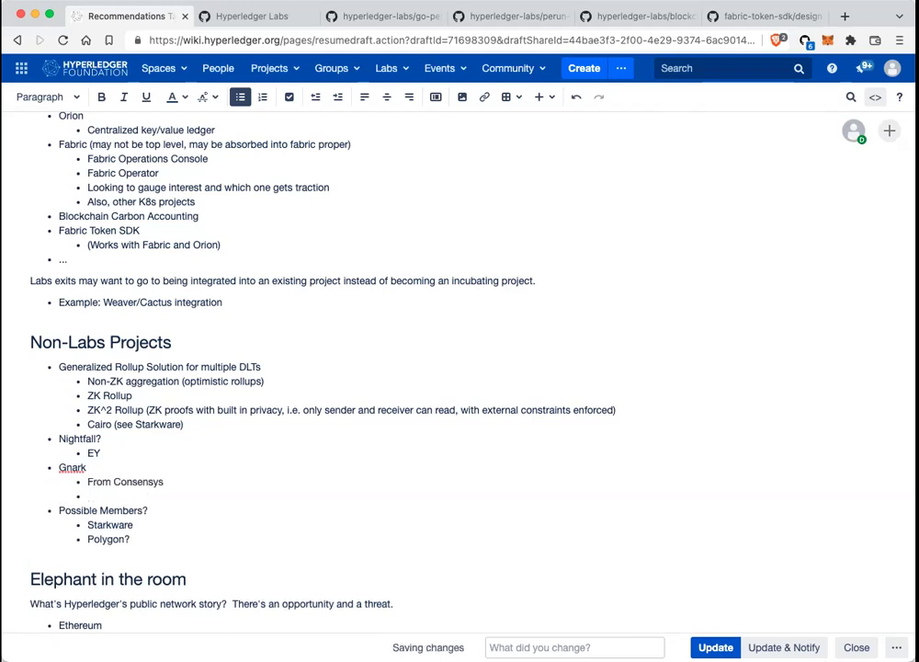
pyautogui.write('rak')
pyautogui.press('BackSpace')
pyautogui.press('BackSpace')
pyautogui.press('BackSpace')
pyautogui.write('Gene')
pyautogui.press('BackSpace')
pyautogui.press('BackSpace')
pyautogui.press('Return')
pyautogui.write('Complementary to Ursa')
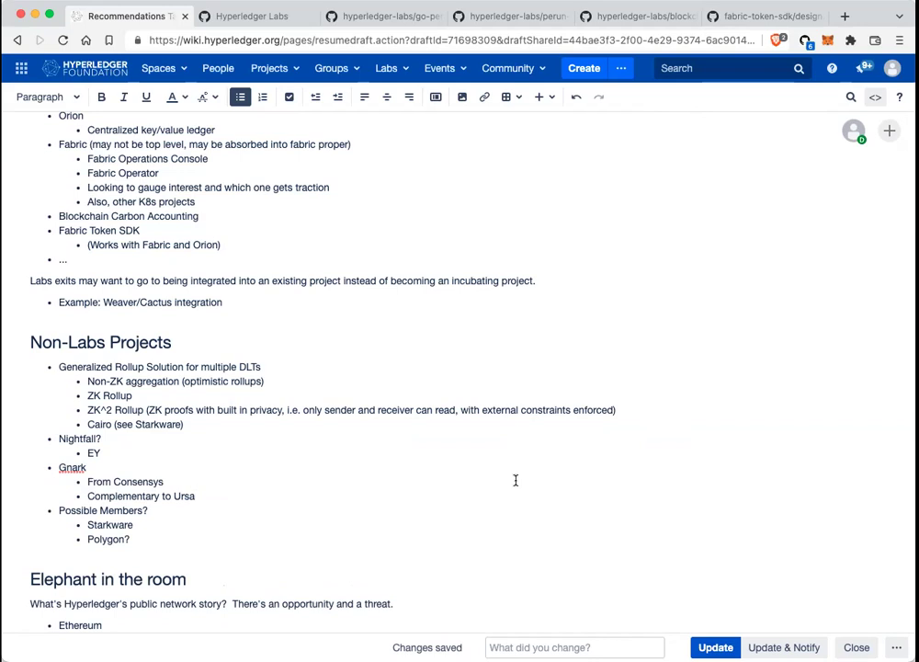
# Step: Review the Labs Projects and Non-Labs Projects lists on the recommendations page
pyautogui.click(172, 342)
pyautogui.click(66, 259)
pyautogui.scroll(3, 368, 368)
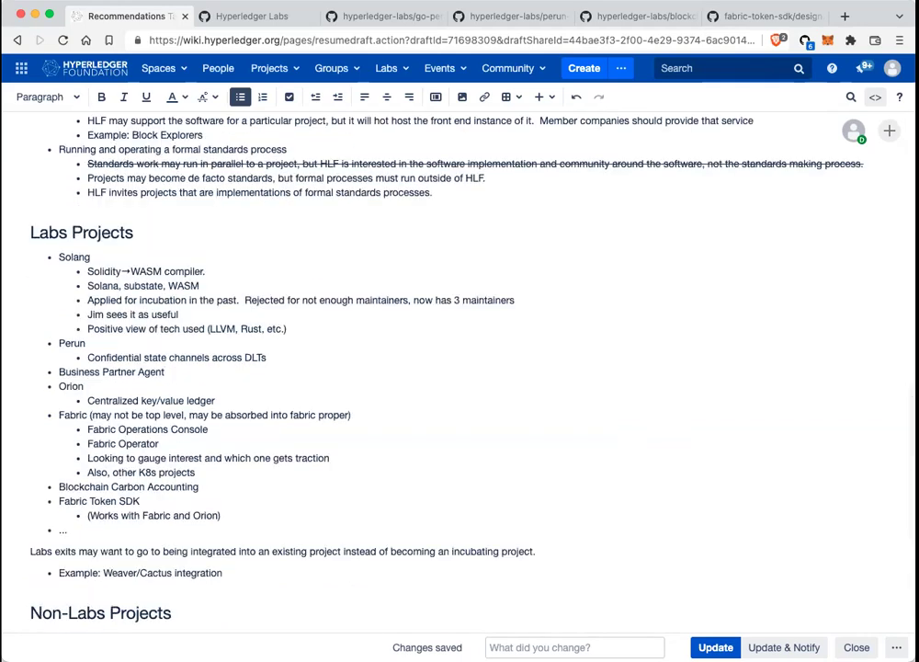
pyautogui.scroll(-4, 367, 368)
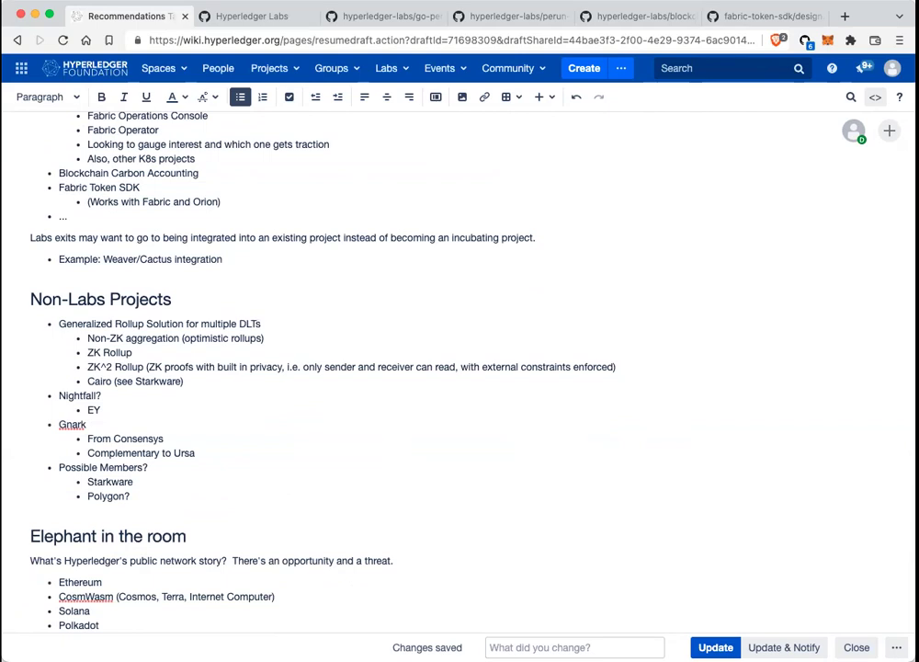
pyautogui.scroll(10, 460, 368)
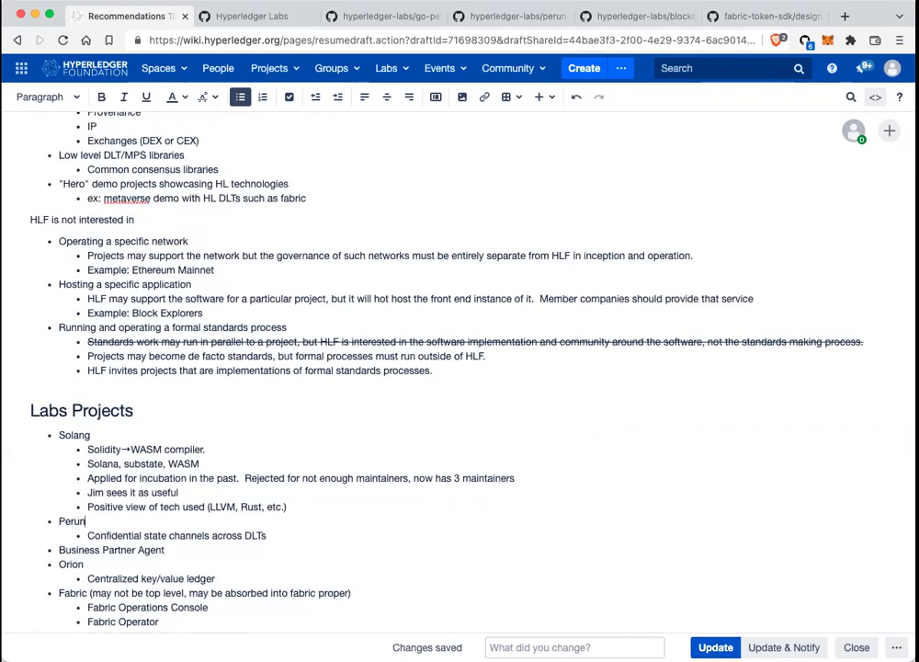
pyautogui.press('Up')
pyautogui.scroll(-6, 460, 368)
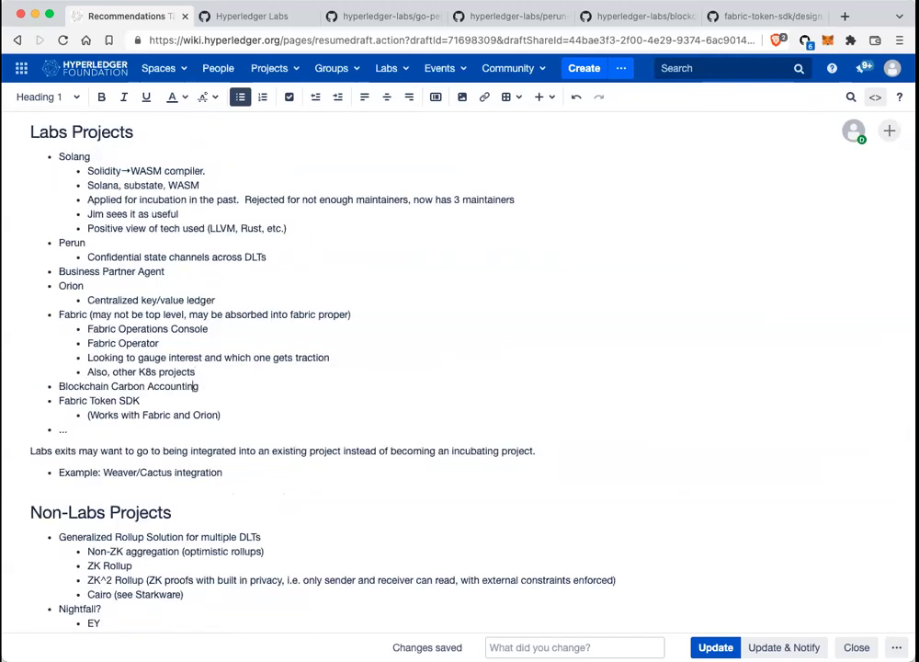
# Step: Switch to the go-perun repository on GitHub and look through the recent commit history of its main branch
pyautogui.click(396, 16)
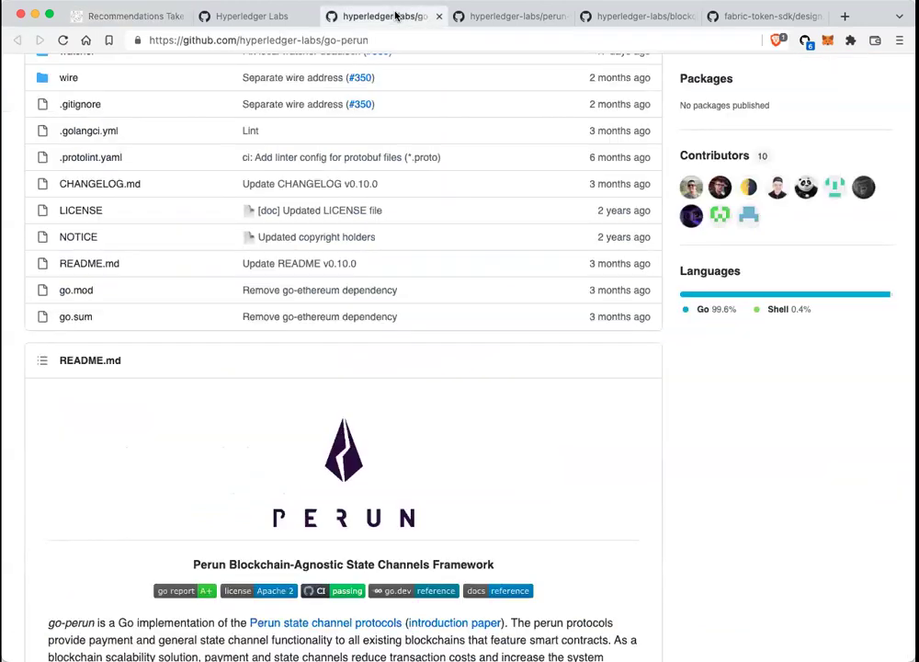
pyautogui.scroll(4, 483, 497)
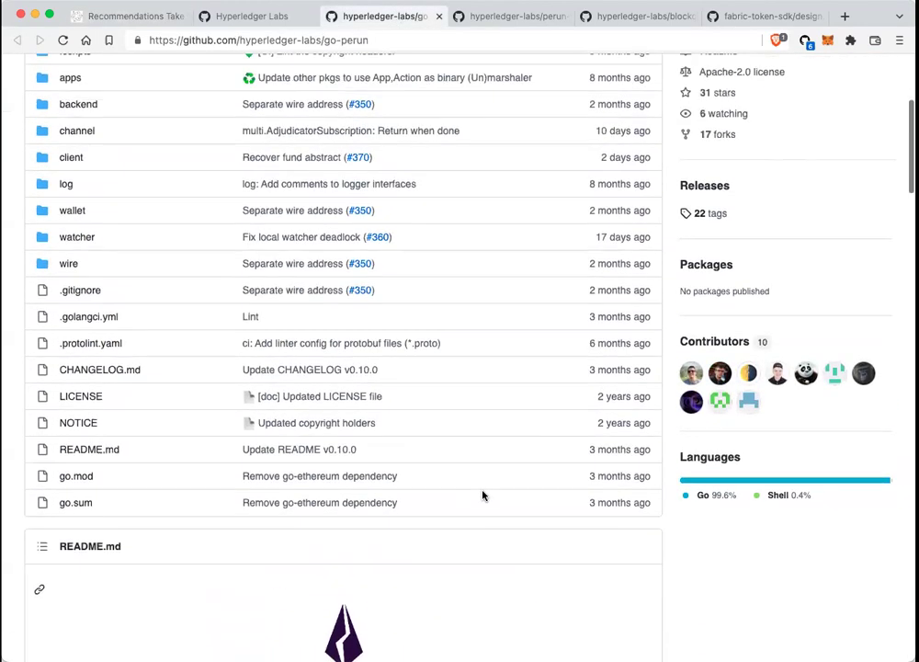
pyautogui.scroll(6, 483, 496)
pyautogui.click(606, 257)
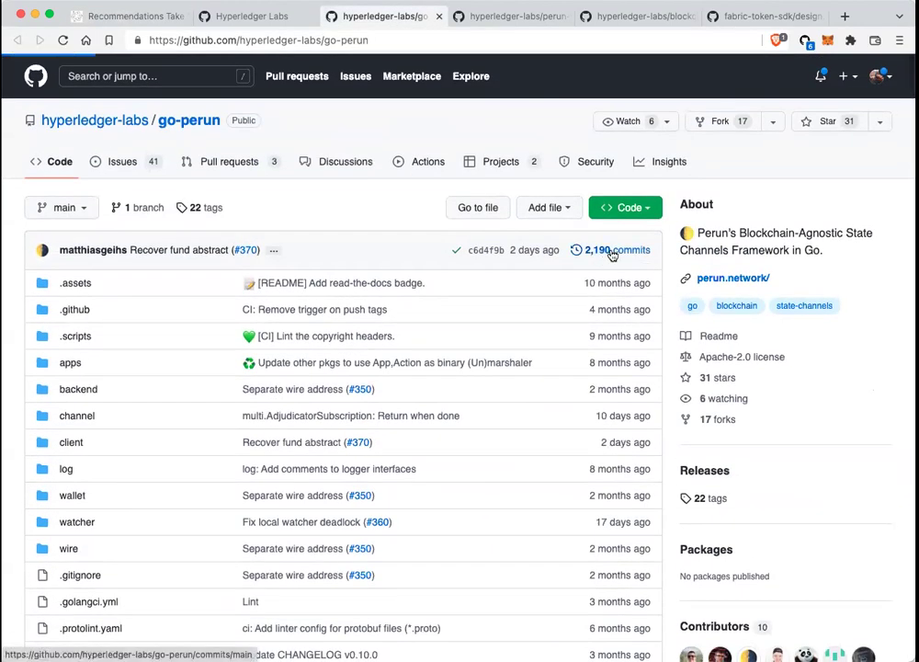
pyautogui.scroll(-1, 476, 460)
pyautogui.scroll(-6, 475, 459)
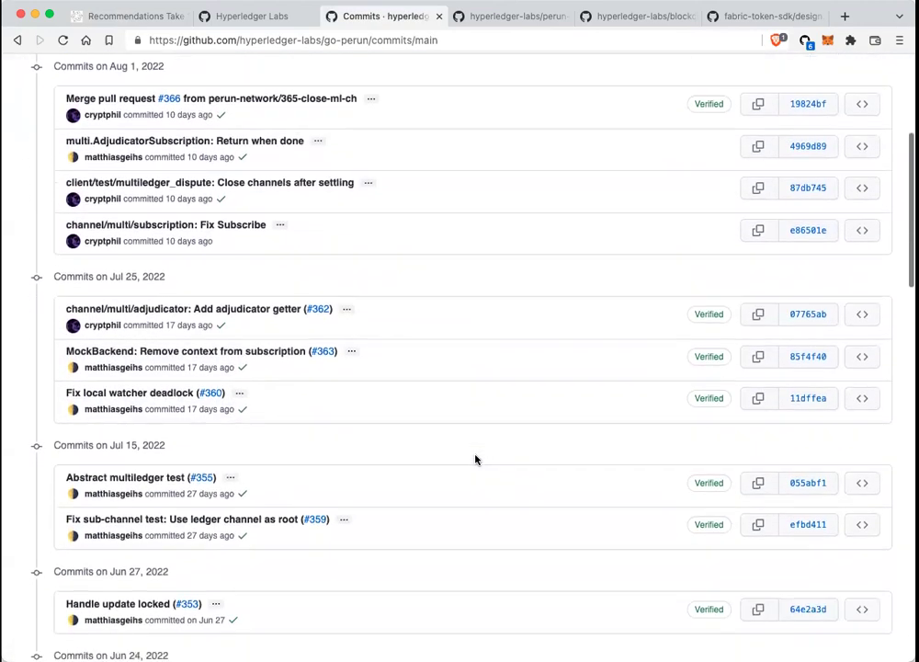
pyautogui.scroll(-9, 475, 460)
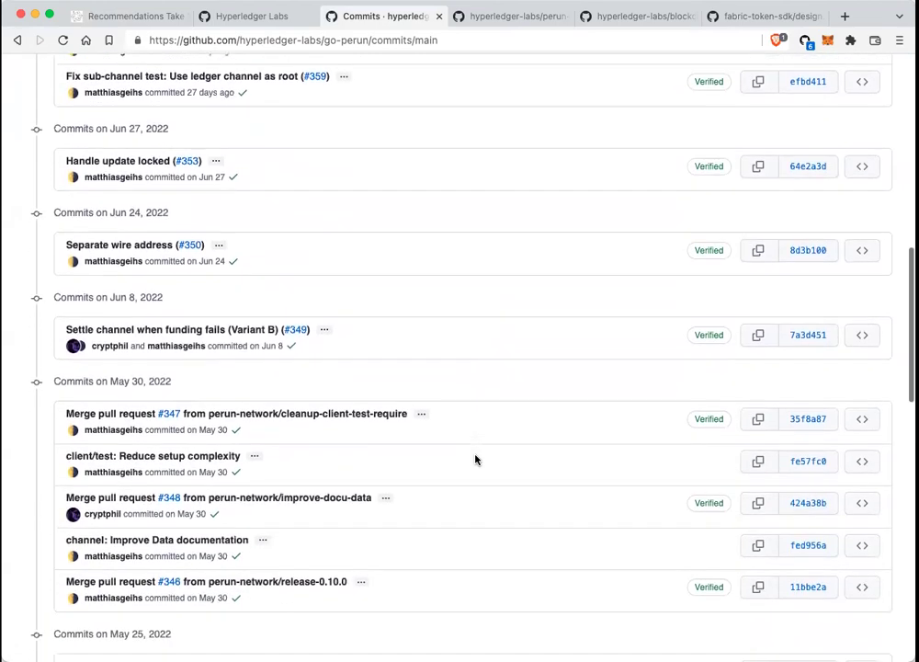
pyautogui.scroll(-8, 475, 460)
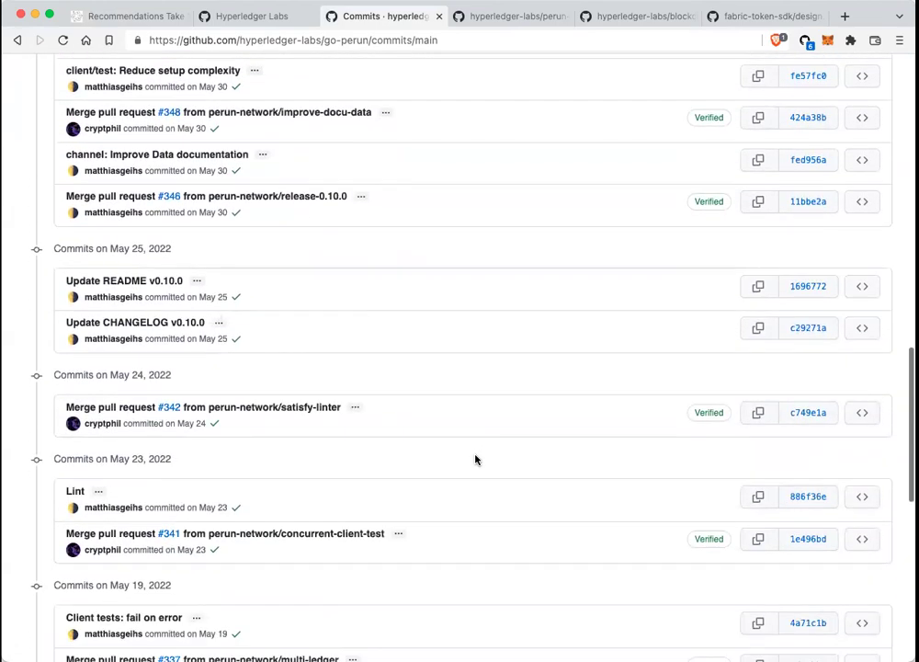
pyautogui.scroll(-10, 475, 460)
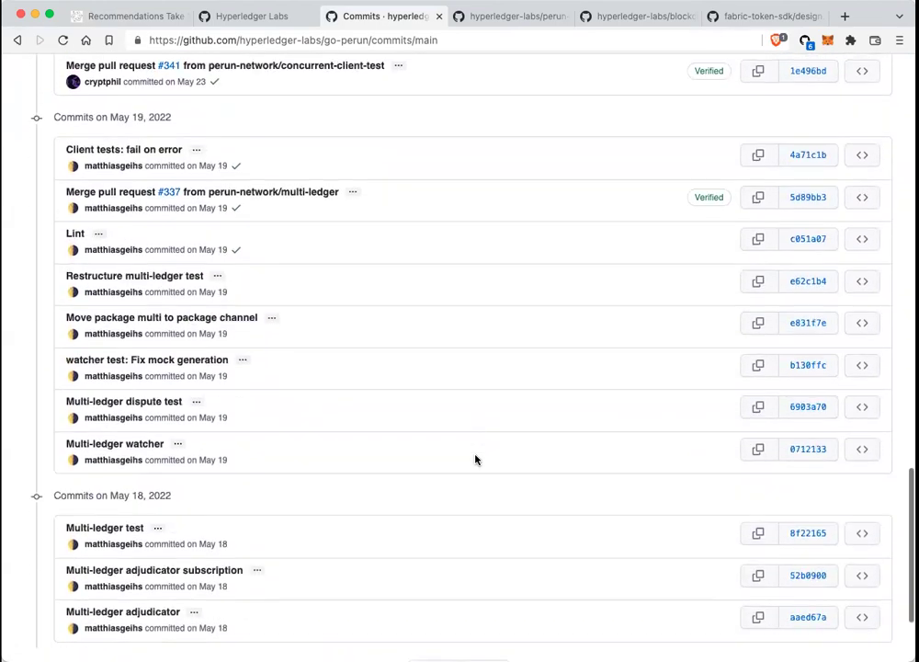
pyautogui.scroll(-3, 475, 459)
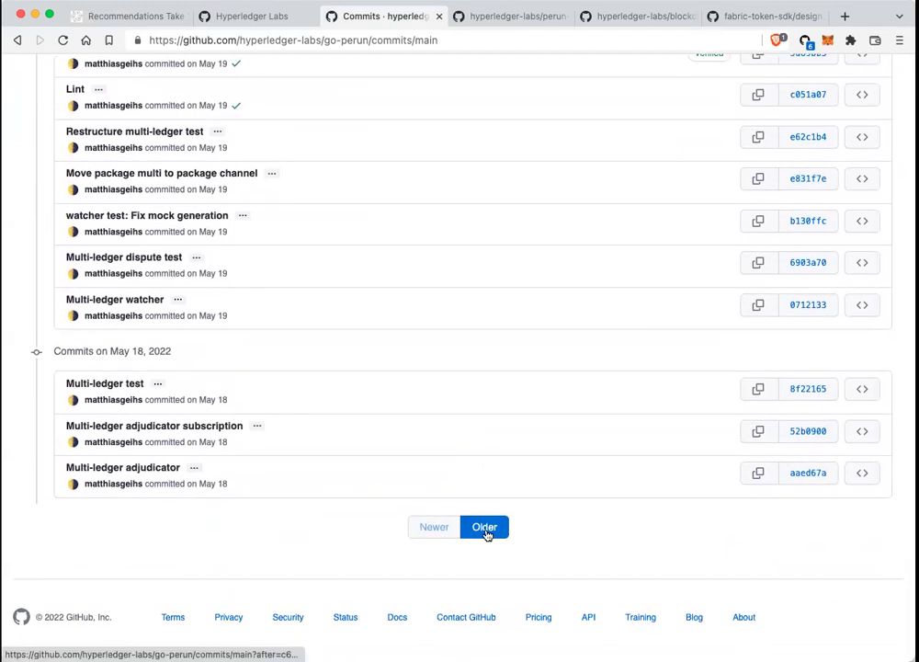
# Step: Examine the next page of older go-perun commits down to its end
pyautogui.click(486, 532)
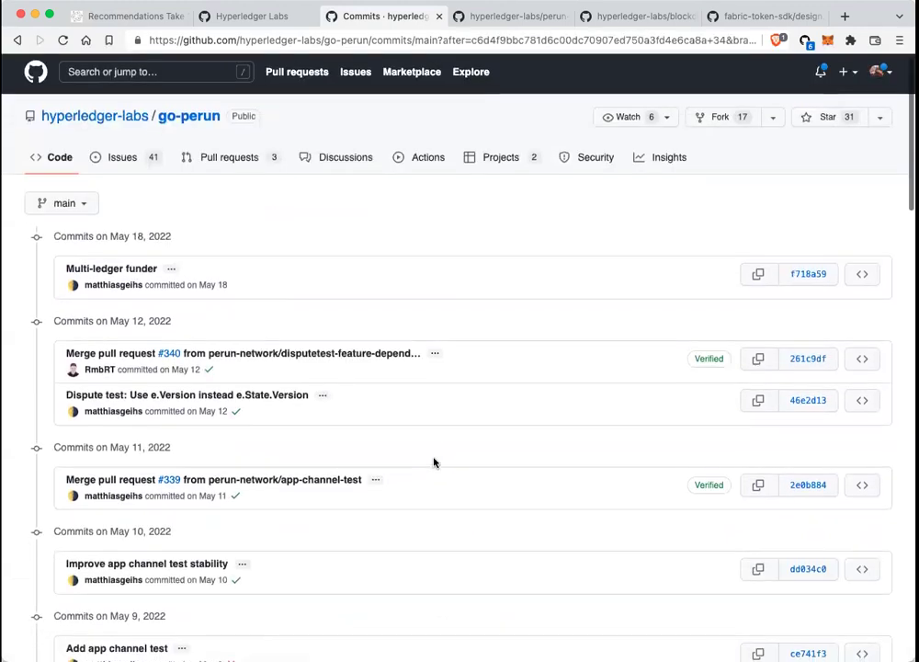
pyautogui.scroll(-5, 433, 463)
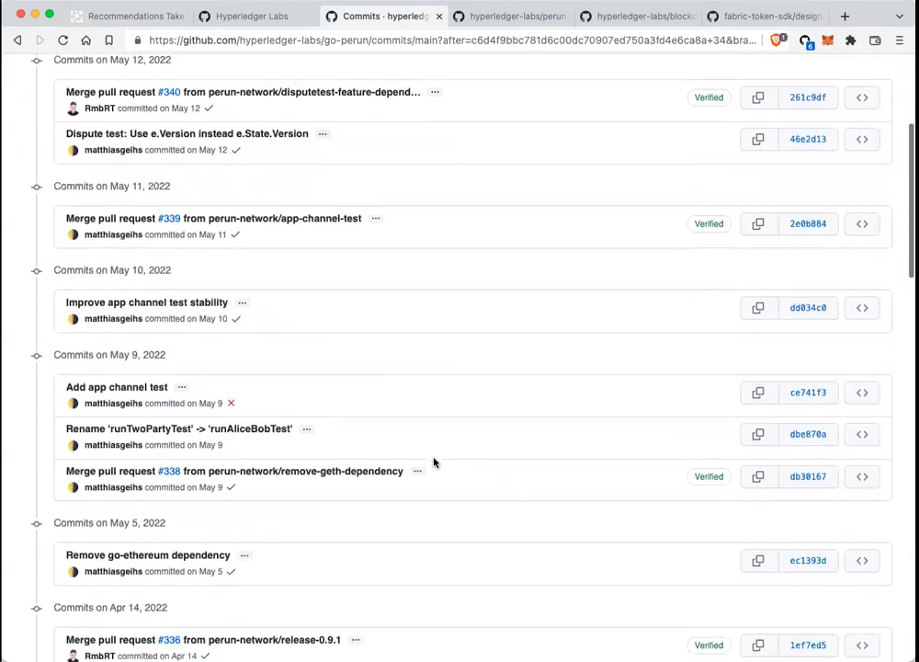
pyautogui.scroll(-10, 434, 462)
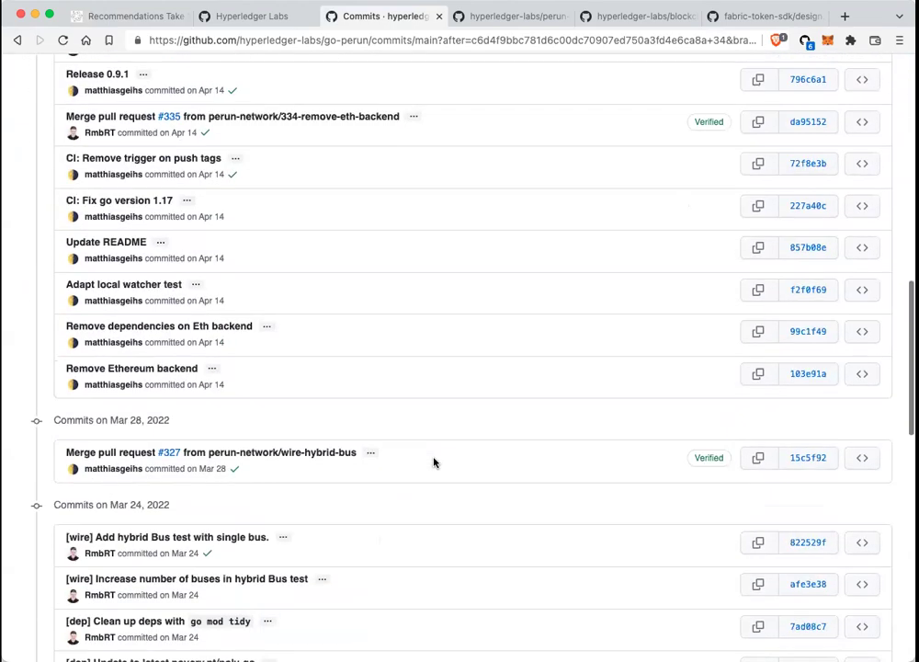
pyautogui.scroll(-10, 434, 463)
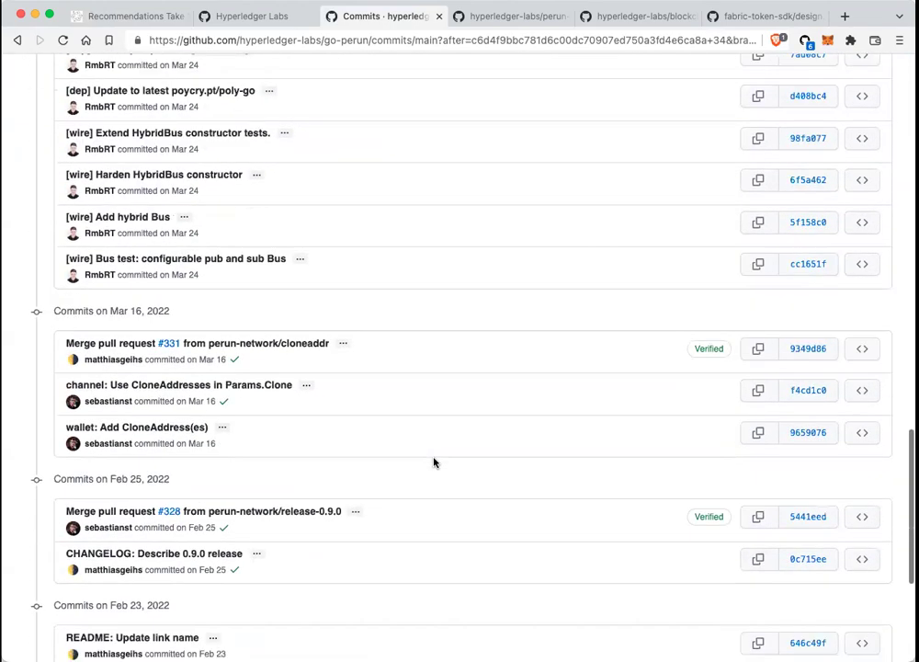
pyautogui.scroll(-3, 434, 462)
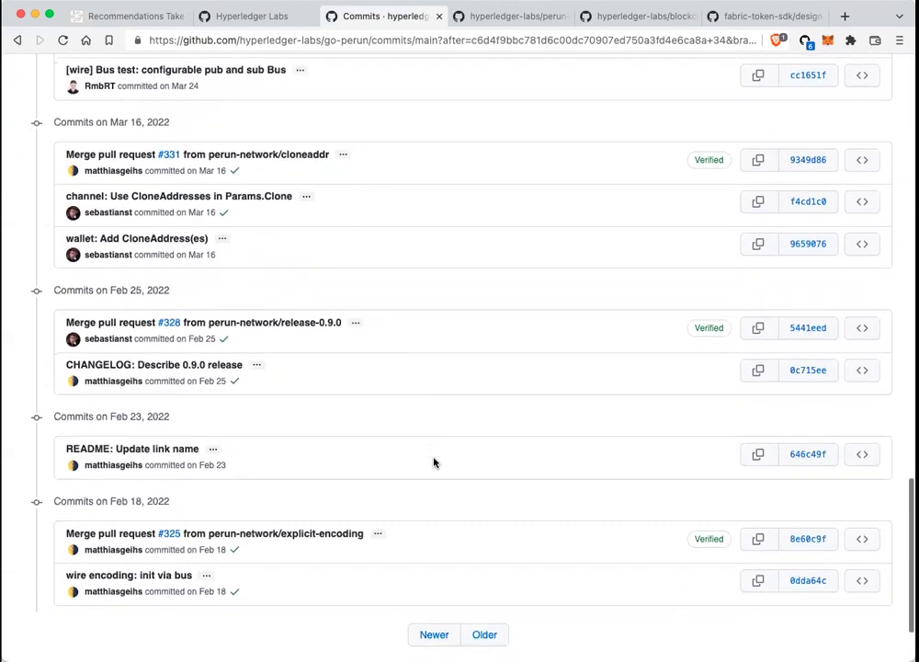
# Step: Go back to the go-perun repository's main page and read the README through its documentation and features sections
pyautogui.hscroll(-5, 434, 462)
pyautogui.hscroll(-5, 434, 463)
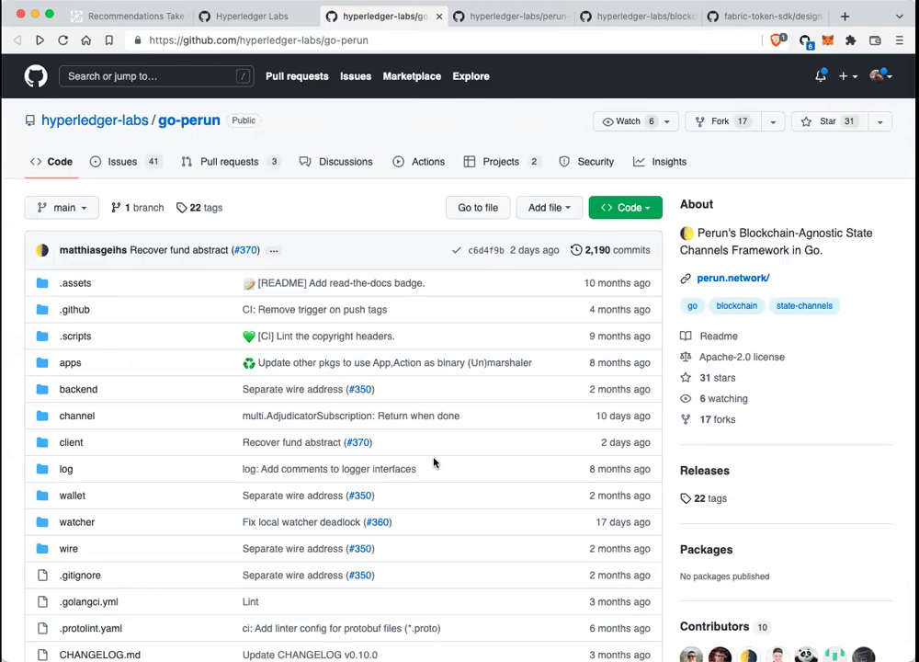
pyautogui.scroll(-5, 434, 463)
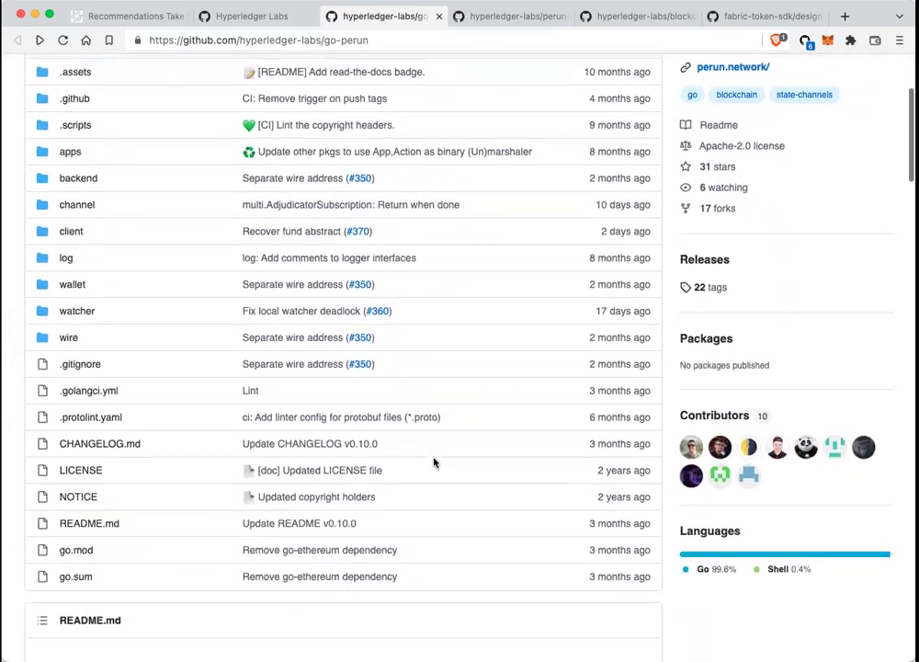
pyautogui.scroll(-10, 434, 463)
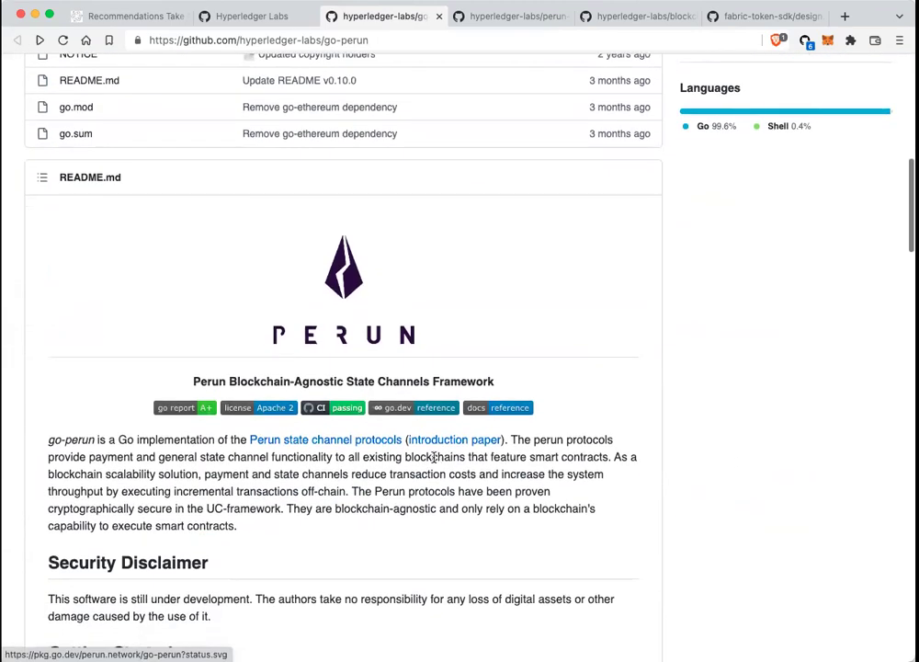
pyautogui.scroll(-9, 434, 462)
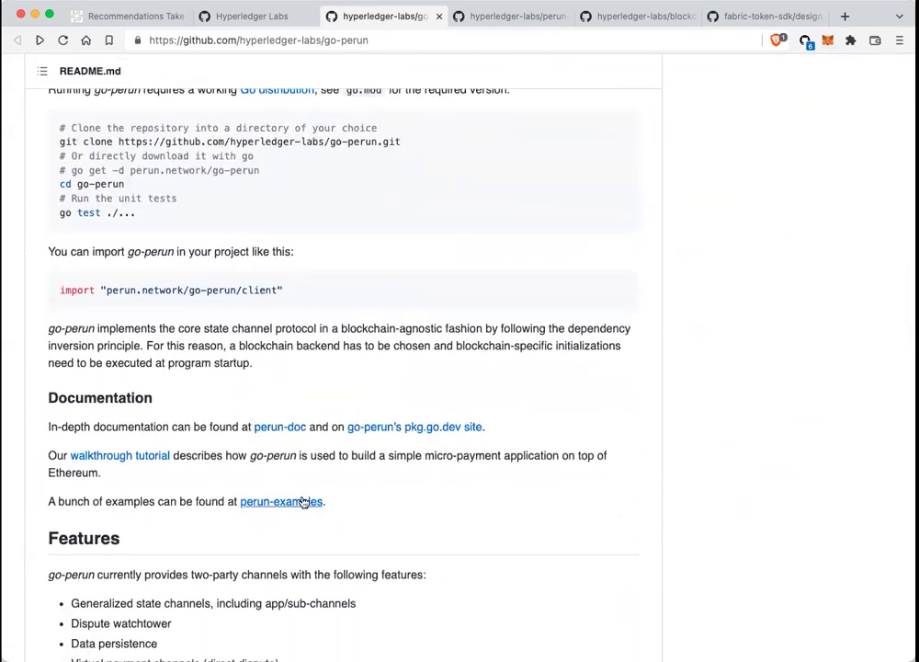
pyautogui.scroll(-4, 409, 511)
pyautogui.scroll(-3, 409, 510)
# Step: On the wiki page, add a Perun sub-bullet reading ""recursive lightning network" - bootstrap off of the trust of other people."
pyautogui.click(116, 17)
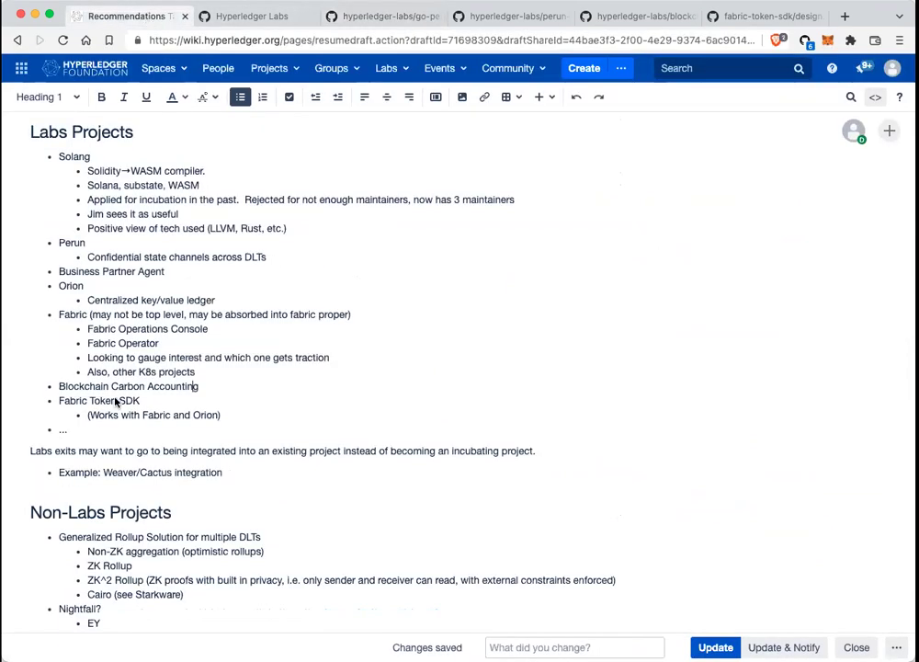
pyautogui.click(284, 256)
pyautogui.press('Return')
pyautogui.write('"rec')
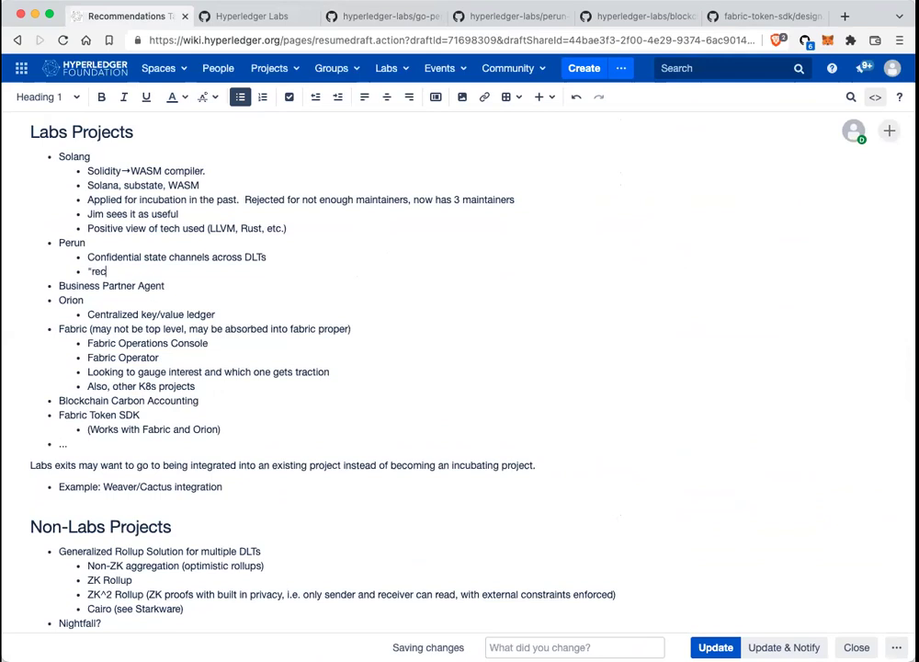
pyautogui.write('ursive iightning network')
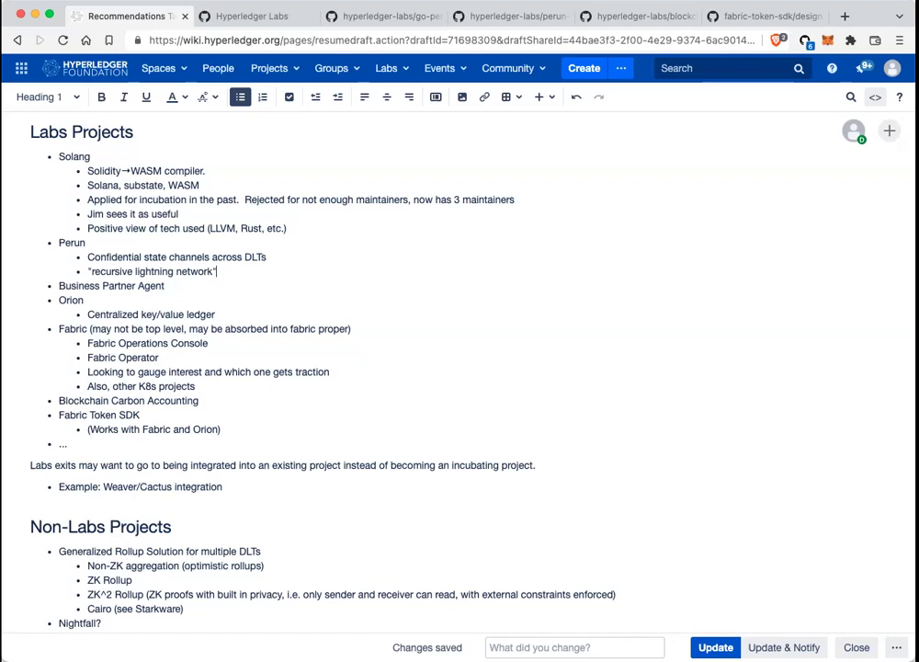
pyautogui.write('- boots')
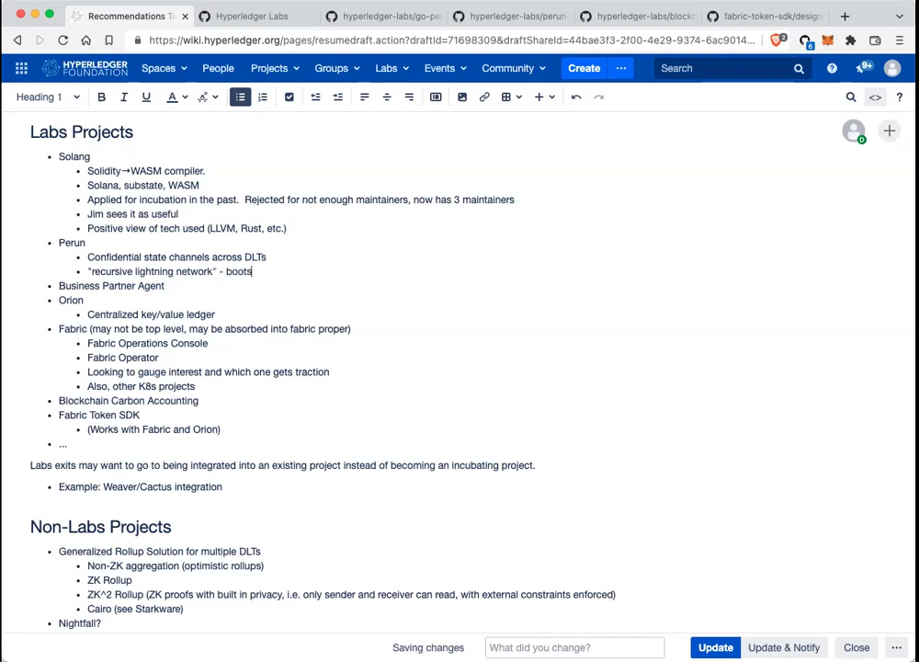
pyautogui.write('trap off of the trust of other people.')
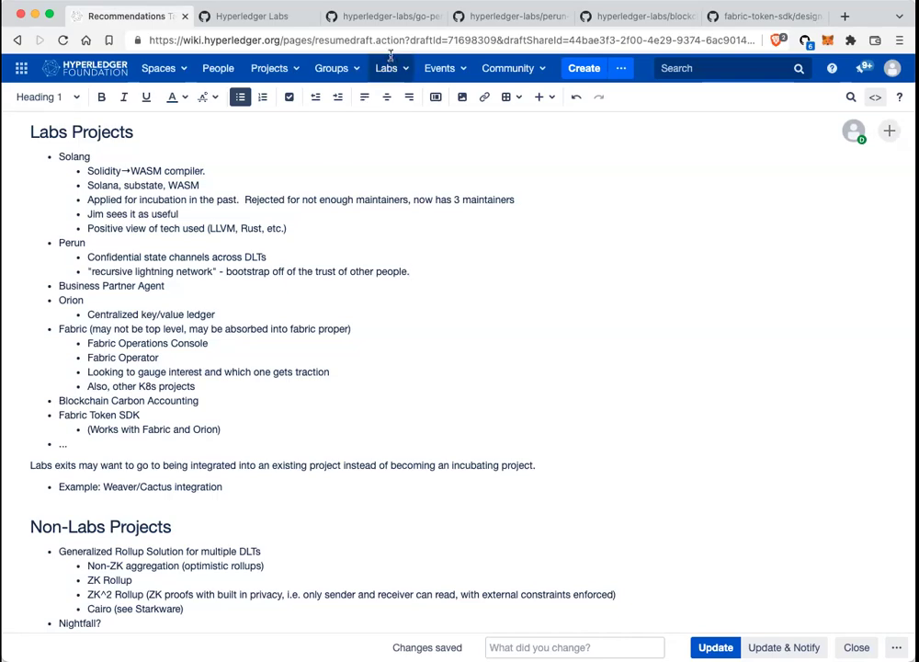
# Step: Switch back to the go-perun repository and open its commit history again
pyautogui.click(395, 18)
pyautogui.scroll(15, 437, 376)
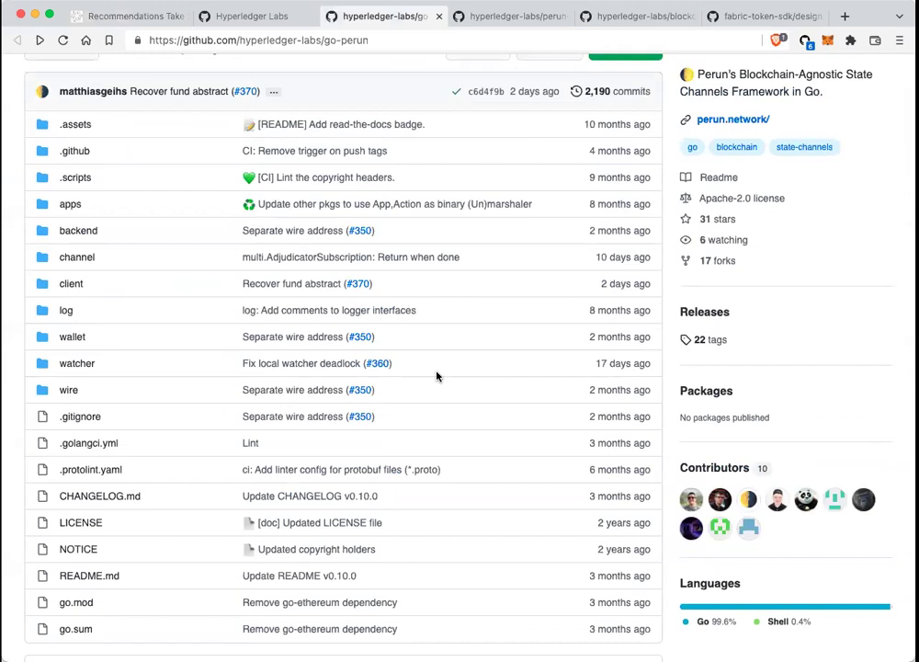
pyautogui.scroll(2, 437, 376)
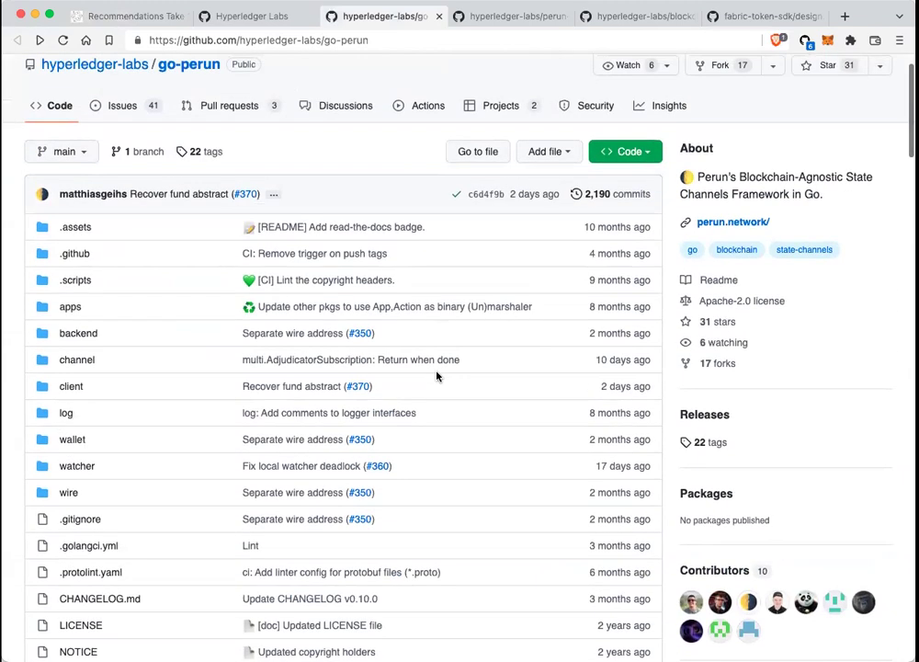
pyautogui.click(609, 194)
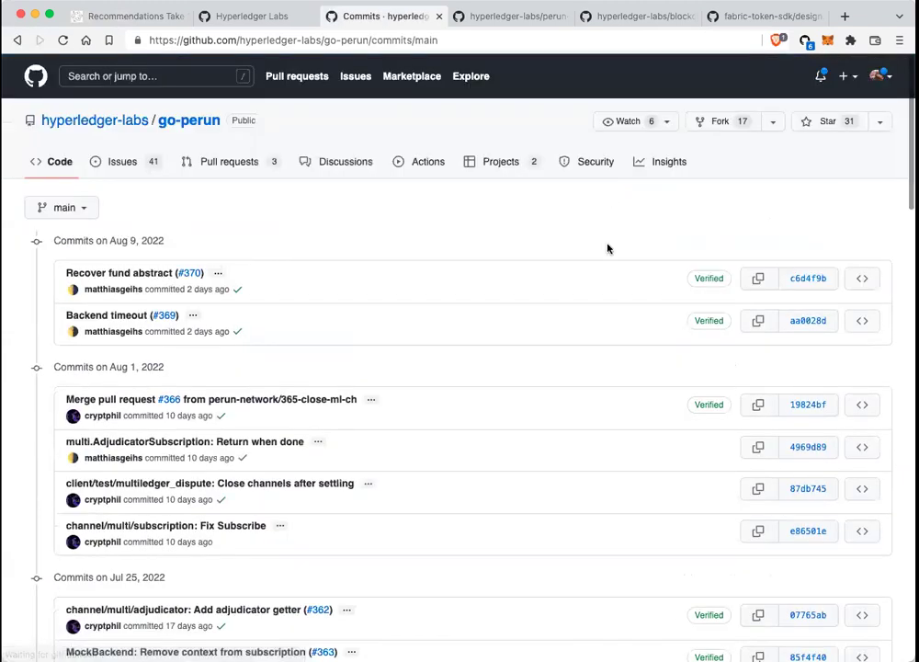
# Step: Examine the recent go-perun commits on the main branch, from August 2022 back through May 2022
pyautogui.scroll(-5, 523, 401)
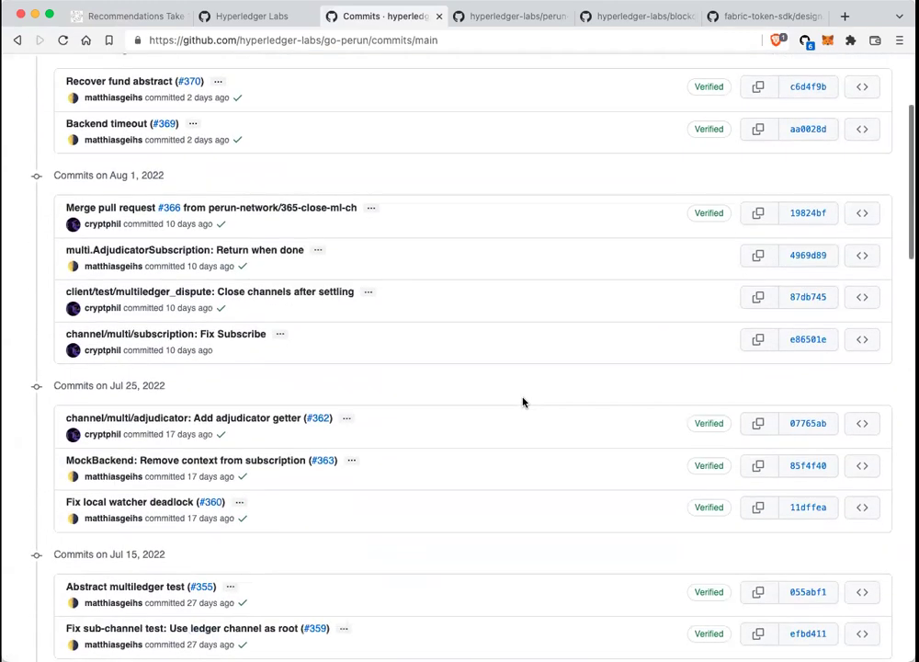
pyautogui.scroll(-5, 523, 402)
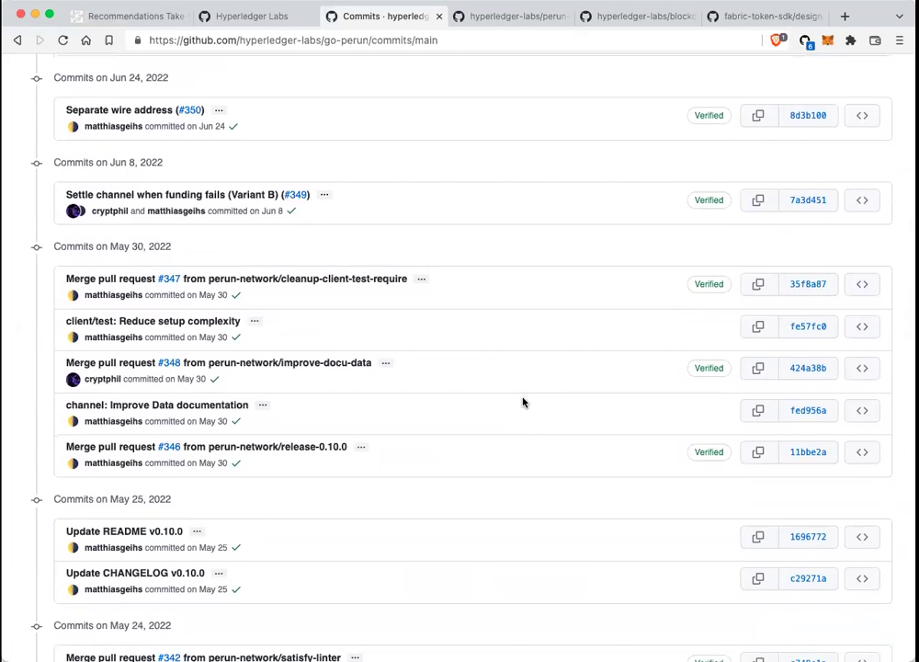
pyautogui.scroll(-3, 522, 402)
pyautogui.scroll(15, 522, 402)
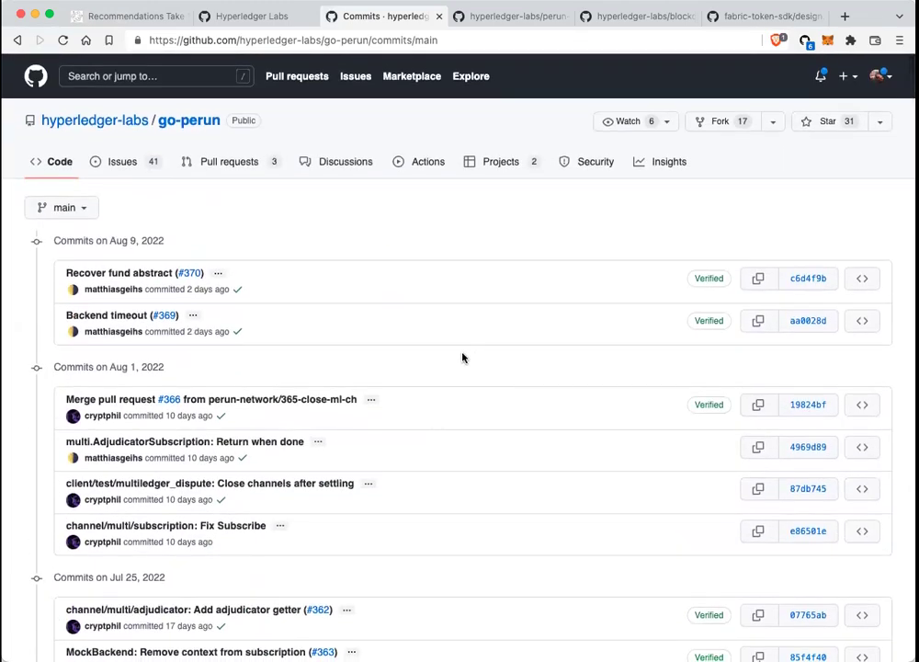
pyautogui.scroll(-10, 464, 357)
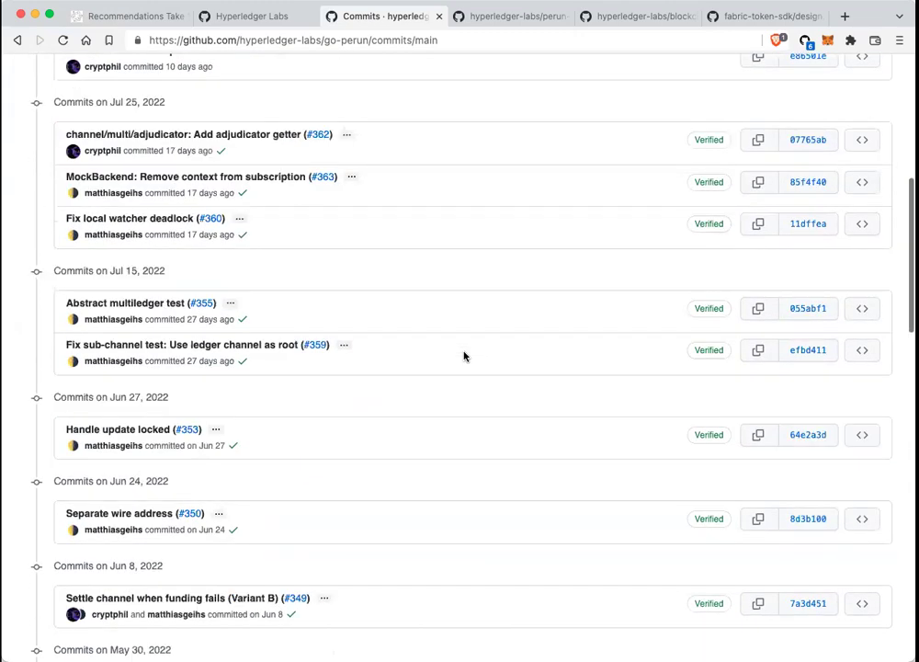
pyautogui.scroll(15, 464, 356)
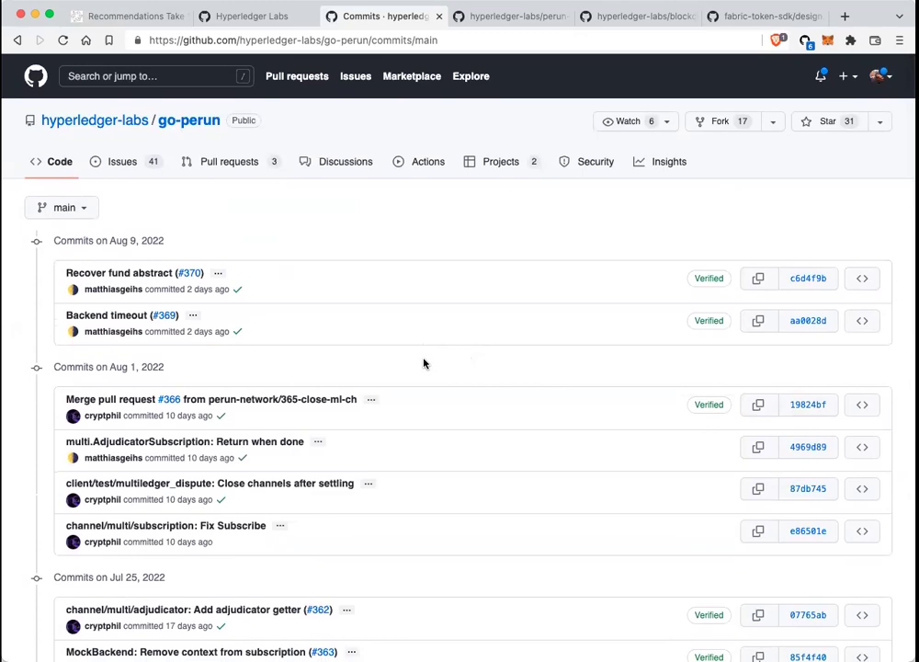
# Step: Return to the go-perun repository's main page and read the README's introduction, security disclaimer and getting-started section
pyautogui.hscroll(-5, 423, 362)
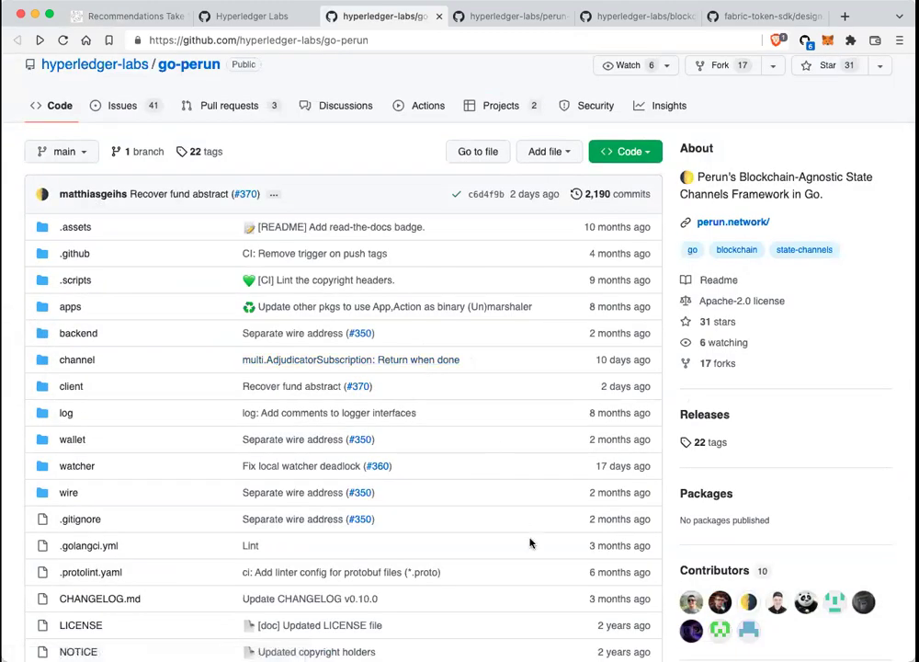
pyautogui.scroll(-10, 530, 543)
pyautogui.scroll(-5, 529, 543)
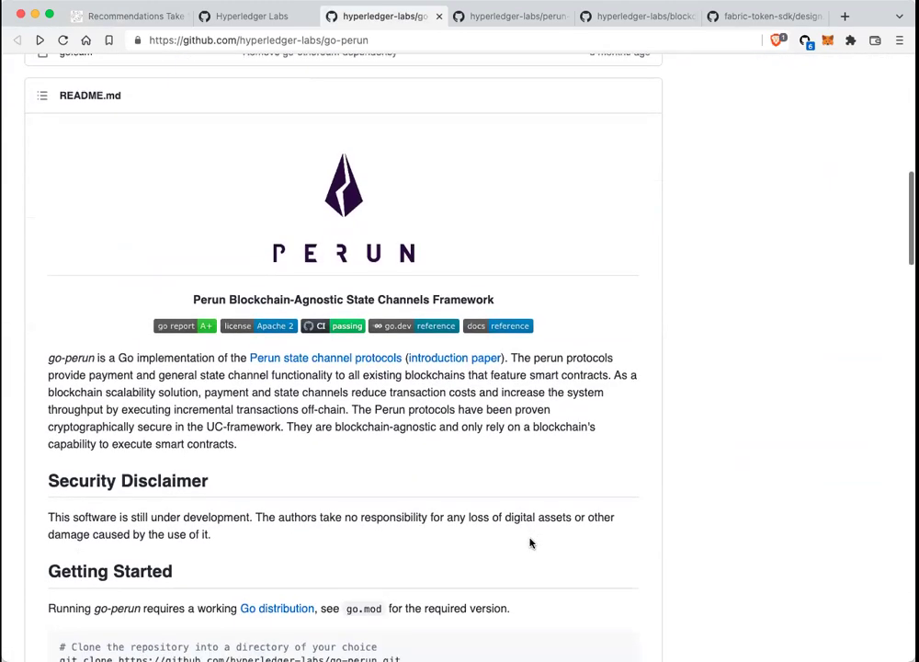
pyautogui.scroll(-4, 530, 544)
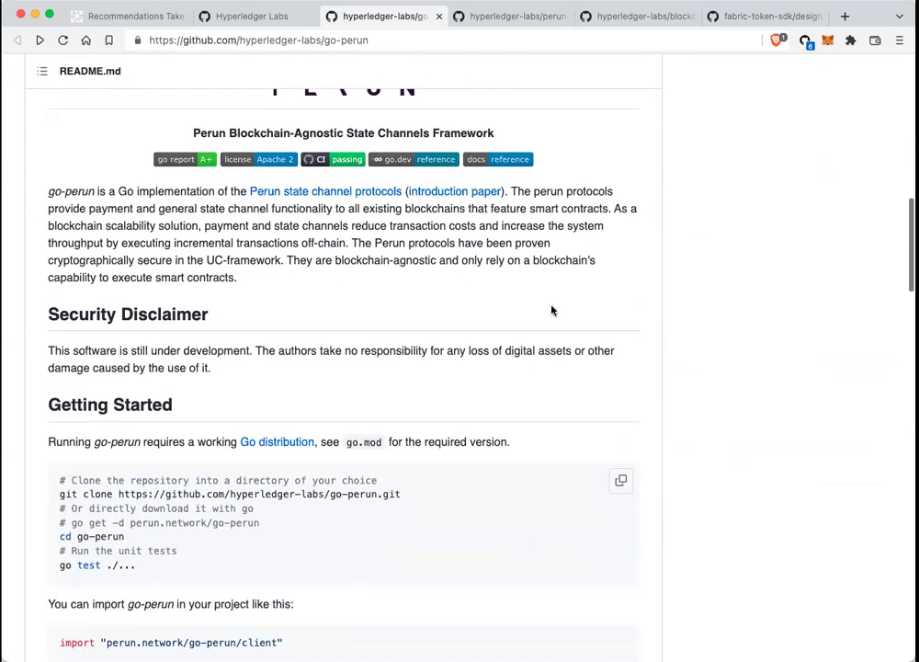
# Step: On the wiki page, add a sub-bullet under Perun reading "Ask for a TSC presentation"
pyautogui.click(136, 17)
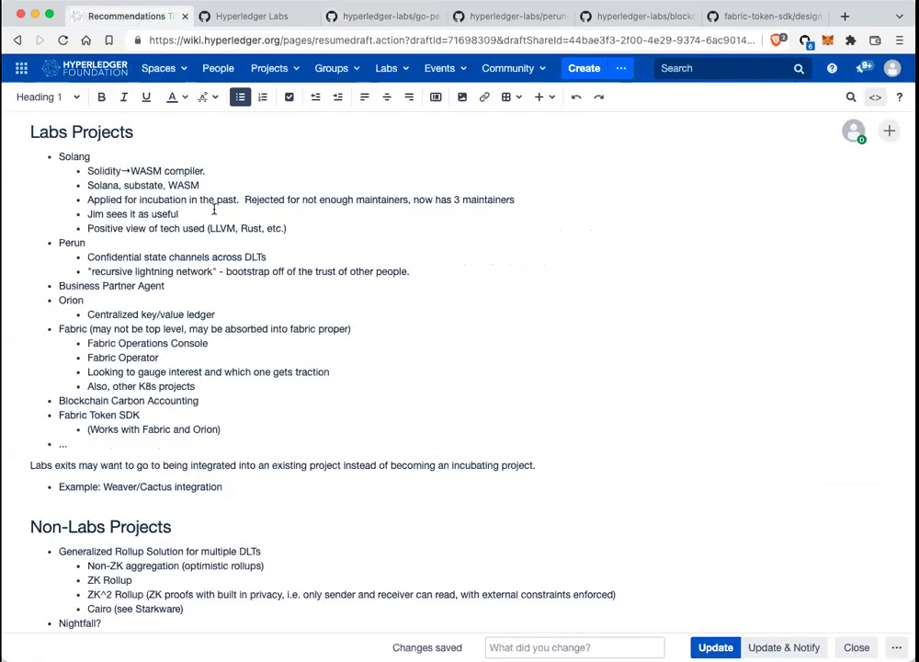
pyautogui.click(417, 278)
pyautogui.press('Return')
pyautogui.write('M')
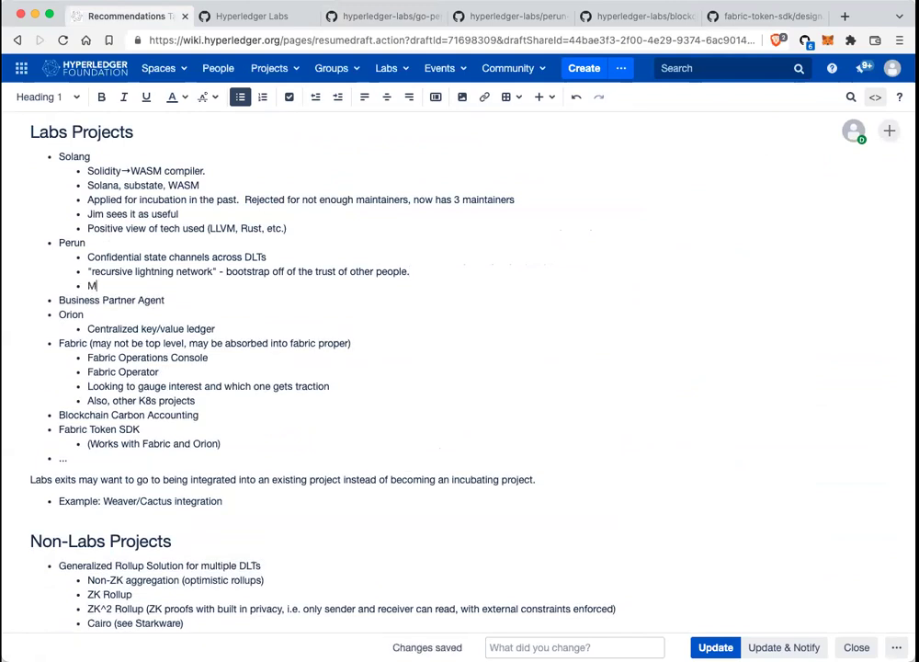
pyautogui.press('BackSpace')
pyautogui.write('Ask for a TSC')
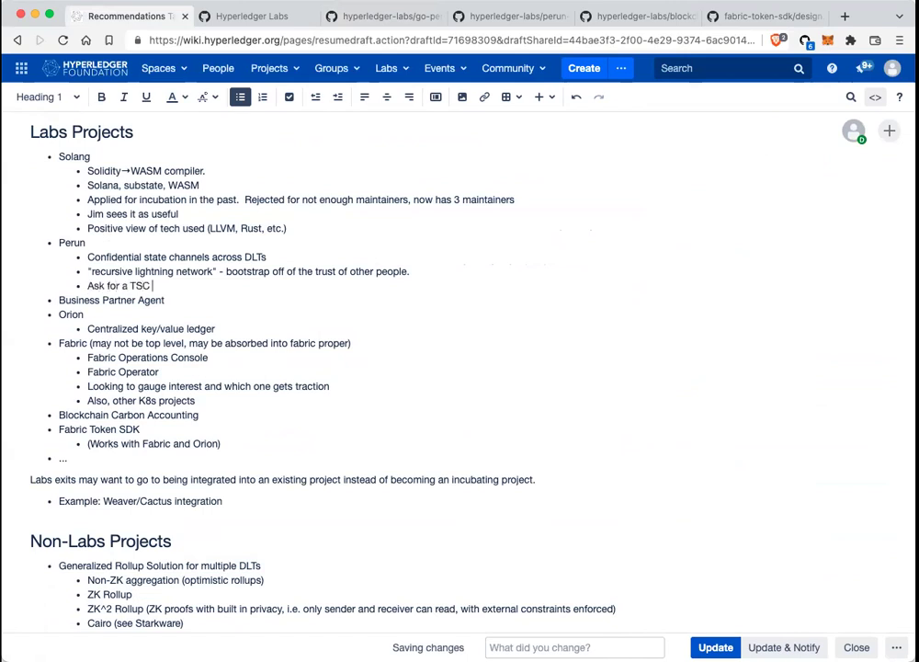
pyautogui.write(' presentation')
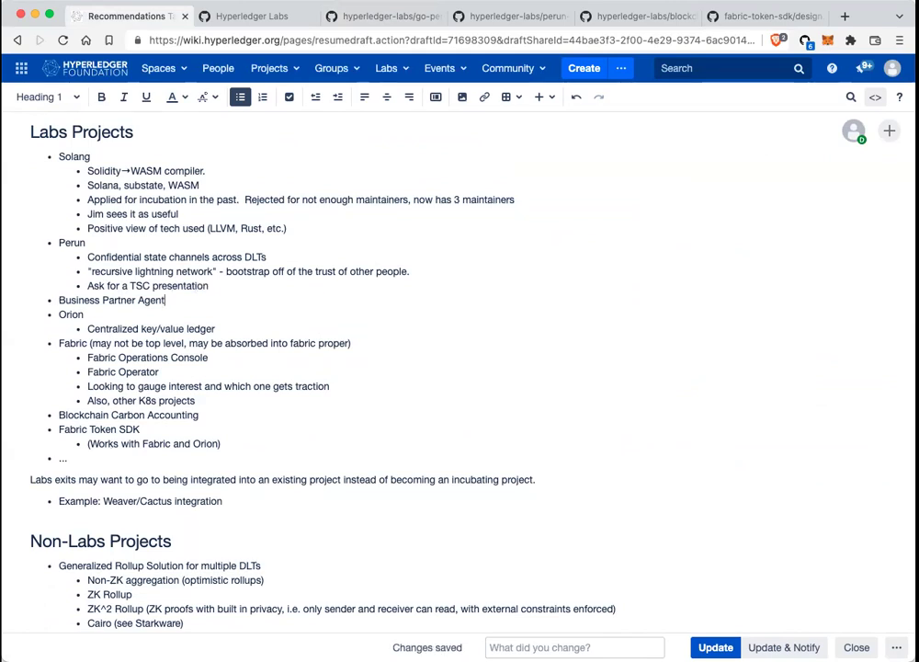
# Step: Search the Hyperledger Labs repositories for "business" and open the business-partner-agent repository in a new tab
pyautogui.click(261, 20)
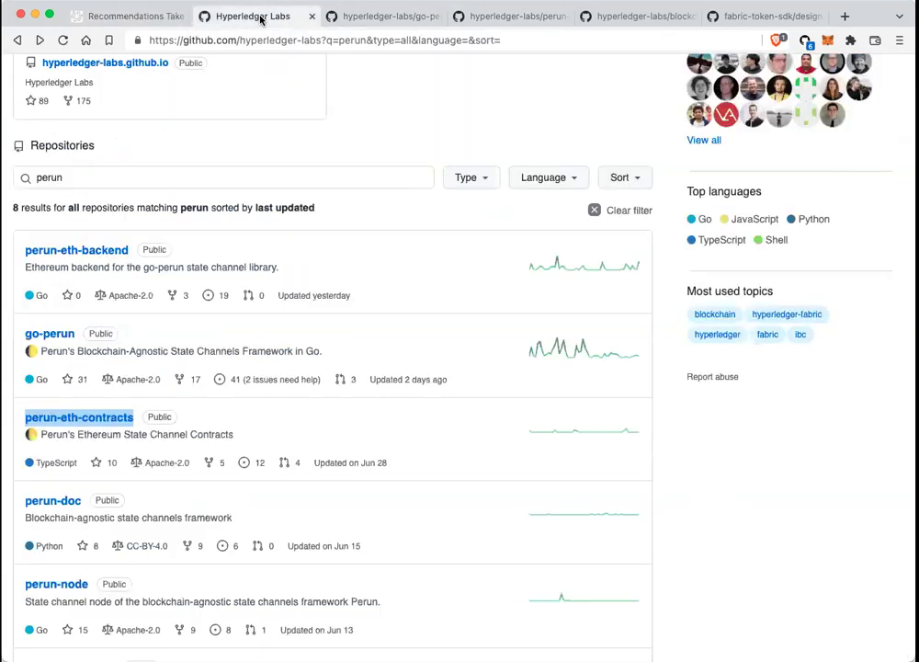
pyautogui.doubleClick(117, 181)
pyautogui.write('business')
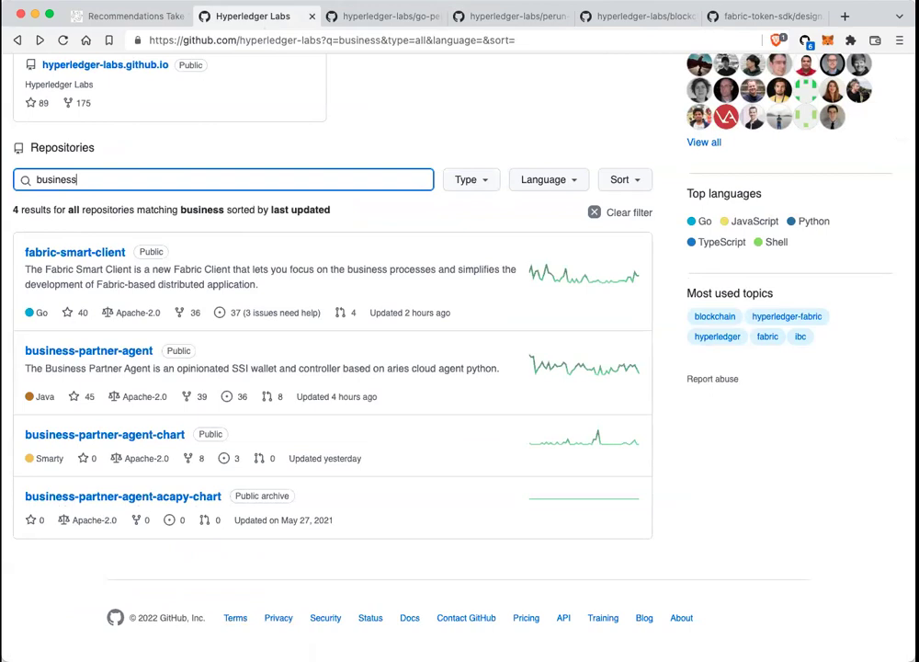
pyautogui.click(147, 25)
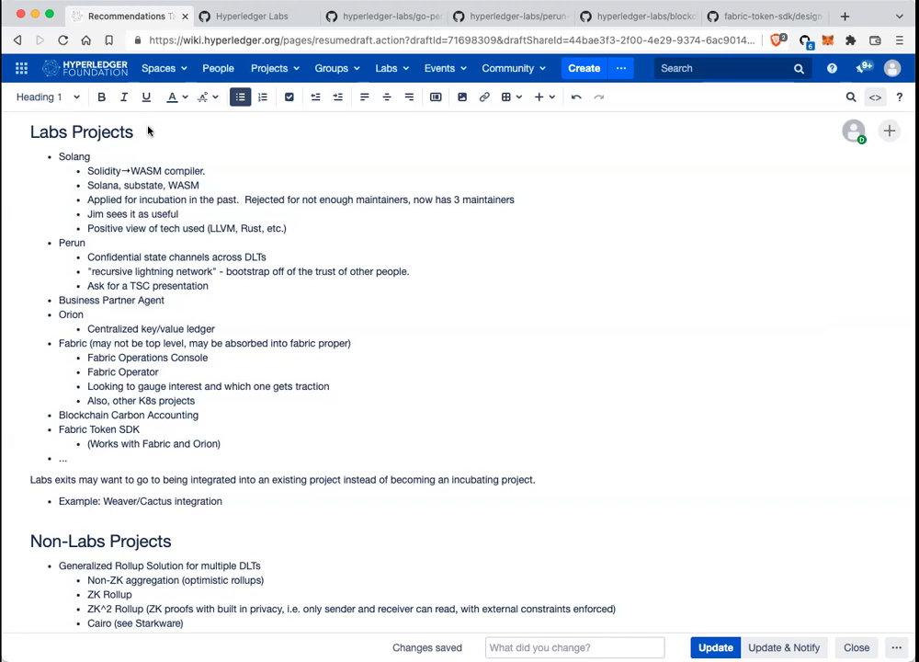
pyautogui.click(280, 14)
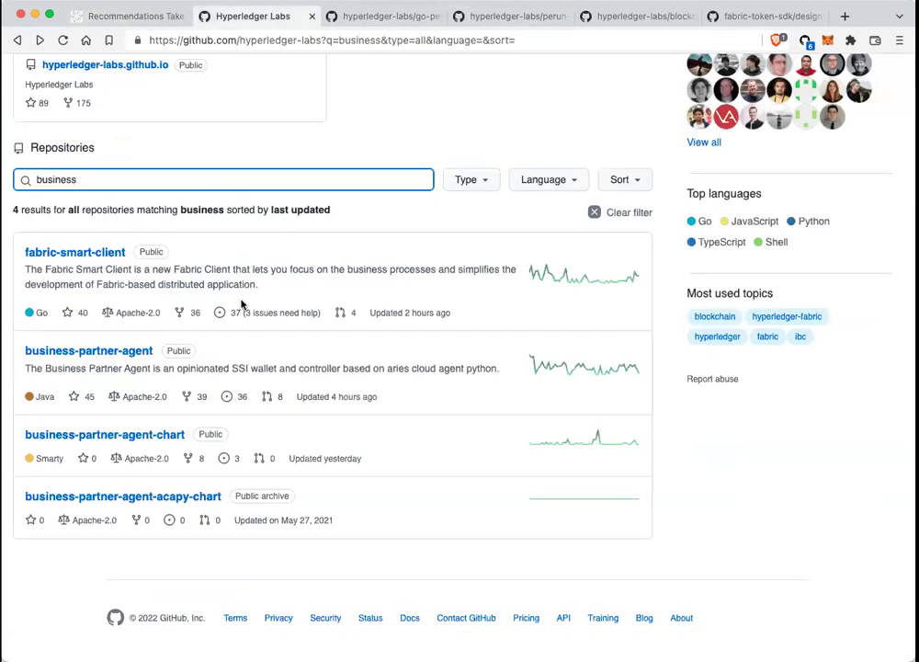
pyautogui.rightClick(133, 352)
pyautogui.click(161, 357)
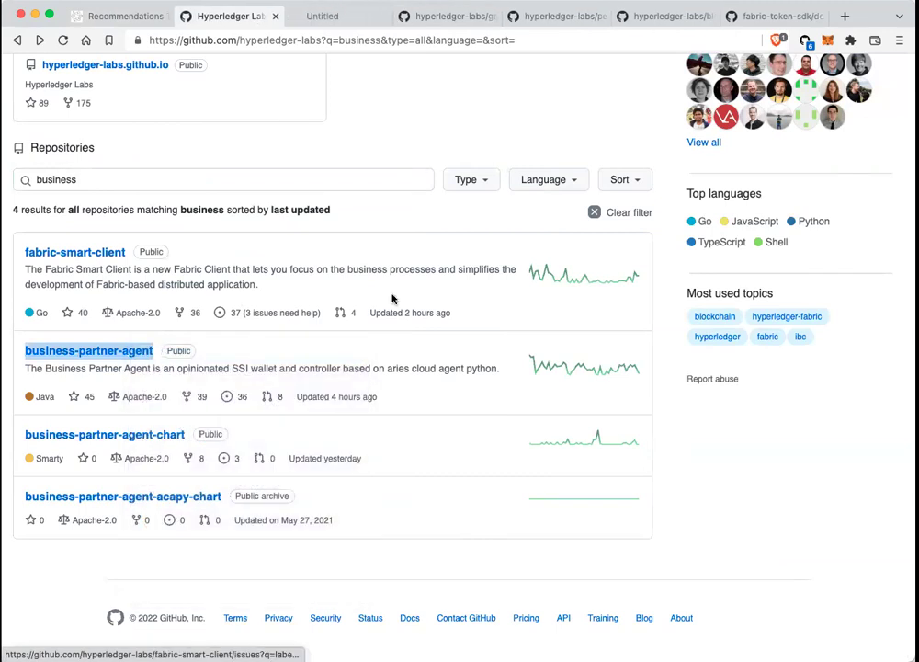
pyautogui.click(329, 18)
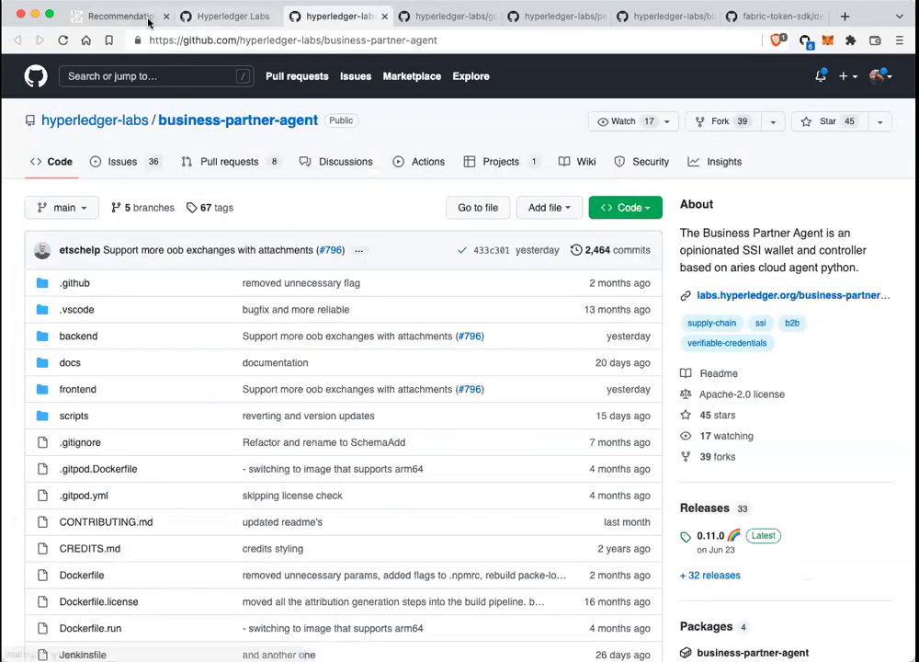
# Step: On the wiki page, append a parenthetical to Perun's TSC presentation bullet naming the person "to take action on this"
pyautogui.click(112, 16)
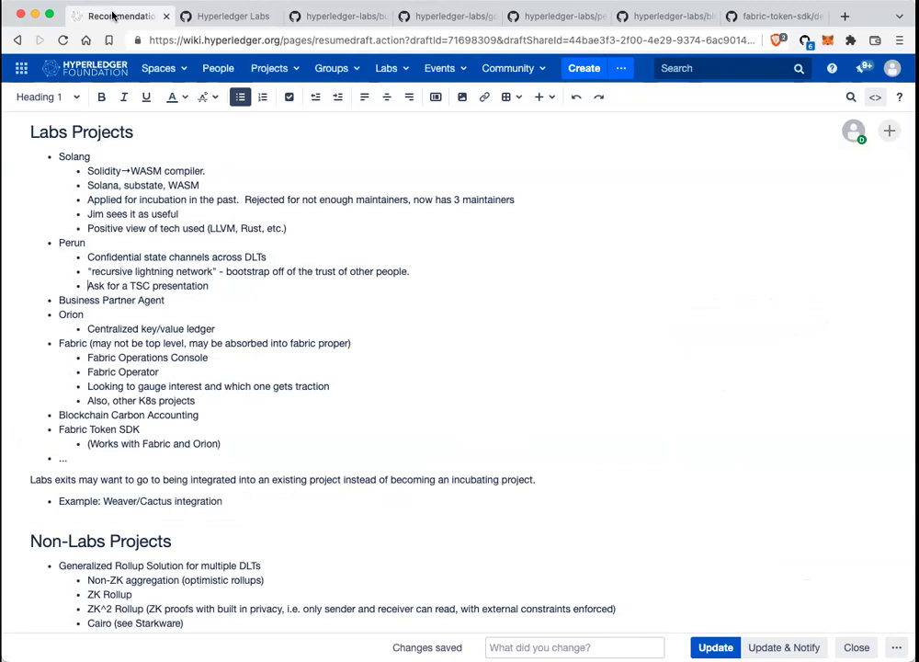
pyautogui.press('End')
pyautogui.write('(Tracy to take action)')
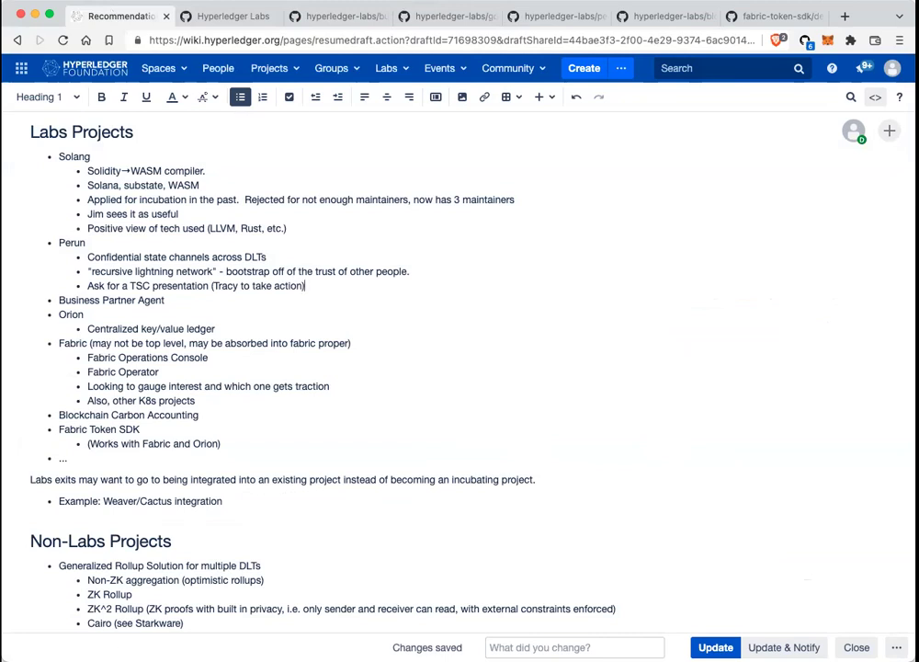
pyautogui.press('Left')
pyautogui.write('on this')
# Step: Switch to the business-partner-agent repository and skim its file list, contributors, languages and README description
pyautogui.click(322, 15)
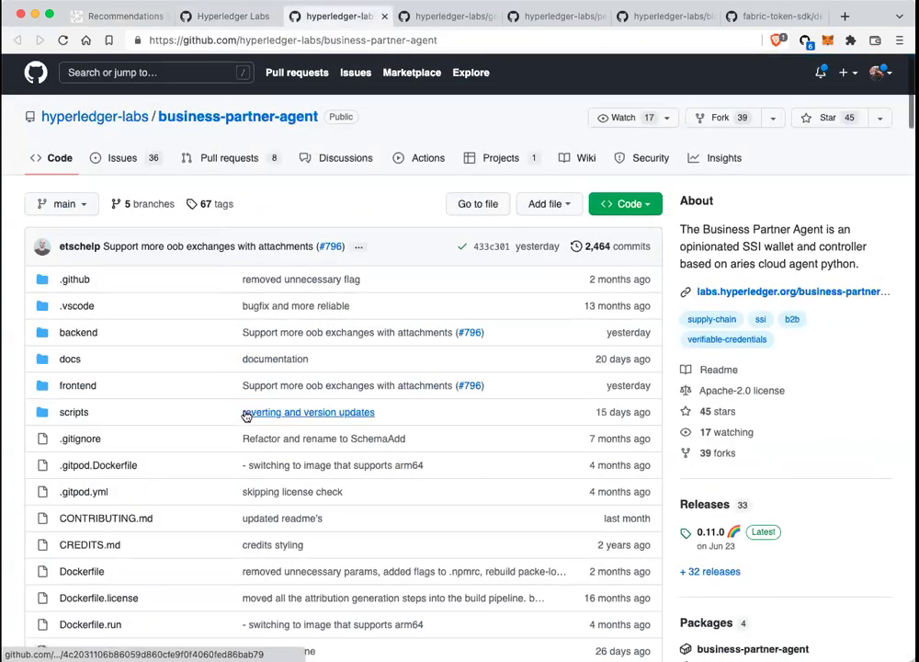
pyautogui.scroll(-2, 246, 415)
pyautogui.scroll(-6, 246, 415)
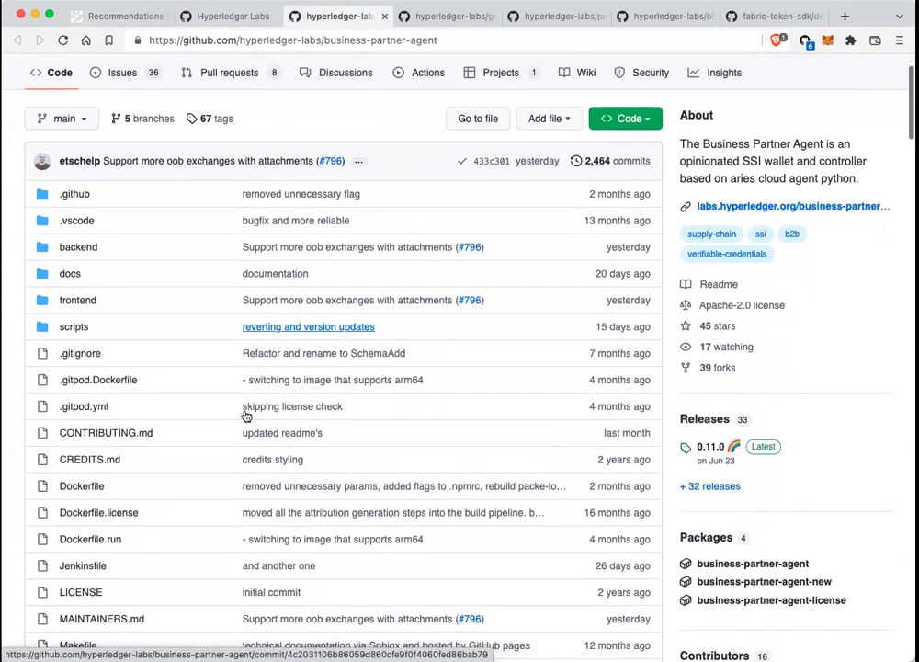
pyautogui.scroll(-8, 246, 415)
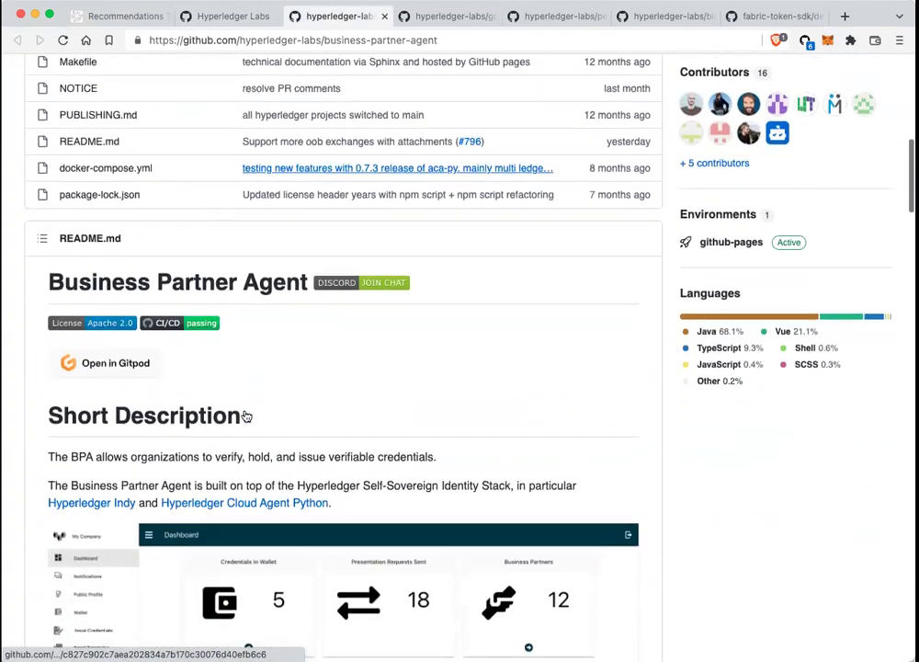
pyautogui.scroll(15, 245, 417)
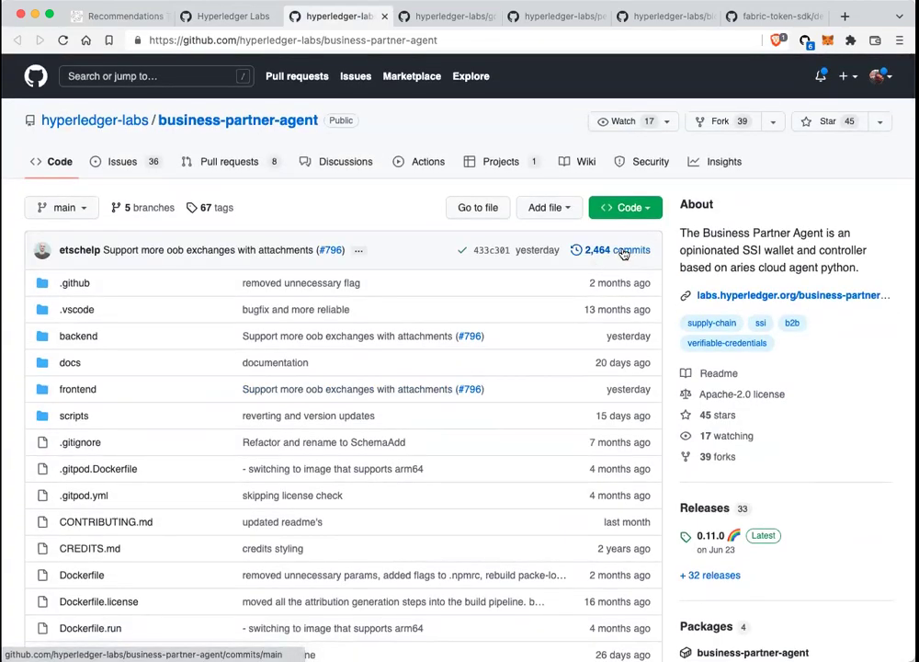
# Step: Open the business-partner-agent commit history and examine the recent commits and the following page of older ones
pyautogui.click(623, 251)
pyautogui.scroll(-2, 491, 420)
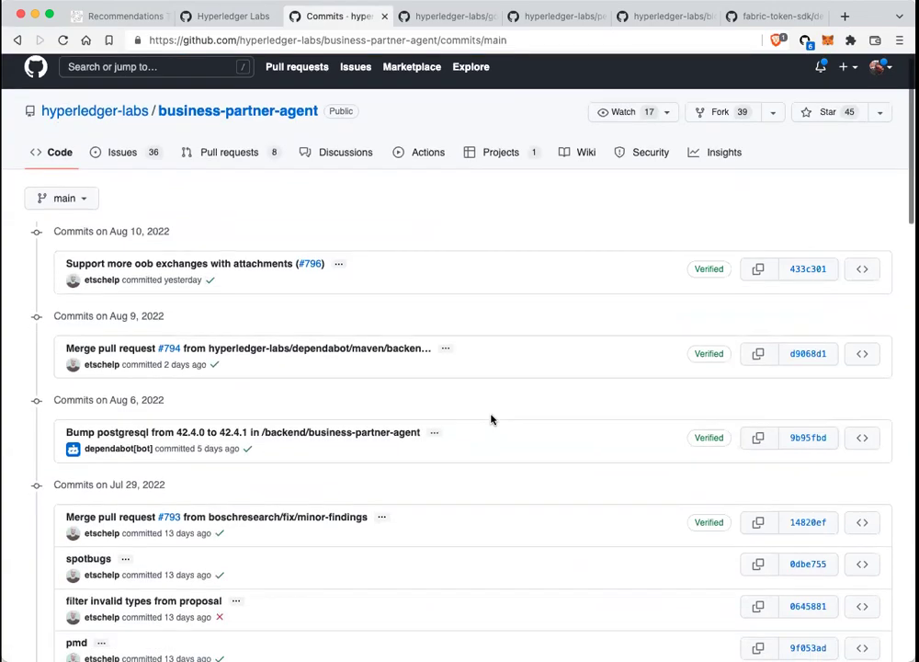
pyautogui.scroll(-5, 491, 420)
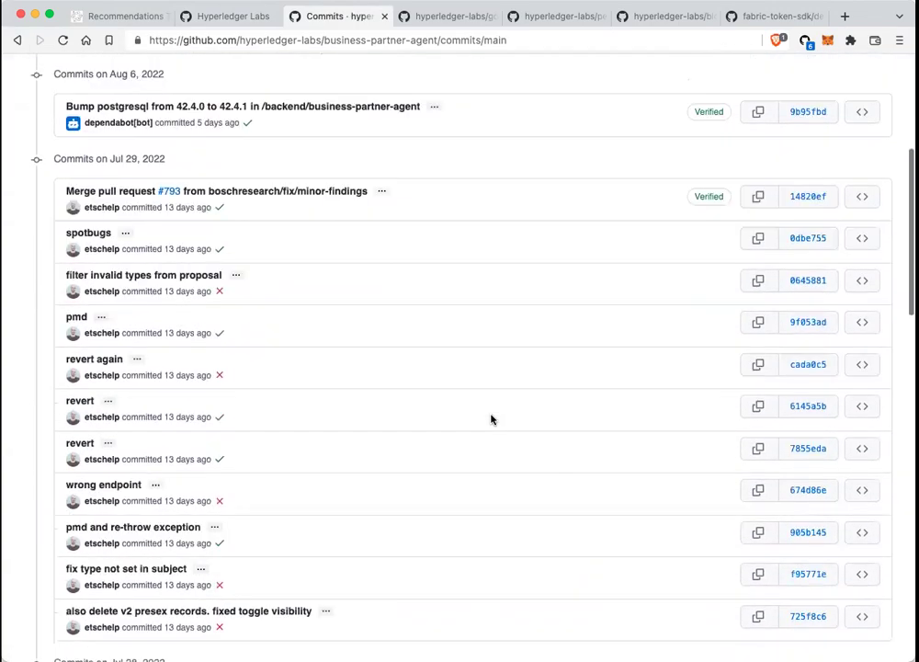
pyautogui.scroll(-12, 491, 420)
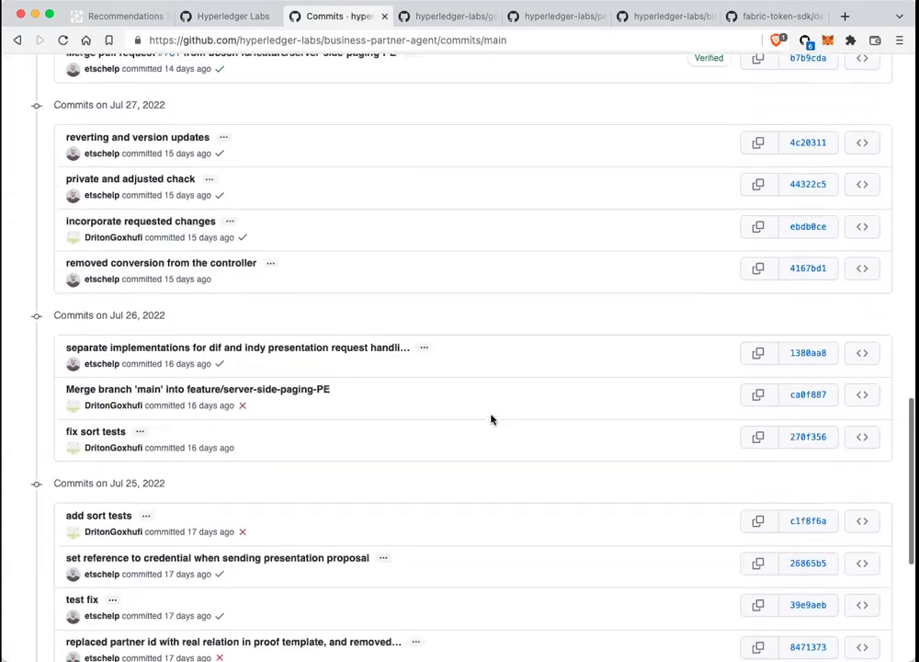
pyautogui.scroll(-5, 491, 420)
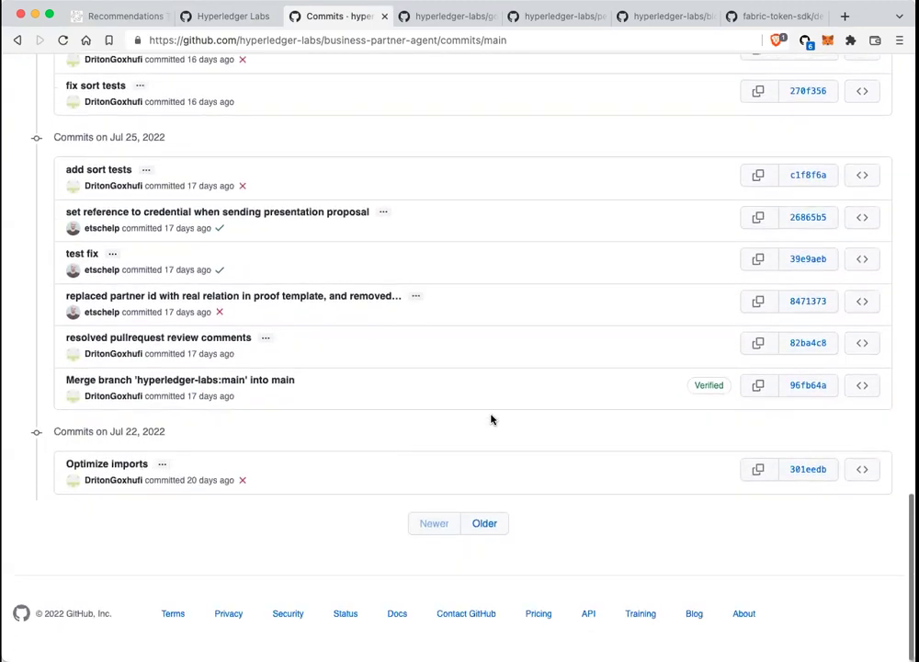
pyautogui.click(494, 526)
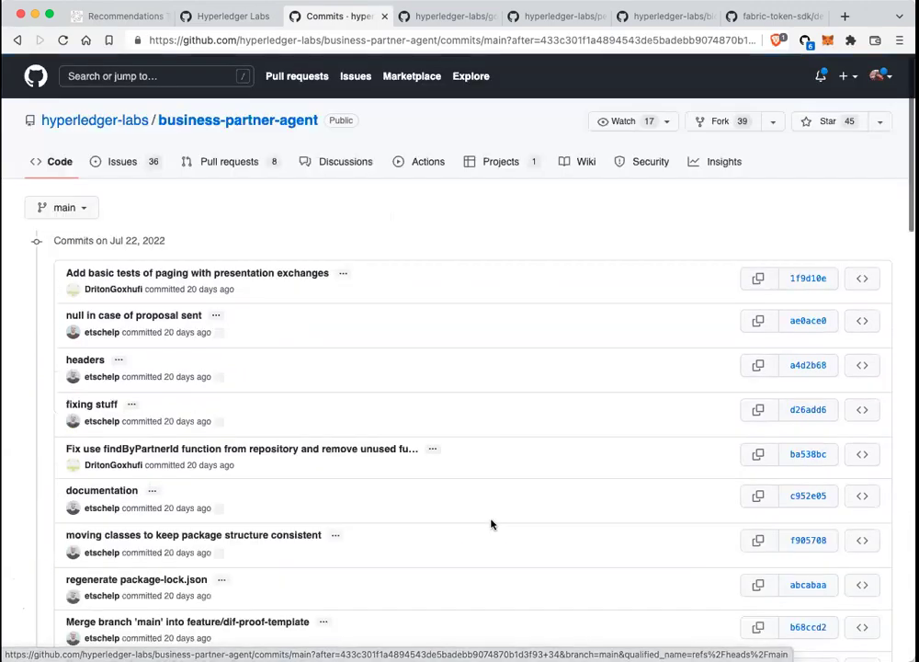
pyautogui.scroll(-4, 491, 523)
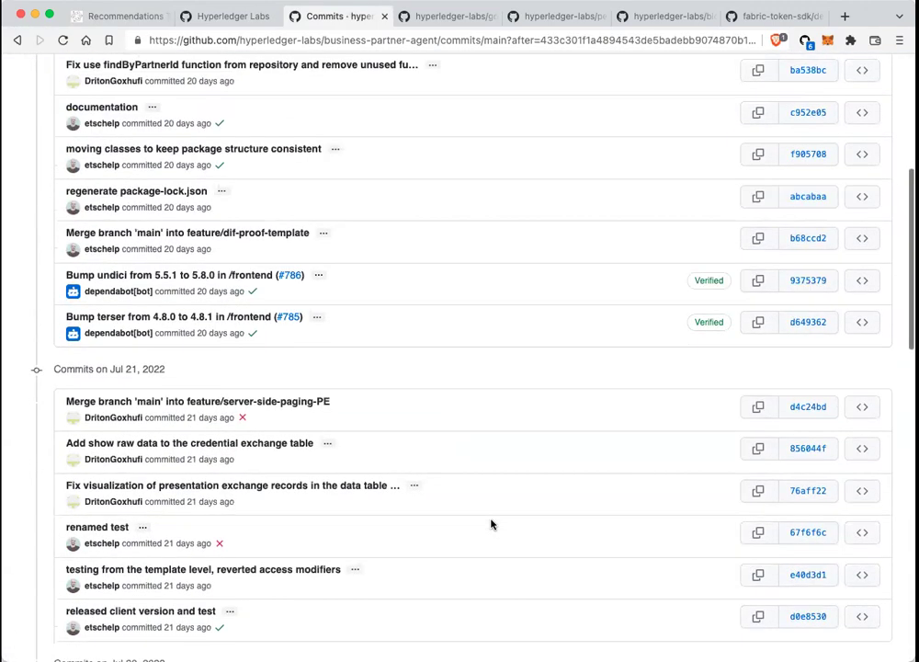
# Step: Go back to the business-partner-agent main page and read the README from its short description through the detailed feature table
pyautogui.hscroll(-5, 491, 524)
pyautogui.scroll(15, 341, 349)
pyautogui.hscroll(-5, 342, 343)
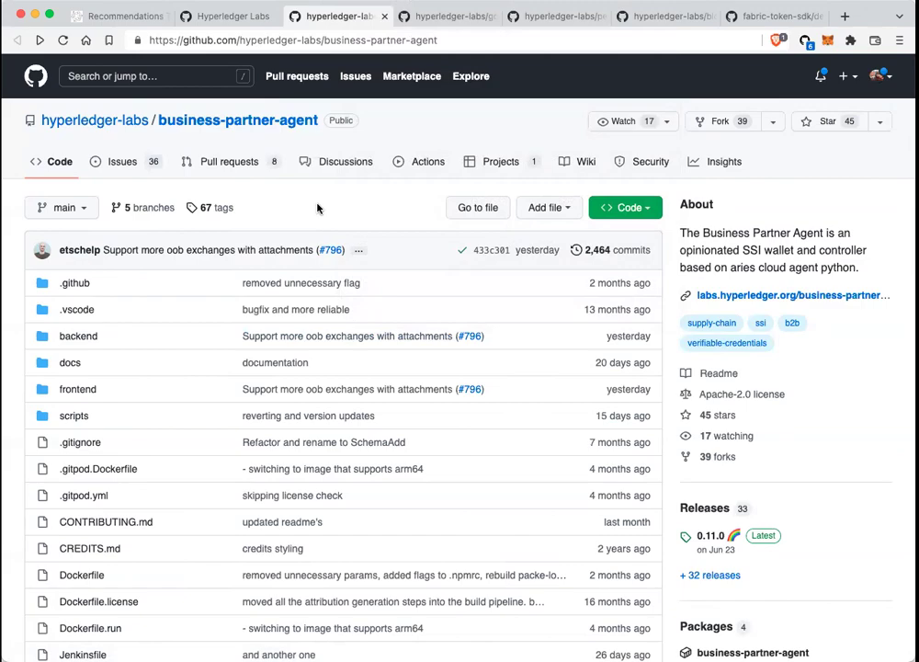
pyautogui.scroll(-8, 317, 209)
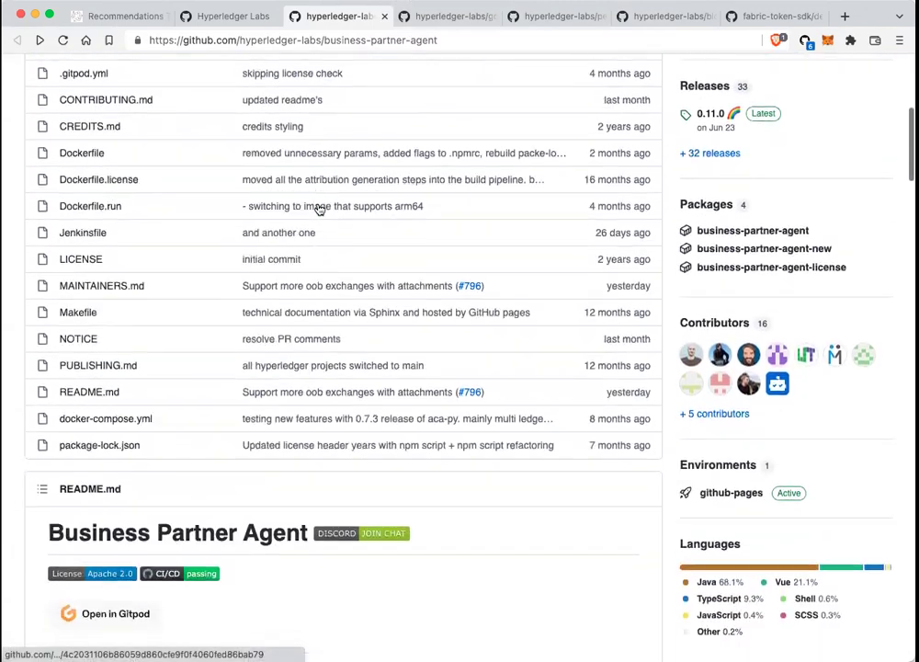
pyautogui.scroll(-8, 319, 210)
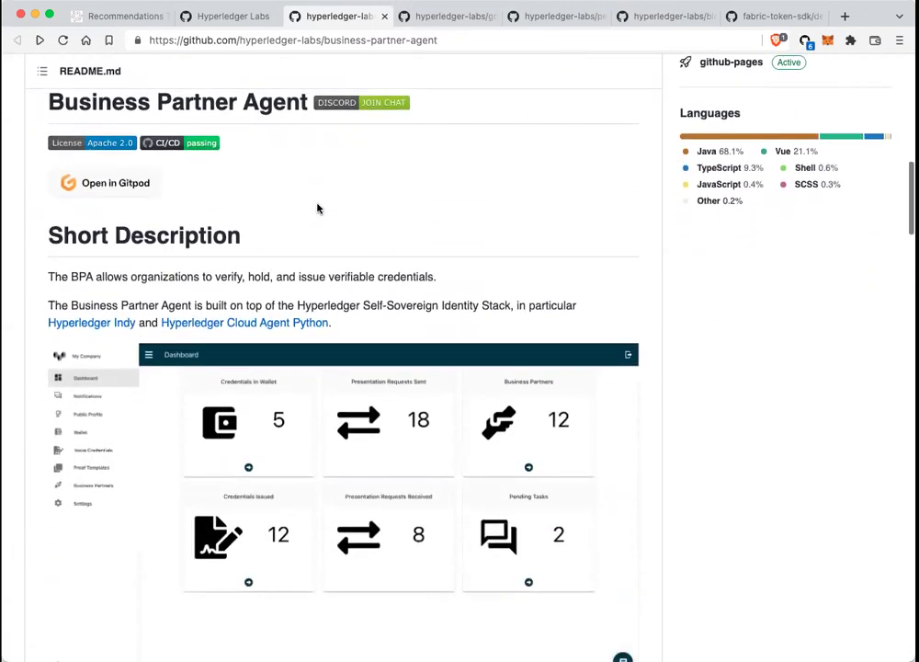
pyautogui.scroll(-6, 318, 210)
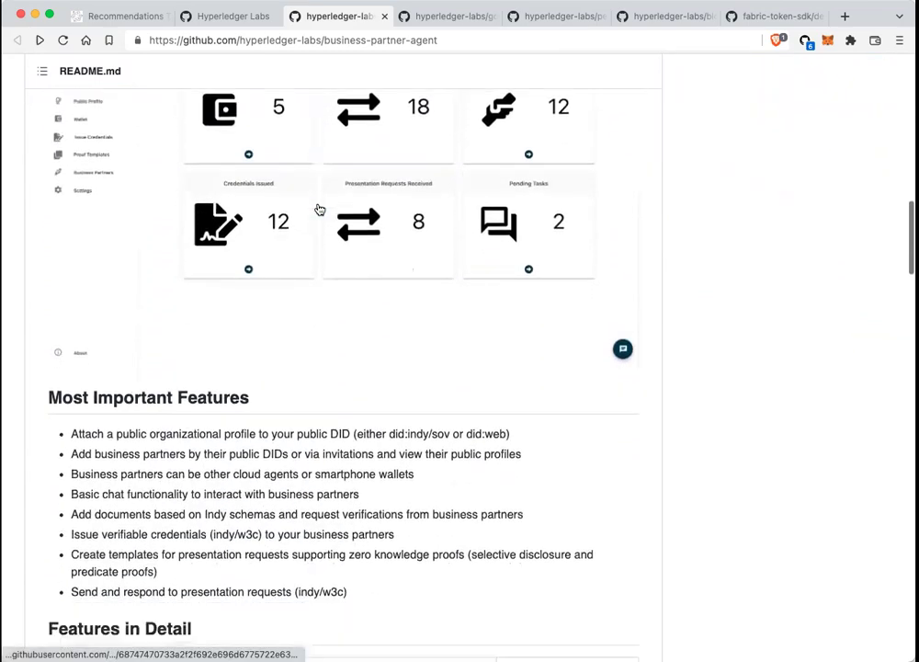
pyautogui.scroll(-10, 319, 210)
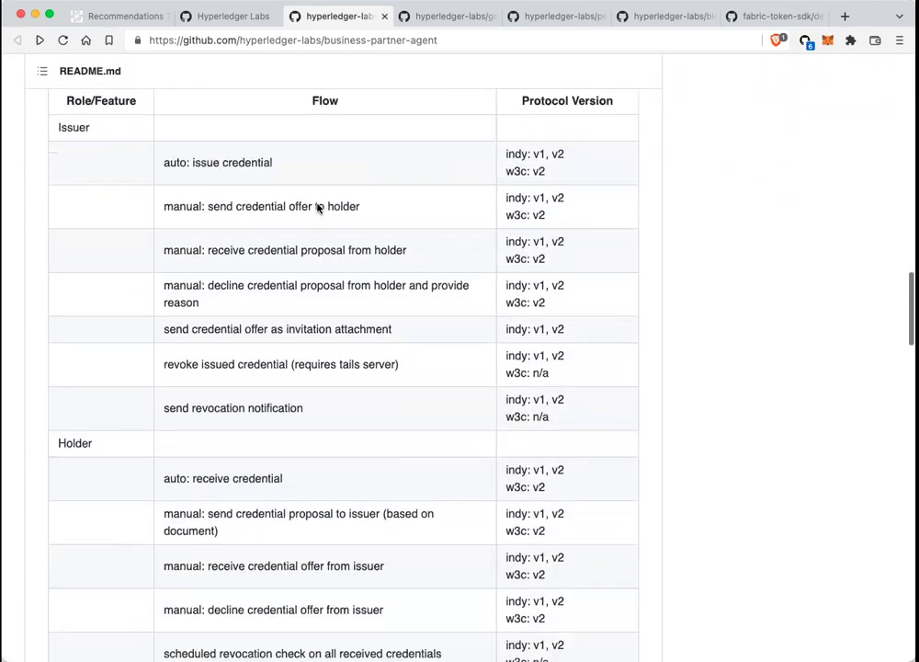
# Step: Read the rest of the business-partner-agent README, from the feature table through upcoming features, project status, getting started, sponsor and license
pyautogui.scroll(-20, 318, 210)
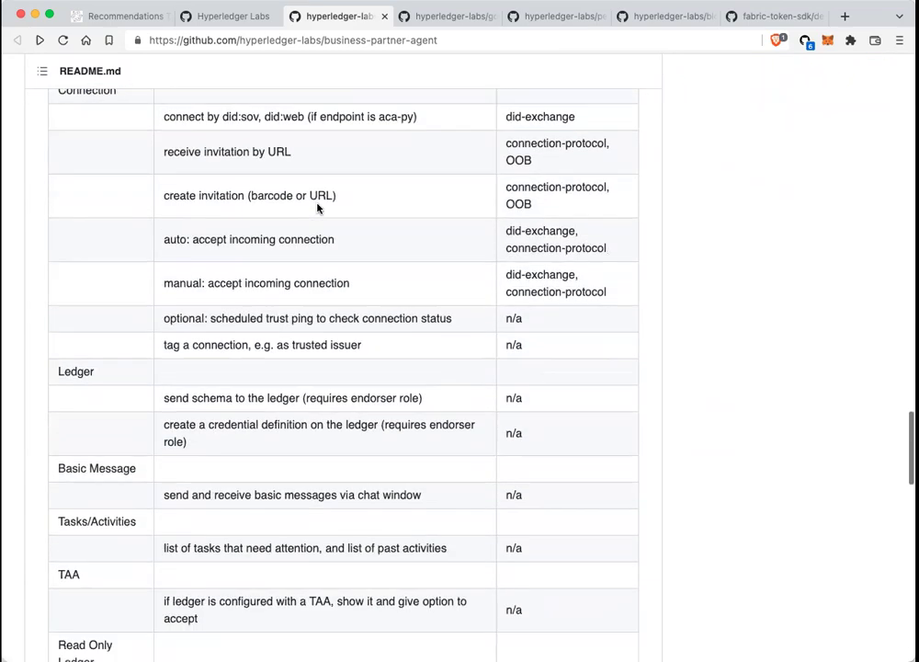
pyautogui.scroll(-12, 318, 209)
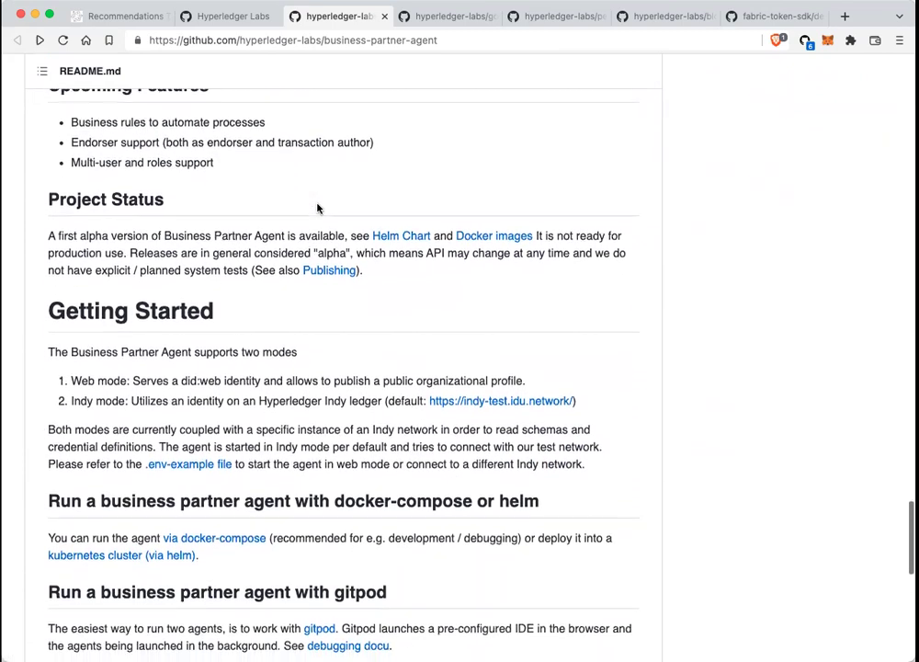
pyautogui.scroll(-1, 318, 209)
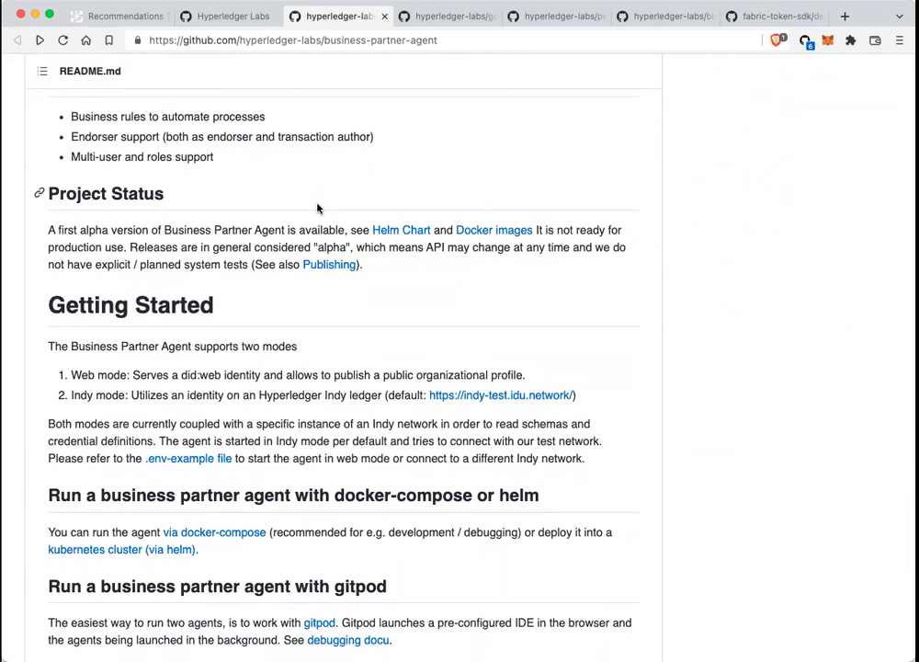
pyautogui.scroll(-10, 319, 209)
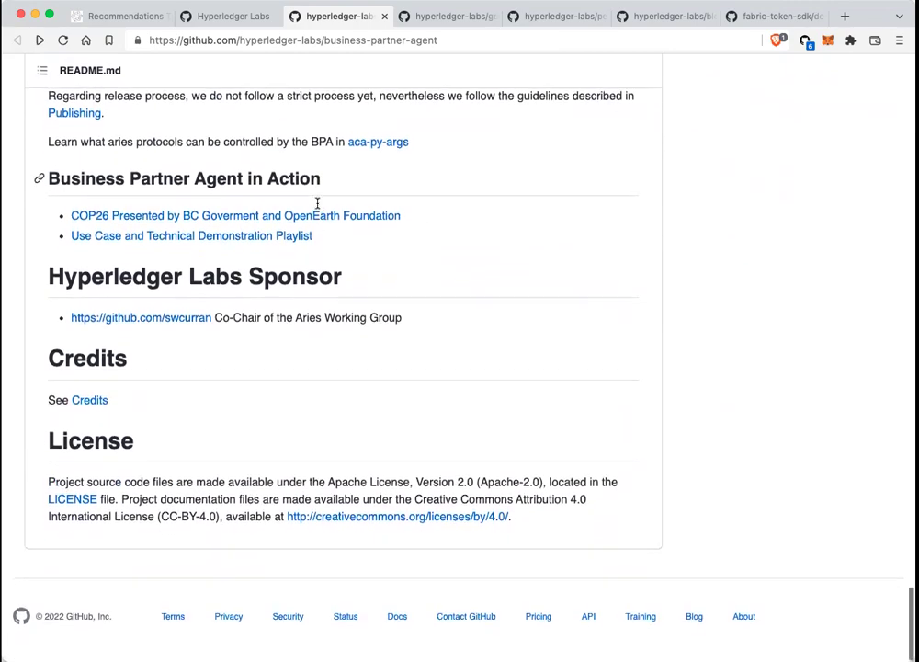
pyautogui.scroll(7, 318, 206)
pyautogui.scroll(7, 318, 209)
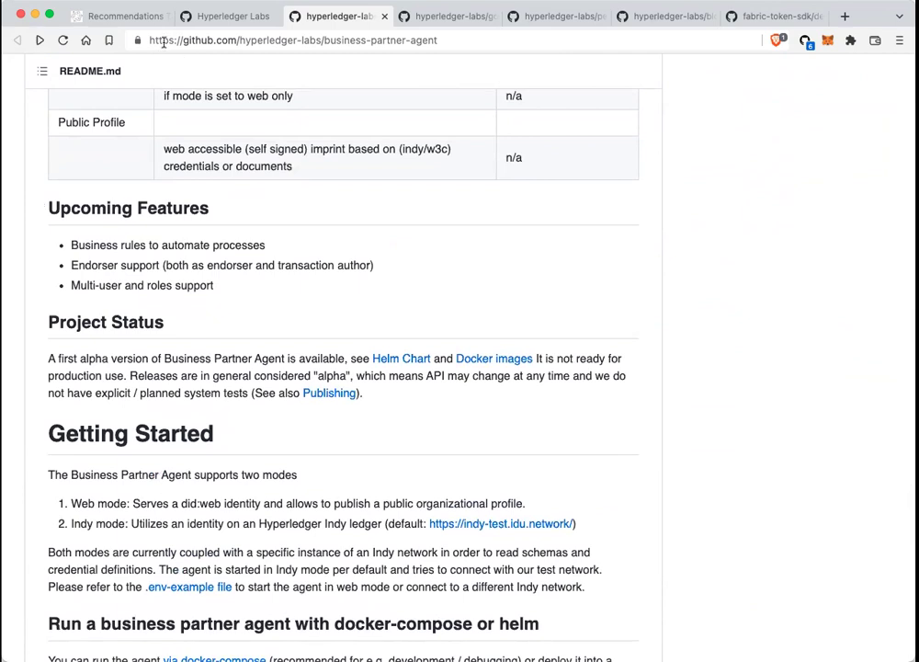
# Step: On the recommendations wiki page, add the sub-bullet "May become an aries subproject" under Business Partner Agent
pyautogui.click(121, 16)
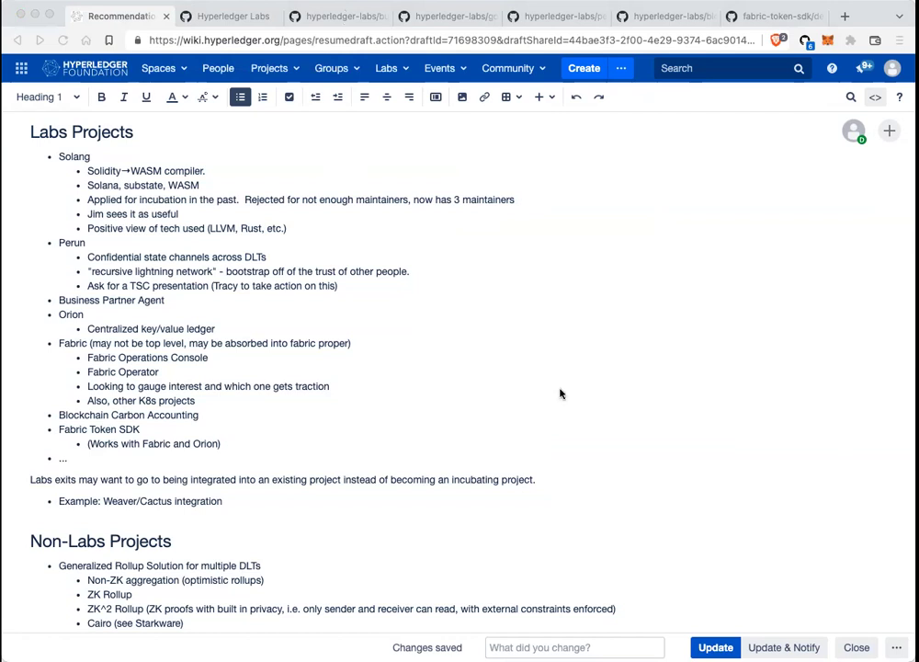
pyautogui.click(174, 304)
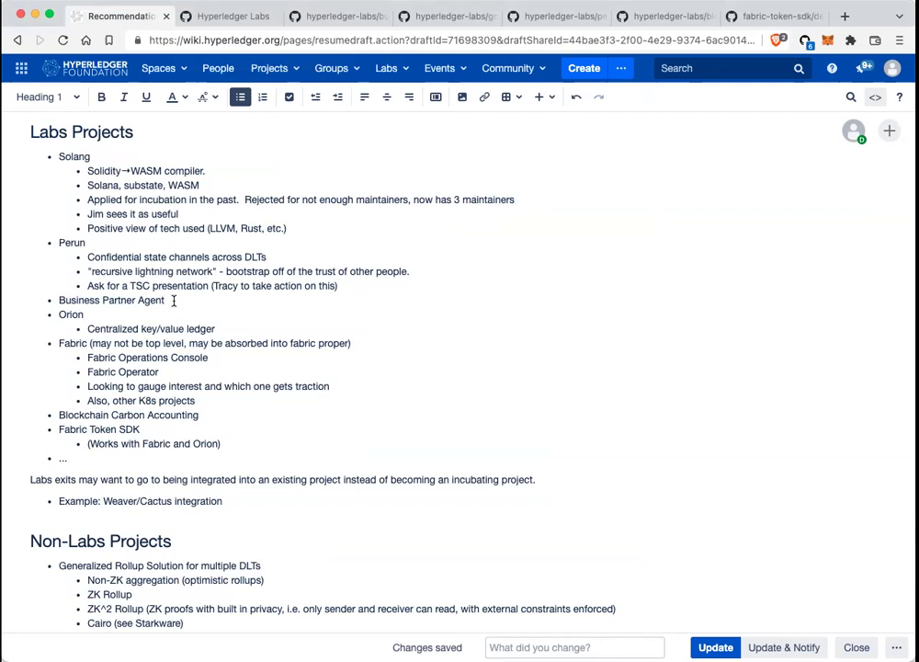
pyautogui.press('Return')
pyautogui.press('Tab')
pyautogui.write('Mayb')
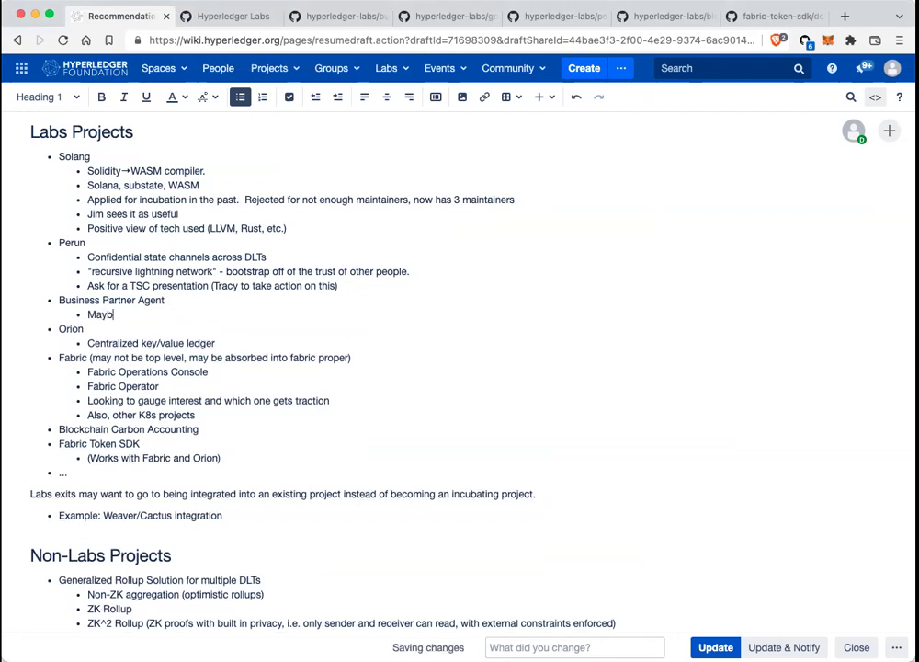
pyautogui.press('BackSpace')
pyautogui.write('become ')
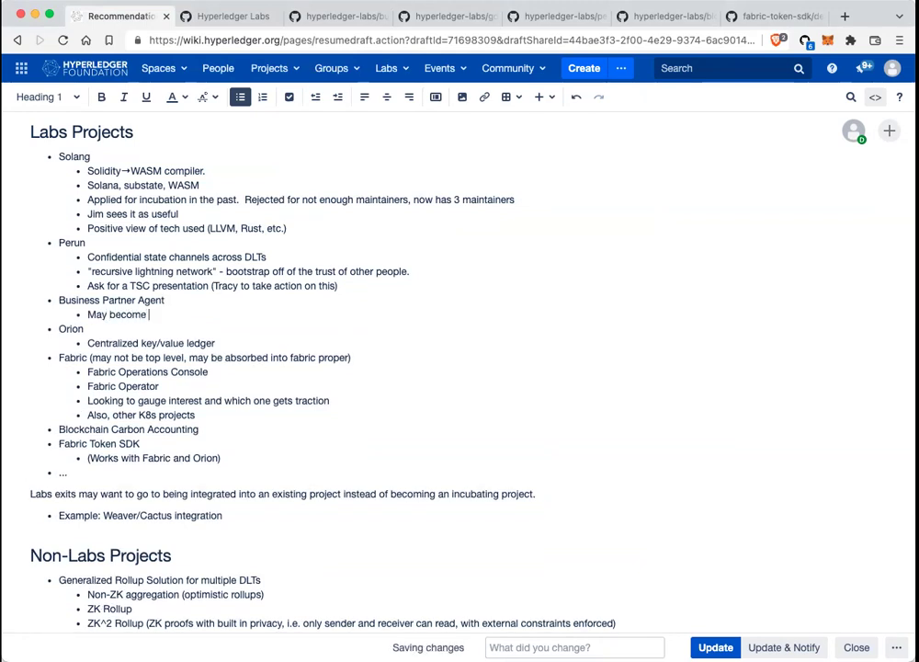
pyautogui.write('an aries subproject')
# Step: Capitalize "Aries" in the new Business Partner Agent sub-bullet and append "- needs connection" to it
pyautogui.press('Left')
pyautogui.press('Left')
pyautogui.press('Left')
pyautogui.press('Left')
pyautogui.press('Left')
pyautogui.press('Left')
pyautogui.press('Left')
pyautogui.press('Left')
pyautogui.press('Left')
pyautogui.press('Left')
pyautogui.press('Left')
pyautogui.press('Left')
pyautogui.press('Left')
pyautogui.press('Left')
pyautogui.press('Left')
pyautogui.press('Left')
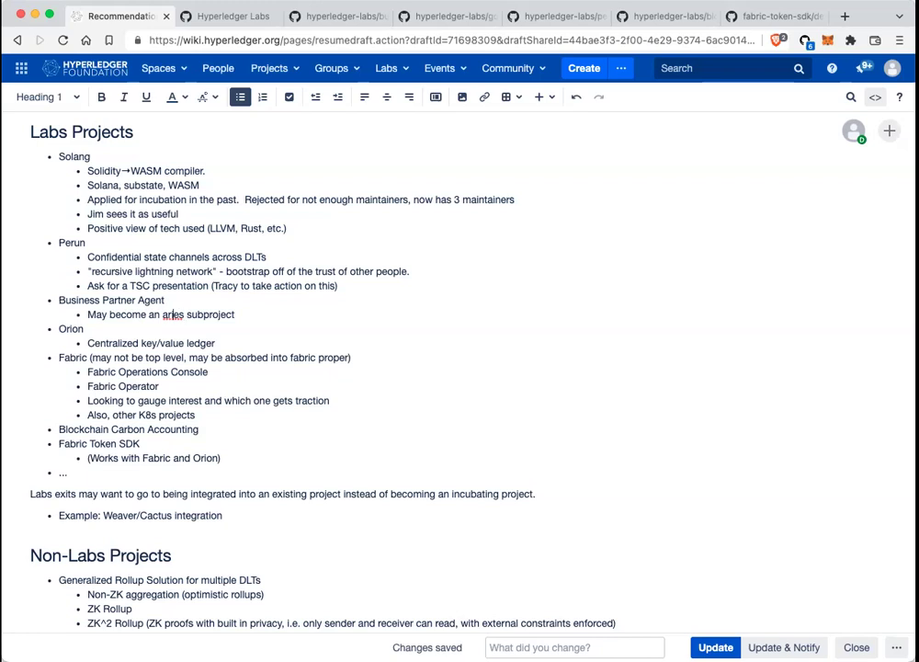
pyautogui.press('Delete')
pyautogui.write('A')
pyautogui.write('- ')
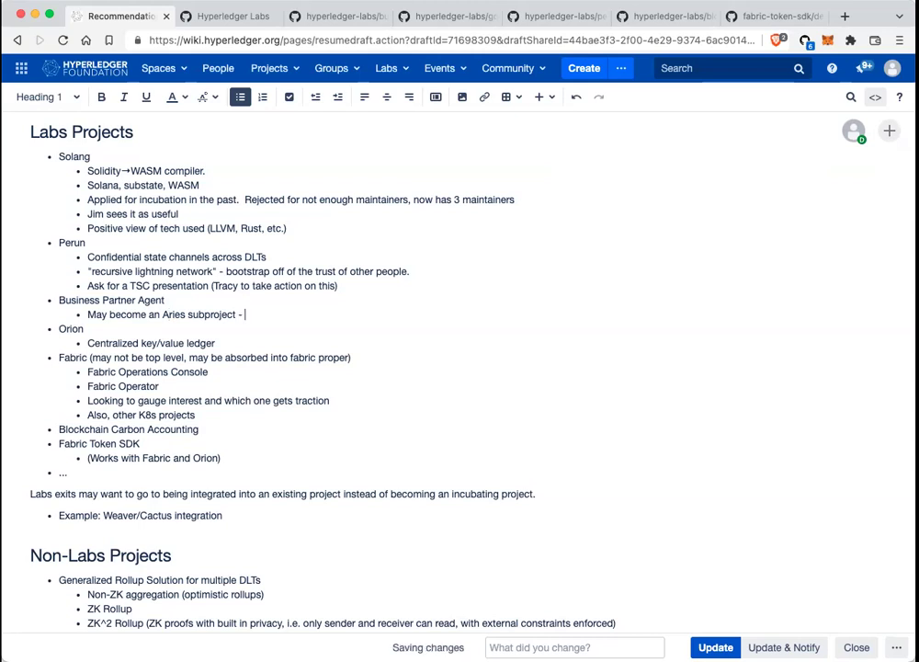
pyautogui.write('needs connection')
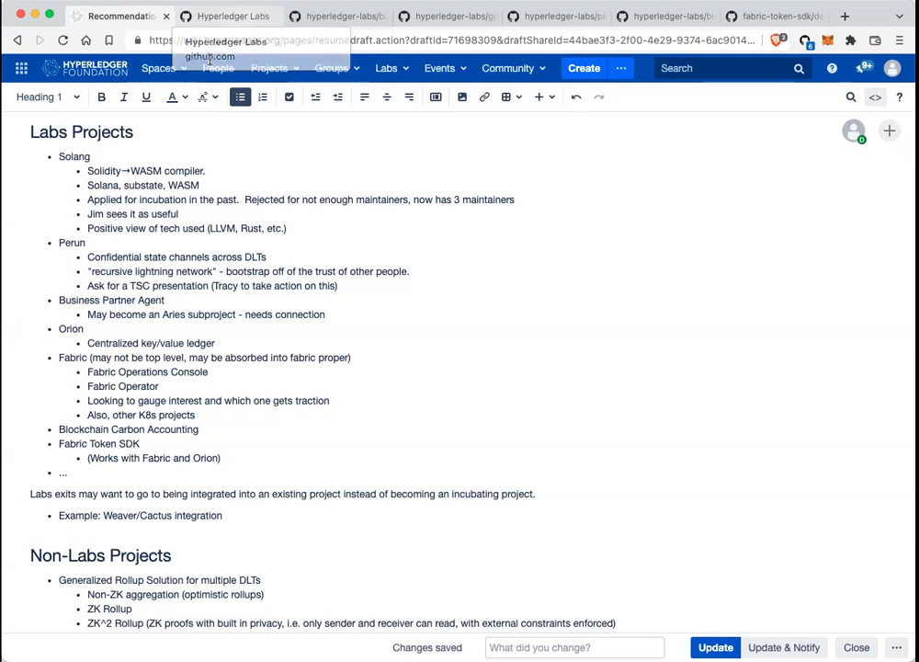
# Step: Add the sub-bullet "Did a HLF meetup" below Orion's "Centralized key/value ledger" note
pyautogui.click(230, 344)
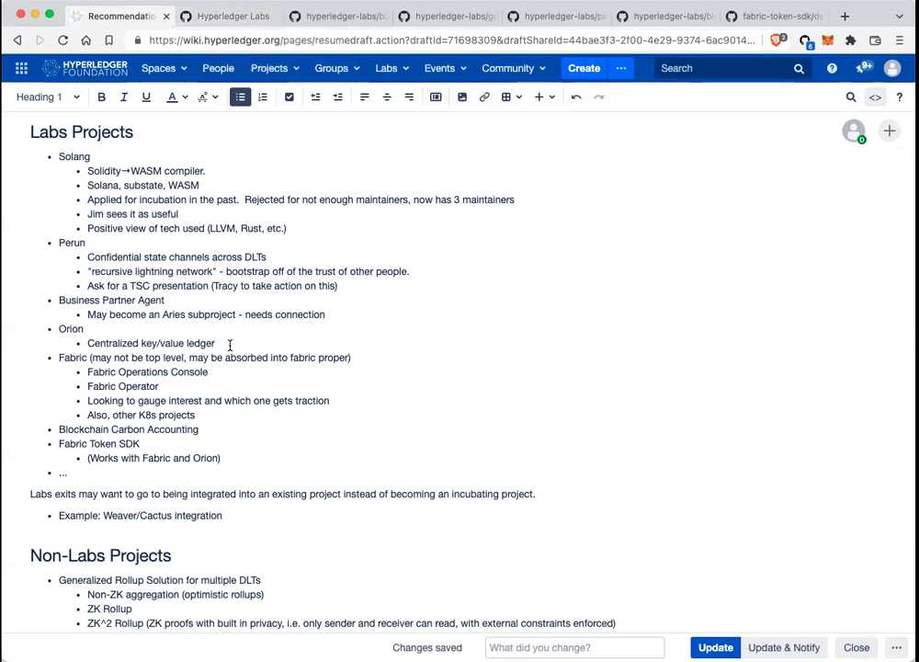
pyautogui.press('Return')
pyautogui.write('Did a HLF meetup')
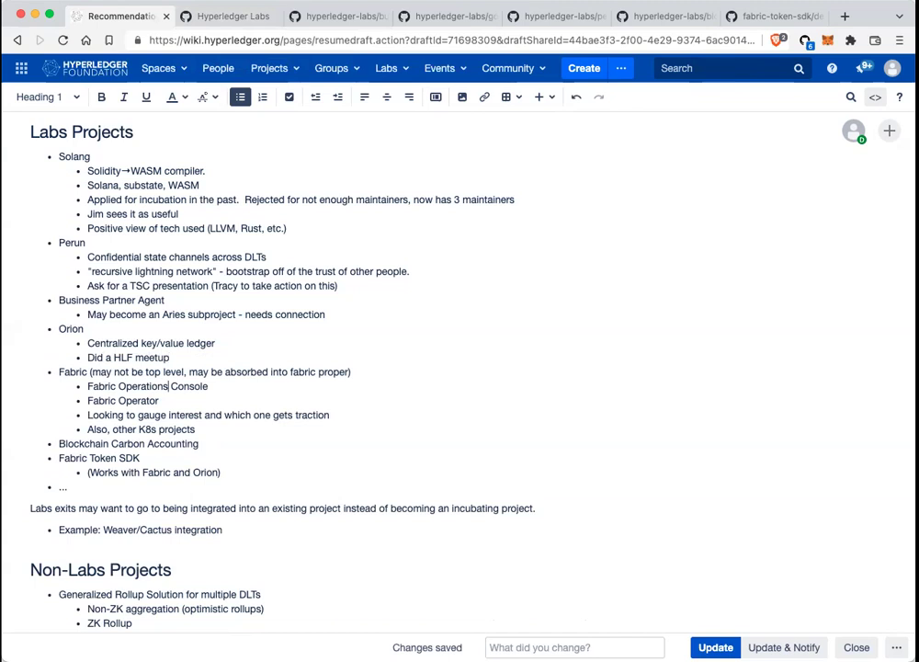
# Step: Below the Weaver/Cactus integration example, add an unbulleted line reading "Ways to encourage Labs projets to "Level Up""
pyautogui.click(166, 529)
pyautogui.press('End')
pyautogui.press('Return')
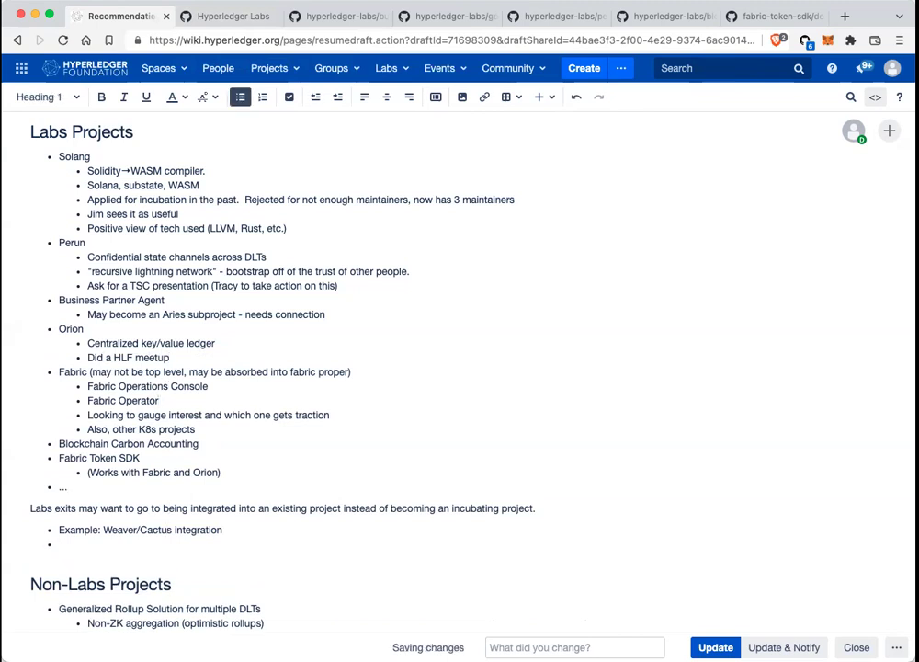
pyautogui.press('Return')
pyautogui.write('Ways to encout')
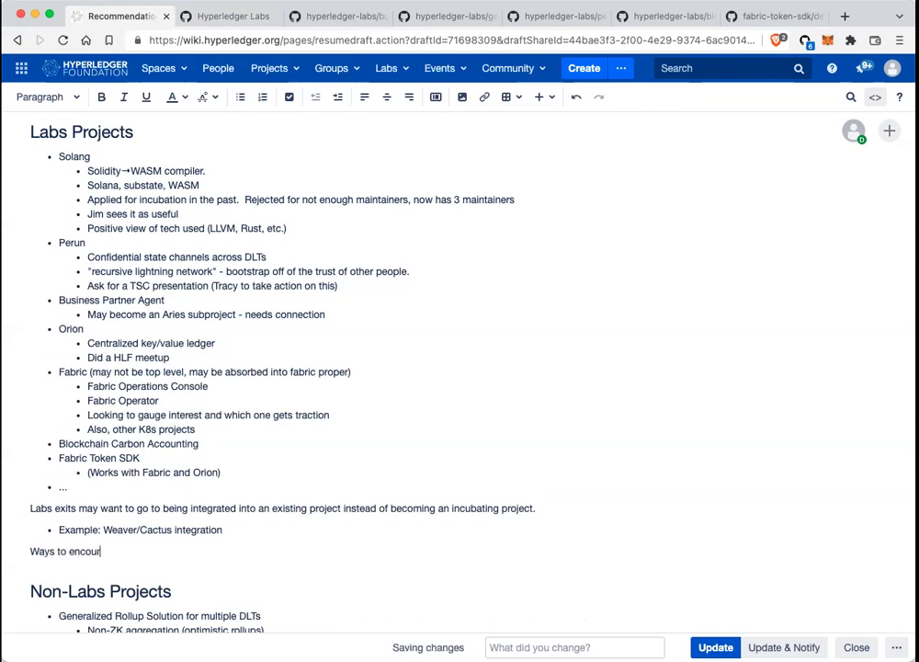
pyautogui.write('age Labs projet')
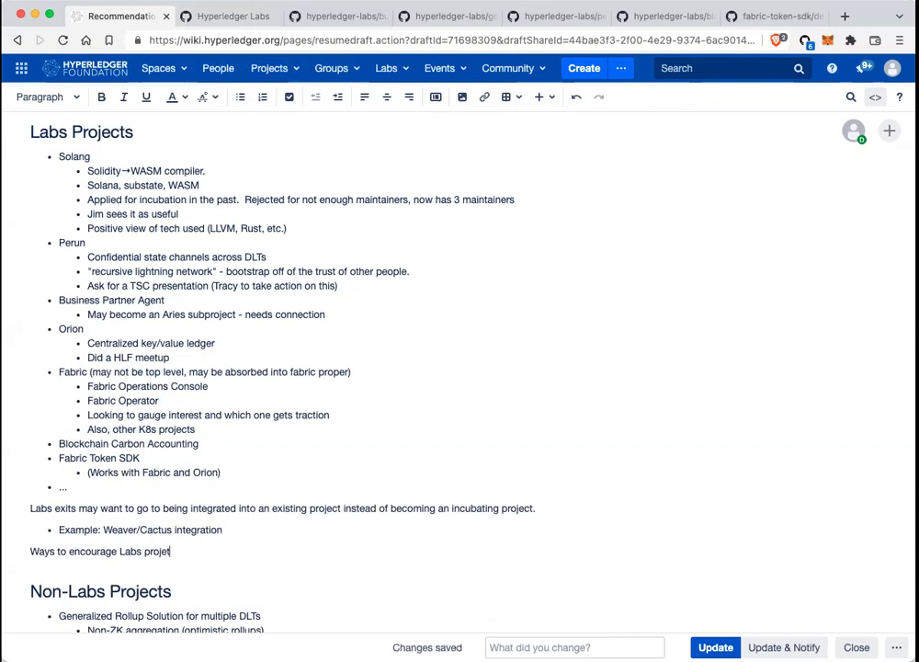
pyautogui.write('s to "L')
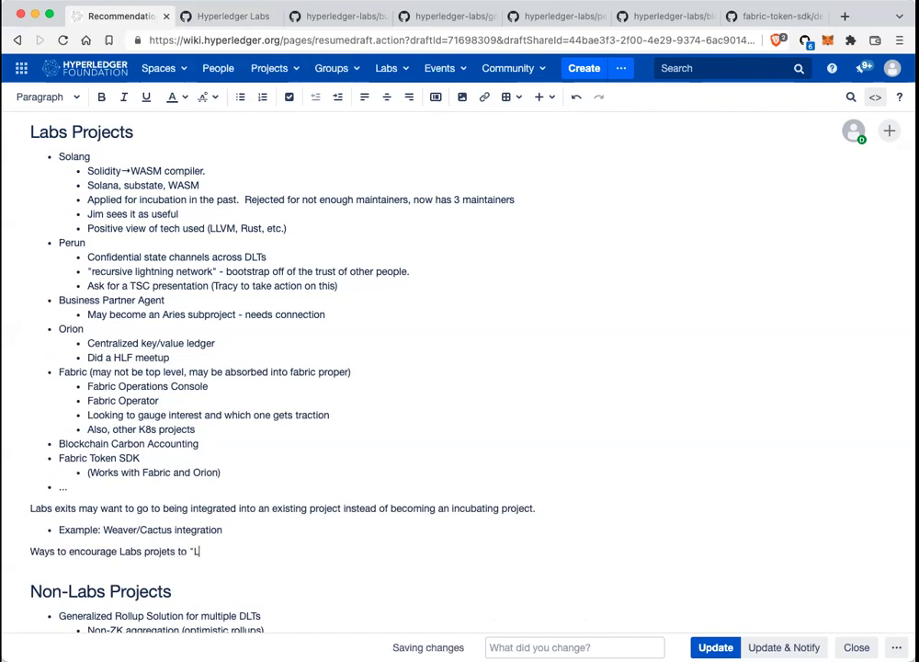
pyautogui.write('evel Up"')
# Step: List "TSC Presentation", "Meetup Presentations" and "Direct invitation to incuvbate" as bullets under the "Level Up" line
pyautogui.press('Return')
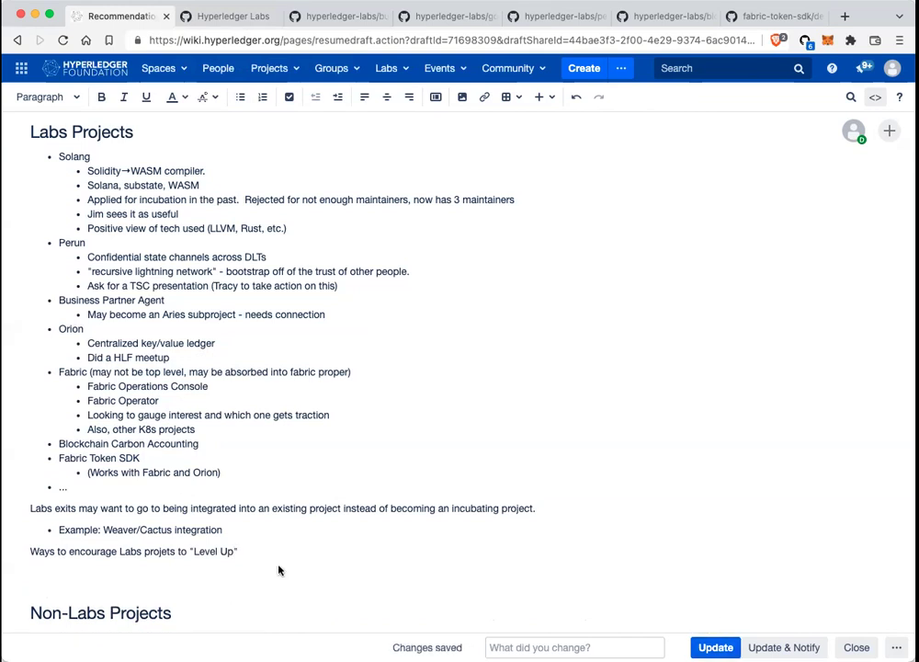
pyautogui.write('* ')
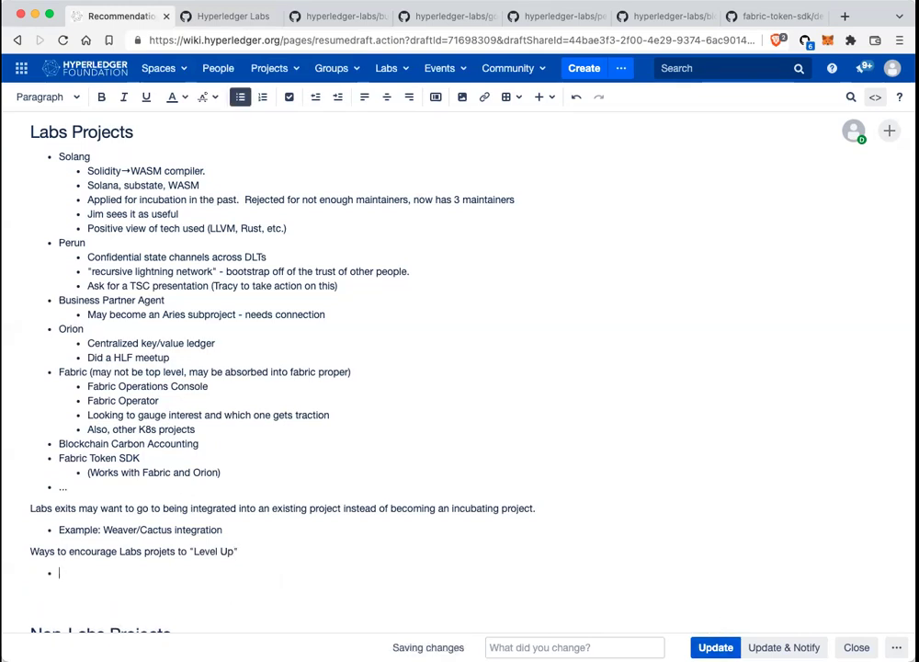
pyautogui.write('TSC Presentation')
pyautogui.press('Return')
pyautogui.write('Meetup P')
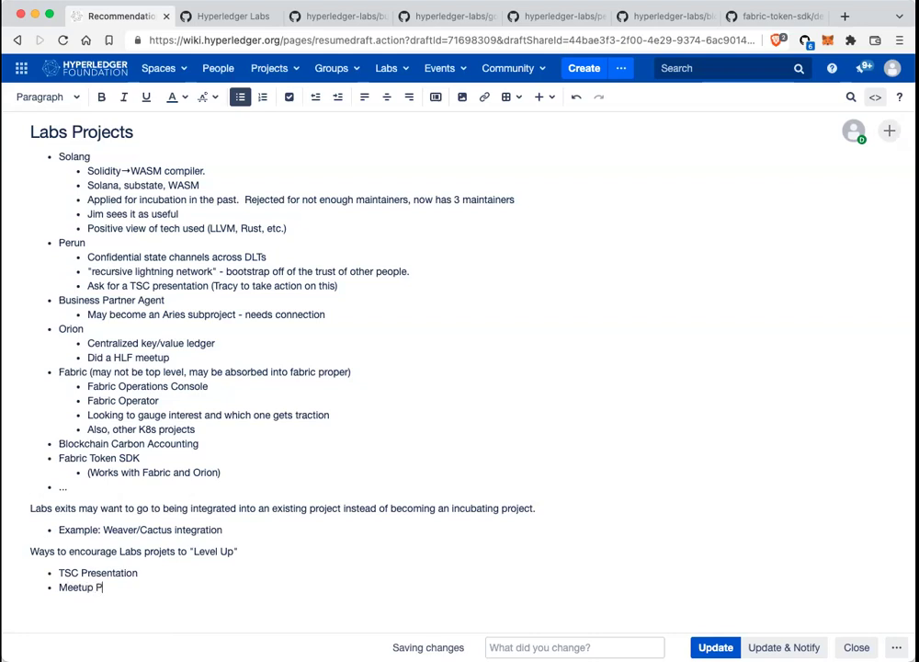
pyautogui.write('resentationsAp')
pyautogui.press('BackSpace')
pyautogui.press('BackSpace')
pyautogui.write('Direct ')
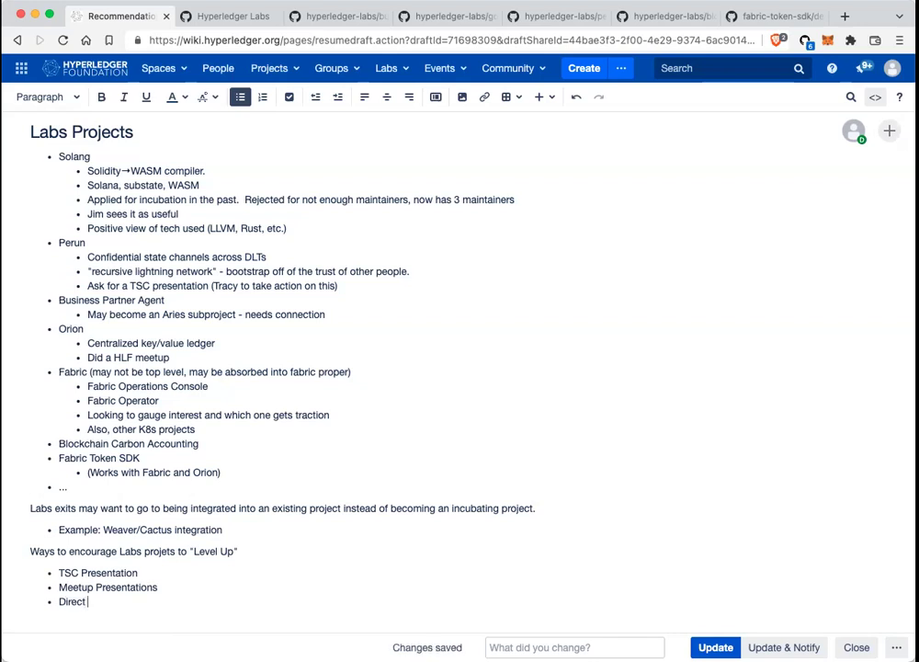
pyautogui.write('invitation to')
pyautogui.write('incuvbate')
# Step: Format the "Ways to encourage Labs projets to "Level Up"" line as Heading 3
pyautogui.click(137, 573)
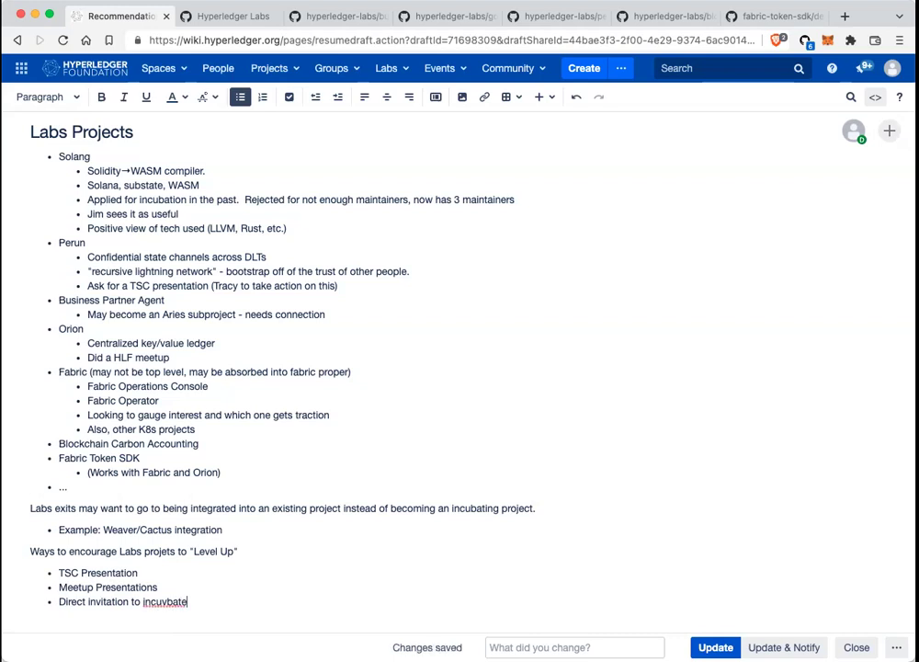
pyautogui.click(39, 96)
pyautogui.click(55, 182)
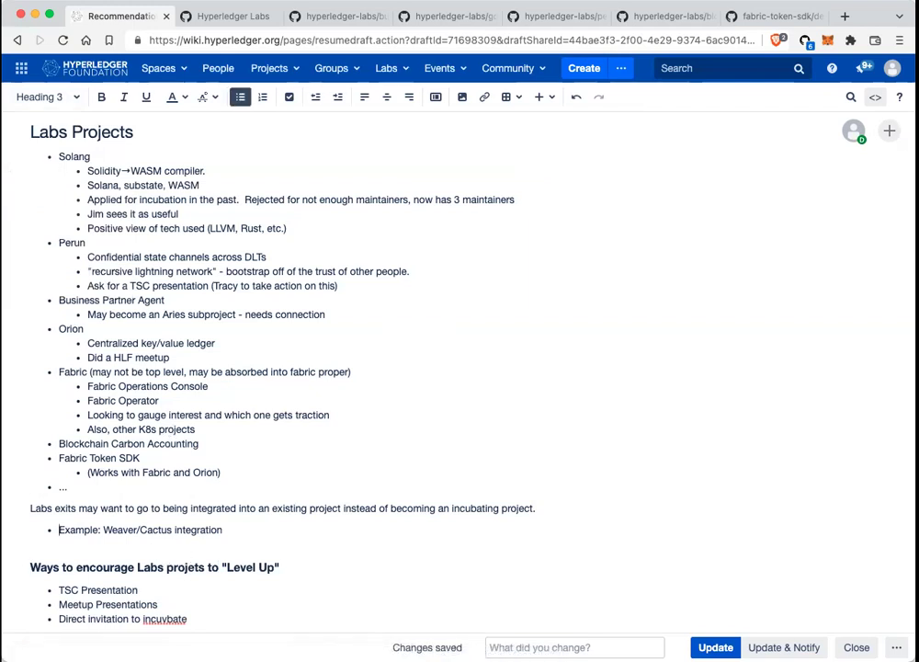
# Step: Add the sub-bullet "Working on decentralization" below Orion's "Did a HLF meetup" note
pyautogui.scroll(-3, 368, 368)
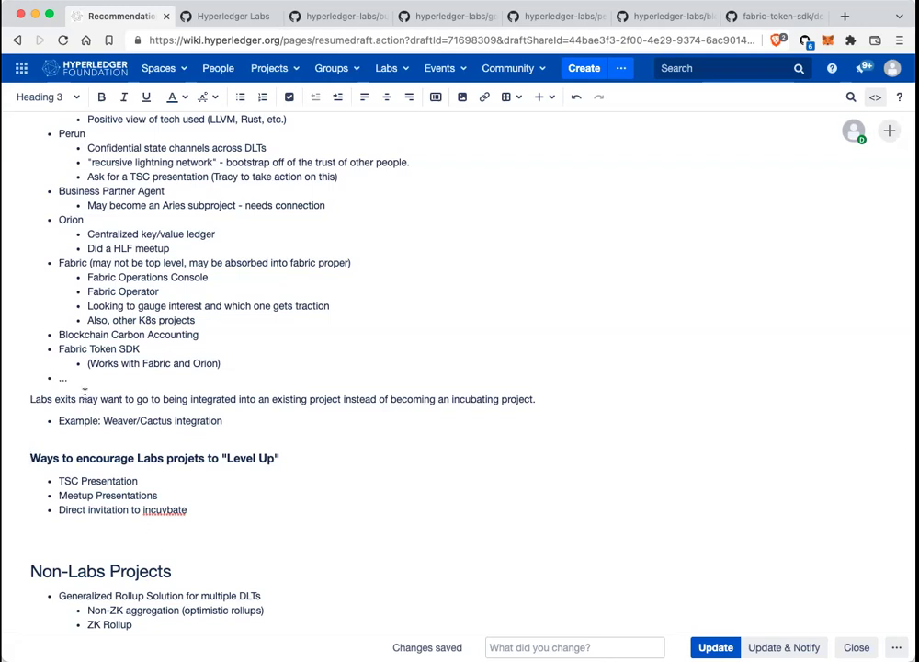
pyautogui.click(176, 248)
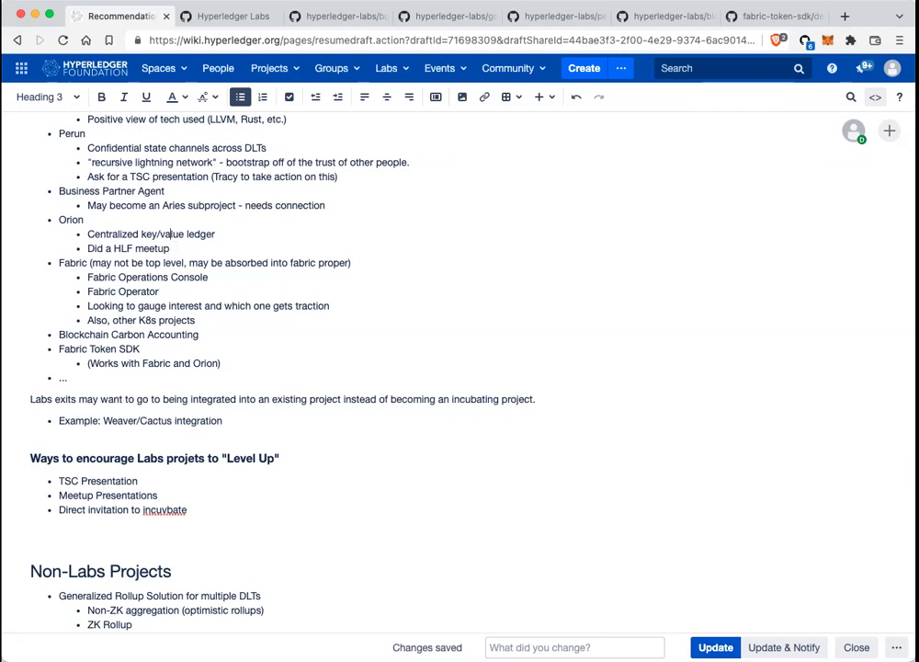
pyautogui.press('Return')
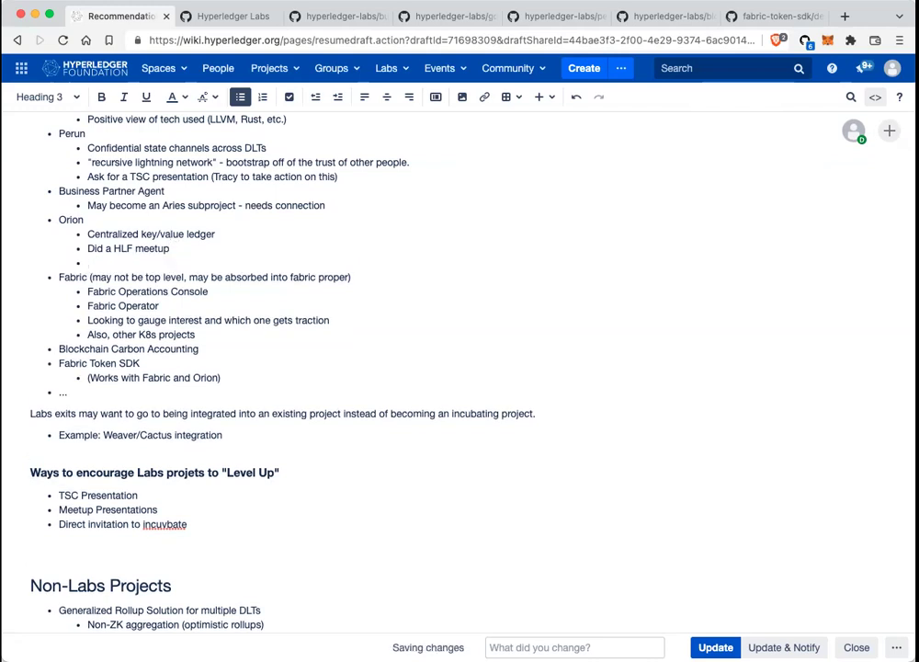
pyautogui.write('Working on ')
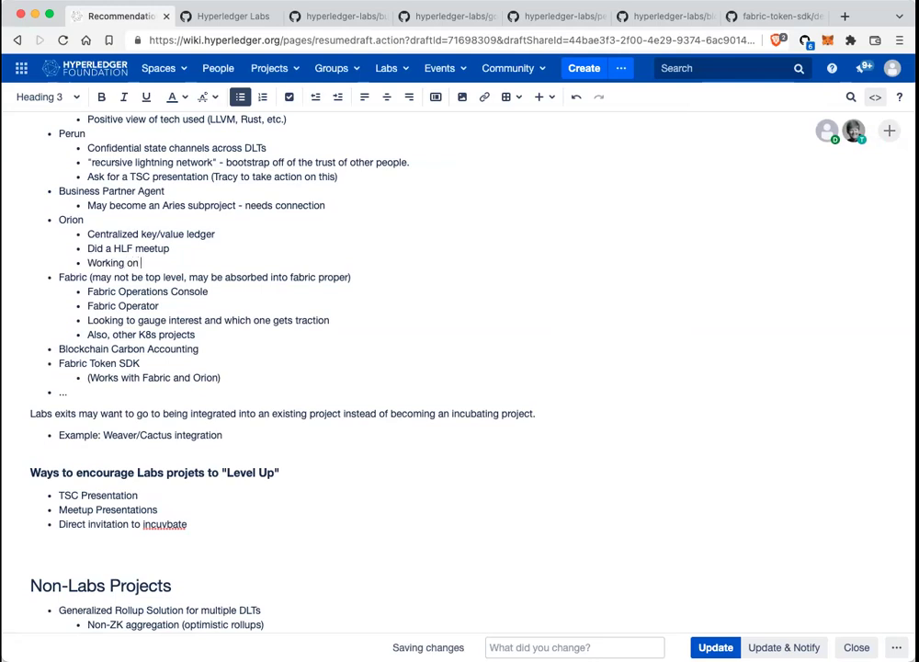
pyautogui.write('decentralization')
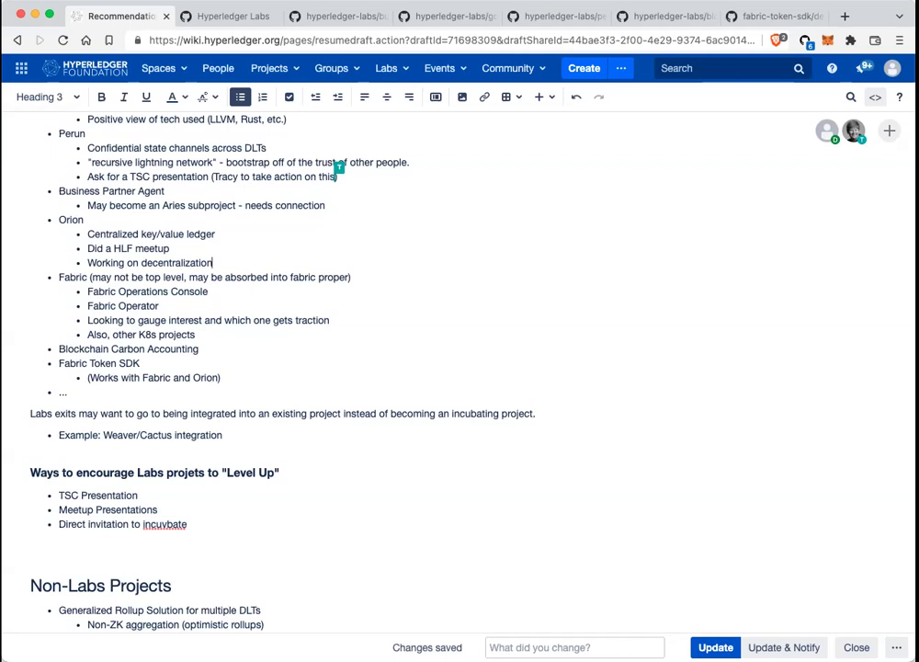
# Step: Append ", or for use cases where decentralization is not essential" to Orion's decentralization sub-bullet
pyautogui.write(', or ')
pyautogui.write('for usecases wher')
pyautogui.write('e ce')
pyautogui.press('BackSpace')
pyautogui.press('BackSpace')
pyautogui.press('BackSpace')
pyautogui.press('BackSpace')
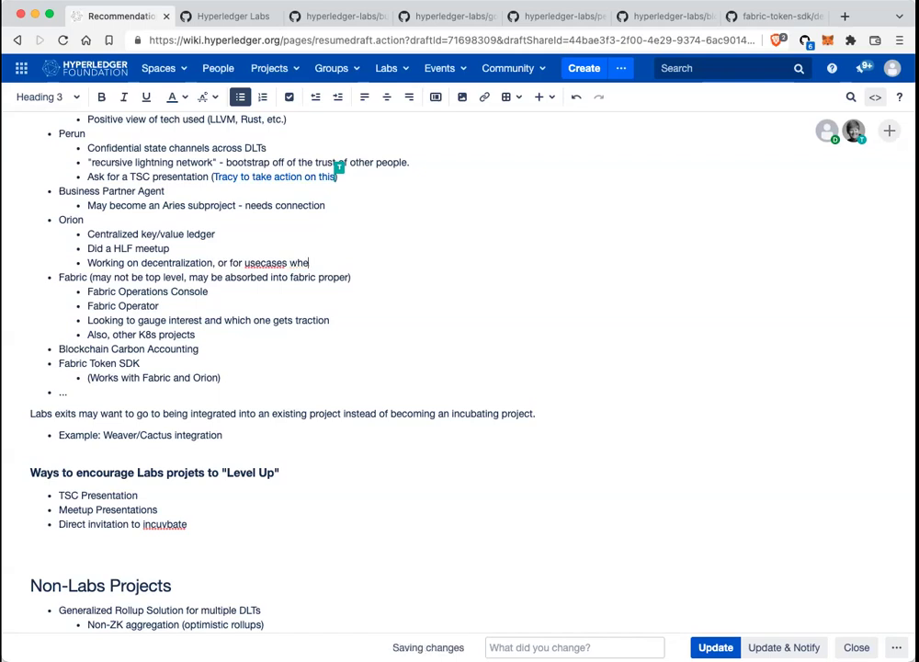
pyautogui.press('BackSpace')
pyautogui.press('BackSpace')
pyautogui.press('BackSpace')
pyautogui.press('BackSpace')
pyautogui.press('BackSpace')
pyautogui.press('BackSpace')
pyautogui.press('BackSpace')
pyautogui.press('BackSpace')
pyautogui.press('BackSpace')
pyautogui.press('BackSpace')
pyautogui.write('cases where decentralization is not essential')
# Step: Correct the misspelled "incuvbate" to "incubate" in the direct invitation bullet
pyautogui.click(166, 524)
pyautogui.press('BackSpace')
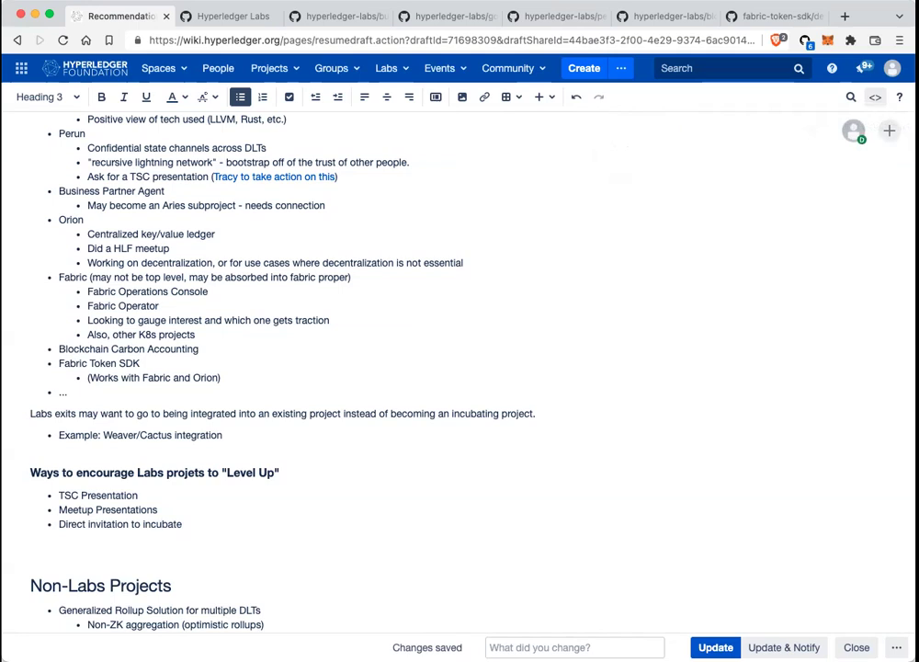
# Step: Review the page from the policy change and project themes through the Labs and Non-Labs Projects sections
pyautogui.scroll(15, 460, 368)
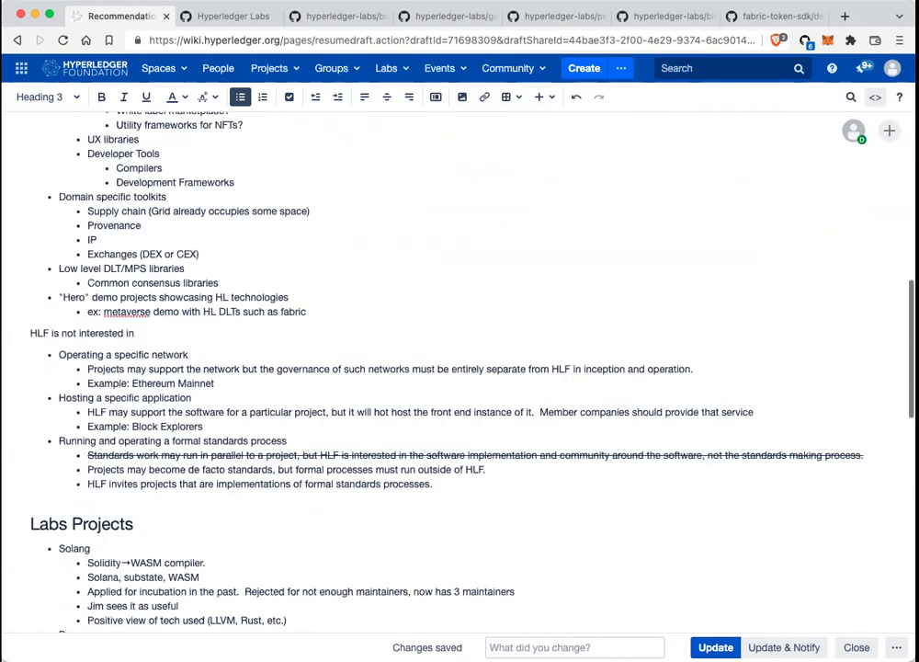
pyautogui.scroll(-5, 460, 368)
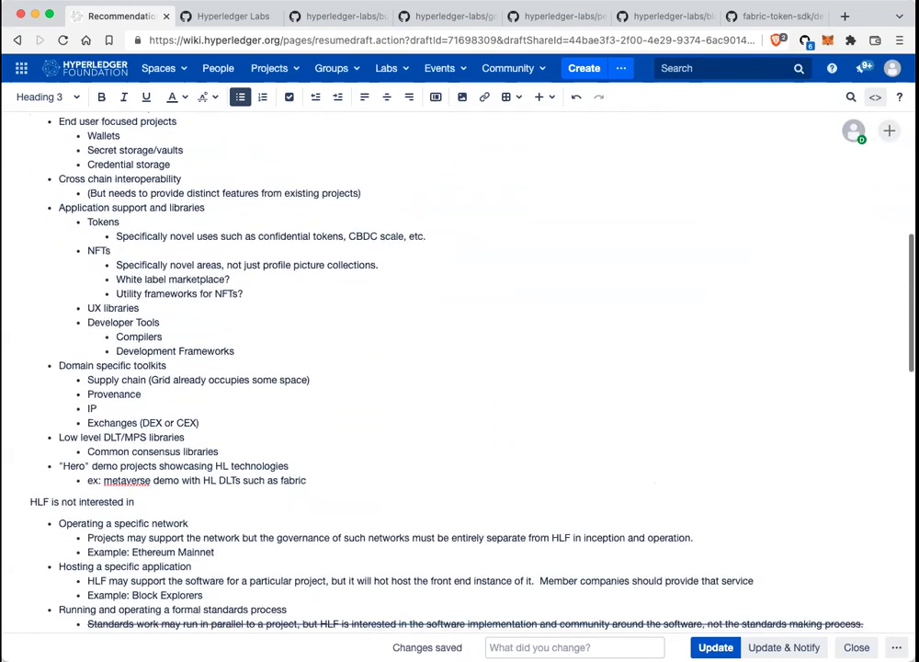
pyautogui.scroll(2, 460, 367)
pyautogui.scroll(1, 460, 368)
pyautogui.scroll(-12, 460, 367)
pyautogui.scroll(-8, 460, 368)
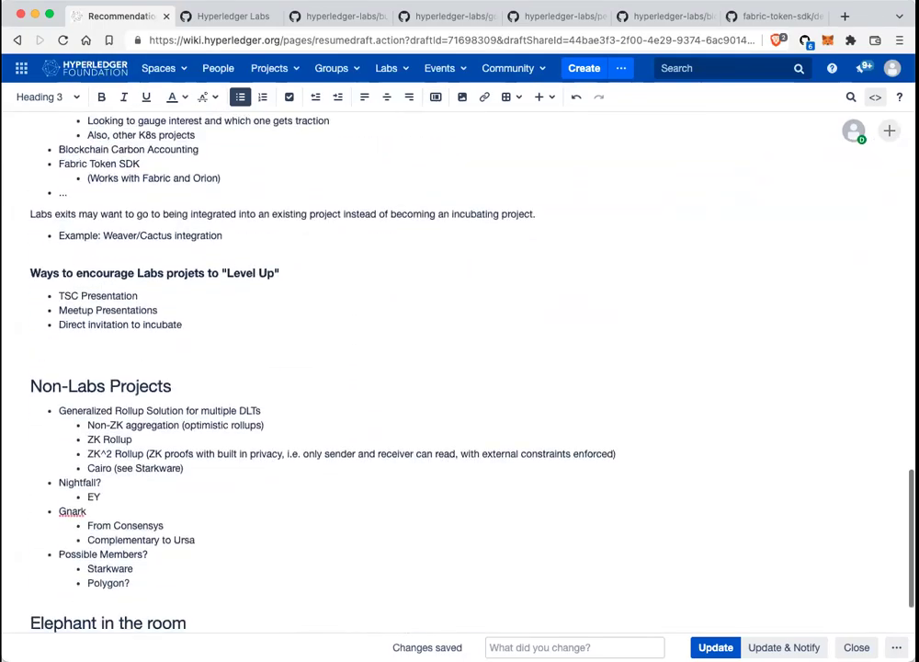
pyautogui.scroll(20, 459, 368)
pyautogui.scroll(7, 460, 368)
pyautogui.scroll(-1, 460, 368)
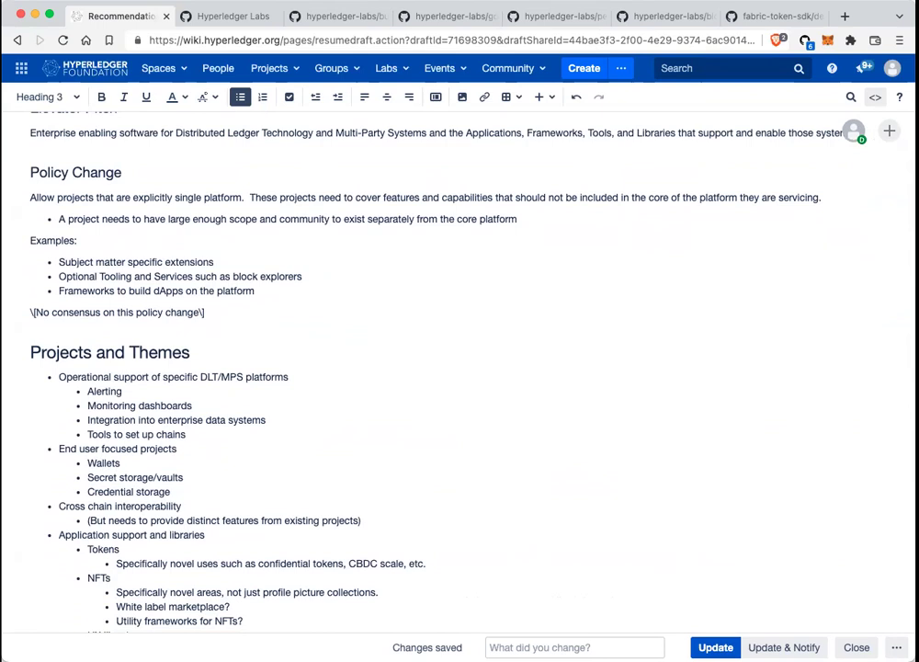
# Step: Rename the wiki page from "Recommendations Take 1" to "Task Force Recommendations"
pyautogui.scroll(2, 103, 415)
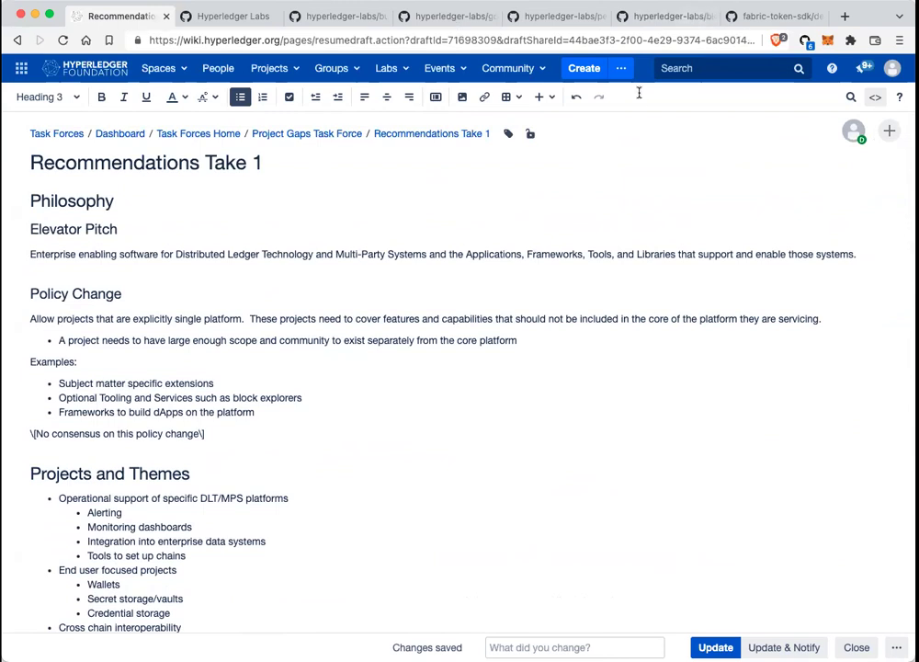
pyautogui.click(261, 164)
pyautogui.press('BackSpace')
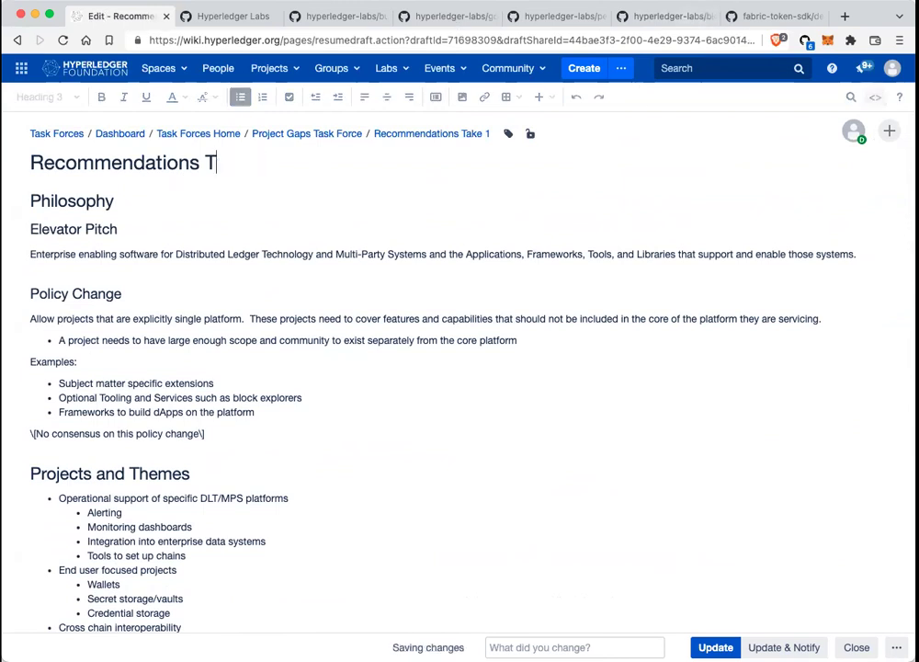
pyautogui.press('BackSpace')
pyautogui.press('BackSpace')
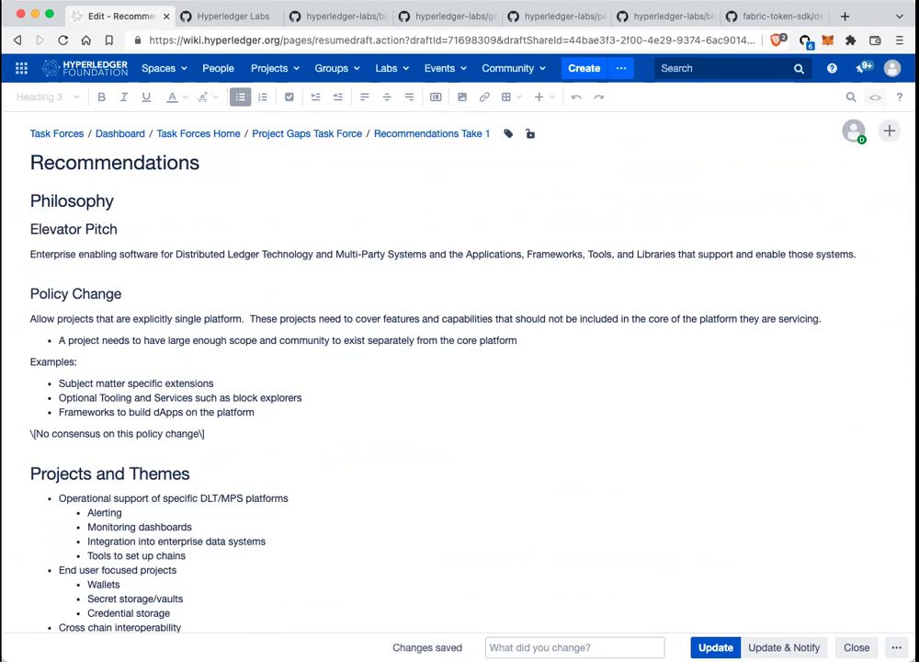
pyautogui.click(31, 163)
pyautogui.write('Task Force')
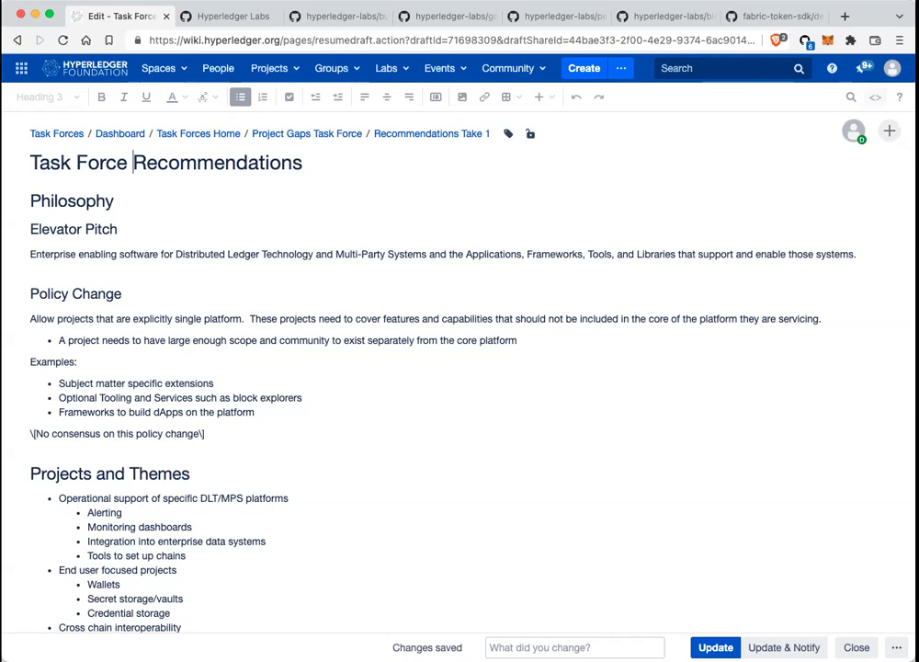
pyautogui.click(31, 162)
pyautogui.click(303, 256)
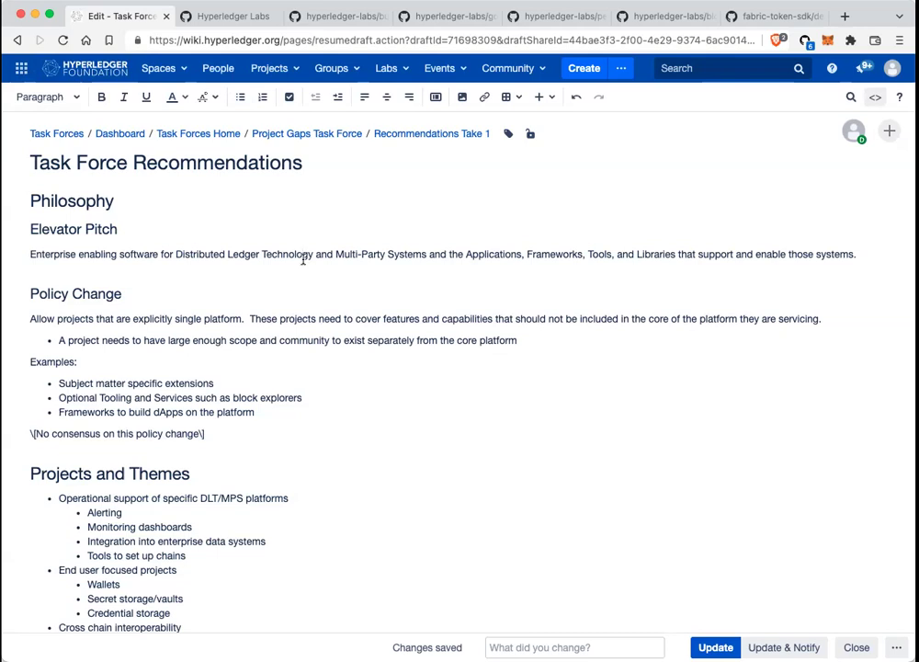